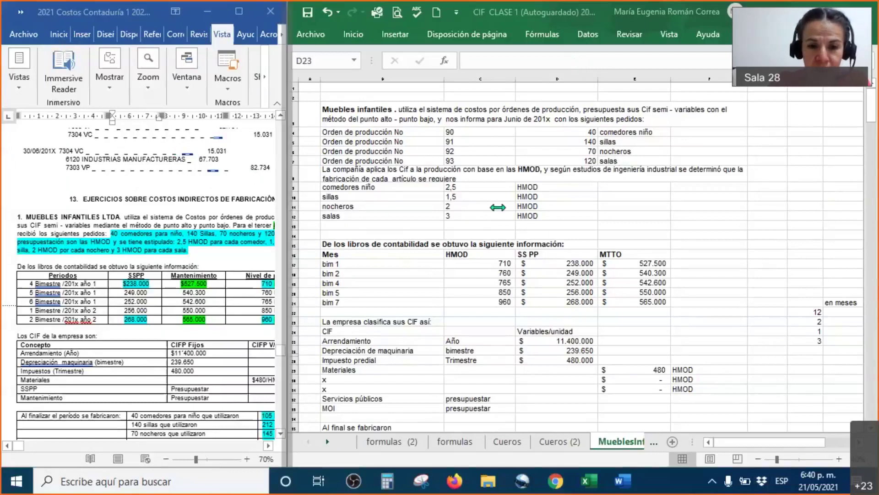
Widen the exercise document's window and zoom the document to 100%
{"action": "left_click_drag", "start_coordinate": [286, 219], "coordinate": [593, 257]}
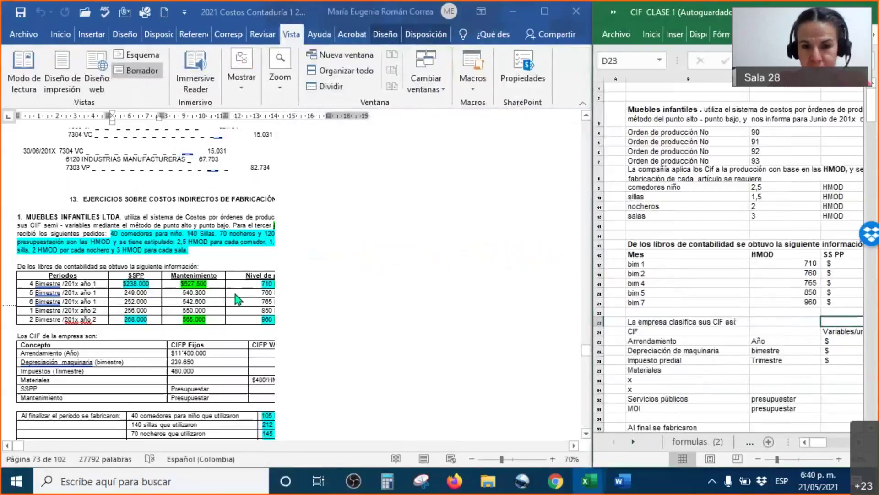
{"action": "scroll", "coordinate": [130, 287], "scroll_direction": "up", "scroll_amount": 2, "text": "ctrl"}
{"action": "scroll", "coordinate": [212, 293], "scroll_direction": "up", "scroll_amount": 1, "text": "ctrl"}
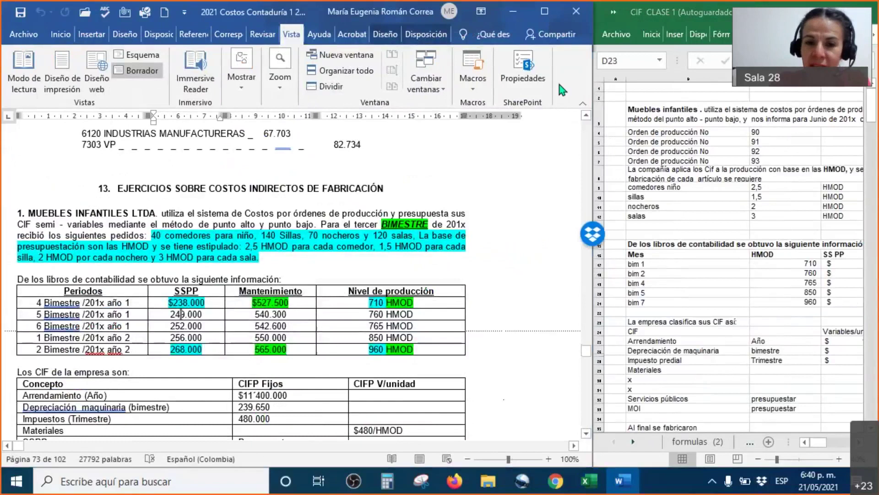
Mark the highlighted word BIMESTRE with a red tick, and select the table of the company's CIF in the document
{"action": "left_click_drag", "start_coordinate": [433, 218], "coordinate": [456, 183]}
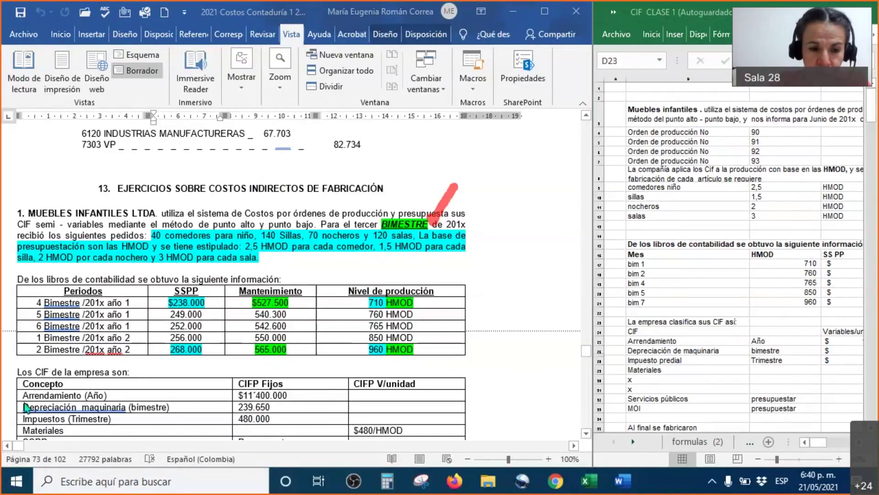
{"action": "scroll", "coordinate": [196, 357], "scroll_direction": "down", "scroll_amount": 3}
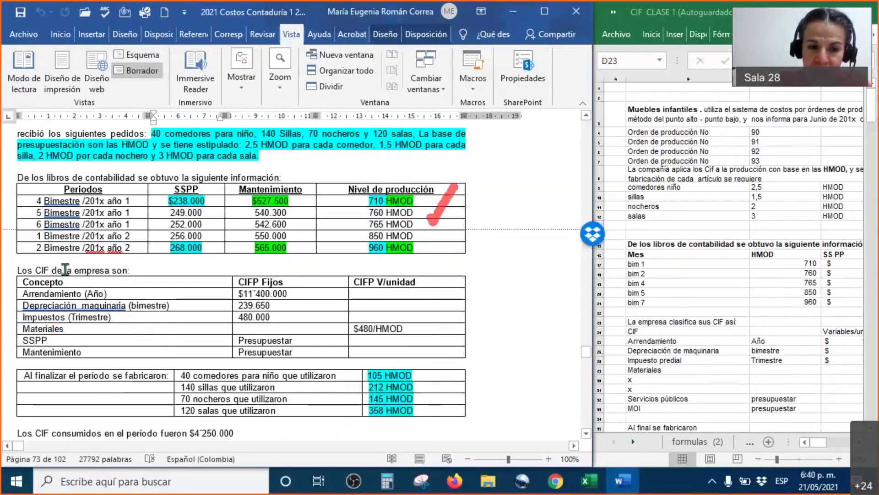
{"action": "left_click_drag", "start_coordinate": [53, 269], "coordinate": [420, 363]}
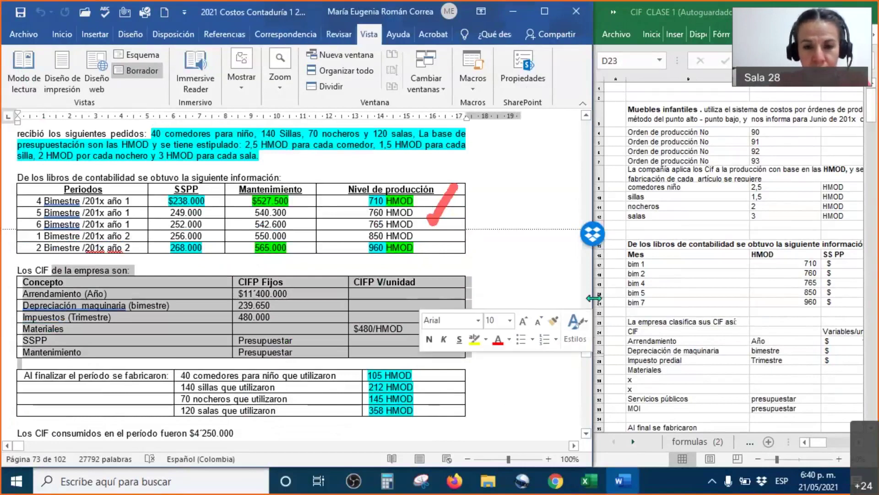
Narrow the document window and widen the workbook window so both sit side by side
{"action": "left_click_drag", "start_coordinate": [521, 296], "coordinate": [490, 296]}
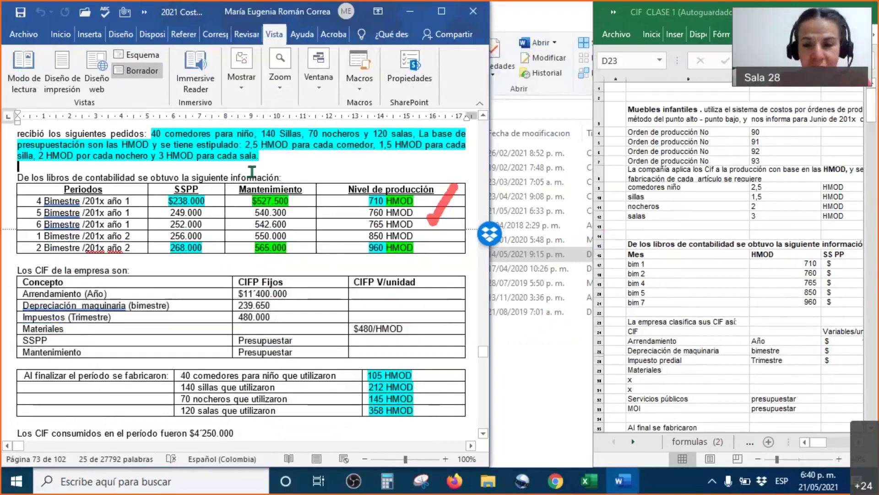
{"action": "left_click", "coordinate": [593, 220]}
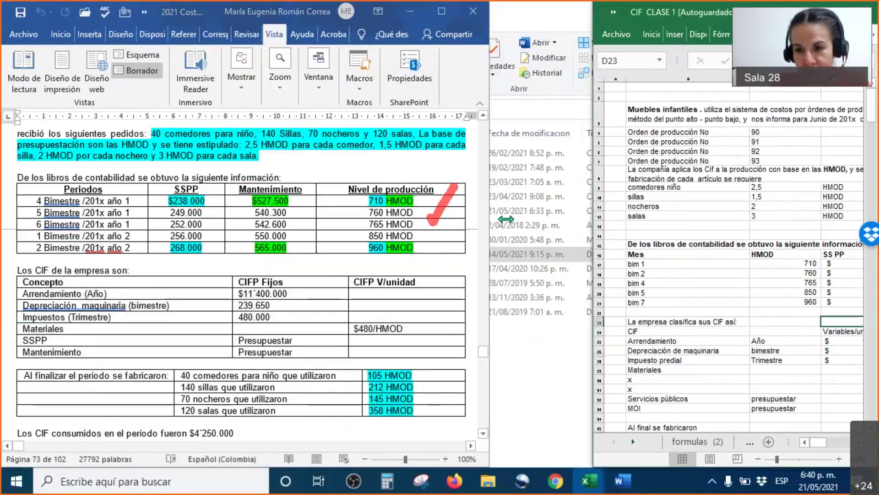
{"action": "left_click_drag", "start_coordinate": [499, 219], "coordinate": [500, 219]}
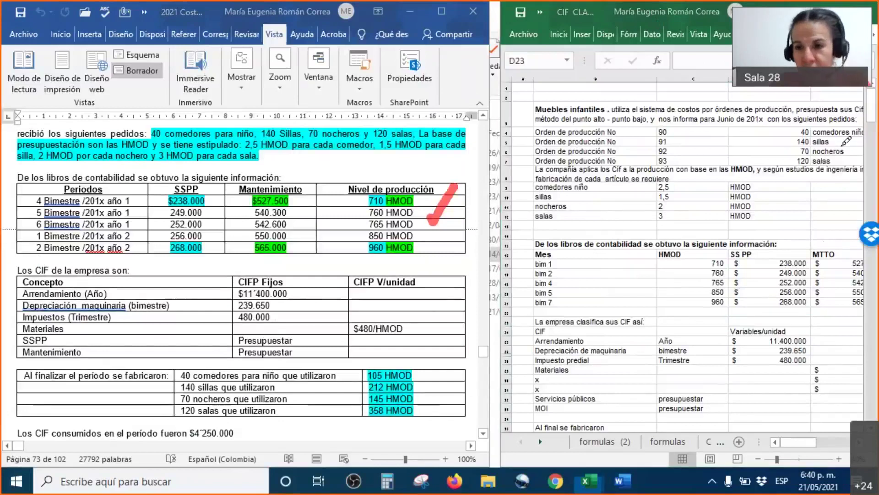
Mark the production order quantities in the worksheet and the matching highlighted paragraph in the document with red ticks
{"action": "mouse_move", "coordinate": [824, 131]}
{"action": "left_mouse_down"}
{"action": "mouse_move", "coordinate": [830, 140]}
{"action": "mouse_move", "coordinate": [842, 88]}
{"action": "mouse_move", "coordinate": [838, 143]}
{"action": "mouse_move", "coordinate": [859, 123]}
{"action": "left_mouse_up"}
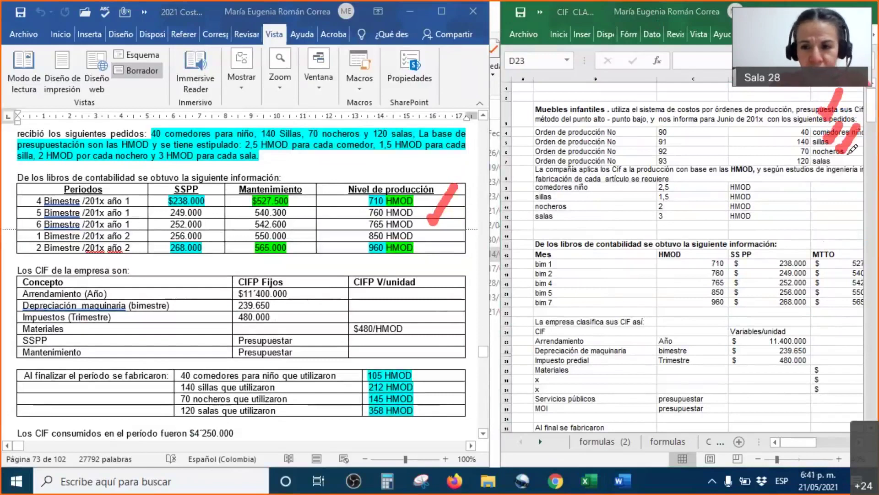
{"action": "left_click_drag", "start_coordinate": [845, 161], "coordinate": [876, 117]}
{"action": "left_click_drag", "start_coordinate": [211, 130], "coordinate": [284, 88]}
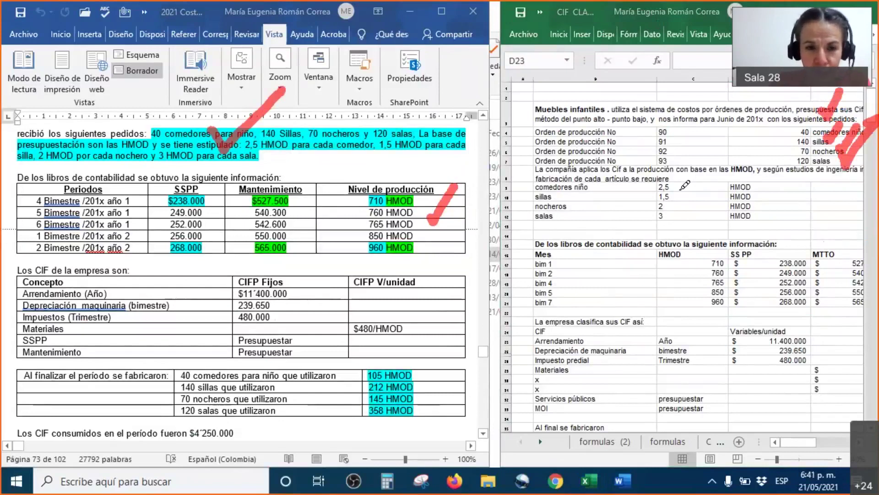
Mark the HMOD required for each comedor, silla, nochero and sala in the worksheet with red ticks
{"action": "left_click_drag", "start_coordinate": [683, 184], "coordinate": [703, 161]}
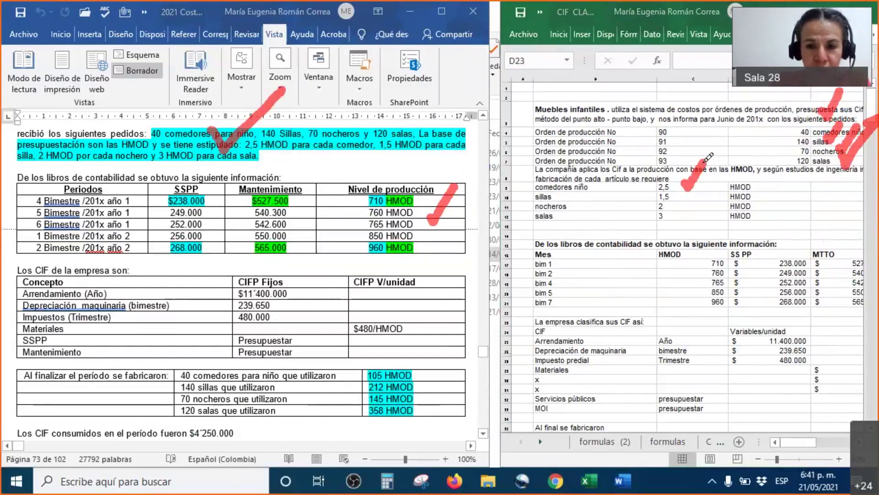
{"action": "left_click", "coordinate": [703, 196]}
{"action": "left_click_drag", "start_coordinate": [705, 199], "coordinate": [720, 175]}
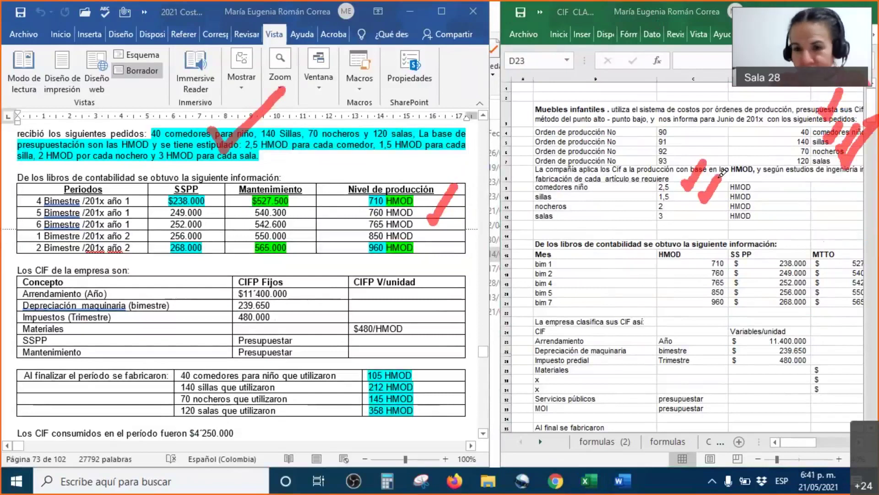
{"action": "left_click", "coordinate": [684, 208]}
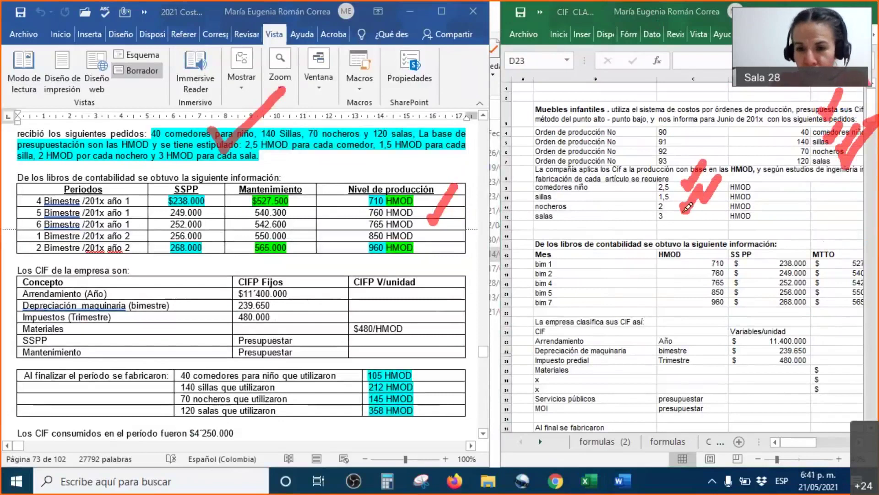
{"action": "left_click_drag", "start_coordinate": [668, 212], "coordinate": [699, 194]}
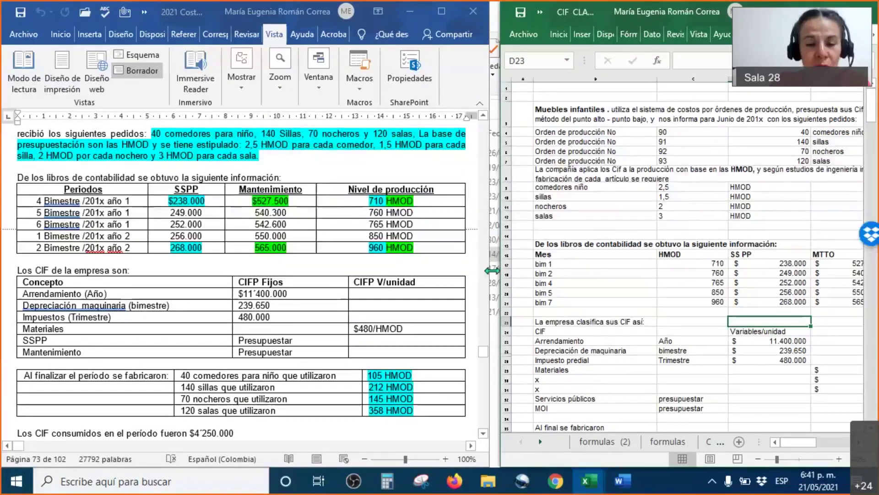
Outline the document's table of furniture manufactured at period end in red and mark its HMOD figures
{"action": "left_click_drag", "start_coordinate": [489, 275], "coordinate": [316, 251]}
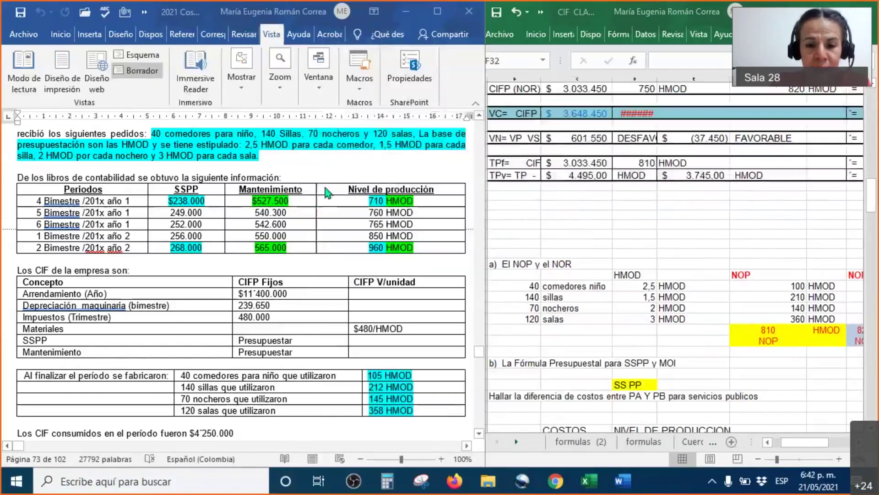
{"action": "scroll", "coordinate": [296, 262], "scroll_direction": "down", "scroll_amount": 3}
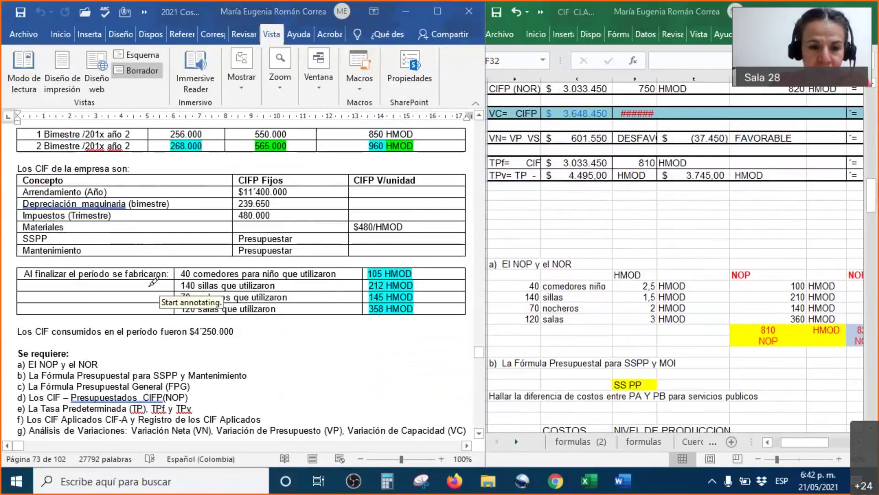
{"action": "mouse_move", "coordinate": [176, 256]}
{"action": "left_mouse_down"}
{"action": "mouse_move", "coordinate": [174, 321]}
{"action": "mouse_move", "coordinate": [466, 324]}
{"action": "mouse_move", "coordinate": [426, 243]}
{"action": "mouse_move", "coordinate": [179, 244]}
{"action": "left_mouse_up"}
{"action": "mouse_move", "coordinate": [407, 264]}
{"action": "left_mouse_down"}
{"action": "mouse_move", "coordinate": [420, 254]}
{"action": "mouse_move", "coordinate": [421, 286]}
{"action": "mouse_move", "coordinate": [454, 300]}
{"action": "mouse_move", "coordinate": [451, 313]}
{"action": "left_mouse_up"}
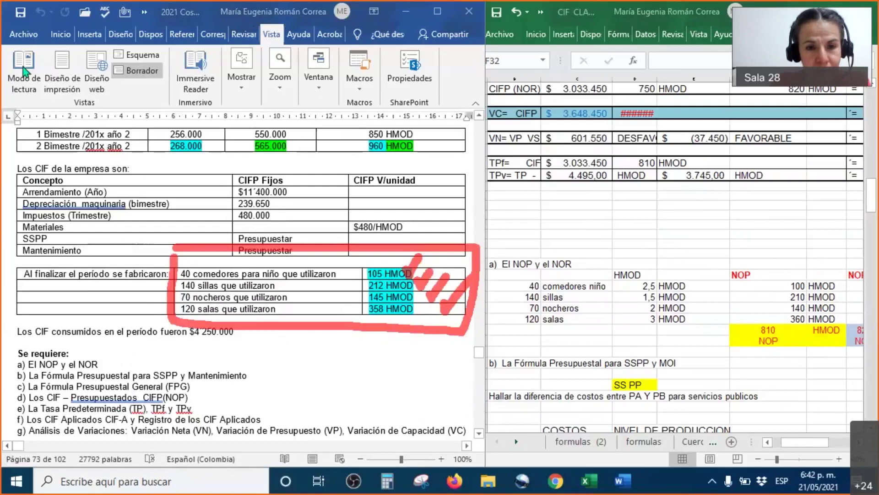
Narrow the document window, widen the workbook window, and show the worksheet's finished-production block from column A
{"action": "left_click", "coordinate": [546, 269]}
{"action": "scroll", "coordinate": [547, 270], "scroll_direction": "up", "scroll_amount": 10}
{"action": "scroll", "coordinate": [546, 269], "scroll_direction": "up", "scroll_amount": 2}
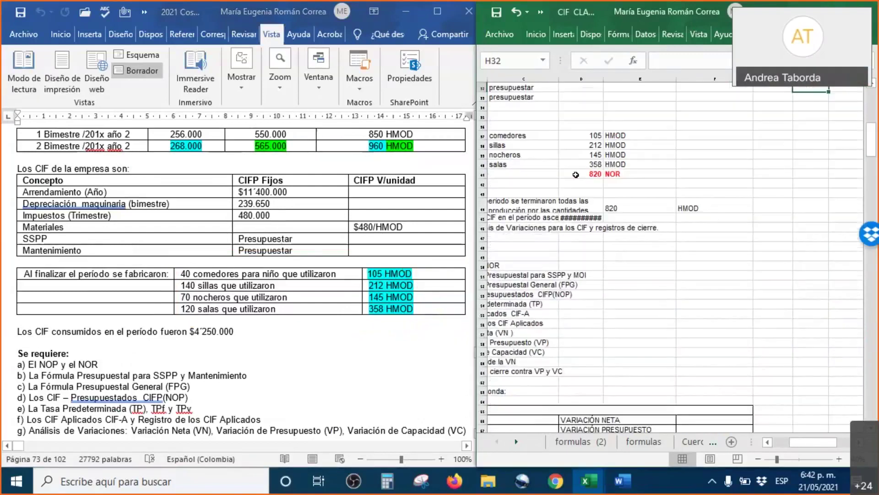
{"action": "left_click", "coordinate": [382, 215]}
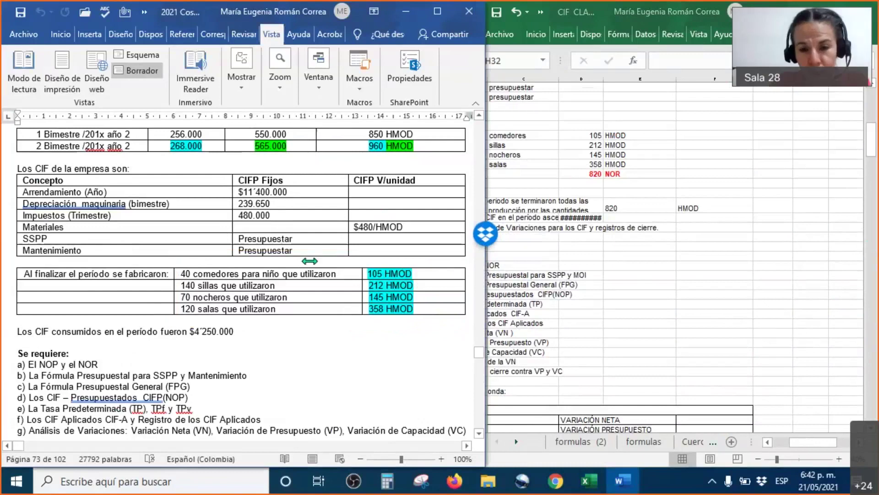
{"action": "left_click_drag", "start_coordinate": [486, 268], "coordinate": [295, 268]}
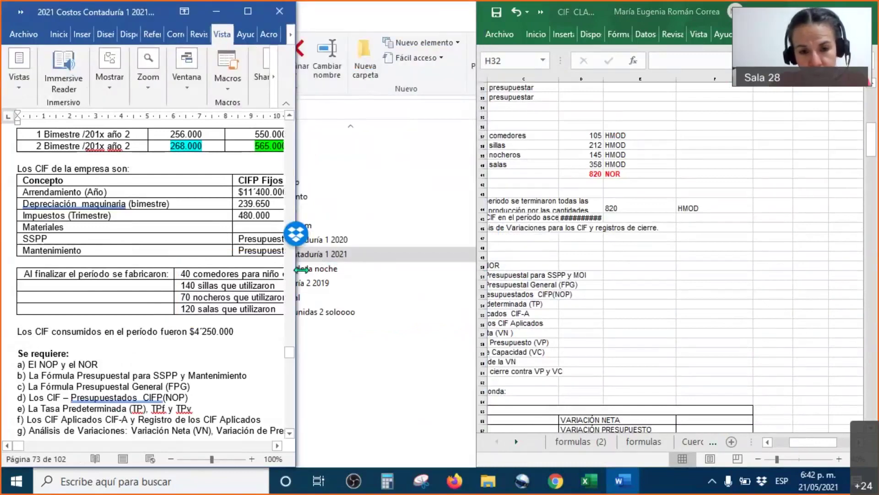
{"action": "left_click", "coordinate": [506, 240]}
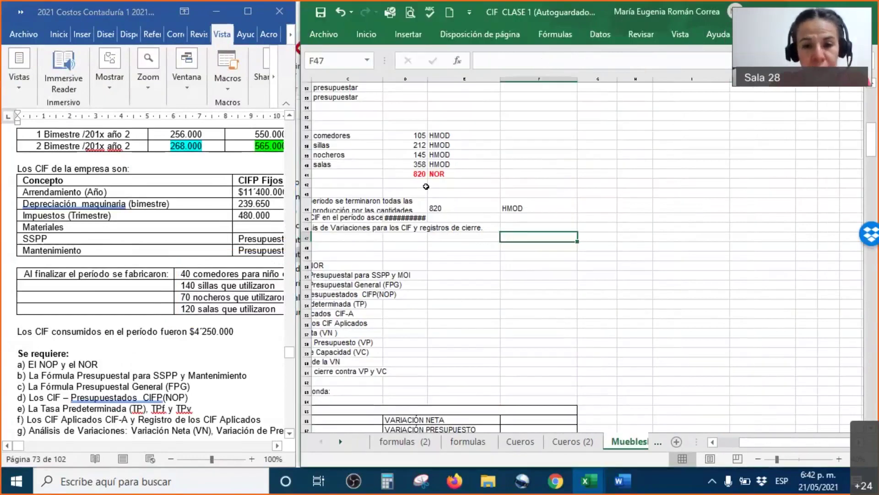
{"action": "left_click", "coordinate": [348, 174]}
{"action": "key", "text": "Home"}
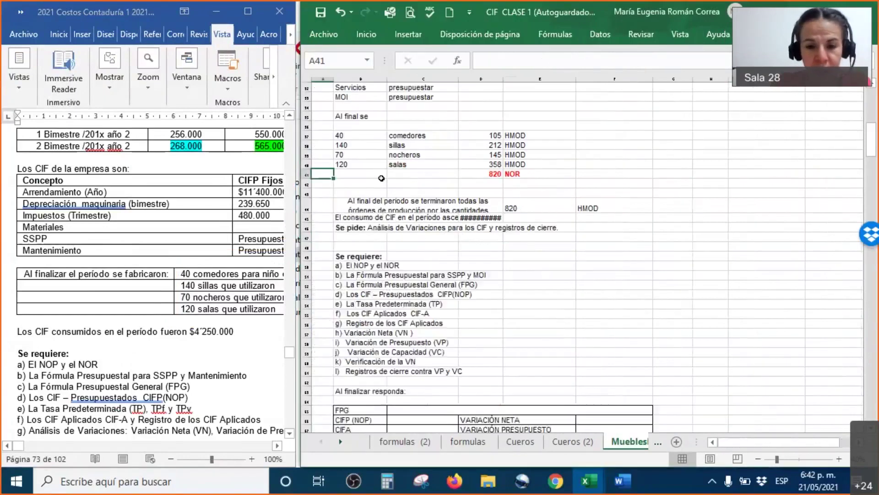
Widen columns C and D so the CIF consumption text and its amount fit in full
{"action": "scroll", "coordinate": [425, 196], "scroll_direction": "down", "scroll_amount": 2}
{"action": "scroll", "coordinate": [425, 196], "scroll_direction": "down", "scroll_amount": 2}
{"action": "scroll", "coordinate": [425, 196], "scroll_direction": "up", "scroll_amount": 3}
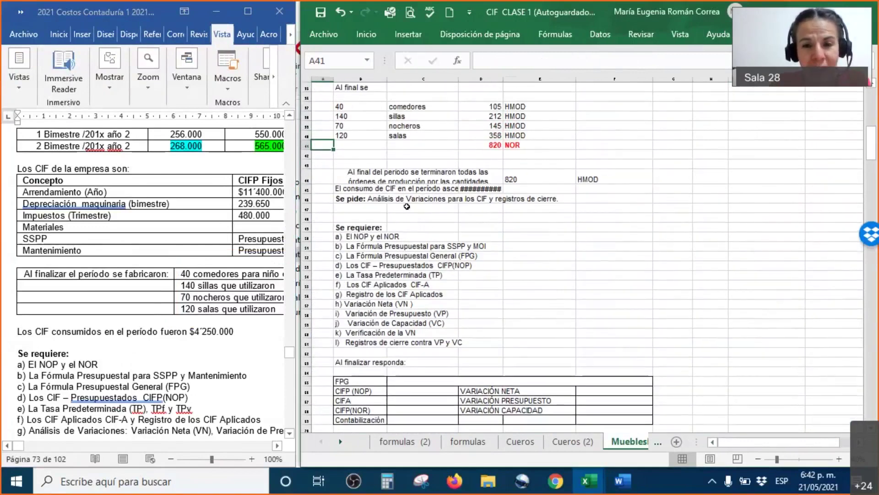
{"action": "left_click_drag", "start_coordinate": [458, 79], "coordinate": [604, 79]}
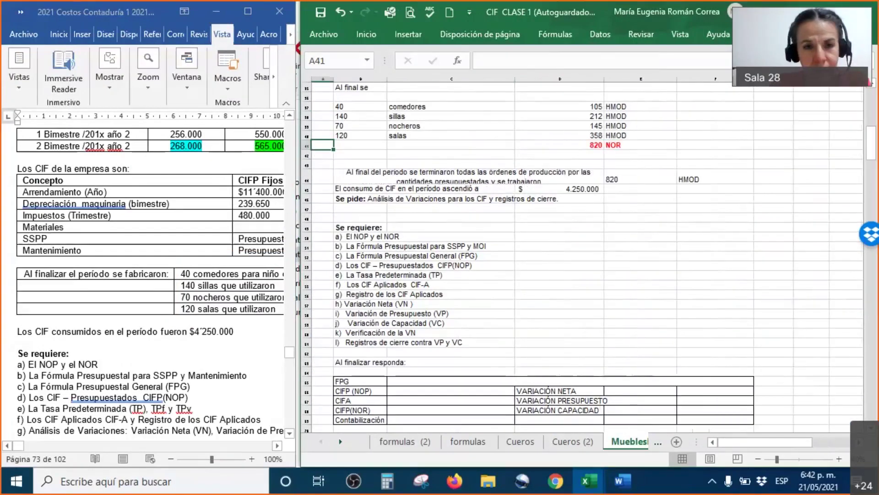
Mark the NOP and NOR hour columns of answer a) in the worksheet with red ticks
{"action": "left_click", "coordinate": [253, 29]}
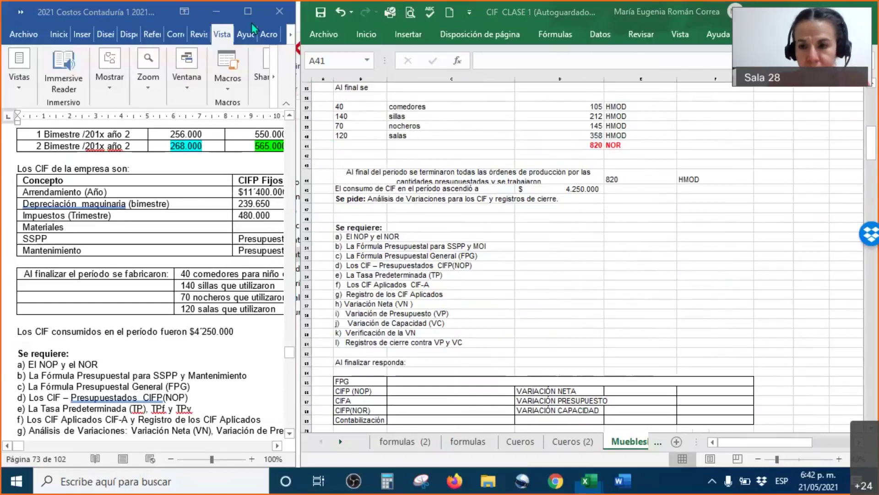
{"action": "left_click", "coordinate": [566, 15]}
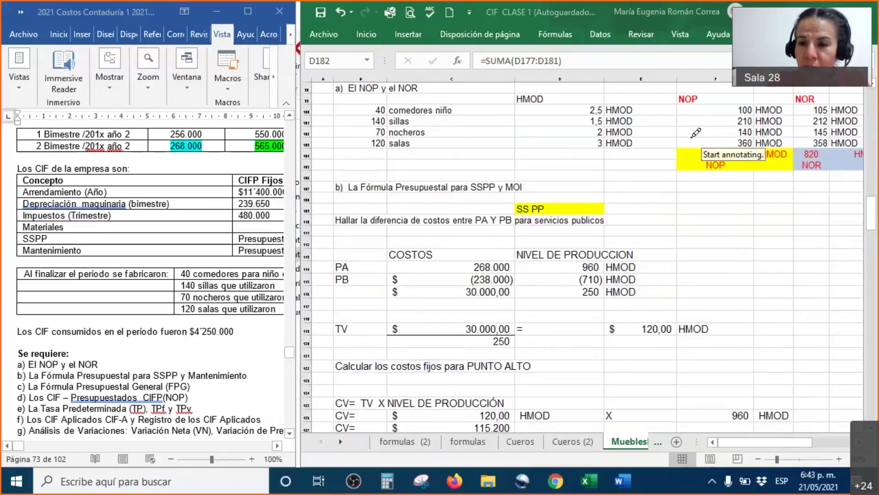
{"action": "left_click_drag", "start_coordinate": [690, 133], "coordinate": [731, 96]}
{"action": "left_click", "coordinate": [815, 133]}
{"action": "left_click_drag", "start_coordinate": [818, 132], "coordinate": [854, 102]}
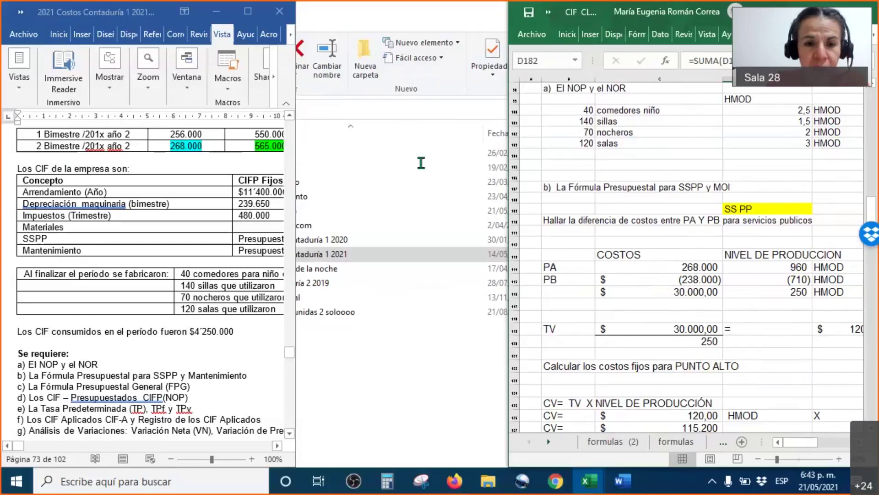
Mark the yearly Arrendamiento concept and its fixed amount in the document's CIF table with red ticks
{"action": "scroll", "coordinate": [170, 232], "scroll_direction": "down", "scroll_amount": 4}
{"action": "scroll", "coordinate": [170, 232], "scroll_direction": "up", "scroll_amount": 6}
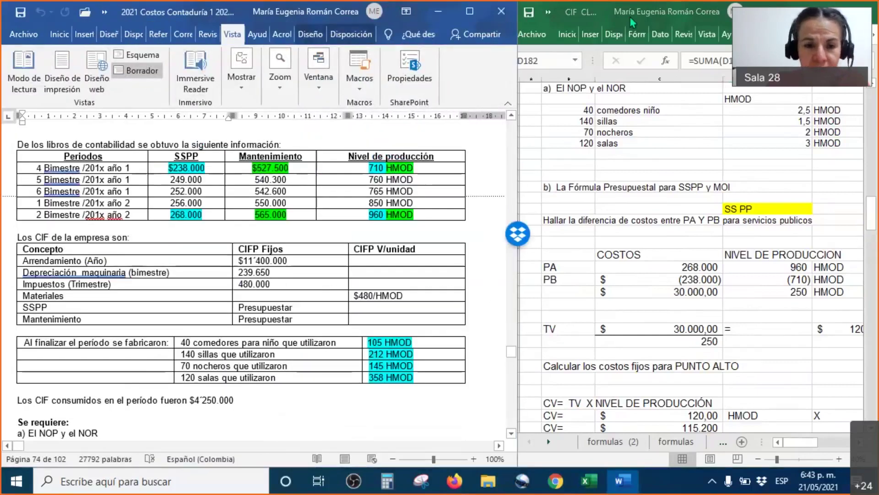
{"action": "left_click_drag", "start_coordinate": [118, 255], "coordinate": [124, 263]}
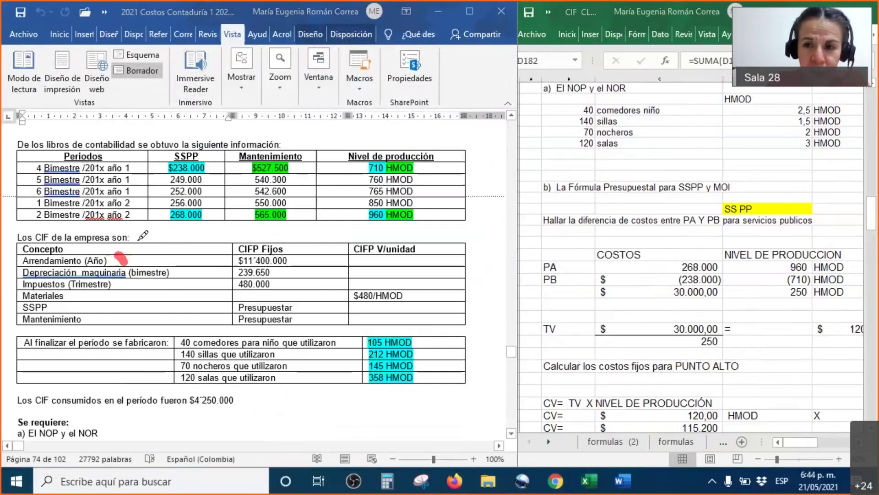
{"action": "mouse_move", "coordinate": [299, 258]}
{"action": "left_mouse_down"}
{"action": "mouse_move", "coordinate": [316, 251]}
{"action": "mouse_move", "coordinate": [323, 233]}
{"action": "left_mouse_up"}
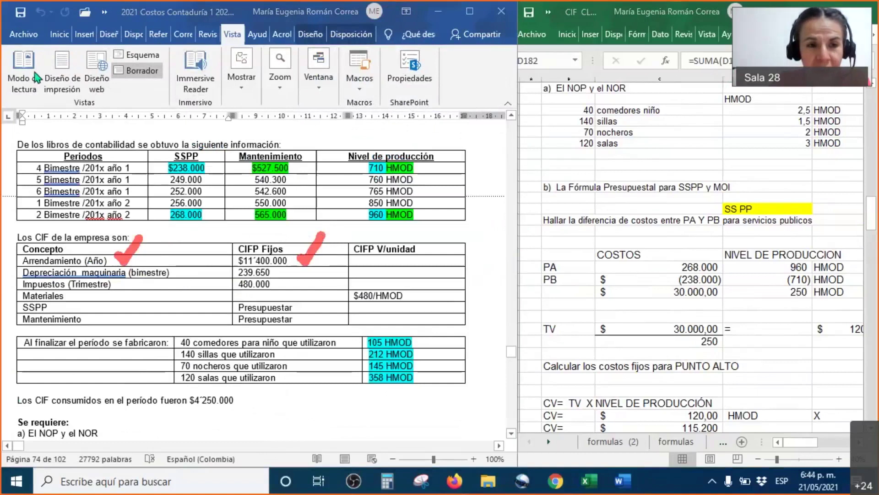
Append "/ 6 = $1.900.00" to the yearly Arrendamiento fixed amount in the document's CIF table
{"action": "left_click", "coordinate": [323, 261]}
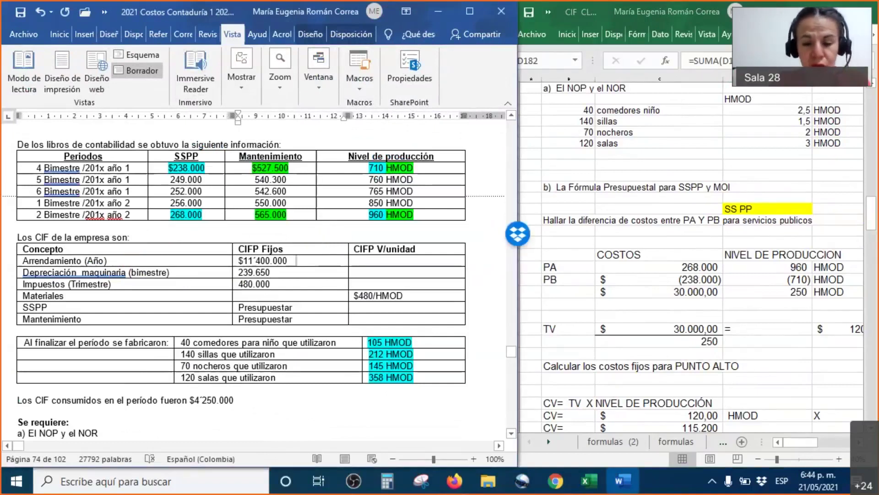
{"action": "scroll", "coordinate": [346, 291], "scroll_direction": "up", "scroll_amount": 2}
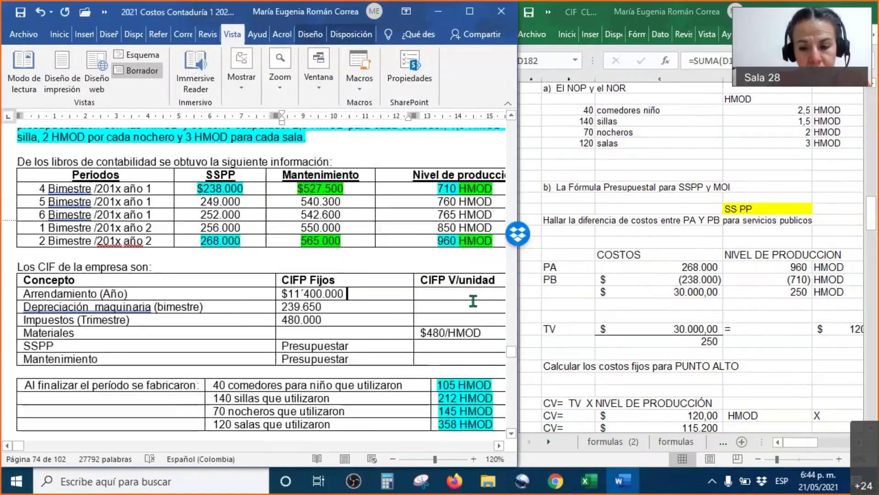
{"action": "key", "text": "F12"}
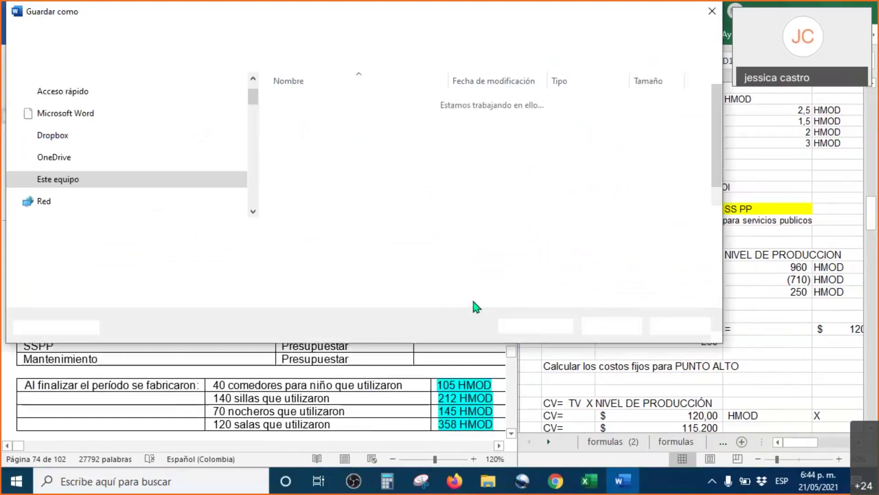
{"action": "key", "text": "Escape"}
{"action": "type", "text": "/"}
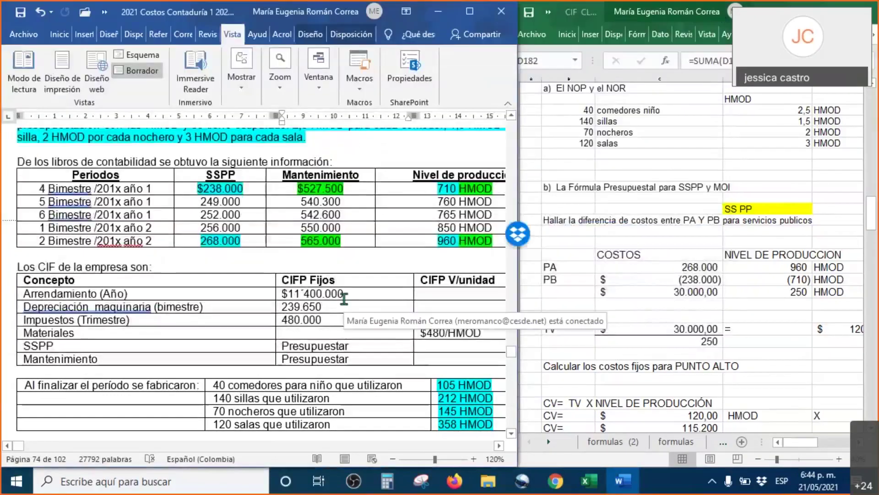
{"action": "type", "text": " 6 ="}
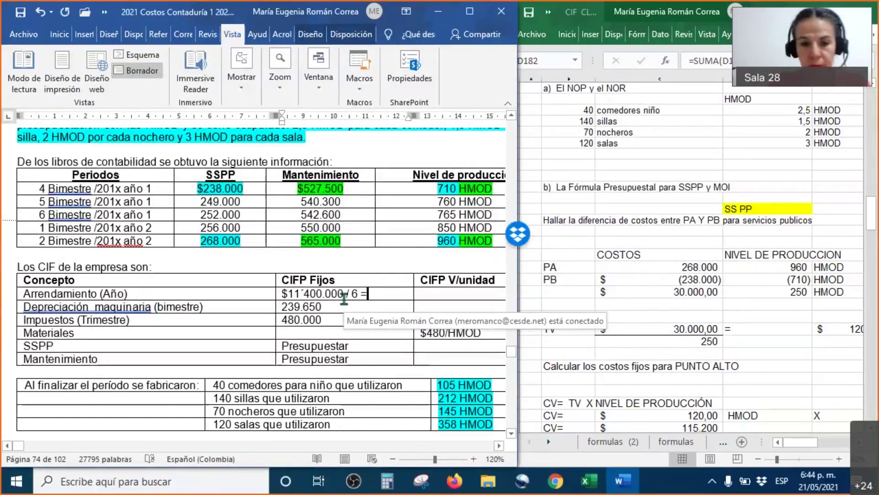
{"action": "type", "text": " $"}
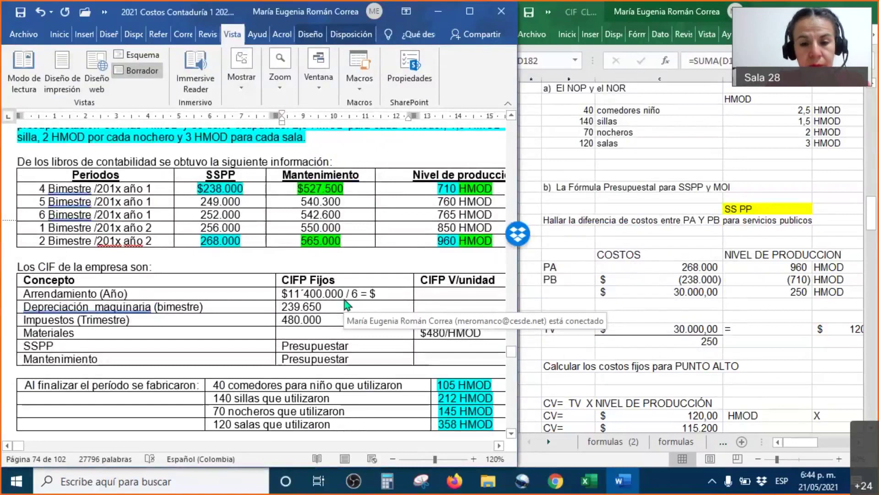
{"action": "type", "text": "1.900.00"}
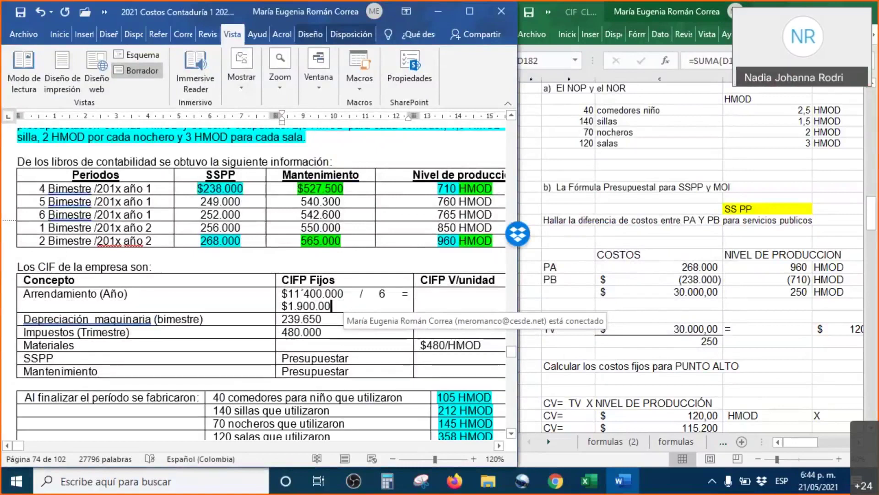
Highlight in yellow the $1.900.00 Arrendamiento result and the 239.650 machinery depreciation amount
{"action": "left_click", "coordinate": [284, 312]}
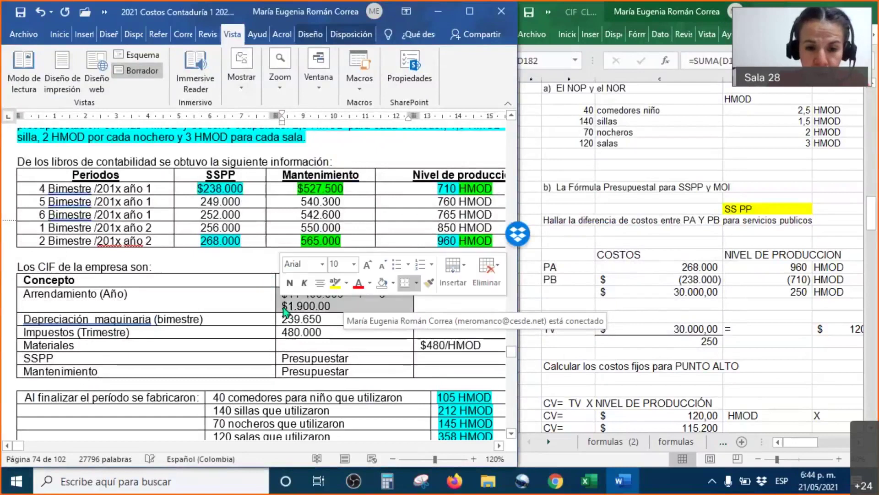
{"action": "left_click_drag", "start_coordinate": [342, 306], "coordinate": [283, 306]}
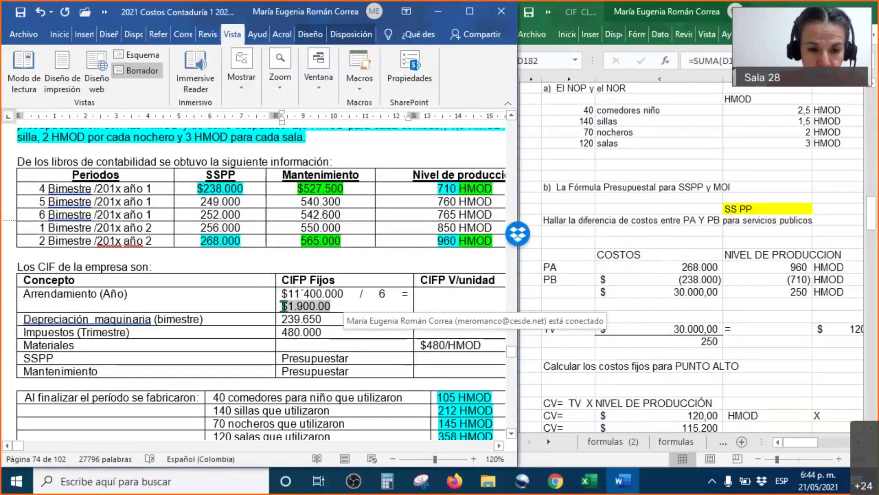
{"action": "left_click", "coordinate": [339, 286]}
{"action": "left_click", "coordinate": [339, 319]}
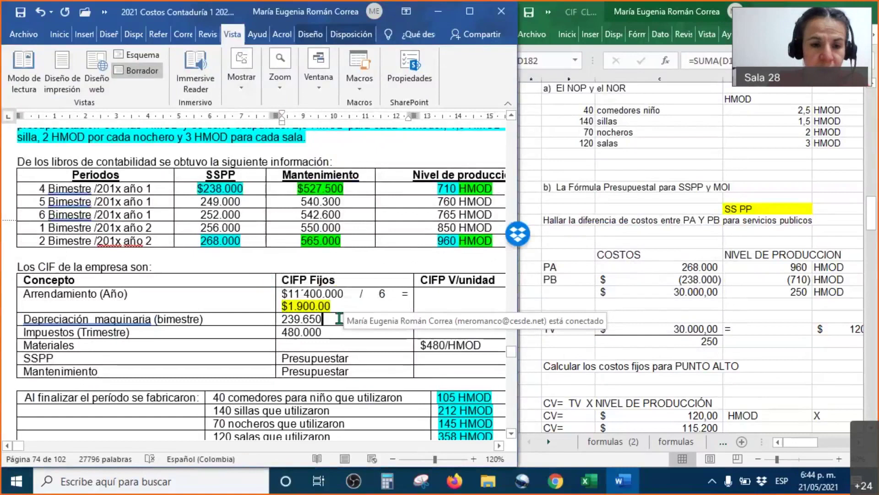
{"action": "scroll", "coordinate": [338, 318], "scroll_direction": "down", "scroll_amount": 3}
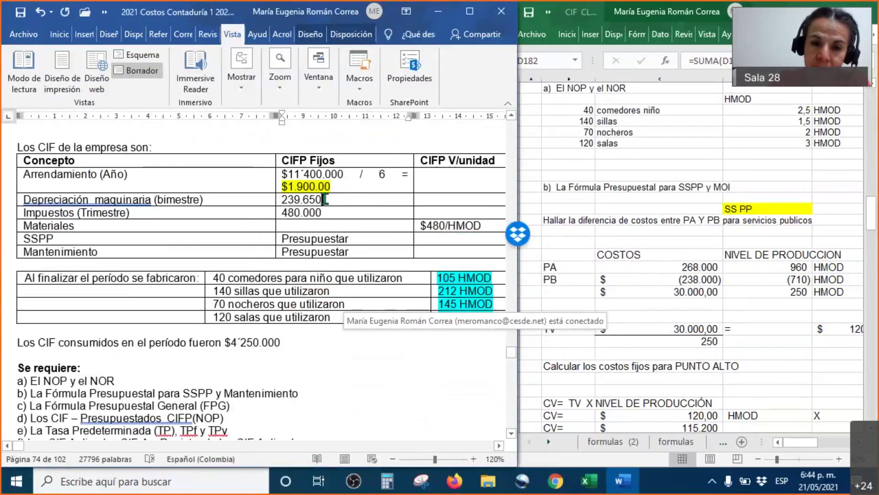
{"action": "double_click", "coordinate": [320, 200]}
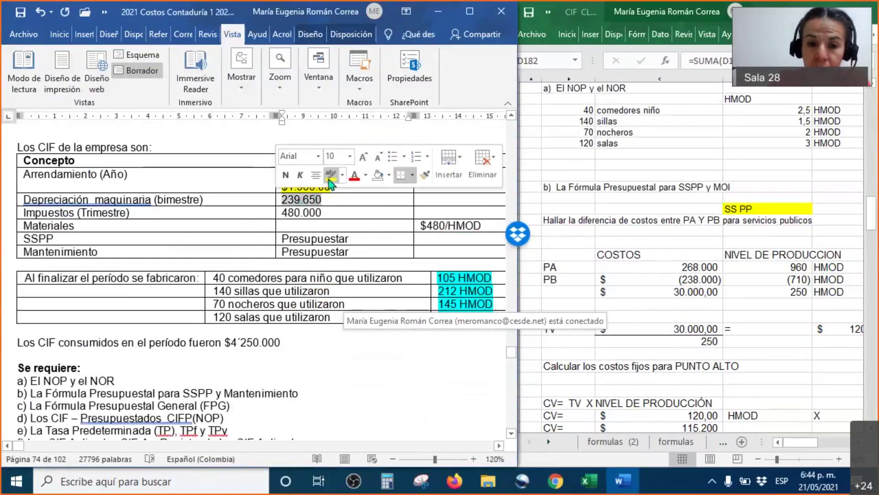
{"action": "left_click", "coordinate": [330, 175]}
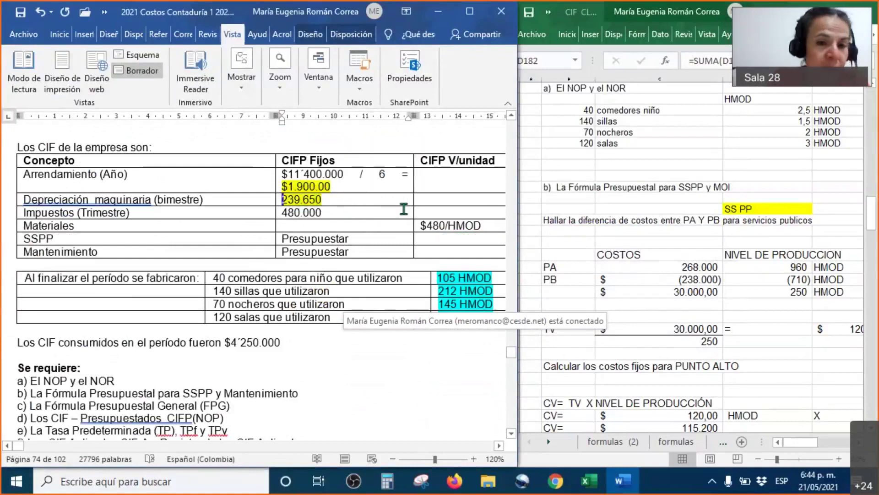
Append "/3 x 2 = $320.000" to the quarterly Impuestos fixed amount and highlight the $320.000 result in yellow
{"action": "left_click", "coordinate": [379, 209]}
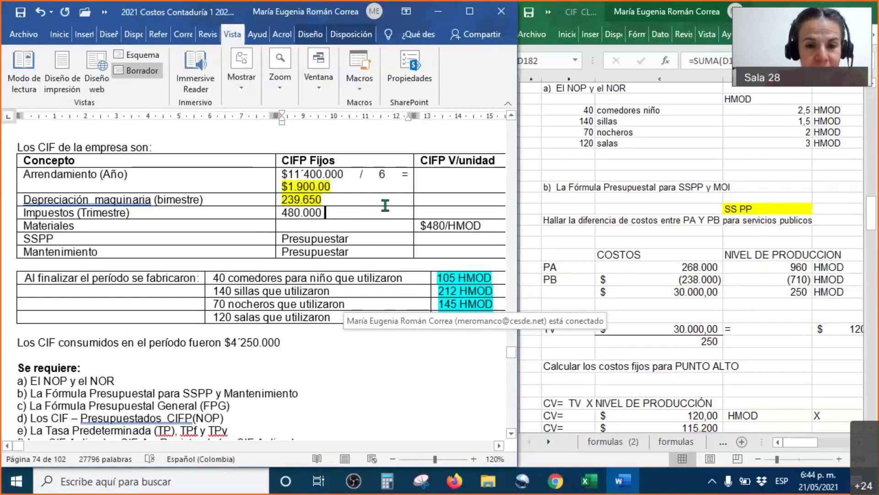
{"action": "type", "text": "/3 x"}
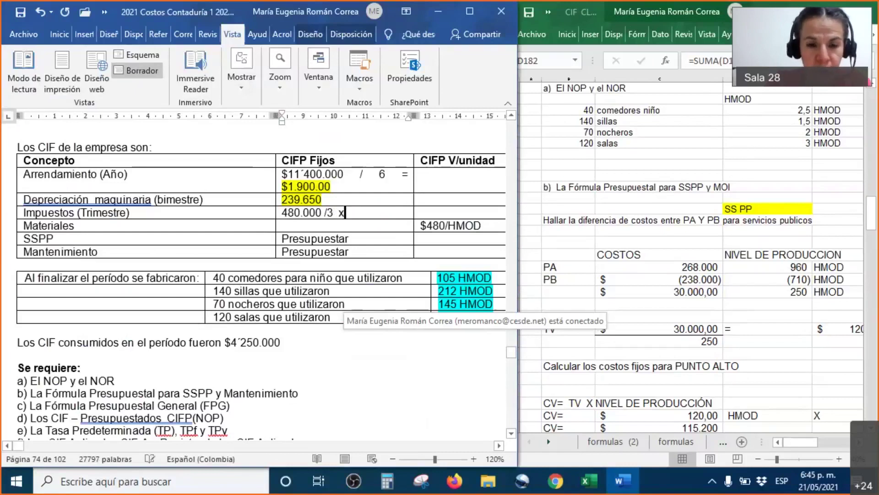
{"action": "type", "text": " 2"}
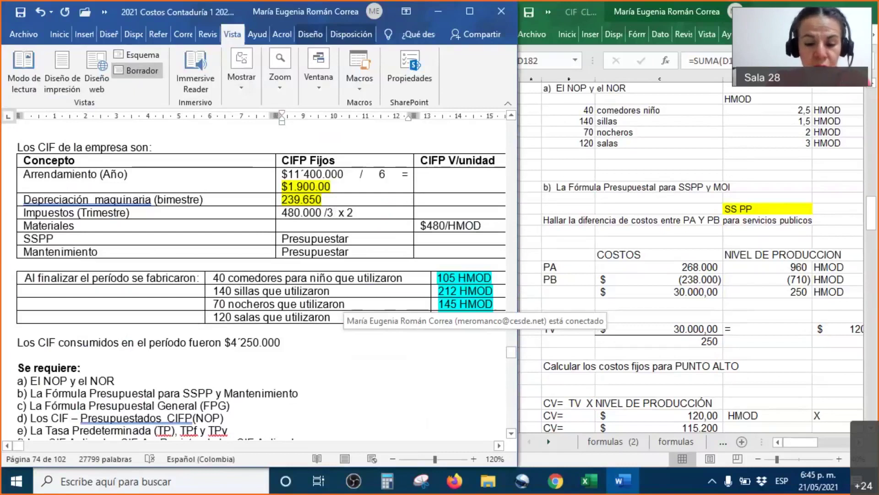
{"action": "type", "text": " = $"}
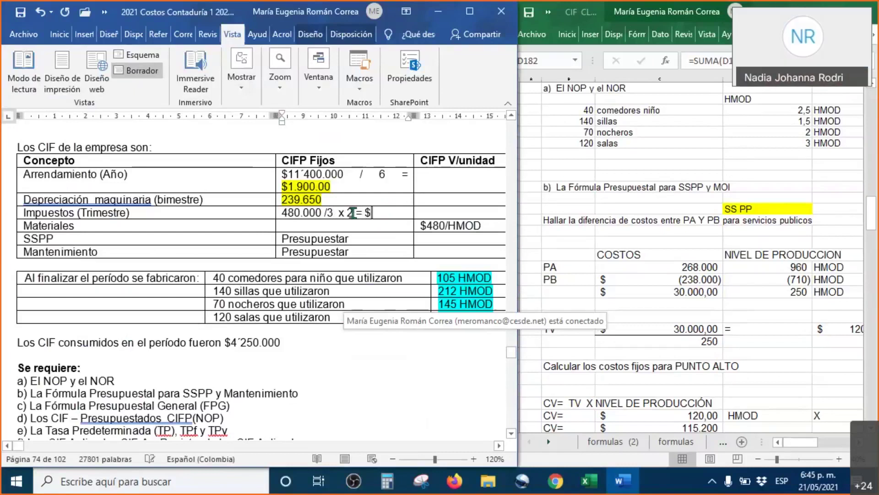
{"action": "type", "text": "320.000"}
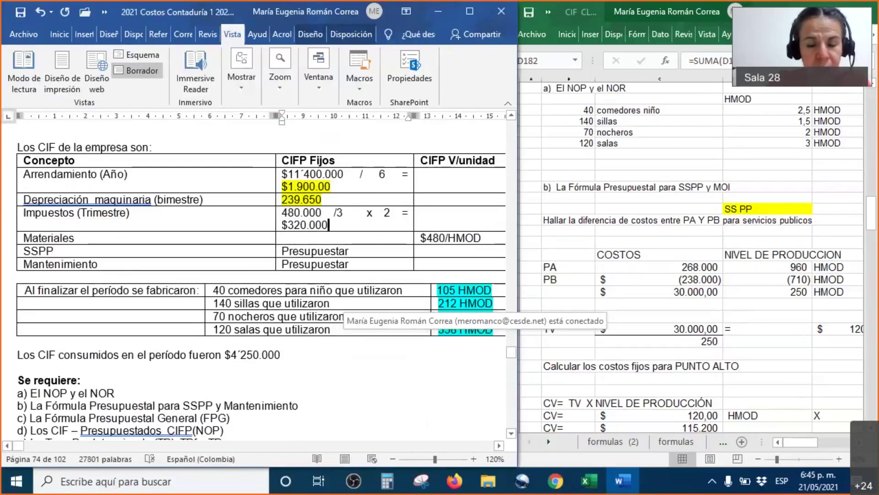
{"action": "left_click_drag", "start_coordinate": [330, 225], "coordinate": [285, 225]}
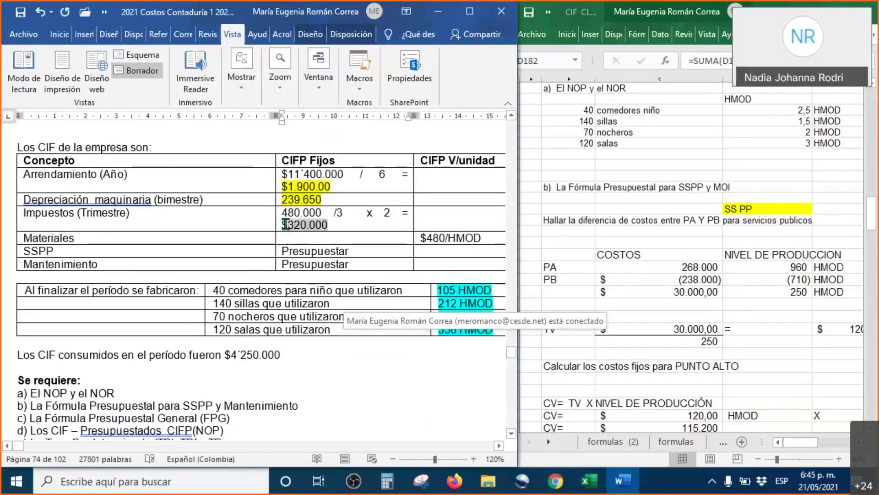
{"action": "left_click", "coordinate": [331, 200]}
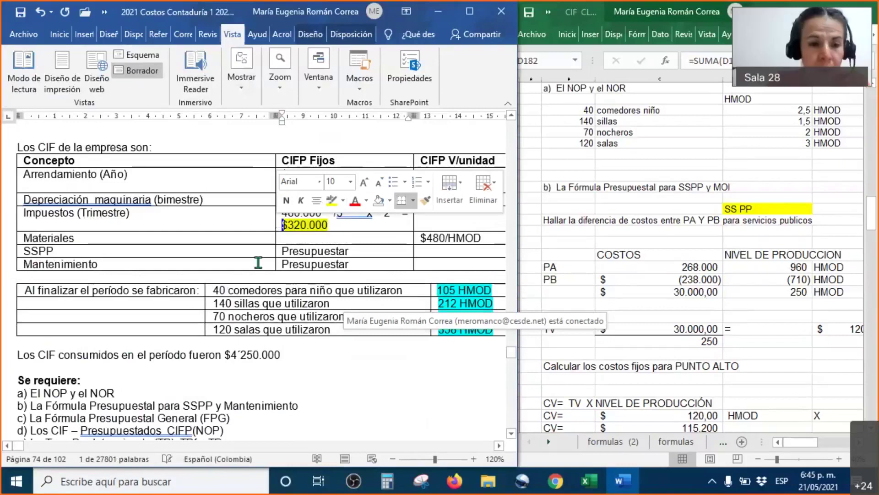
Select the SSPP and Mantenimiento rows of the CIF table and narrow the document window
{"action": "left_click_drag", "start_coordinate": [137, 261], "coordinate": [464, 263]}
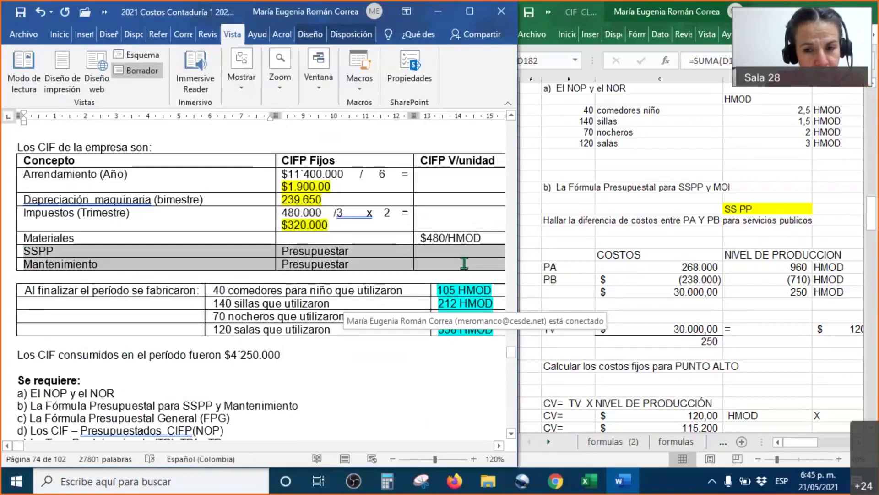
{"action": "right_click", "coordinate": [464, 263]}
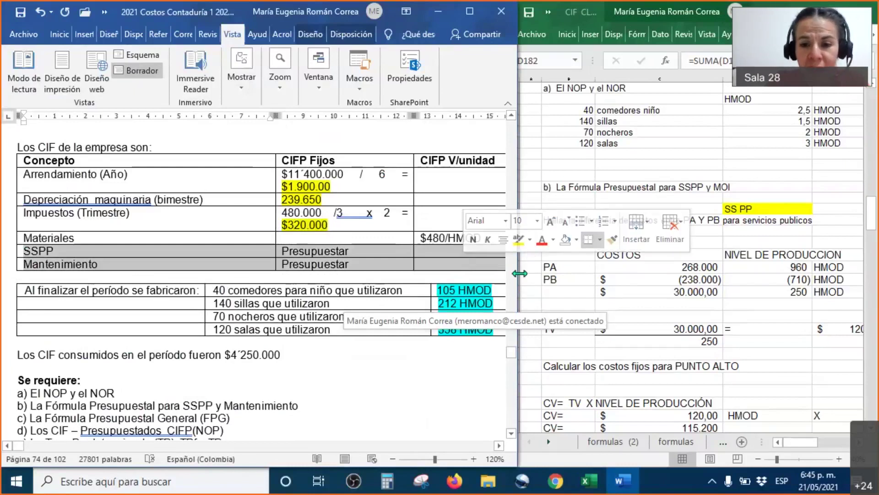
{"action": "left_click_drag", "start_coordinate": [519, 273], "coordinate": [345, 252]}
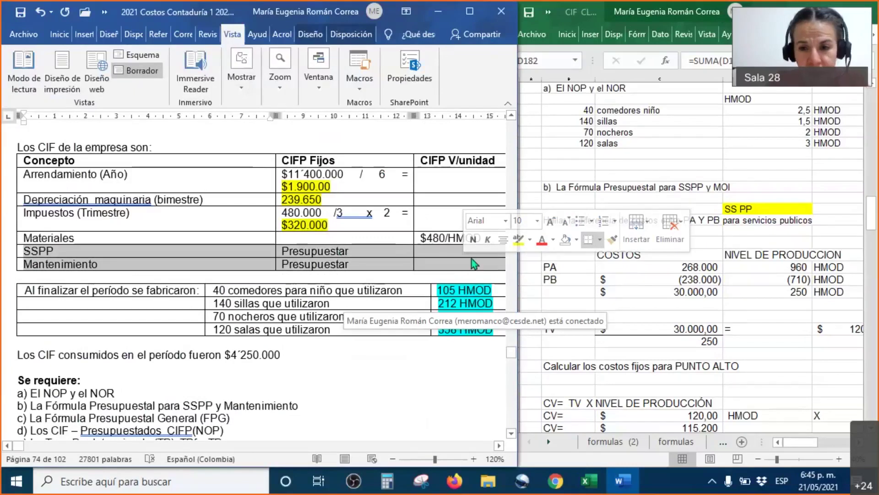
Close the 001 Costos 1 folder window and the Planeador Costos workbook, saving the workbook's changes
{"action": "left_click", "coordinate": [444, 75]}
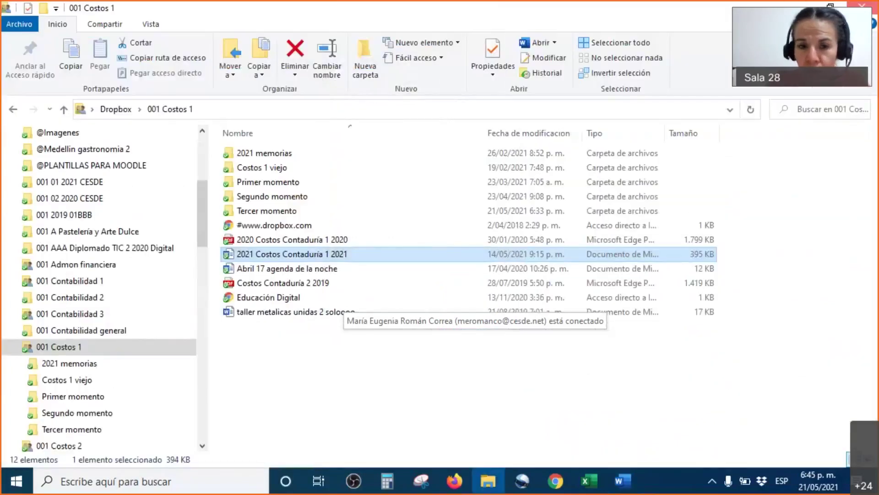
{"action": "key", "text": "alt+F4"}
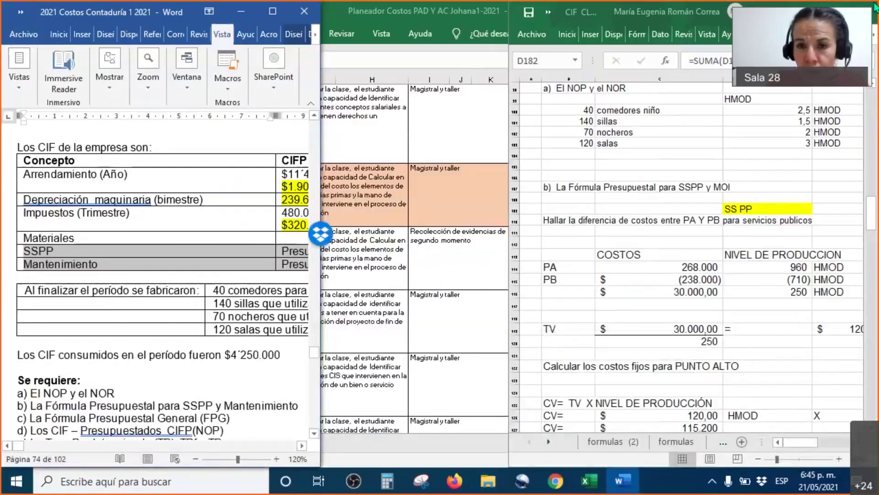
{"action": "left_click", "coordinate": [876, 7]}
{"action": "key", "text": "alt+F4"}
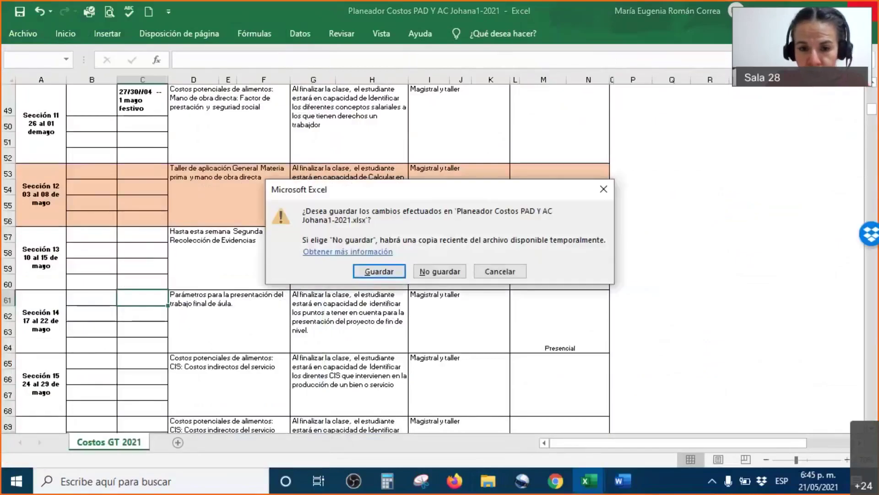
{"action": "left_click", "coordinate": [384, 271]}
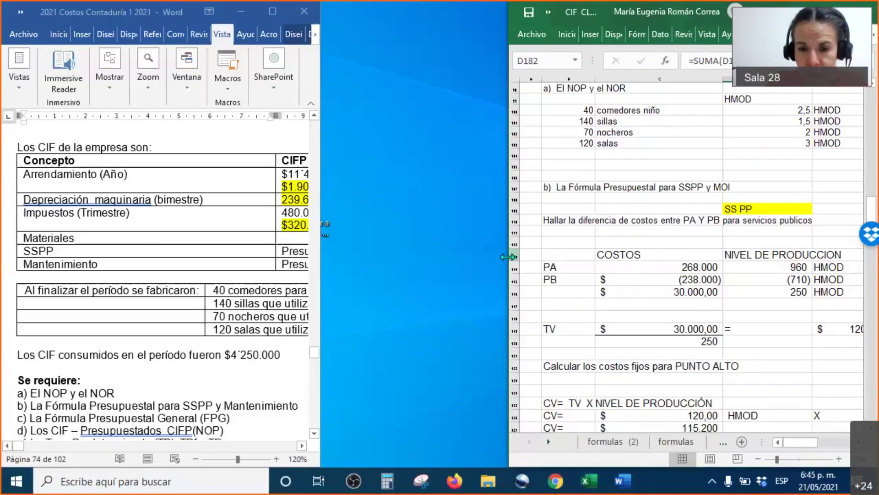
Widen the CIF workbook and document windows to fill the gap and show the document's SSPP table at 90% zoom
{"action": "left_click_drag", "start_coordinate": [328, 243], "coordinate": [339, 268]}
{"action": "scroll", "coordinate": [244, 271], "scroll_direction": "down", "scroll_amount": 5}
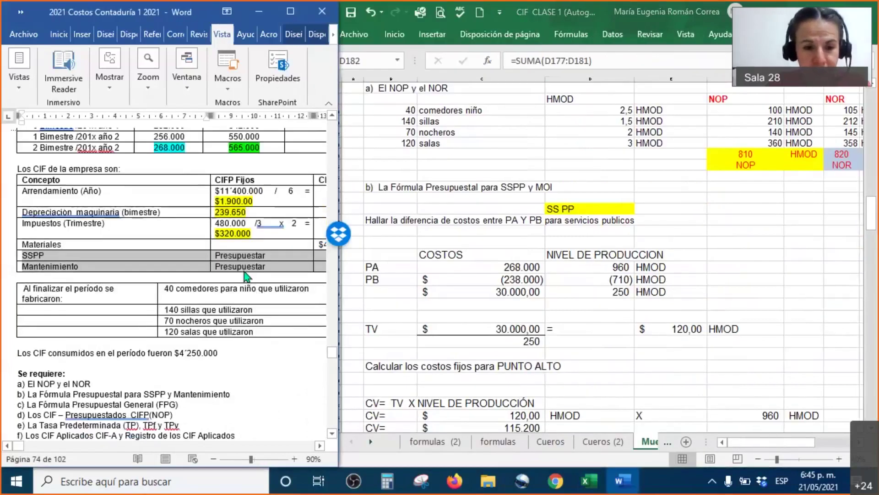
{"action": "scroll", "coordinate": [244, 271], "scroll_direction": "up", "scroll_amount": 2}
{"action": "scroll", "coordinate": [243, 271], "scroll_direction": "up", "scroll_amount": 3}
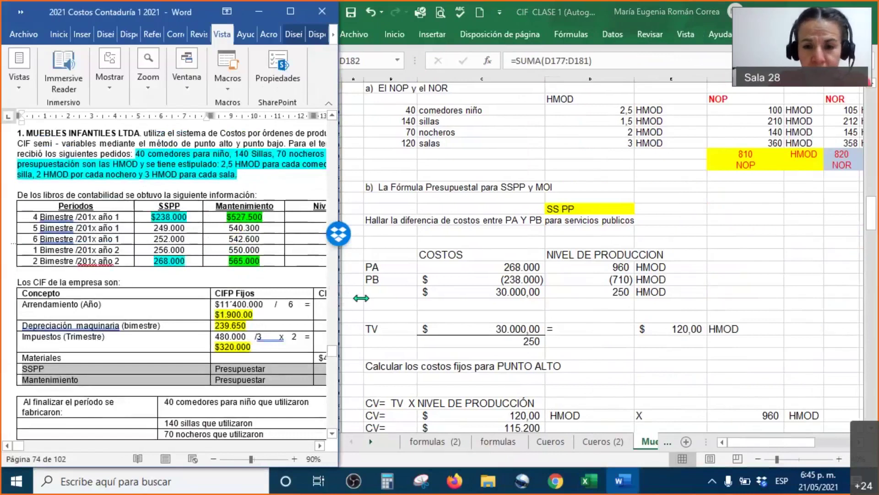
{"action": "left_click_drag", "start_coordinate": [343, 297], "coordinate": [358, 297]}
{"action": "left_click", "coordinate": [186, 227]}
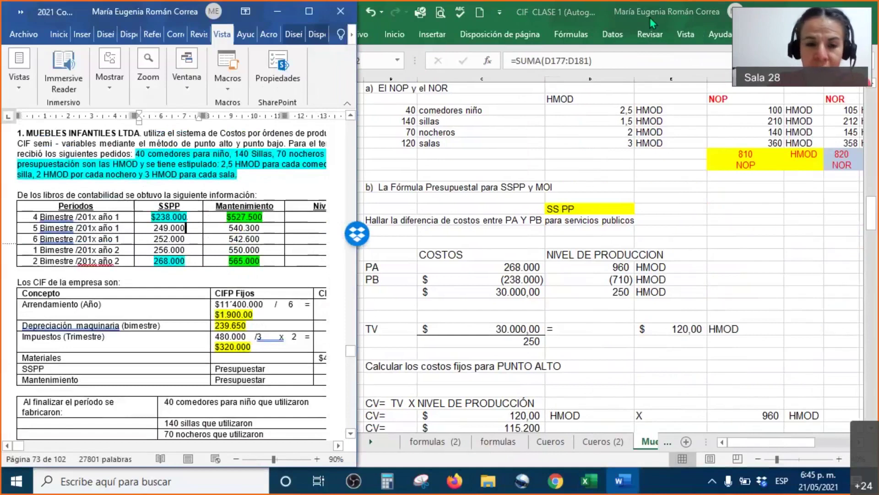
Mark the document's $238.000 and 268.000 SSPP amounts and the worksheet's SS PP heading, PA cost and PB cost with red ticks
{"action": "mouse_move", "coordinate": [189, 267]}
{"action": "left_mouse_down"}
{"action": "mouse_move", "coordinate": [207, 238]}
{"action": "mouse_move", "coordinate": [216, 183]}
{"action": "left_mouse_up"}
{"action": "mouse_move", "coordinate": [600, 196]}
{"action": "left_mouse_down"}
{"action": "mouse_move", "coordinate": [608, 208]}
{"action": "mouse_move", "coordinate": [648, 171]}
{"action": "left_mouse_up"}
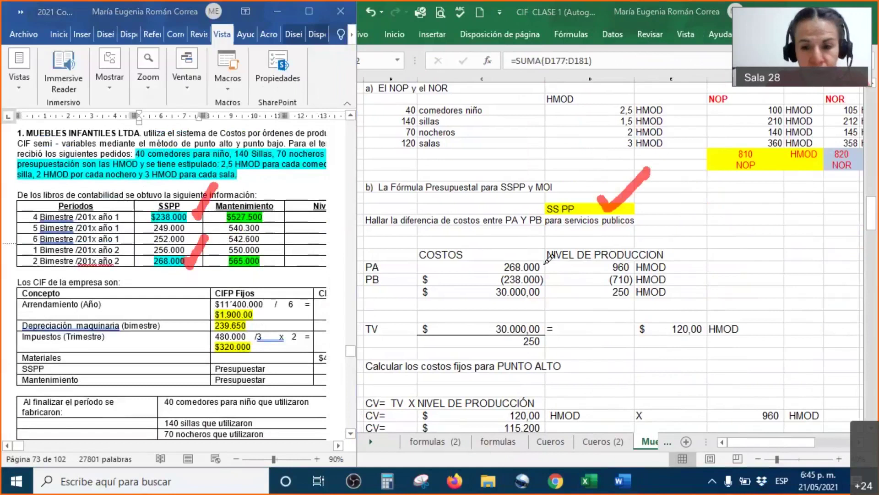
{"action": "left_click_drag", "start_coordinate": [544, 266], "coordinate": [578, 228]}
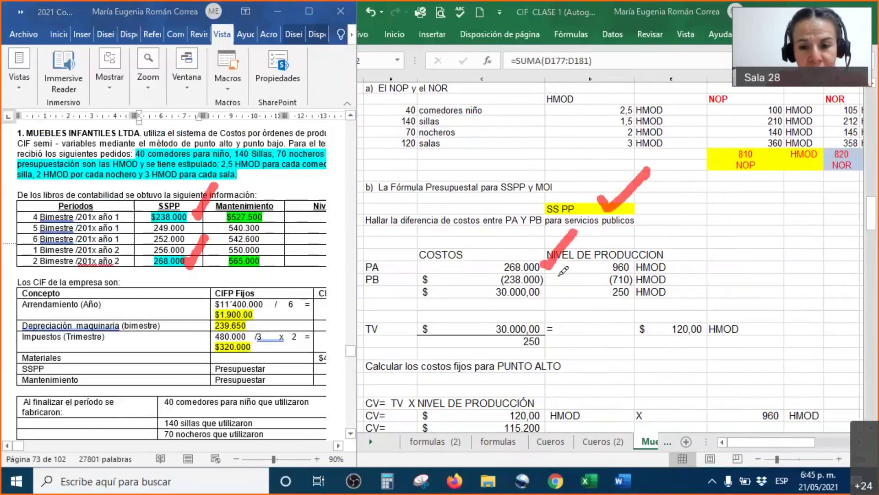
{"action": "mouse_move", "coordinate": [552, 276]}
{"action": "left_mouse_down"}
{"action": "mouse_move", "coordinate": [553, 285]}
{"action": "mouse_move", "coordinate": [576, 232]}
{"action": "left_mouse_up"}
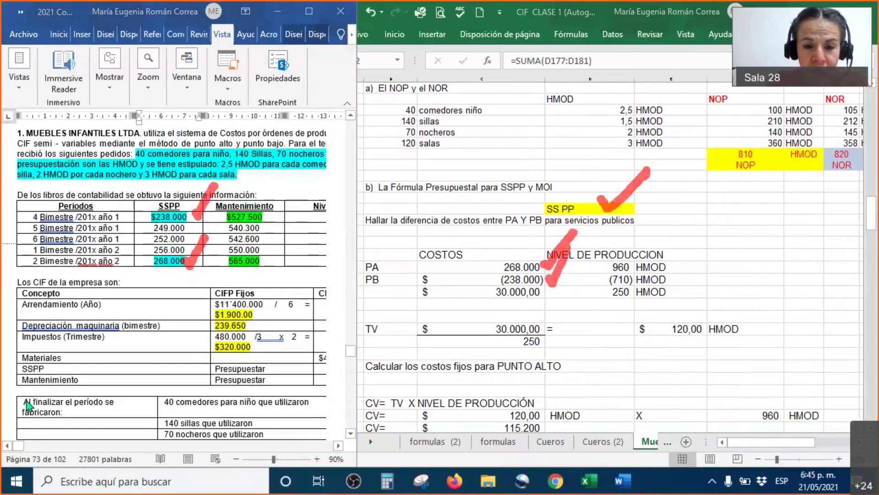
Widen the document window so the Nivel de producción column of the bimonthly table shows in full
{"action": "left_click_drag", "start_coordinate": [357, 310], "coordinate": [413, 309]}
{"action": "left_click", "coordinate": [290, 227]}
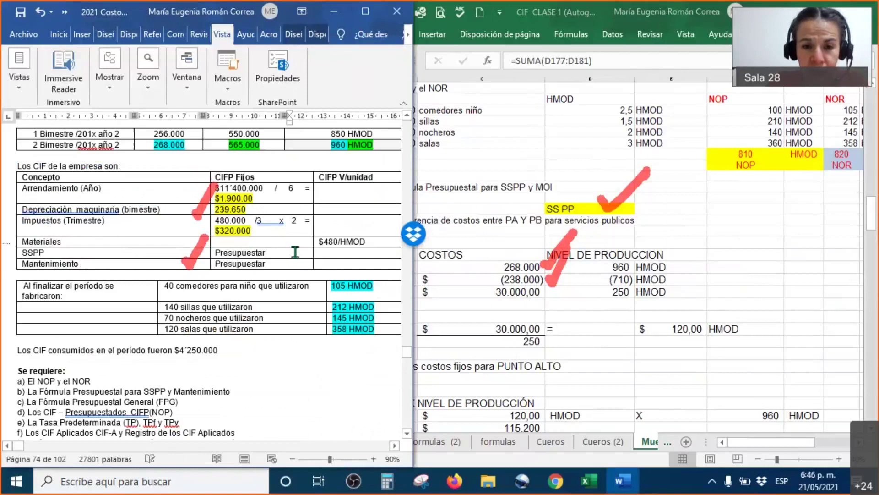
{"action": "scroll", "coordinate": [352, 305], "scroll_direction": "down", "scroll_amount": 2}
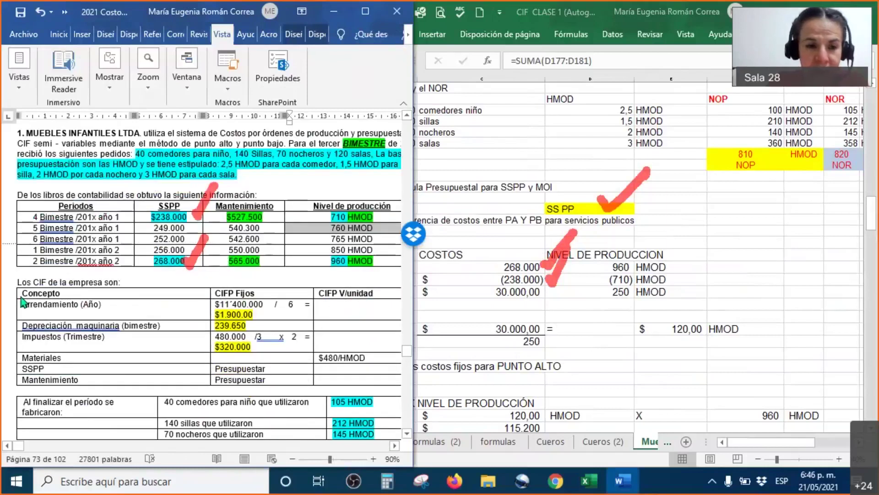
Tick the worksheet's PA cost of 268.000 and the 960 and 710 HMOD production levels in red, and clear the marks
{"action": "left_click", "coordinate": [30, 262]}
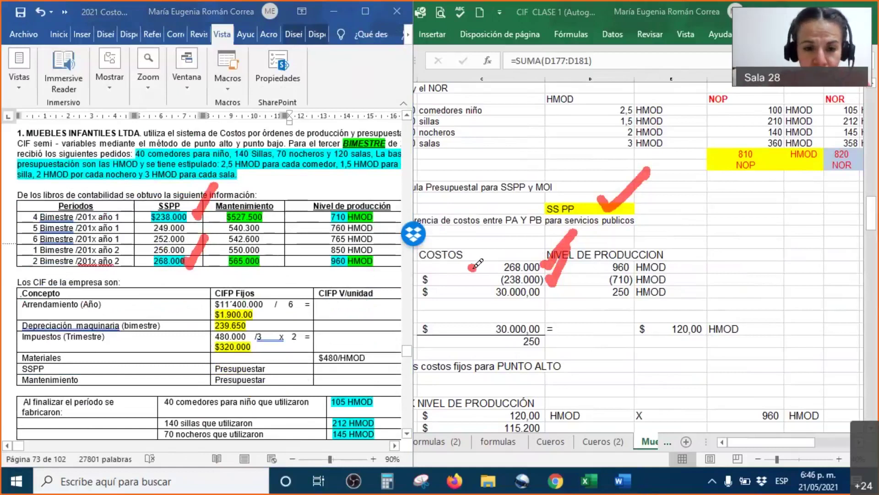
{"action": "left_click_drag", "start_coordinate": [474, 270], "coordinate": [488, 237]}
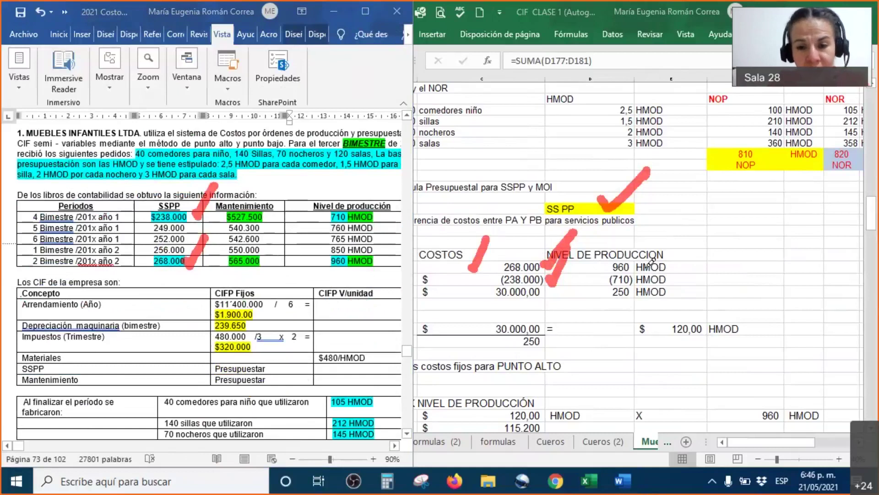
{"action": "left_click_drag", "start_coordinate": [645, 268], "coordinate": [703, 229]}
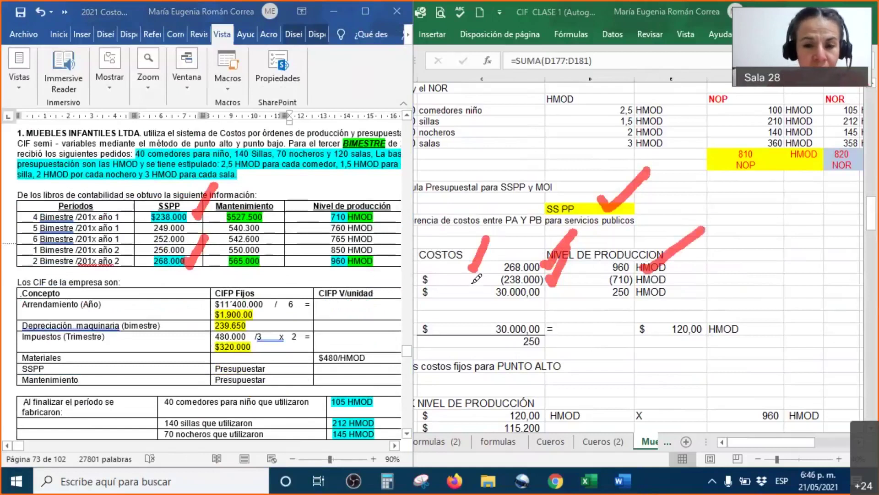
{"action": "left_click_drag", "start_coordinate": [644, 281], "coordinate": [732, 235]}
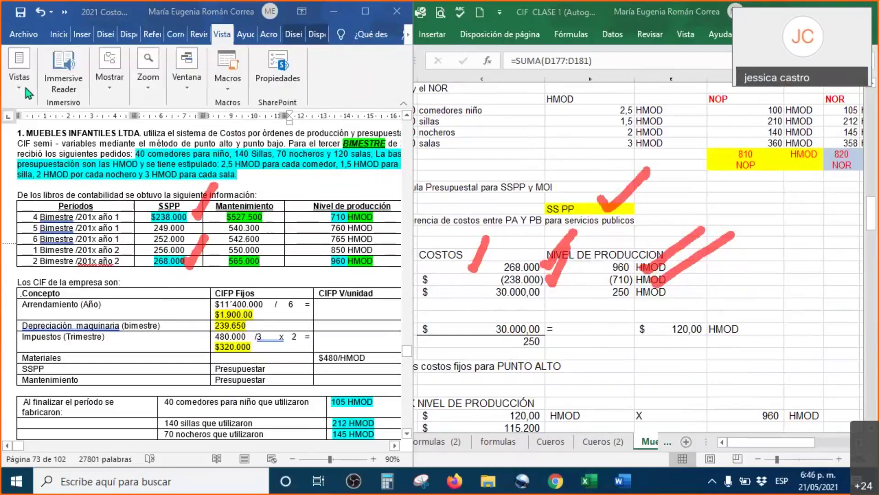
{"action": "key", "text": "Escape"}
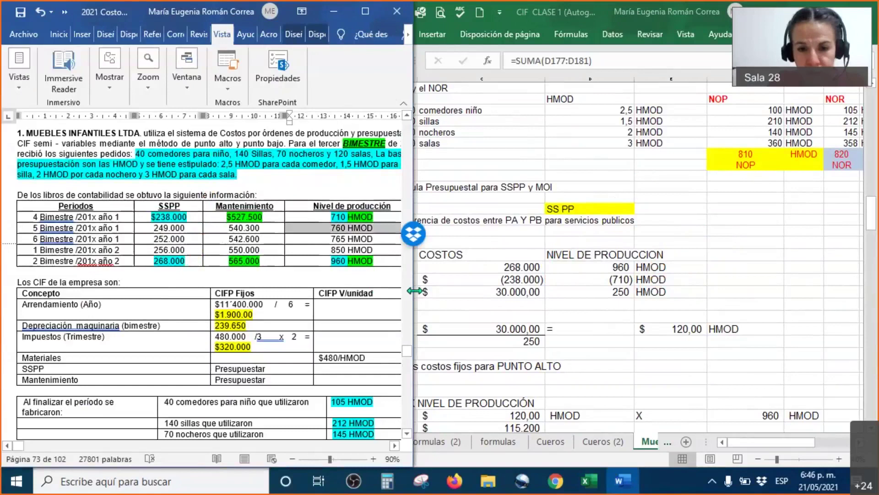
Narrow the document window beside a wider CIF workbook, tick the 30.000,00 and 250 HMOD differences and circle TV in red
{"action": "left_click_drag", "start_coordinate": [414, 291], "coordinate": [292, 292]}
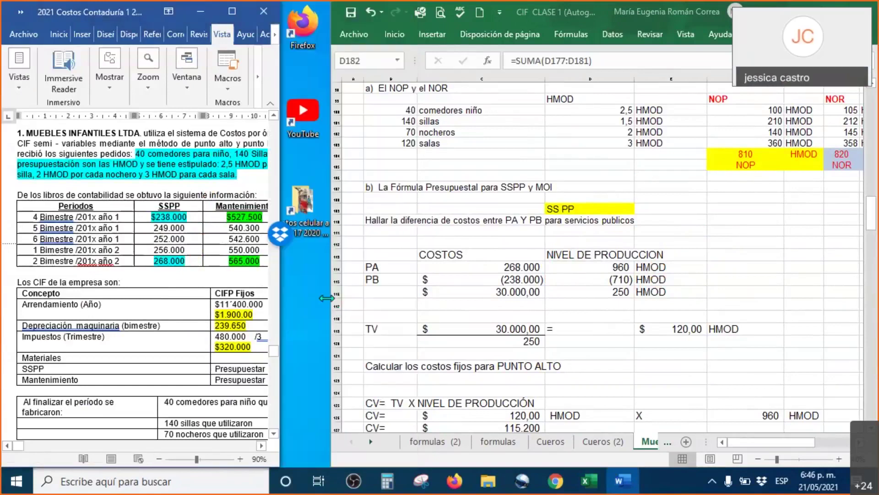
{"action": "scroll", "coordinate": [526, 257], "scroll_direction": "down", "scroll_amount": 4}
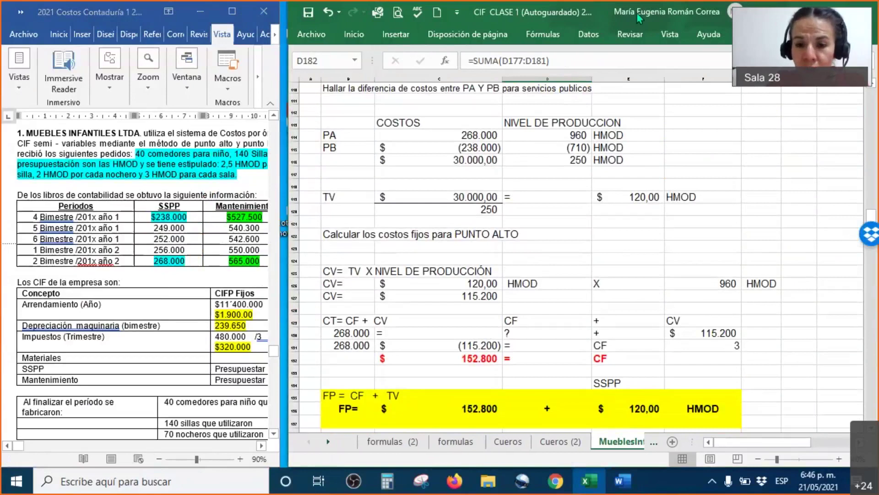
{"action": "left_click_drag", "start_coordinate": [467, 179], "coordinate": [488, 152]}
{"action": "left_click_drag", "start_coordinate": [612, 132], "coordinate": [578, 164]}
{"action": "mouse_move", "coordinate": [339, 173]}
{"action": "left_mouse_down"}
{"action": "mouse_move", "coordinate": [323, 176]}
{"action": "mouse_move", "coordinate": [318, 197]}
{"action": "mouse_move", "coordinate": [341, 217]}
{"action": "mouse_move", "coordinate": [355, 169]}
{"action": "mouse_move", "coordinate": [333, 169]}
{"action": "left_mouse_up"}
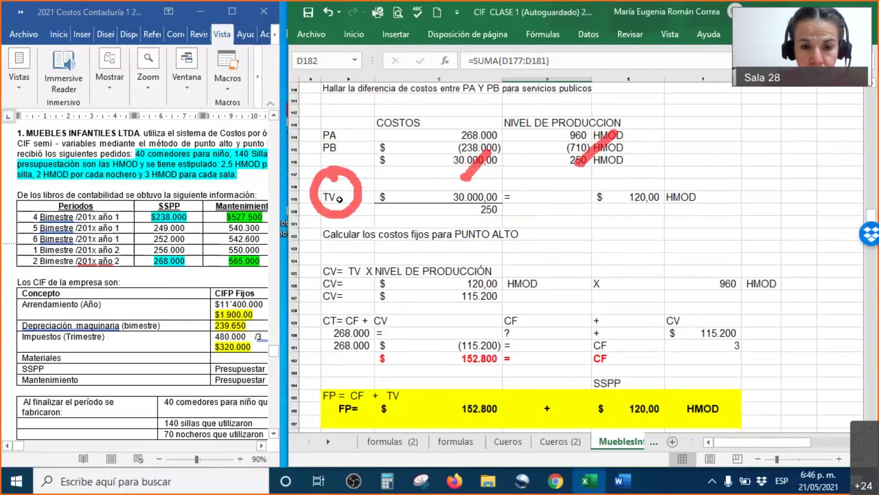
Extend the TV label in cell B119 to read TV sspp
{"action": "left_click", "coordinate": [337, 196]}
{"action": "left_click", "coordinate": [512, 64]}
{"action": "type", "text": "sspp"}
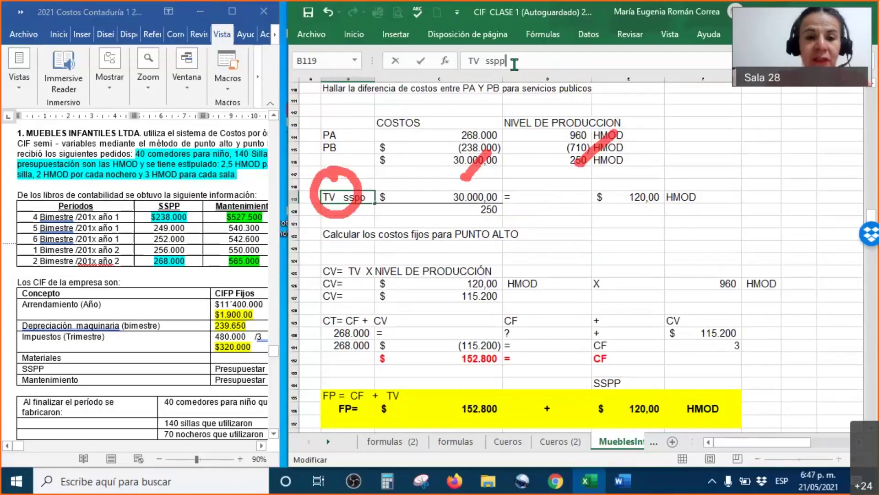
{"action": "key", "text": "Return"}
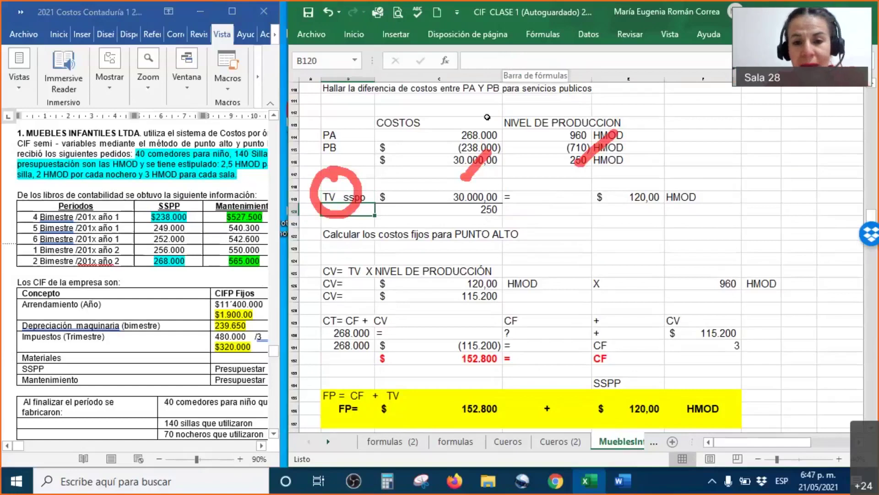
Point out the TV calculation in C119:F120 and draw a red line from its 120,00 rate to the CV row's 120,00
{"action": "mouse_move", "coordinate": [689, 194]}
{"action": "left_mouse_down"}
{"action": "mouse_move", "coordinate": [650, 196]}
{"action": "mouse_move", "coordinate": [687, 196]}
{"action": "left_mouse_up"}
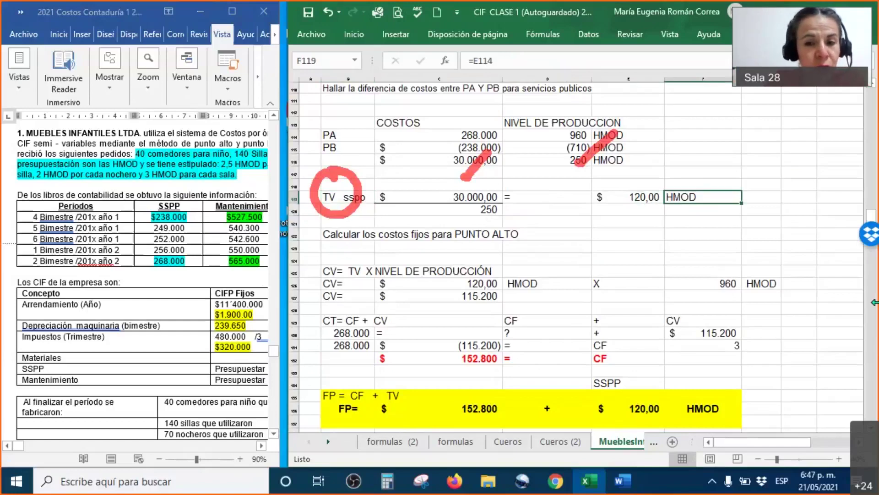
{"action": "left_click_drag", "start_coordinate": [458, 198], "coordinate": [704, 212]}
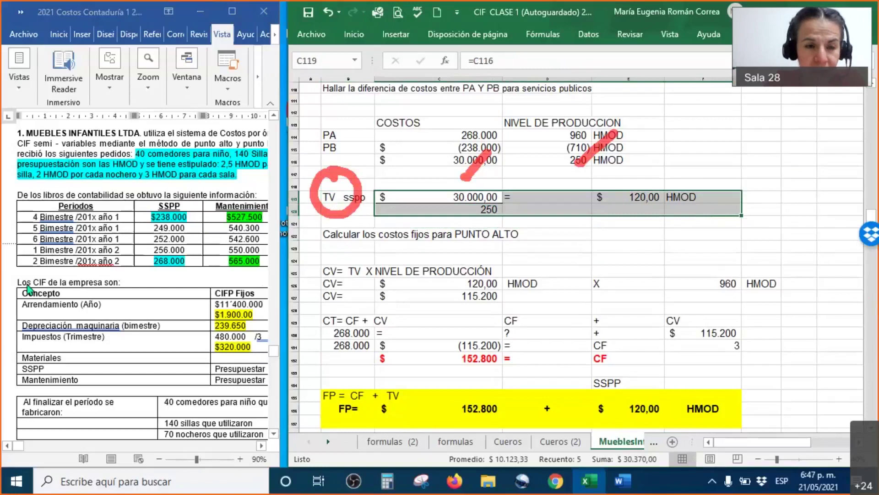
{"action": "left_click", "coordinate": [415, 247]}
{"action": "scroll", "coordinate": [415, 247], "scroll_direction": "down", "scroll_amount": 2}
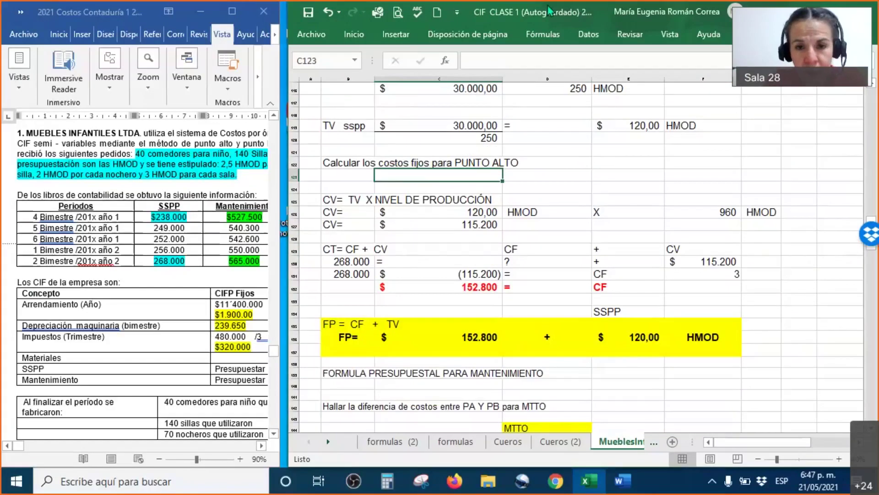
{"action": "left_click", "coordinate": [640, 20]}
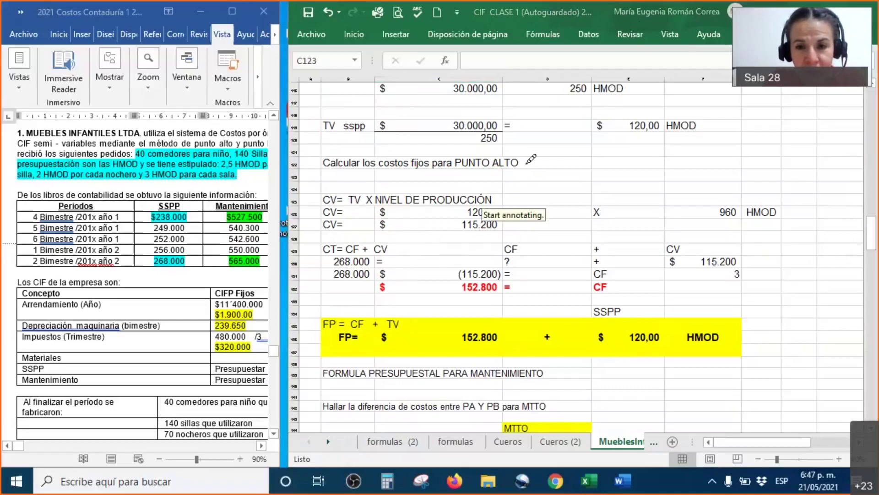
{"action": "left_click_drag", "start_coordinate": [630, 134], "coordinate": [484, 208]}
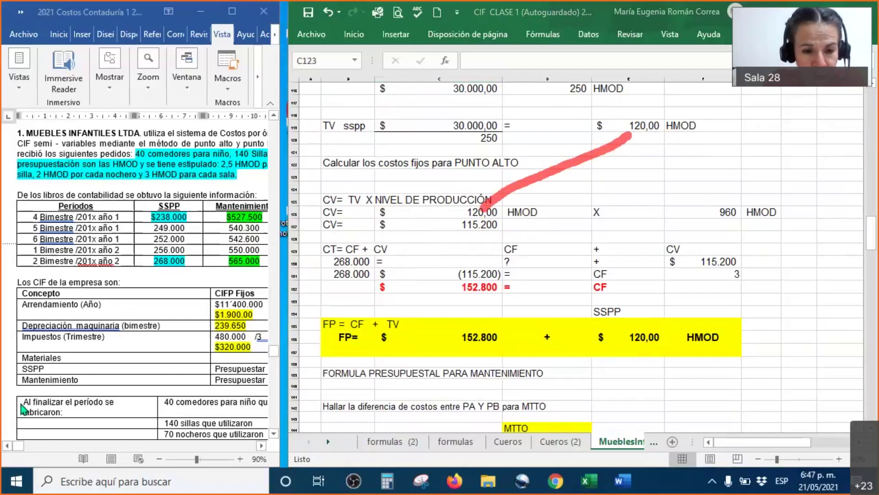
Show the document's Nivel de producción column and tick its 960 HMOD, the worksheet's 960 HMOD and the 115.200 CV in red
{"action": "left_click", "coordinate": [261, 445]}
{"action": "left_click", "coordinate": [261, 446]}
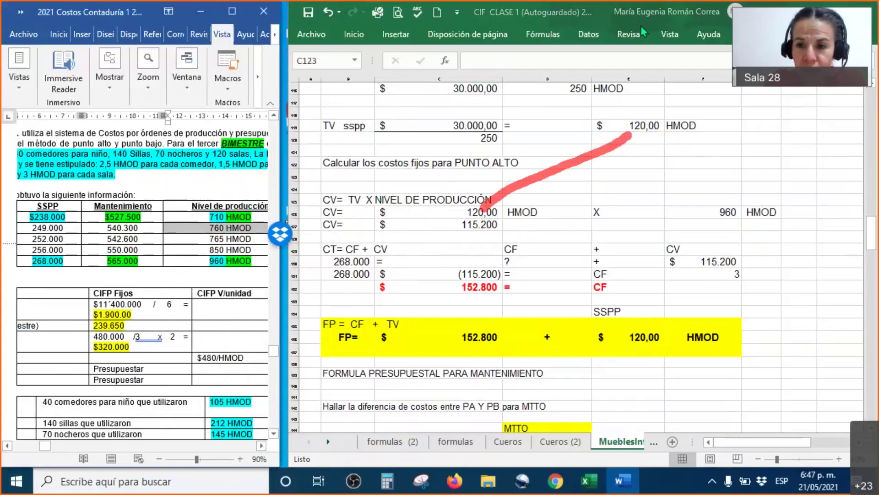
{"action": "left_click", "coordinate": [246, 264]}
{"action": "left_click_drag", "start_coordinate": [247, 264], "coordinate": [270, 237]}
{"action": "mouse_move", "coordinate": [756, 196]}
{"action": "left_mouse_down"}
{"action": "mouse_move", "coordinate": [774, 201]}
{"action": "mouse_move", "coordinate": [811, 178]}
{"action": "left_mouse_up"}
{"action": "left_click_drag", "start_coordinate": [501, 222], "coordinate": [558, 197]}
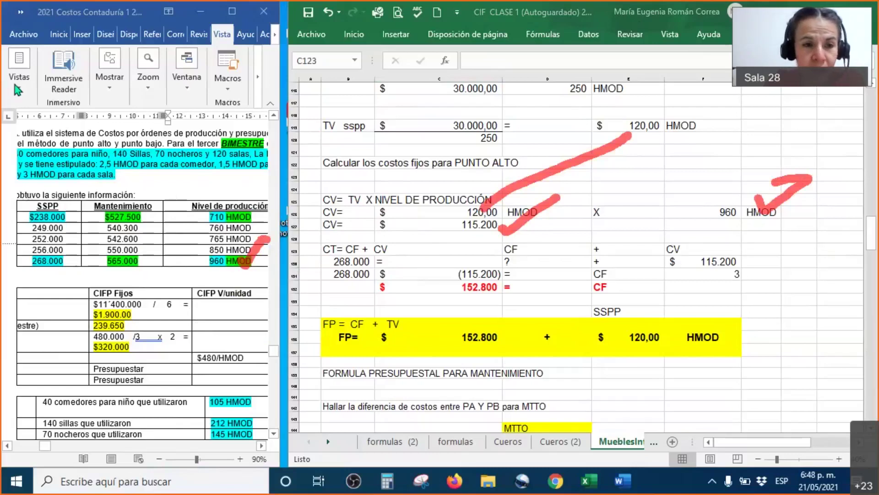
Change the formula label in cell B129 to CT sspp = CF + CV
{"action": "left_click", "coordinate": [328, 250]}
{"action": "left_click", "coordinate": [479, 61]}
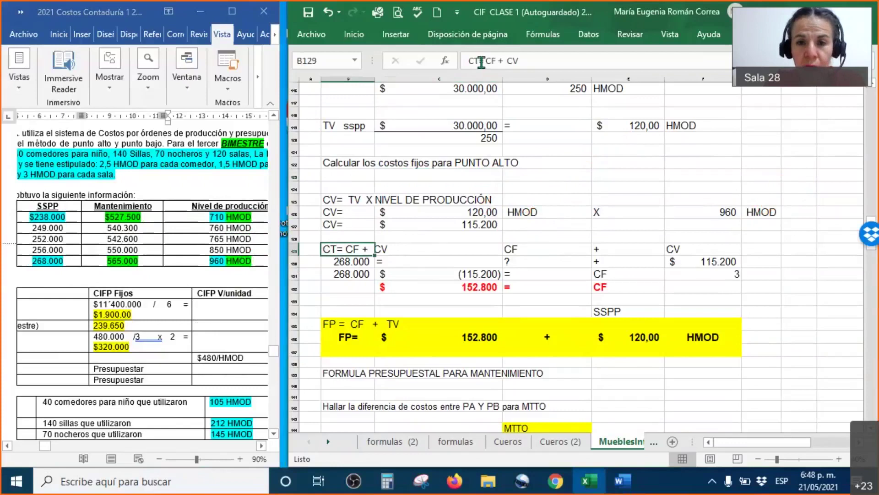
{"action": "type", "text": "sspp"}
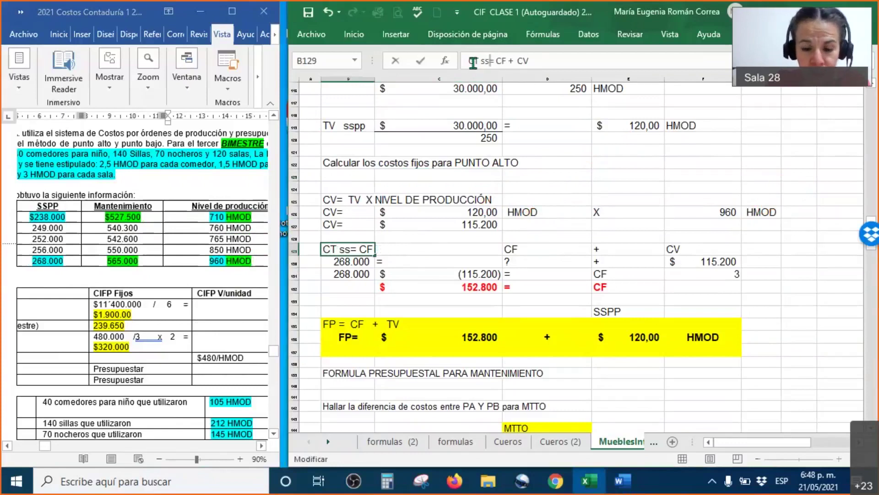
{"action": "key", "text": "Return"}
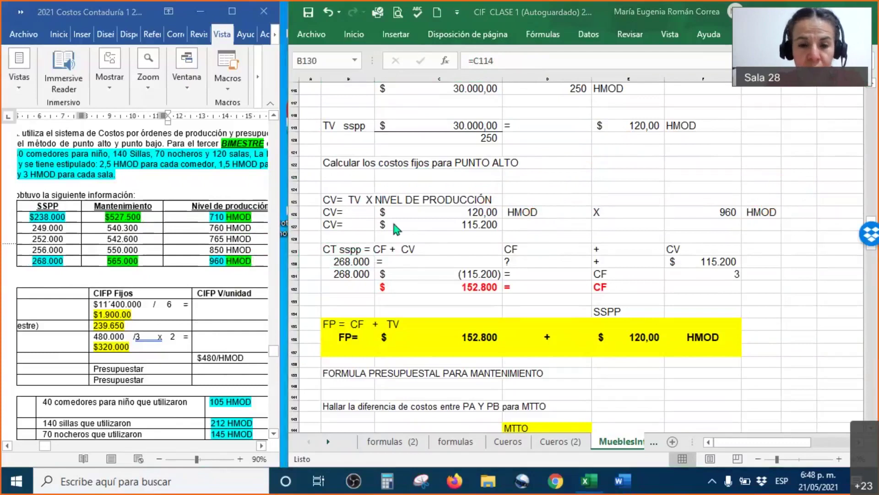
Tick the 268.000 total cost and 115.200 CV amounts in red, frame the yellow SSPP budget formula, and clear the marks
{"action": "left_click_drag", "start_coordinate": [335, 255], "coordinate": [376, 224]}
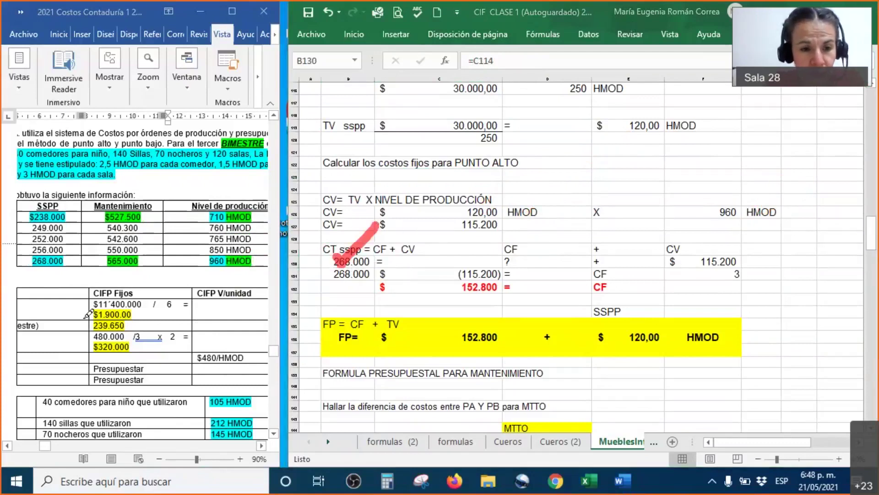
{"action": "mouse_move", "coordinate": [66, 257]}
{"action": "left_mouse_down"}
{"action": "mouse_move", "coordinate": [71, 268]}
{"action": "mouse_move", "coordinate": [109, 235]}
{"action": "left_mouse_up"}
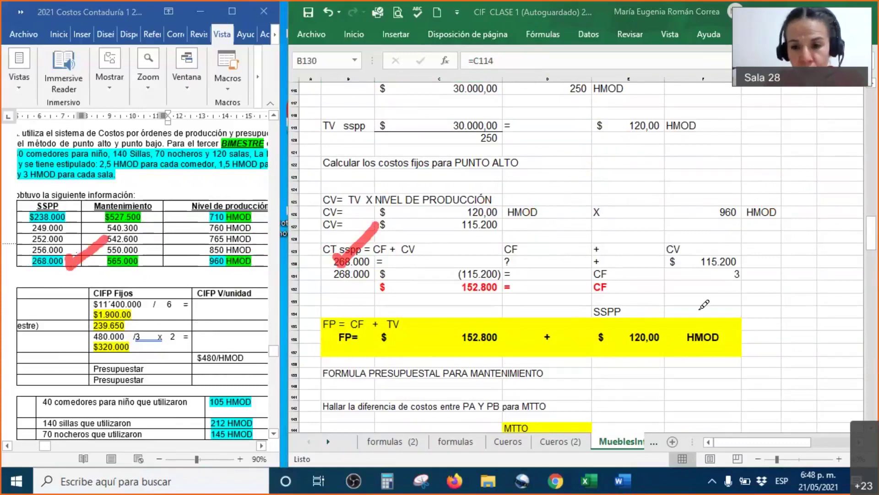
{"action": "mouse_move", "coordinate": [747, 255]}
{"action": "left_mouse_down"}
{"action": "mouse_move", "coordinate": [769, 257]}
{"action": "mouse_move", "coordinate": [811, 224]}
{"action": "left_mouse_up"}
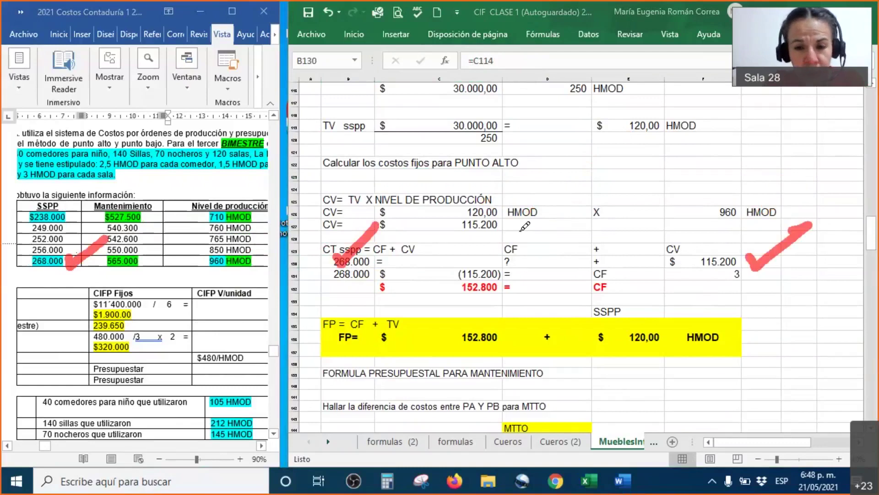
{"action": "left_click_drag", "start_coordinate": [509, 218], "coordinate": [559, 201]}
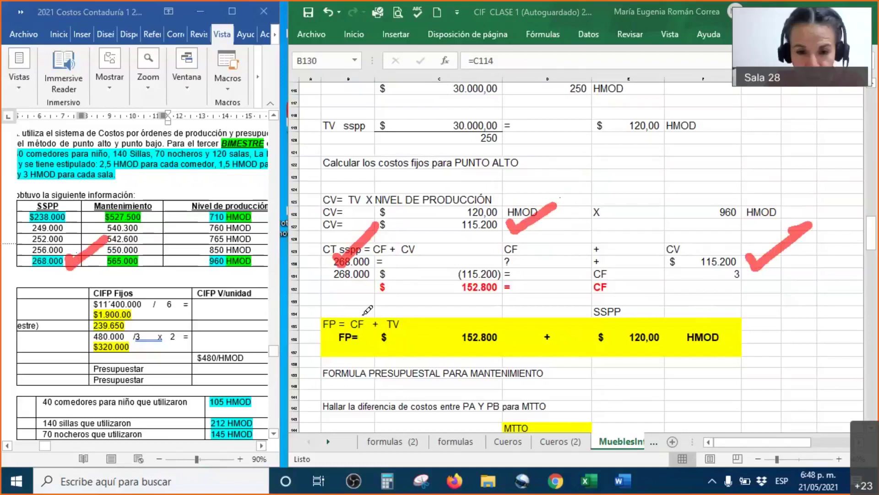
{"action": "mouse_move", "coordinate": [314, 307]}
{"action": "left_mouse_down"}
{"action": "mouse_move", "coordinate": [316, 348]}
{"action": "mouse_move", "coordinate": [374, 364]}
{"action": "mouse_move", "coordinate": [759, 356]}
{"action": "mouse_move", "coordinate": [746, 295]}
{"action": "mouse_move", "coordinate": [506, 310]}
{"action": "mouse_move", "coordinate": [322, 306]}
{"action": "left_mouse_up"}
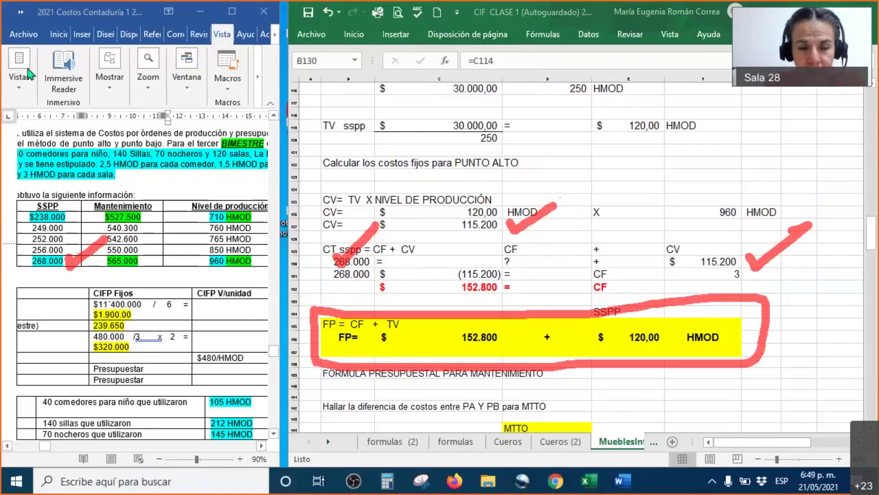
{"action": "key", "text": "Escape"}
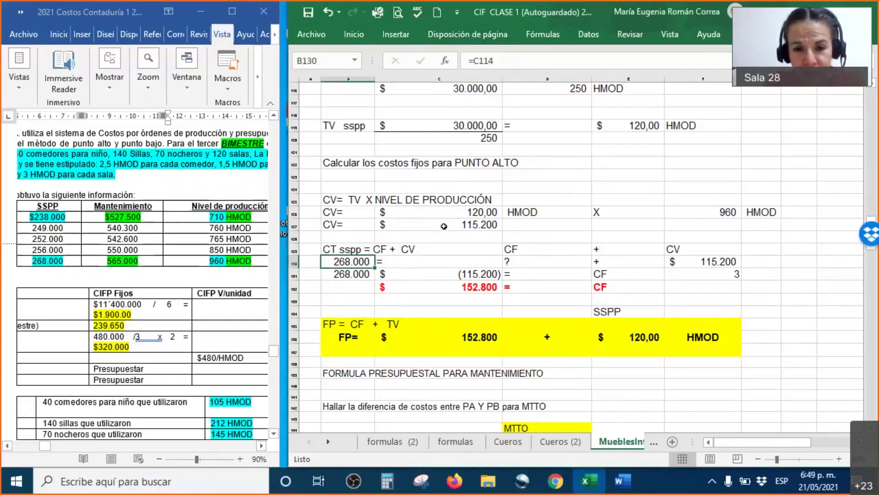
Fill the CV result row A127:C127 with standard light green
{"action": "left_click", "coordinate": [442, 226]}
{"action": "left_click_drag", "start_coordinate": [442, 227], "coordinate": [356, 224]}
{"action": "right_click", "coordinate": [333, 224]}
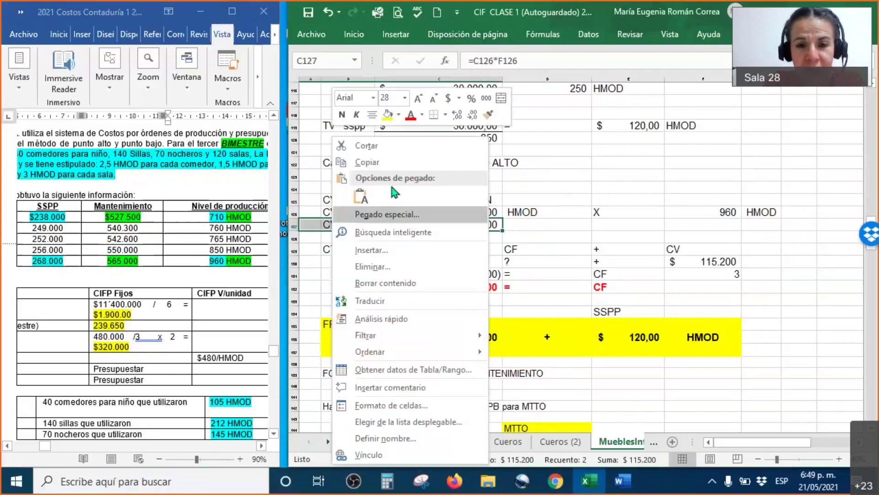
{"action": "left_click", "coordinate": [399, 114]}
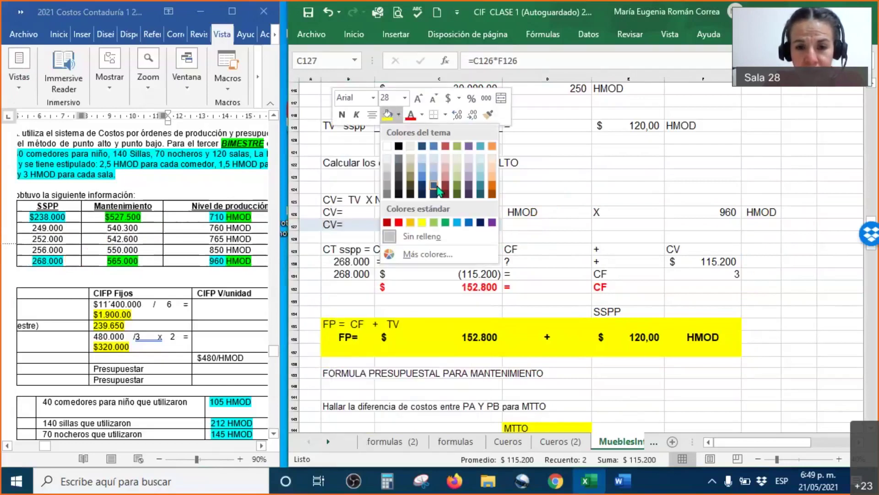
{"action": "left_click", "coordinate": [433, 223]}
{"action": "key", "text": "ctrl+q"}
{"action": "left_click", "coordinate": [321, 249]}
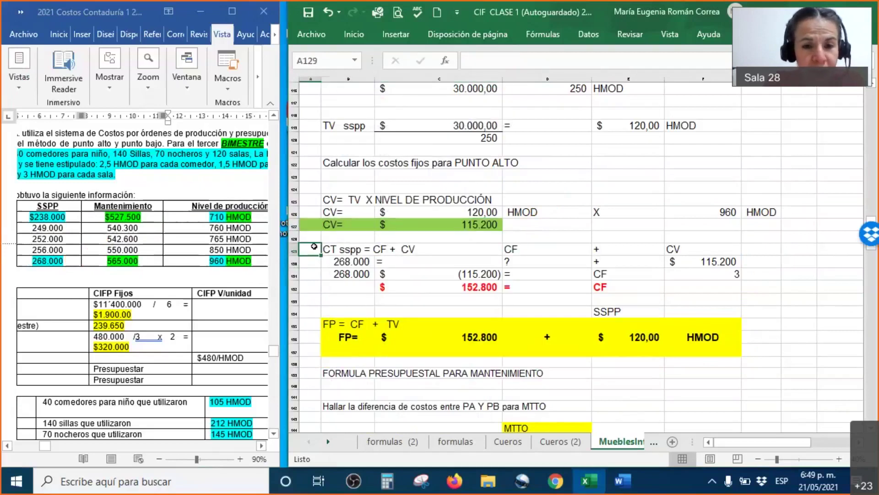
Point out the CT sspp formula row and fill the CV amount in F130 with the same light green
{"action": "left_click_drag", "start_coordinate": [329, 249], "coordinate": [698, 250]}
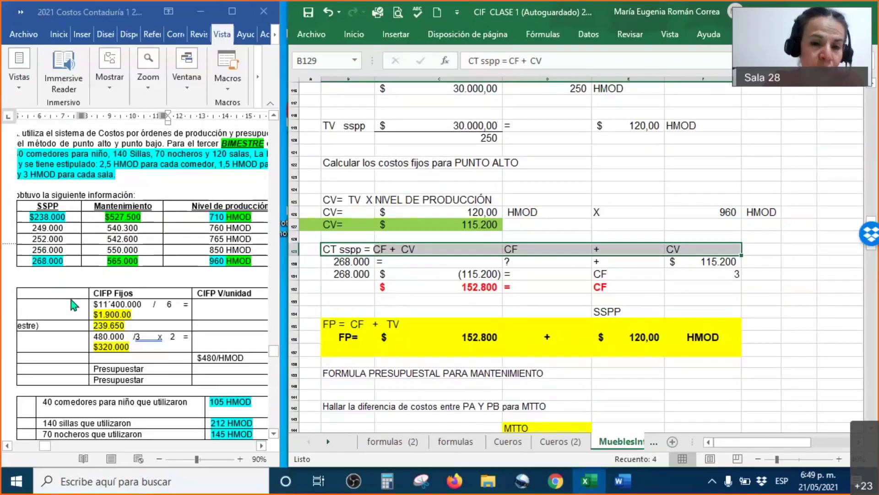
{"action": "scroll", "coordinate": [550, 201], "scroll_direction": "up", "scroll_amount": 2}
{"action": "scroll", "coordinate": [550, 200], "scroll_direction": "down", "scroll_amount": 1}
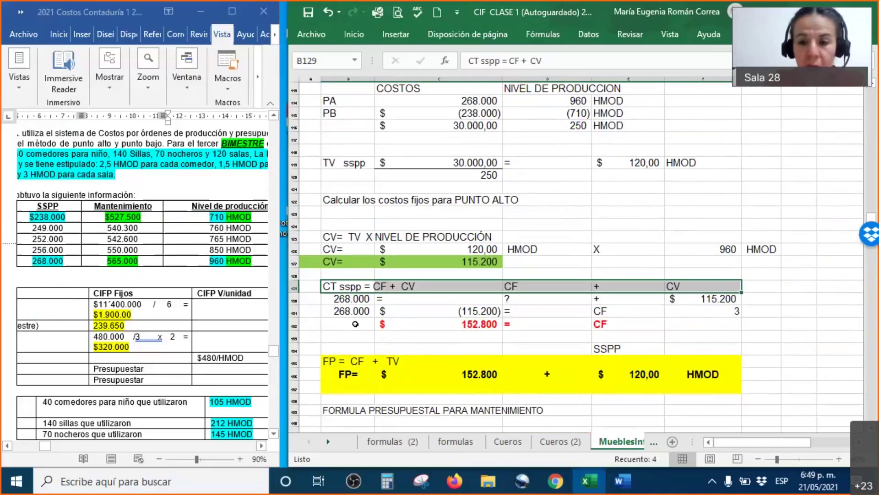
{"action": "left_click", "coordinate": [703, 303]}
{"action": "right_click", "coordinate": [702, 303]}
{"action": "left_click", "coordinate": [733, 133]}
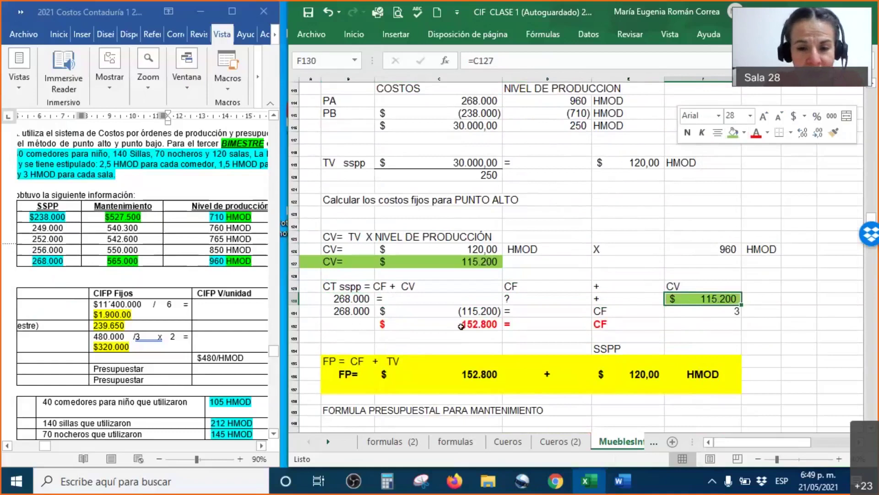
Fill the fixed cost result row C132:E132 with yellow
{"action": "left_click_drag", "start_coordinate": [433, 324], "coordinate": [613, 323]}
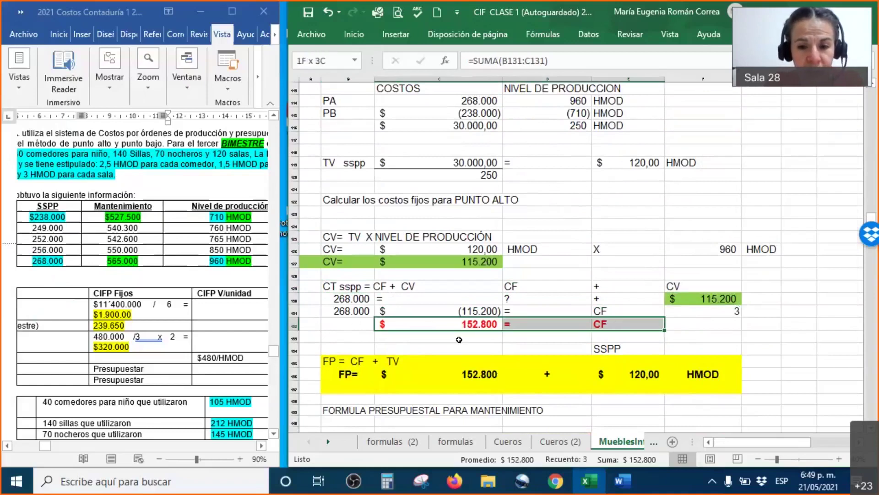
{"action": "right_click", "coordinate": [452, 324]}
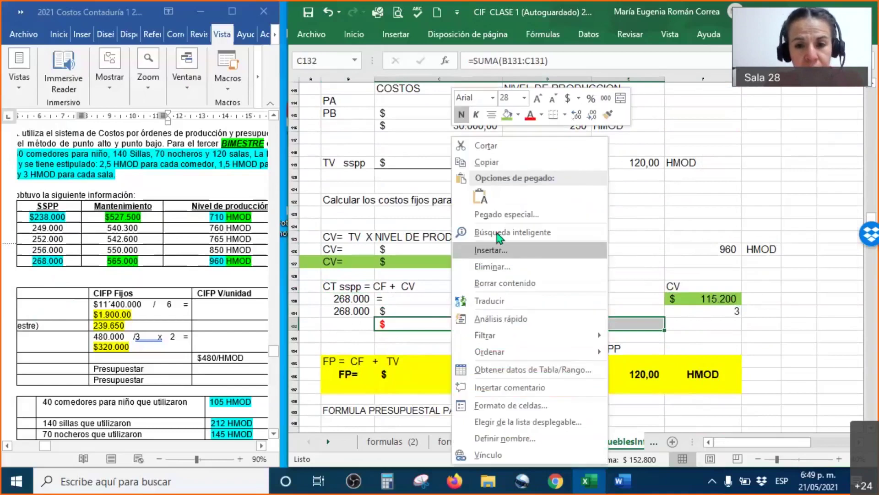
{"action": "left_click", "coordinate": [517, 115]}
{"action": "left_click", "coordinate": [542, 223]}
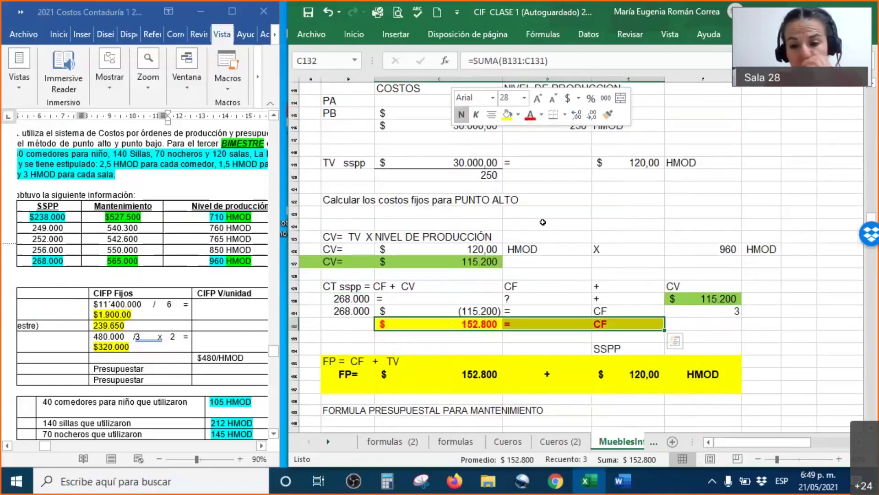
Fill the TV sspp result cells E118:F119, the hourly rate and its HMOD unit, with yellow
{"action": "left_click", "coordinate": [803, 372]}
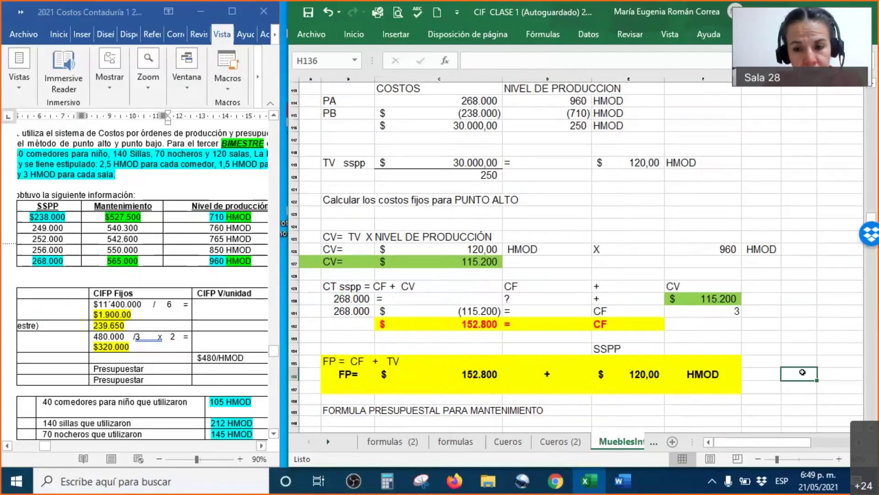
{"action": "left_click_drag", "start_coordinate": [597, 159], "coordinate": [701, 157]}
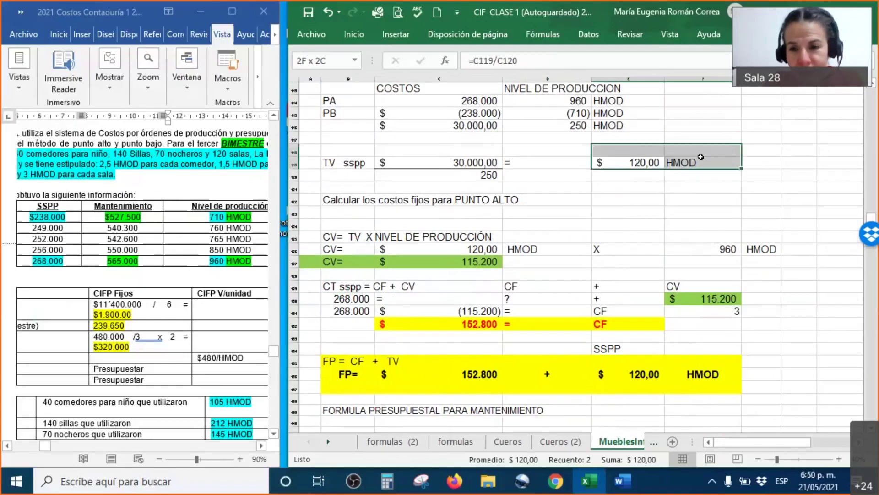
{"action": "right_click", "coordinate": [702, 157]}
{"action": "left_click", "coordinate": [735, 133]}
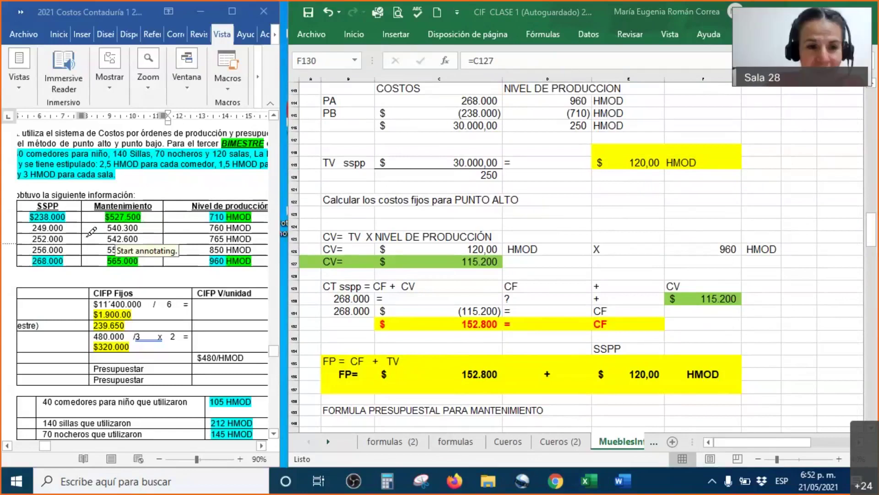
Tick the PA cost and production level in red, frame the CV formula, and tick and circle the 960 HMOD used in it
{"action": "mouse_move", "coordinate": [503, 94]}
{"action": "left_mouse_down"}
{"action": "mouse_move", "coordinate": [511, 104]}
{"action": "mouse_move", "coordinate": [523, 84]}
{"action": "left_mouse_up"}
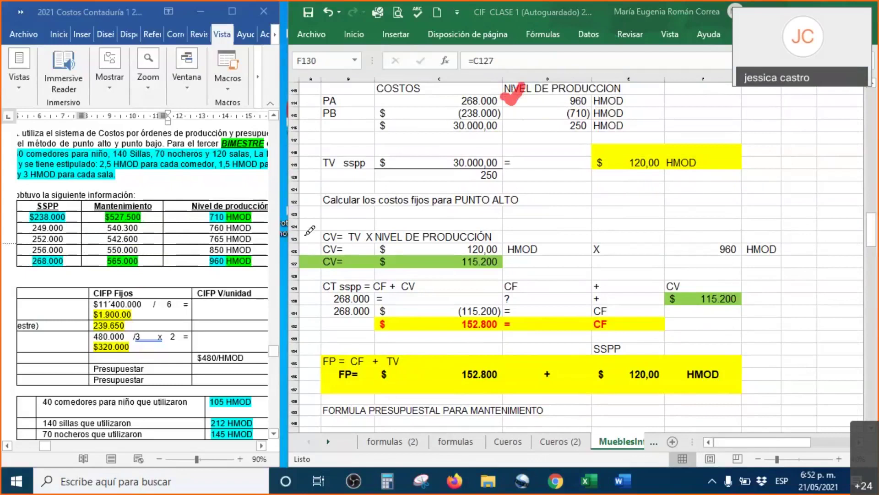
{"action": "mouse_move", "coordinate": [301, 213]}
{"action": "left_mouse_down"}
{"action": "mouse_move", "coordinate": [336, 251]}
{"action": "mouse_move", "coordinate": [454, 250]}
{"action": "mouse_move", "coordinate": [520, 220]}
{"action": "mouse_move", "coordinate": [399, 217]}
{"action": "left_mouse_up"}
{"action": "left_click_drag", "start_coordinate": [328, 212], "coordinate": [288, 215]}
{"action": "mouse_move", "coordinate": [728, 231]}
{"action": "left_mouse_down"}
{"action": "mouse_move", "coordinate": [738, 245]}
{"action": "mouse_move", "coordinate": [809, 210]}
{"action": "left_mouse_up"}
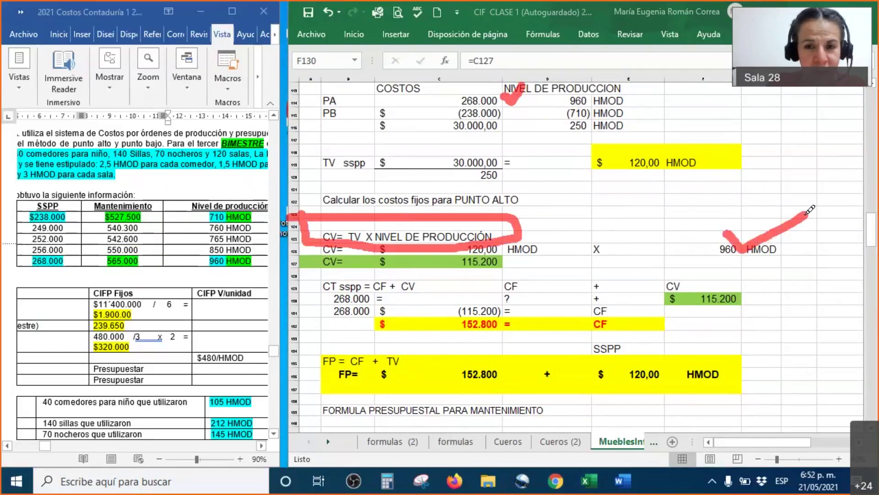
{"action": "left_click_drag", "start_coordinate": [591, 94], "coordinate": [650, 70]}
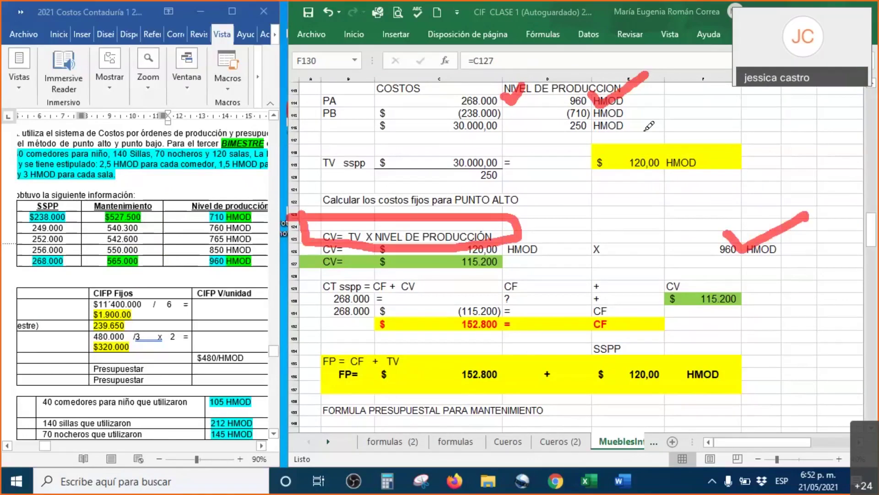
{"action": "mouse_move", "coordinate": [677, 214]}
{"action": "left_mouse_down"}
{"action": "mouse_move", "coordinate": [714, 273]}
{"action": "mouse_move", "coordinate": [820, 229]}
{"action": "mouse_move", "coordinate": [700, 194]}
{"action": "mouse_move", "coordinate": [670, 221]}
{"action": "left_mouse_up"}
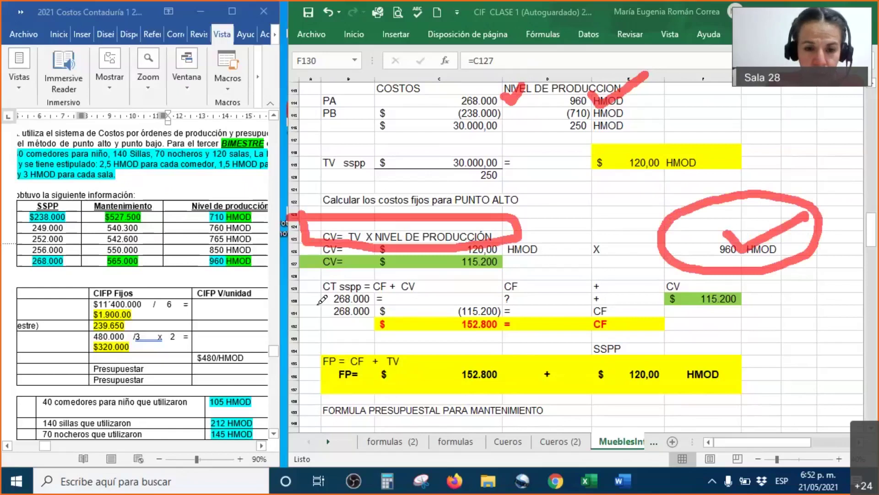
Circle the 268.000 total cost under CT sspp, frame the high-point PA row in red, and clear the marks
{"action": "mouse_move", "coordinate": [317, 274]}
{"action": "left_mouse_down"}
{"action": "mouse_move", "coordinate": [315, 311]}
{"action": "mouse_move", "coordinate": [362, 341]}
{"action": "mouse_move", "coordinate": [378, 295]}
{"action": "mouse_move", "coordinate": [353, 263]}
{"action": "mouse_move", "coordinate": [315, 275]}
{"action": "left_mouse_up"}
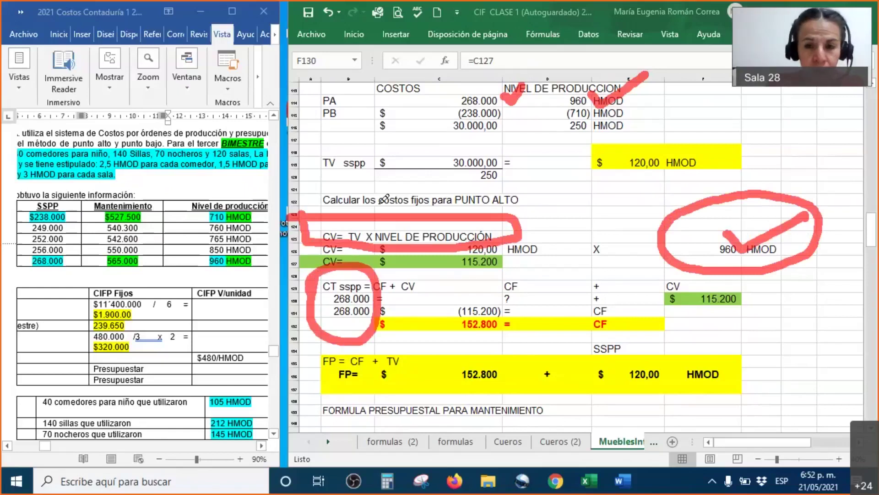
{"action": "mouse_move", "coordinate": [382, 110]}
{"action": "left_mouse_down"}
{"action": "mouse_move", "coordinate": [634, 106]}
{"action": "mouse_move", "coordinate": [591, 69]}
{"action": "mouse_move", "coordinate": [417, 64]}
{"action": "mouse_move", "coordinate": [382, 78]}
{"action": "mouse_move", "coordinate": [381, 92]}
{"action": "left_mouse_up"}
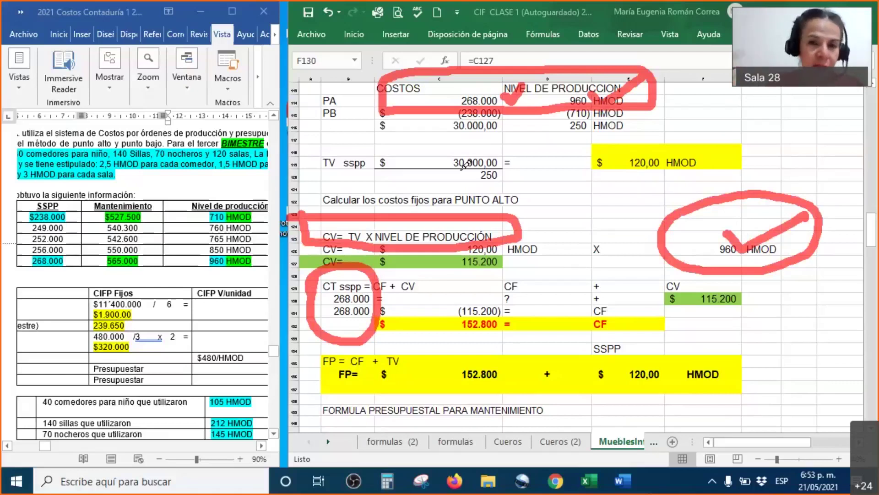
{"action": "left_click", "coordinate": [316, 78]}
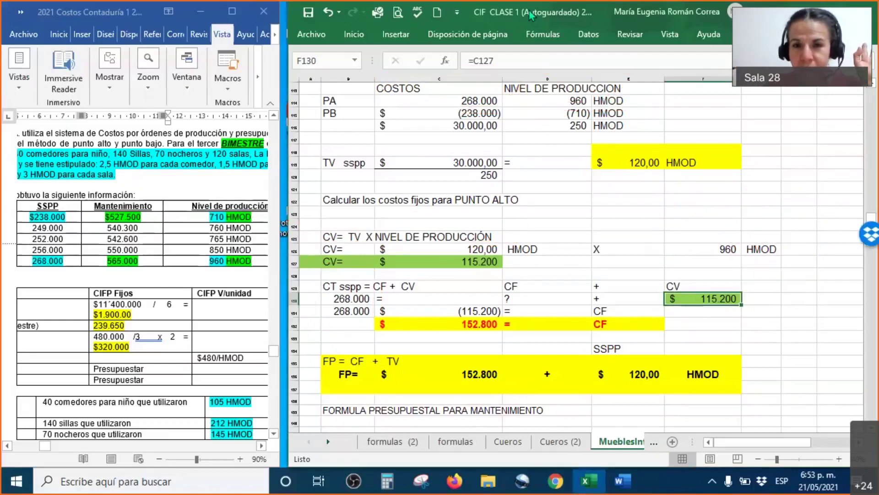
Tick the document's 710 HMOD and the PB cost and level in red, and circle the level and total cost used in the calculation
{"action": "left_click_drag", "start_coordinate": [330, 361], "coordinate": [703, 374]}
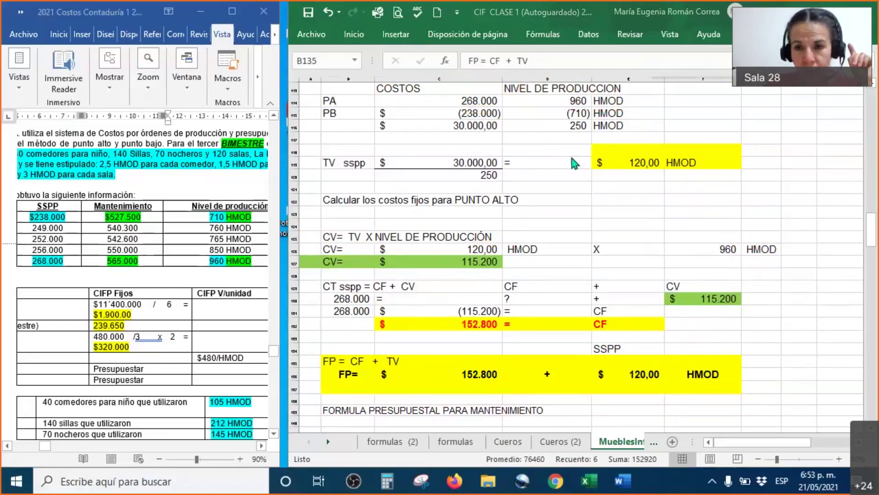
{"action": "mouse_move", "coordinate": [183, 208]}
{"action": "left_mouse_down"}
{"action": "mouse_move", "coordinate": [195, 221]}
{"action": "mouse_move", "coordinate": [221, 184]}
{"action": "left_mouse_up"}
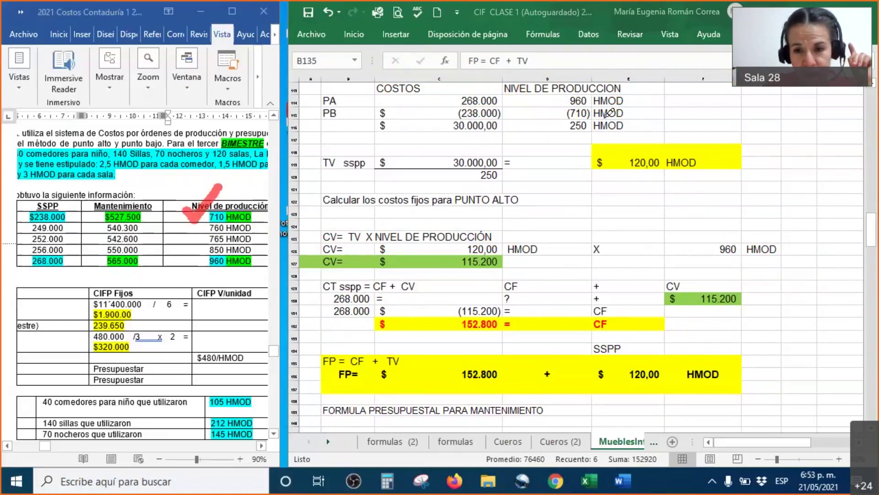
{"action": "left_click_drag", "start_coordinate": [600, 112], "coordinate": [650, 94]}
{"action": "left_click", "coordinate": [516, 113]}
{"action": "left_click_drag", "start_coordinate": [516, 113], "coordinate": [562, 82]}
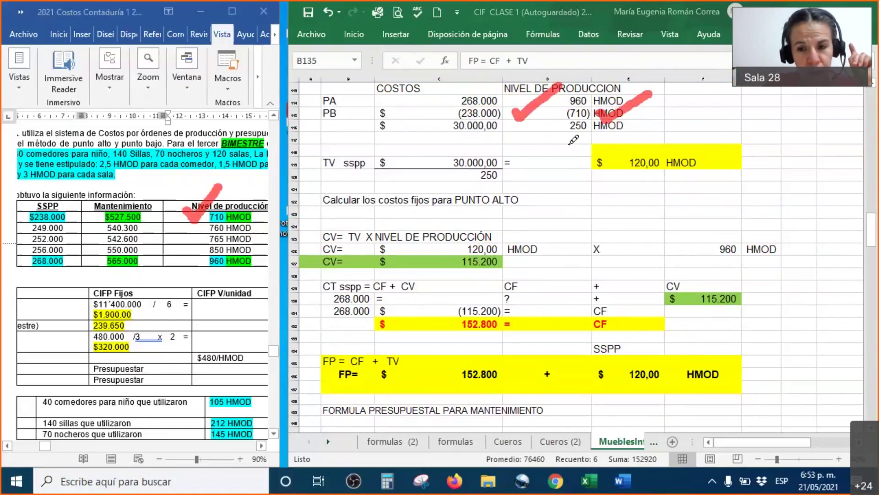
{"action": "mouse_move", "coordinate": [767, 235]}
{"action": "left_mouse_down"}
{"action": "mouse_move", "coordinate": [726, 219]}
{"action": "mouse_move", "coordinate": [714, 274]}
{"action": "mouse_move", "coordinate": [760, 224]}
{"action": "mouse_move", "coordinate": [744, 219]}
{"action": "left_mouse_up"}
{"action": "mouse_move", "coordinate": [371, 276]}
{"action": "left_mouse_down"}
{"action": "mouse_move", "coordinate": [359, 274]}
{"action": "mouse_move", "coordinate": [306, 310]}
{"action": "mouse_move", "coordinate": [373, 306]}
{"action": "mouse_move", "coordinate": [361, 270]}
{"action": "left_mouse_up"}
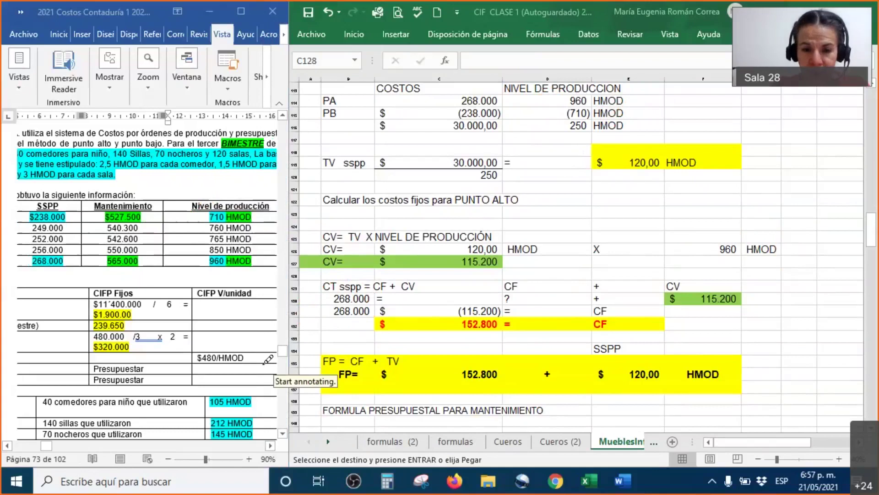
Frame the yellow SSPP budget formula in red and point out the SSPP row in the Word document's CIF table
{"action": "mouse_move", "coordinate": [314, 340]}
{"action": "left_mouse_down"}
{"action": "mouse_move", "coordinate": [312, 395]}
{"action": "mouse_move", "coordinate": [371, 402]}
{"action": "mouse_move", "coordinate": [659, 401]}
{"action": "mouse_move", "coordinate": [766, 377]}
{"action": "mouse_move", "coordinate": [684, 335]}
{"action": "mouse_move", "coordinate": [508, 340]}
{"action": "mouse_move", "coordinate": [334, 328]}
{"action": "mouse_move", "coordinate": [321, 339]}
{"action": "left_mouse_up"}
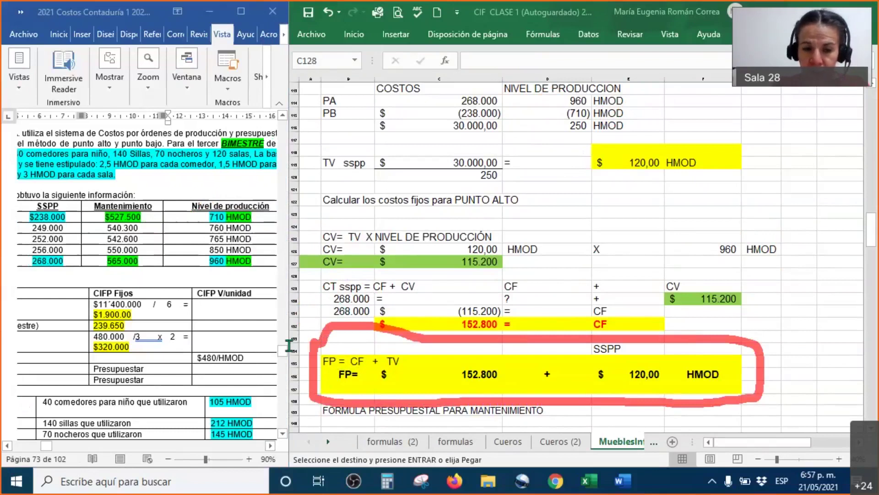
{"action": "left_click", "coordinate": [169, 366]}
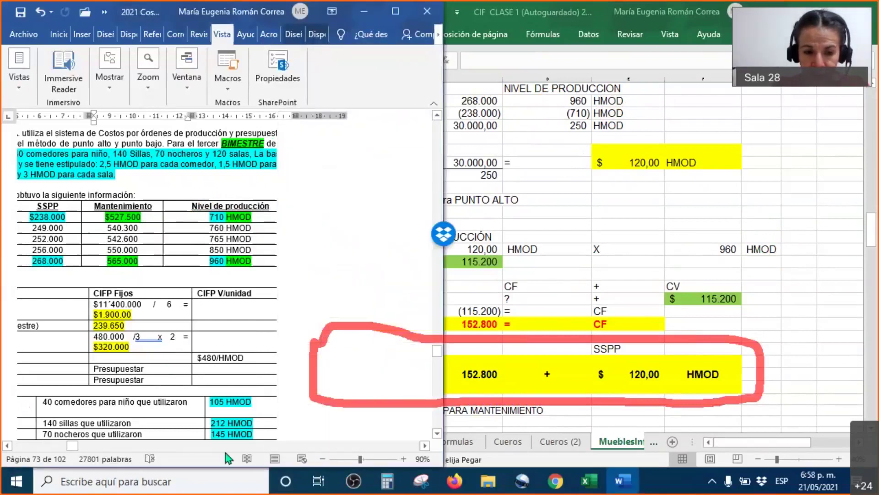
{"action": "left_click_drag", "start_coordinate": [73, 445], "coordinate": [18, 453]}
{"action": "left_click_drag", "start_coordinate": [103, 371], "coordinate": [384, 371]}
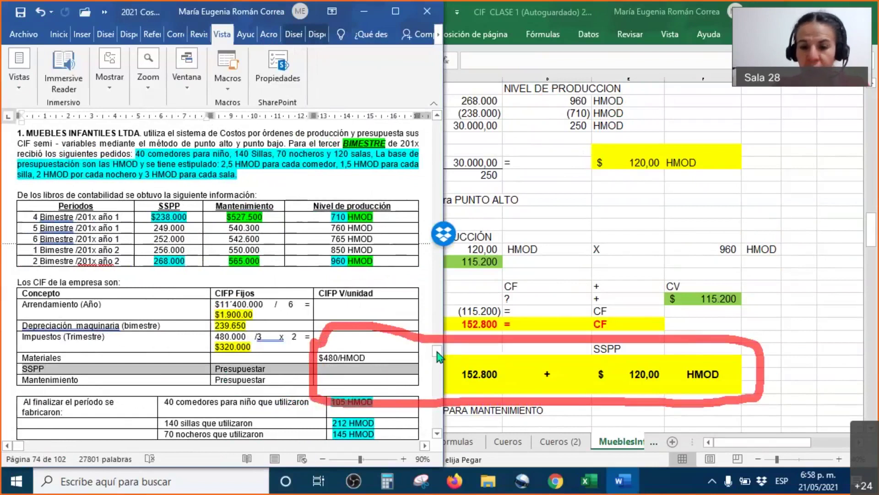
{"action": "mouse_move", "coordinate": [252, 373]}
{"action": "left_mouse_down"}
{"action": "mouse_move", "coordinate": [257, 328]}
{"action": "mouse_move", "coordinate": [258, 358]}
{"action": "left_mouse_up"}
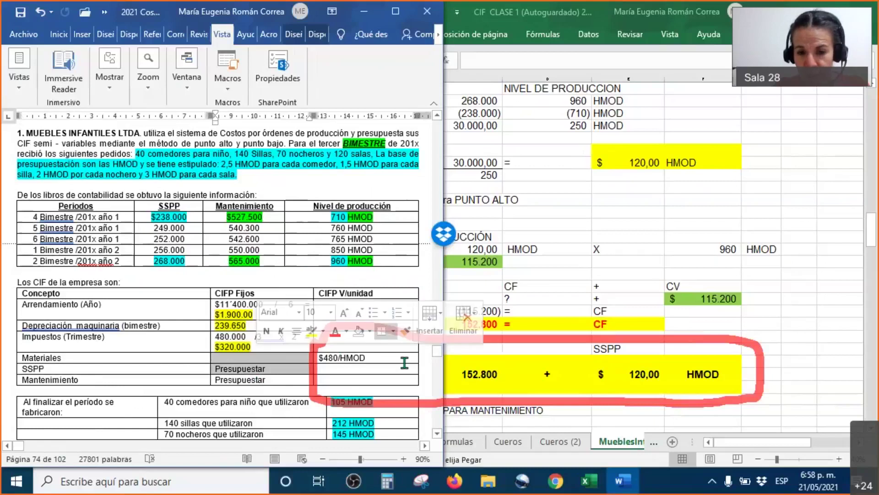
{"action": "left_click", "coordinate": [375, 367]}
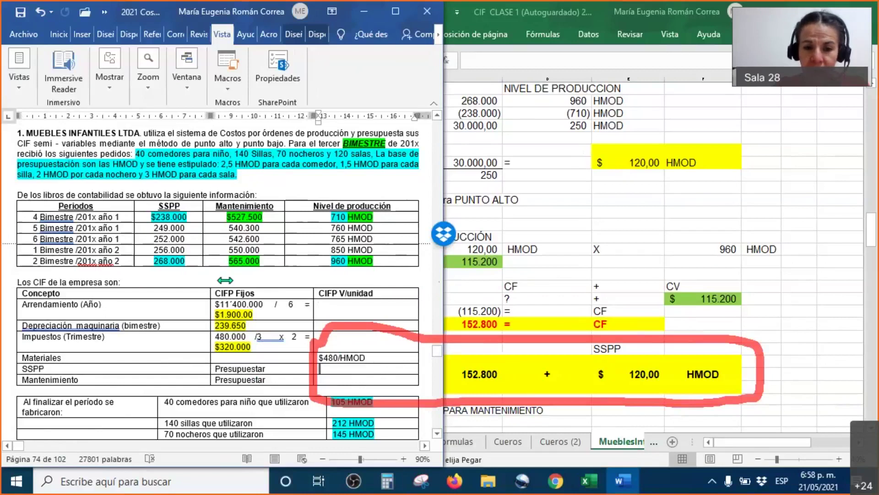
Tick the document's 565.000 and 527.500 maintenance amounts in red, link each to its production level, and clear the marks
{"action": "left_click_drag", "start_coordinate": [442, 280], "coordinate": [287, 280]}
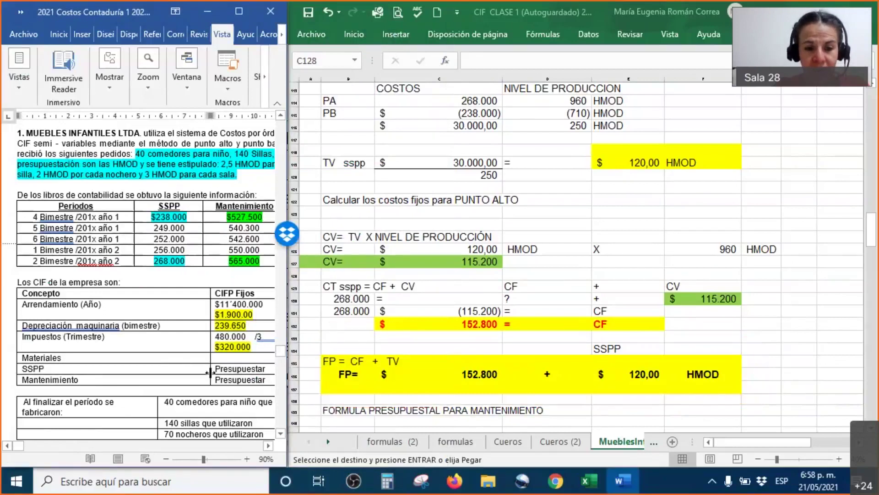
{"action": "left_click", "coordinate": [252, 379]}
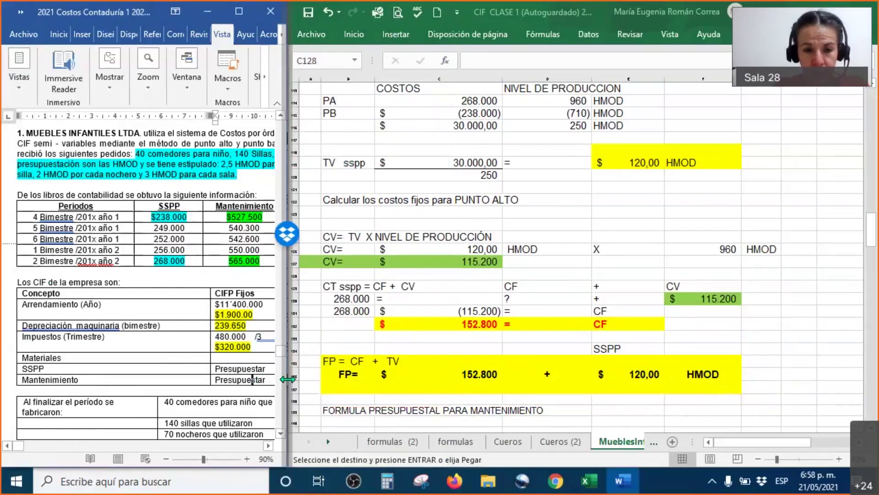
{"action": "left_click_drag", "start_coordinate": [288, 379], "coordinate": [465, 379]}
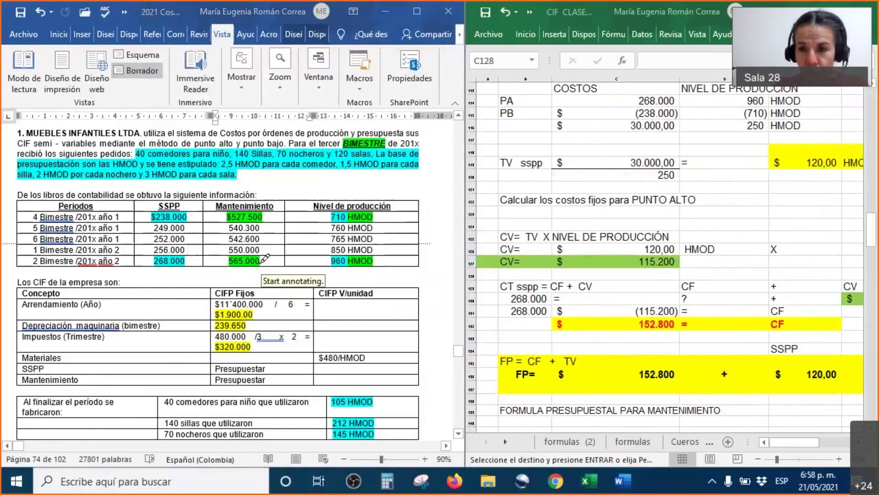
{"action": "left_click_drag", "start_coordinate": [266, 264], "coordinate": [301, 239]}
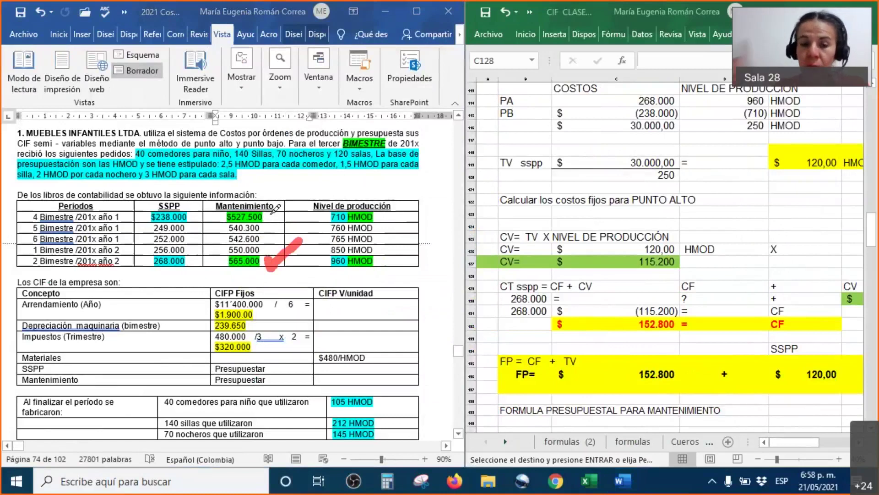
{"action": "mouse_move", "coordinate": [273, 211]}
{"action": "left_mouse_down"}
{"action": "mouse_move", "coordinate": [277, 218]}
{"action": "mouse_move", "coordinate": [295, 196]}
{"action": "left_mouse_up"}
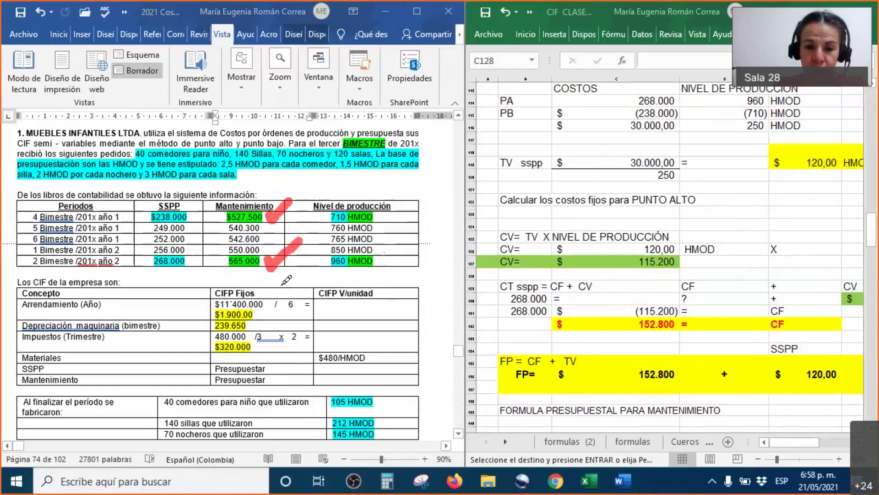
{"action": "mouse_move", "coordinate": [238, 270]}
{"action": "left_mouse_down"}
{"action": "mouse_move", "coordinate": [277, 289]}
{"action": "mouse_move", "coordinate": [333, 268]}
{"action": "left_mouse_up"}
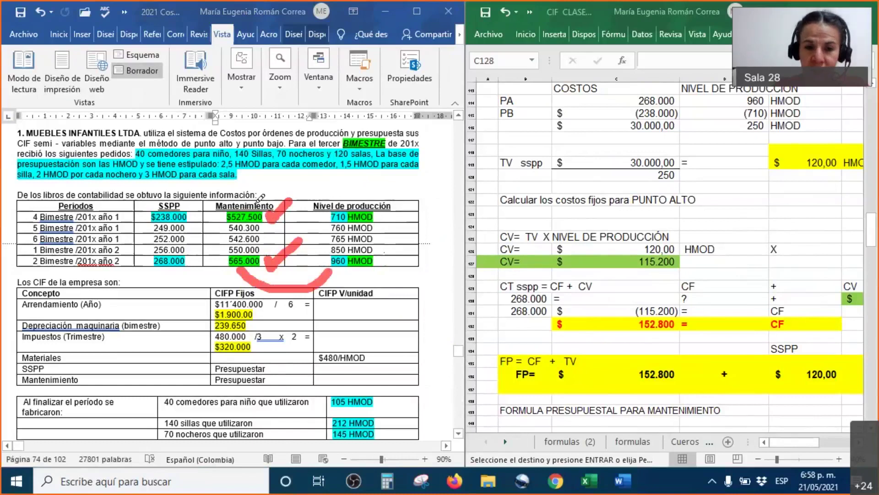
{"action": "mouse_move", "coordinate": [248, 205]}
{"action": "left_mouse_down"}
{"action": "mouse_move", "coordinate": [239, 189]}
{"action": "mouse_move", "coordinate": [293, 172]}
{"action": "mouse_move", "coordinate": [343, 200]}
{"action": "left_mouse_up"}
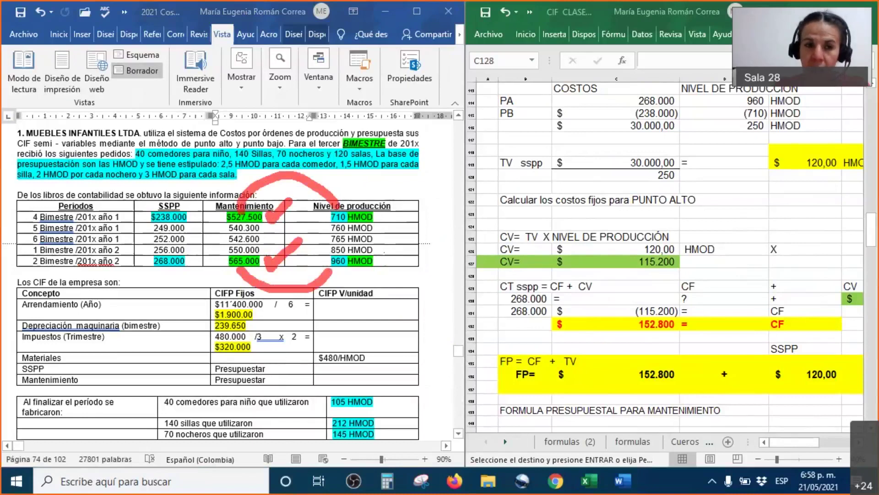
{"action": "key", "text": "Escape"}
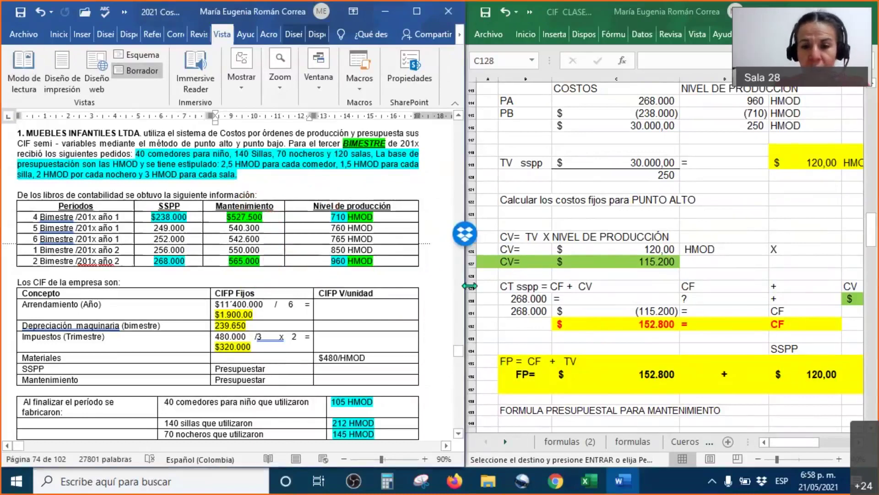
In the Excel sheet's MTTO section, fill the cost and production level difference cells C148:E148 with light green
{"action": "left_click_drag", "start_coordinate": [466, 293], "coordinate": [233, 293]}
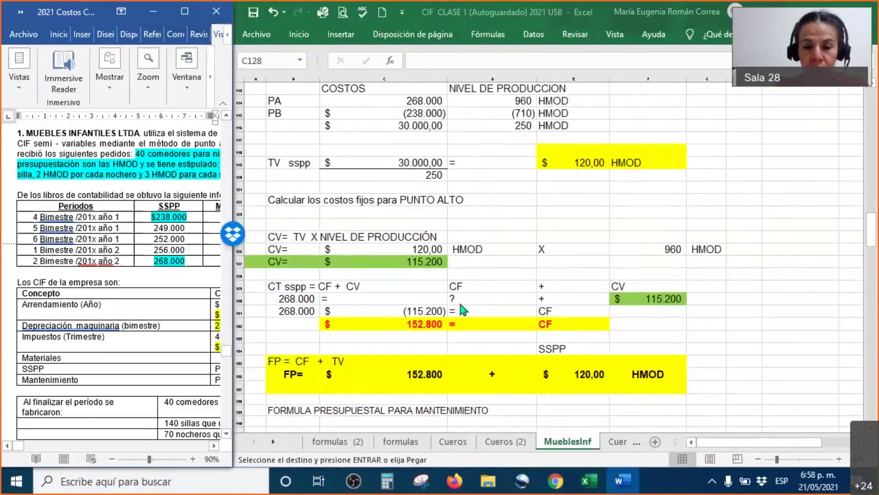
{"action": "scroll", "coordinate": [435, 302], "scroll_direction": "down", "scroll_amount": 1}
{"action": "scroll", "coordinate": [435, 302], "scroll_direction": "down", "scroll_amount": 6}
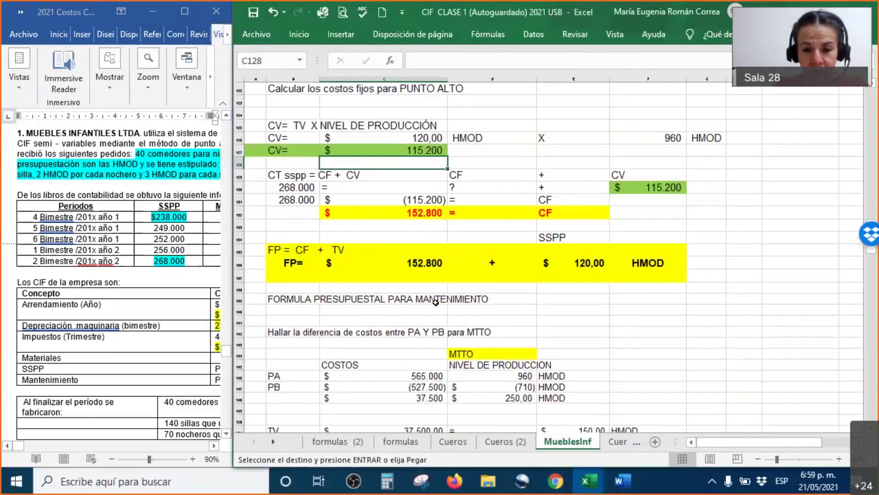
{"action": "scroll", "coordinate": [435, 302], "scroll_direction": "down", "scroll_amount": 3}
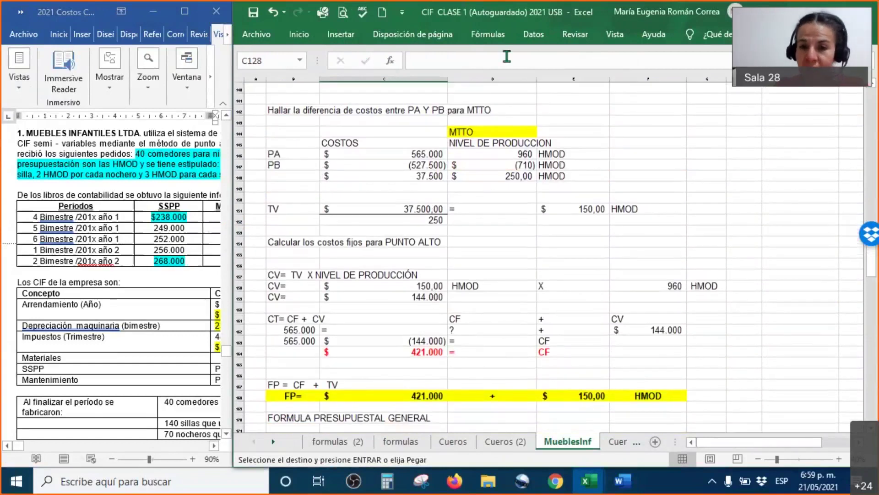
{"action": "left_click_drag", "start_coordinate": [364, 172], "coordinate": [578, 175]}
{"action": "right_click", "coordinate": [578, 175]}
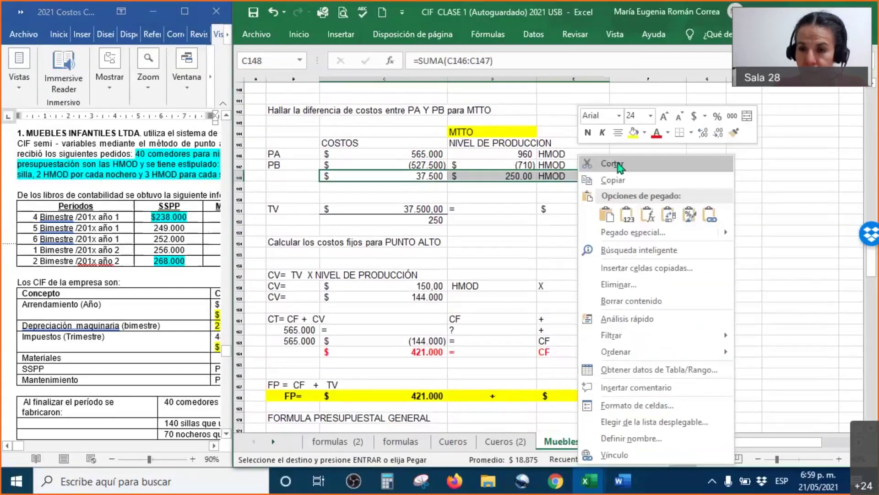
{"action": "left_click", "coordinate": [644, 133]}
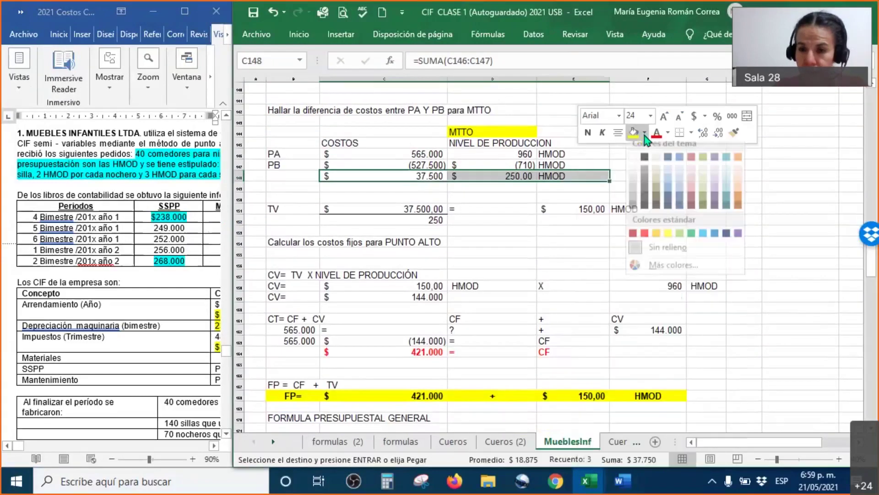
{"action": "left_click", "coordinate": [704, 204]}
Fill the maintenance TV result cells E151:F151 with standard yellow
{"action": "left_click_drag", "start_coordinate": [571, 209], "coordinate": [633, 210]}
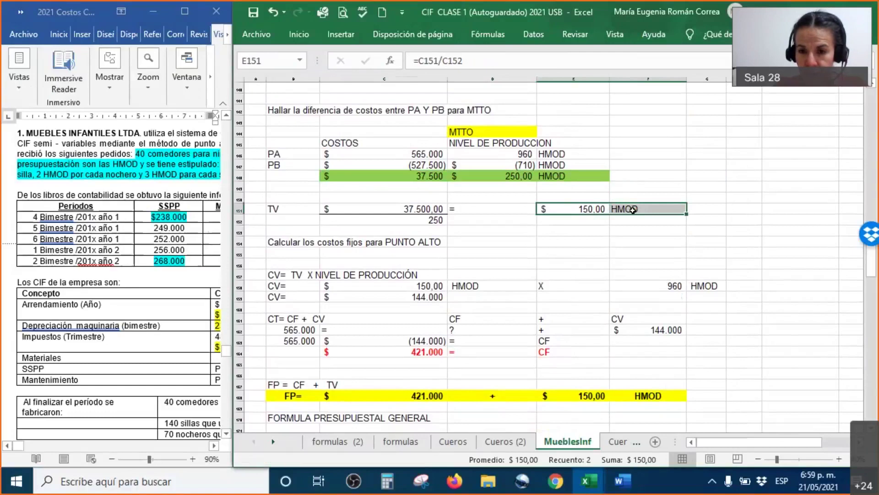
{"action": "right_click", "coordinate": [633, 209]}
{"action": "left_click", "coordinate": [700, 133]}
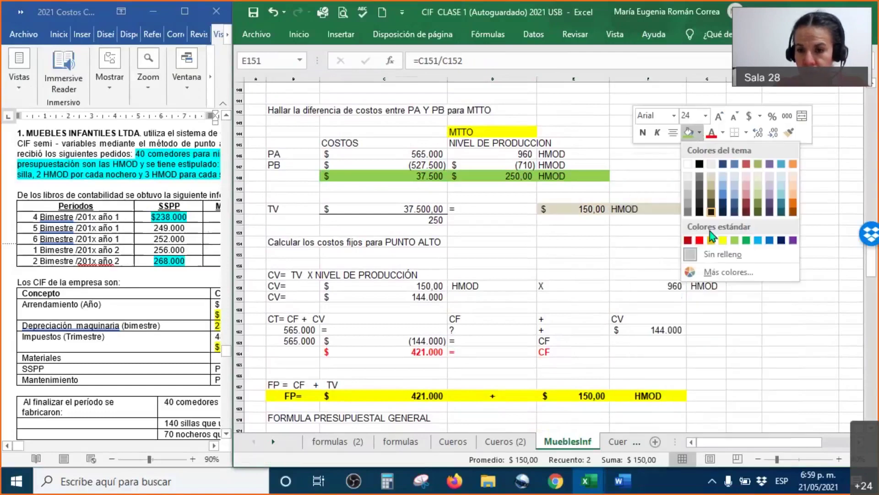
{"action": "left_click", "coordinate": [721, 242]}
{"action": "left_click", "coordinate": [799, 373]}
Fill the maintenance CV result cells A159:C159 with light green
{"action": "left_click_drag", "start_coordinate": [263, 298], "coordinate": [388, 300]}
{"action": "right_click", "coordinate": [388, 300]}
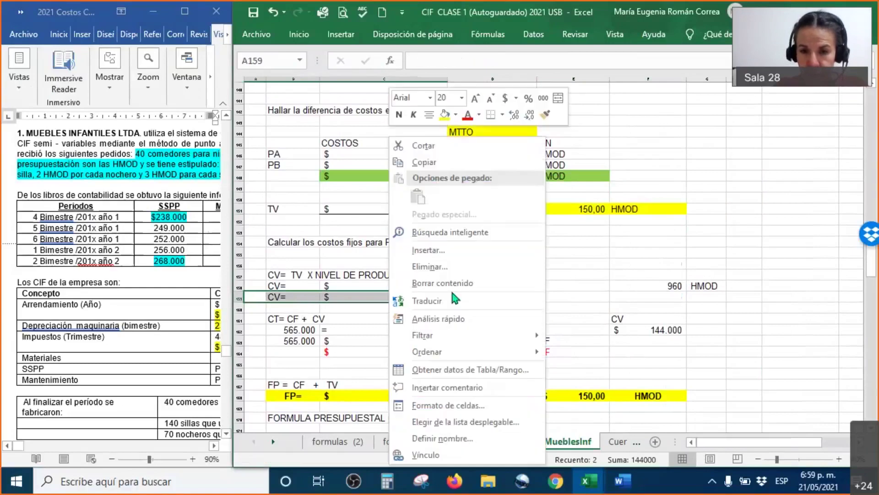
{"action": "left_click", "coordinate": [456, 115]}
{"action": "left_click", "coordinate": [491, 223]}
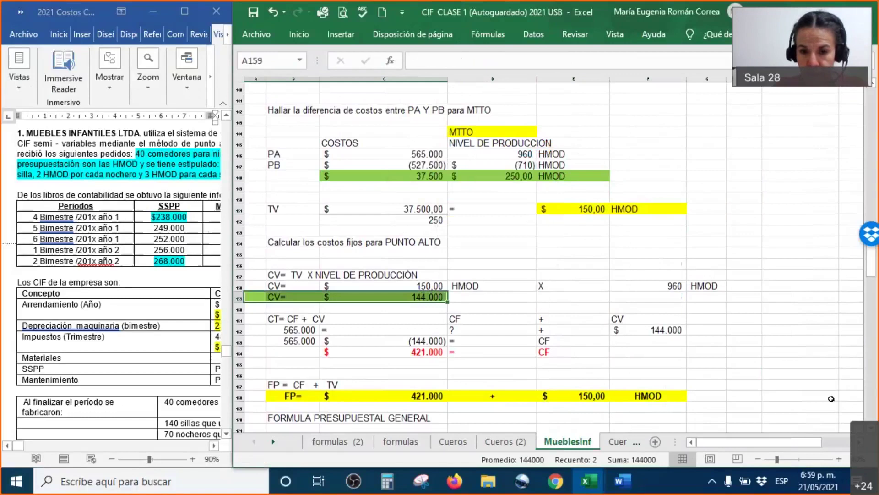
{"action": "left_click", "coordinate": [788, 396]}
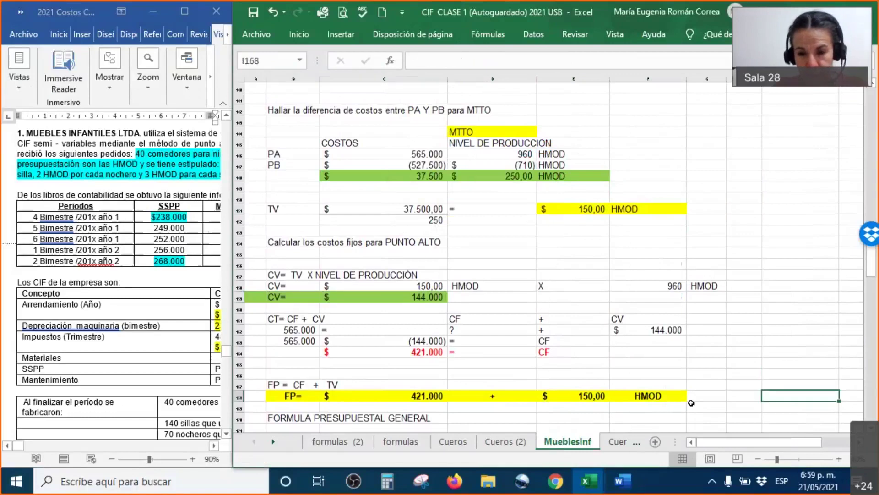
Give the CV amount in F162 of the maintenance CT equation the same light green fill
{"action": "left_click", "coordinate": [658, 329]}
{"action": "right_click", "coordinate": [658, 329]}
{"action": "left_click", "coordinate": [714, 367]}
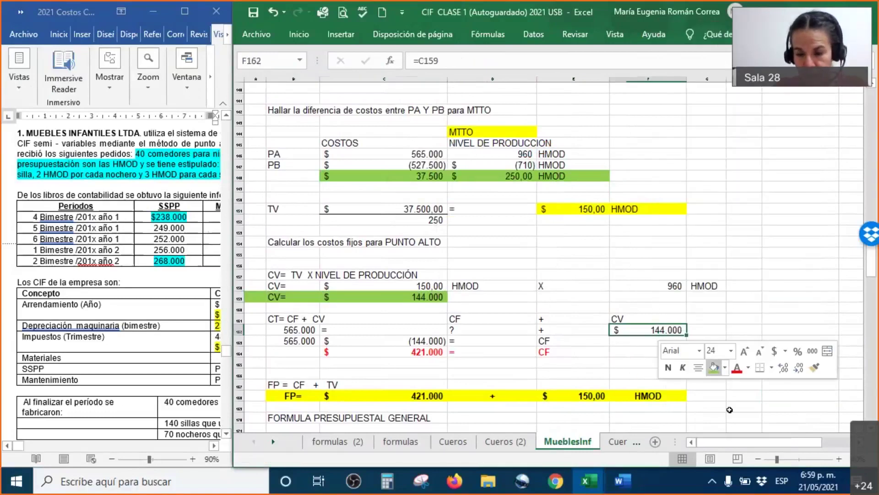
{"action": "left_click", "coordinate": [739, 417]}
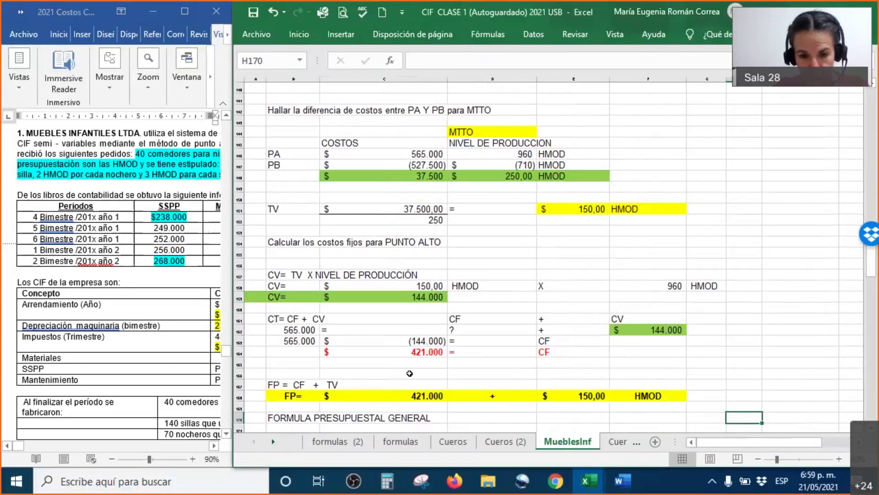
Fill the maintenance fixed cost result cells C164:E164 with standard yellow
{"action": "left_click_drag", "start_coordinate": [319, 352], "coordinate": [530, 352]}
{"action": "left_click", "coordinate": [559, 353], "text": "ctrl"}
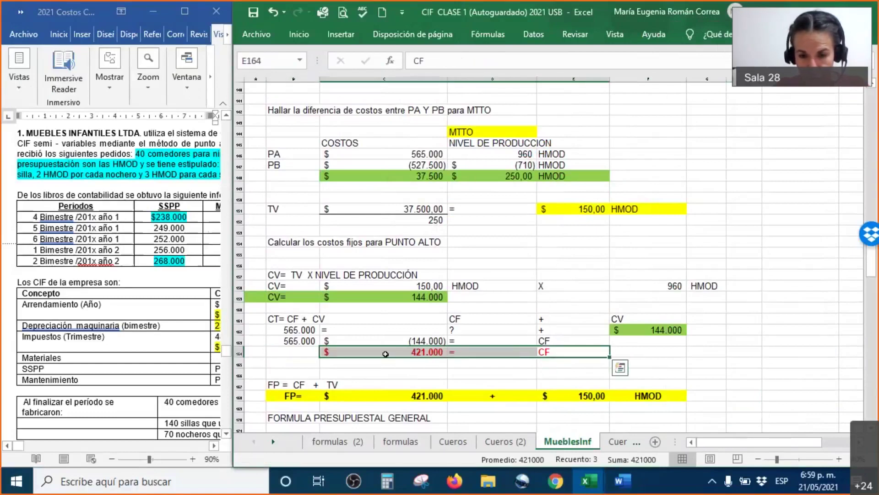
{"action": "right_click", "coordinate": [387, 355]}
{"action": "left_click", "coordinate": [451, 391]}
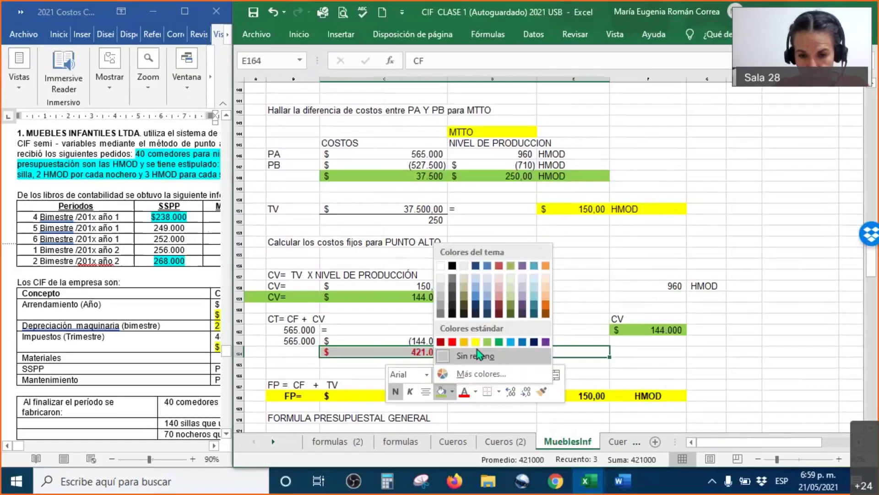
{"action": "left_click", "coordinate": [468, 409]}
{"action": "left_click", "coordinate": [720, 376]}
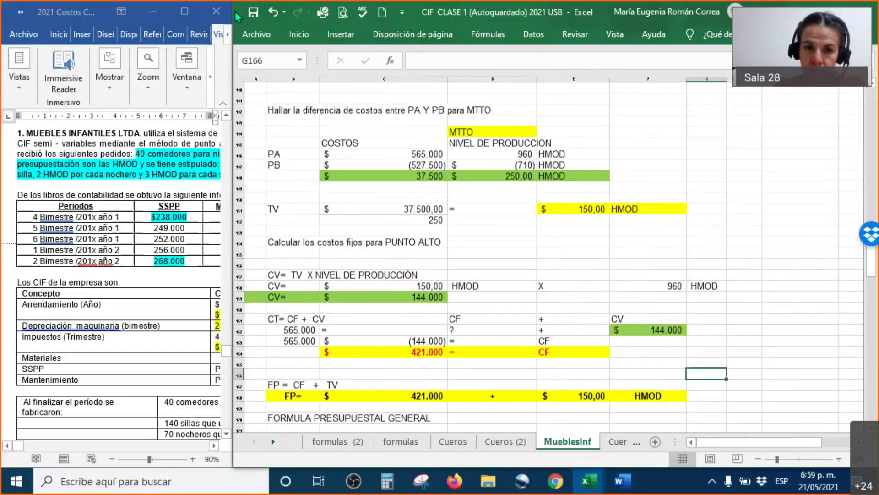
Move and resize the Excel window so that more of the Word document shows beside it
{"action": "left_click_drag", "start_coordinate": [330, 20], "coordinate": [284, 26]}
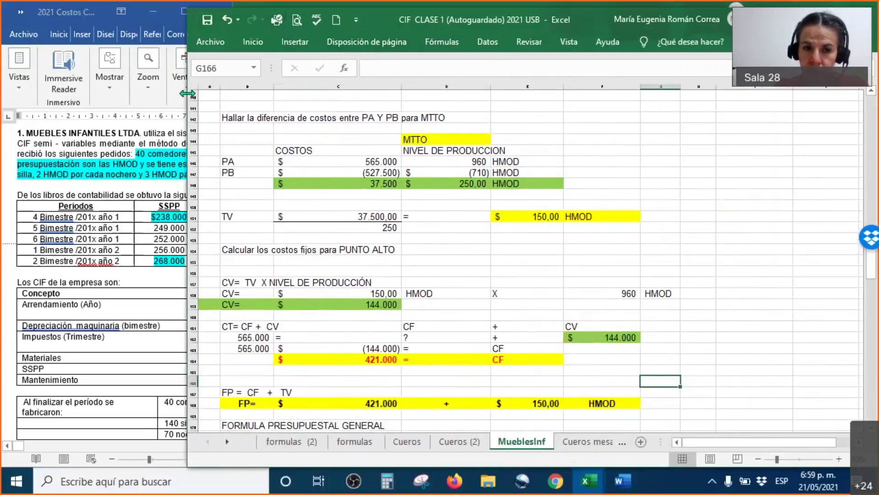
{"action": "scroll", "coordinate": [321, 229], "scroll_direction": "up", "scroll_amount": 3}
{"action": "left_click", "coordinate": [193, 142]}
{"action": "scroll", "coordinate": [259, 191], "scroll_direction": "down", "scroll_amount": 1}
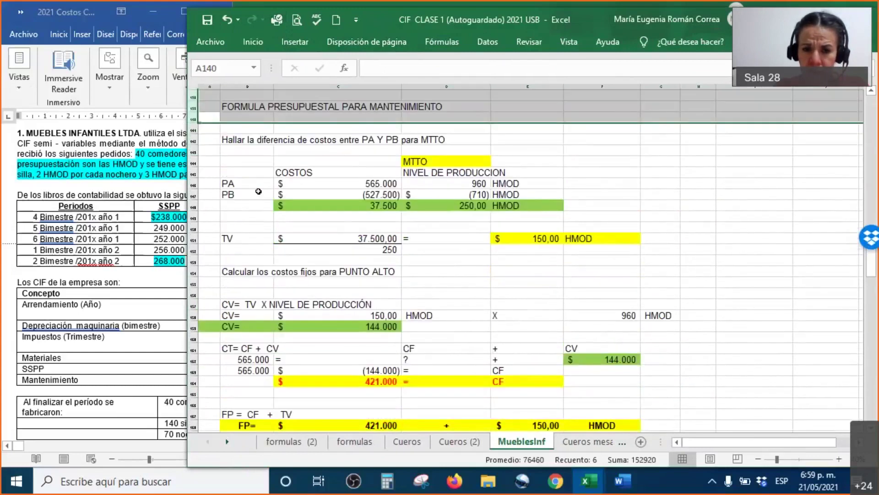
{"action": "scroll", "coordinate": [259, 191], "scroll_direction": "down", "scroll_amount": 1}
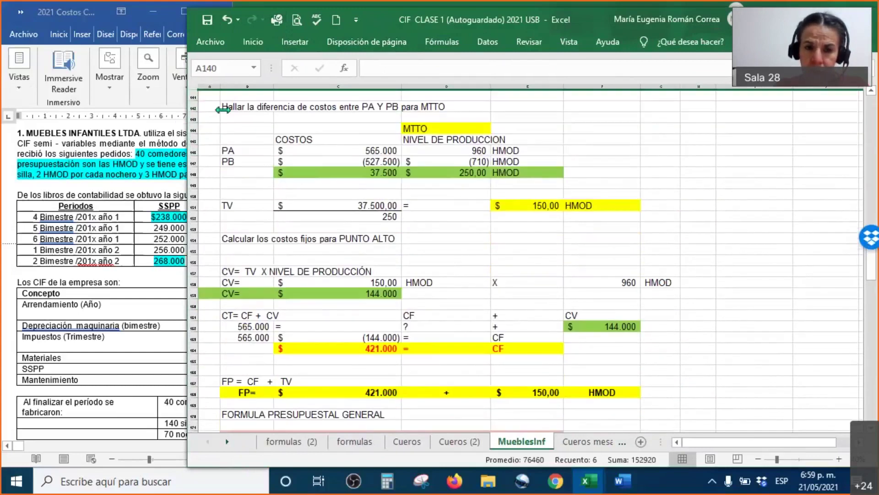
{"action": "left_click_drag", "start_coordinate": [188, 106], "coordinate": [237, 106]}
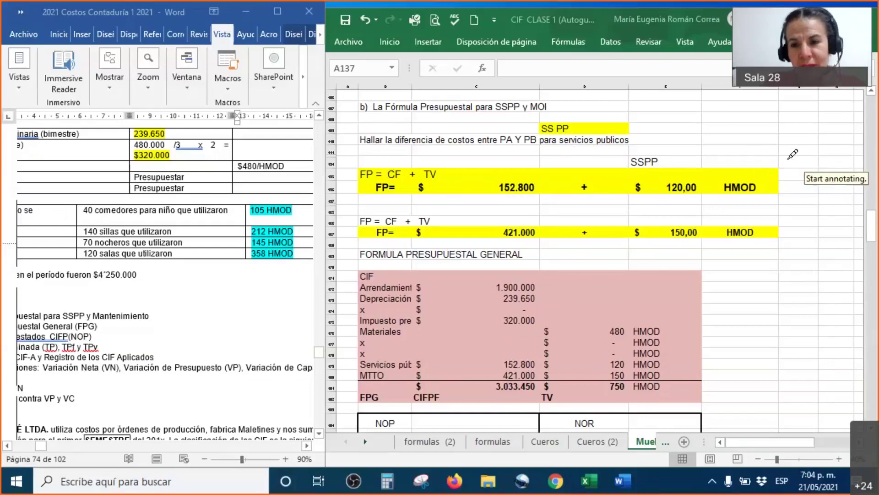
Tick the SSPP and maintenance budget formulas in red and bracket the whole FORMULA PRESUPUESTAL GENERAL block
{"action": "left_click_drag", "start_coordinate": [785, 170], "coordinate": [827, 153]}
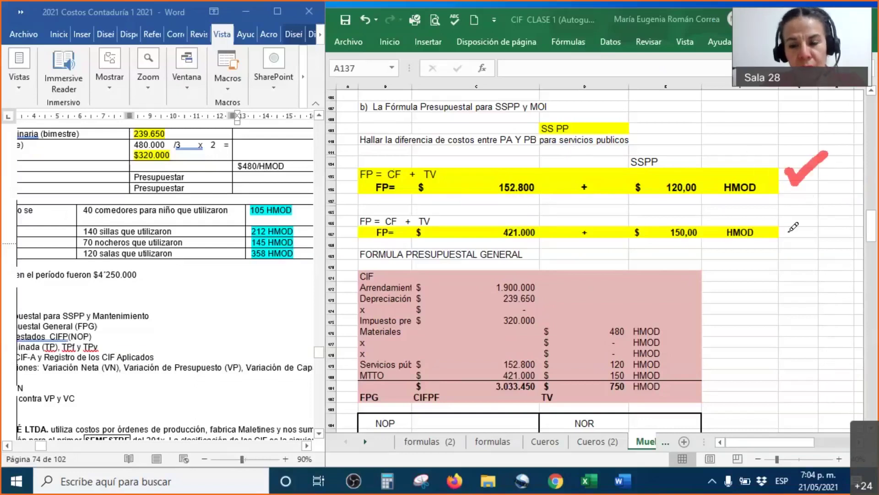
{"action": "left_click_drag", "start_coordinate": [780, 223], "coordinate": [827, 194]}
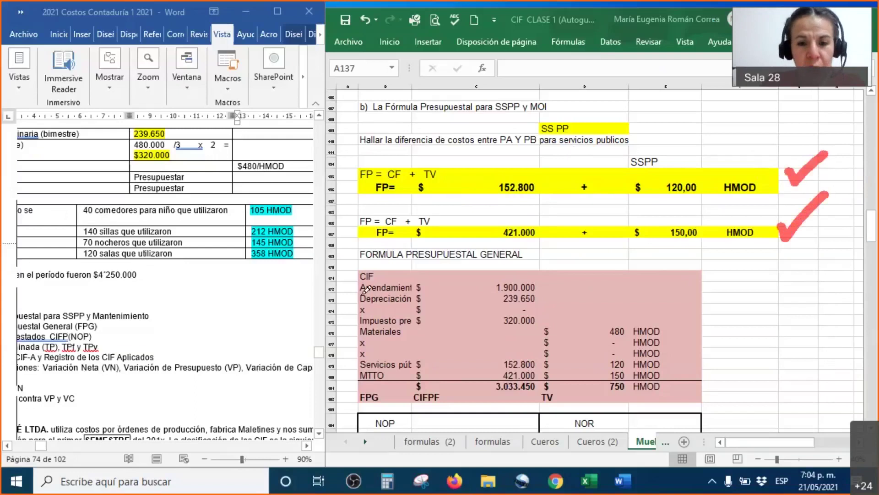
{"action": "mouse_move", "coordinate": [360, 246]}
{"action": "left_mouse_down"}
{"action": "mouse_move", "coordinate": [338, 306]}
{"action": "mouse_move", "coordinate": [341, 394]}
{"action": "mouse_move", "coordinate": [360, 414]}
{"action": "left_mouse_up"}
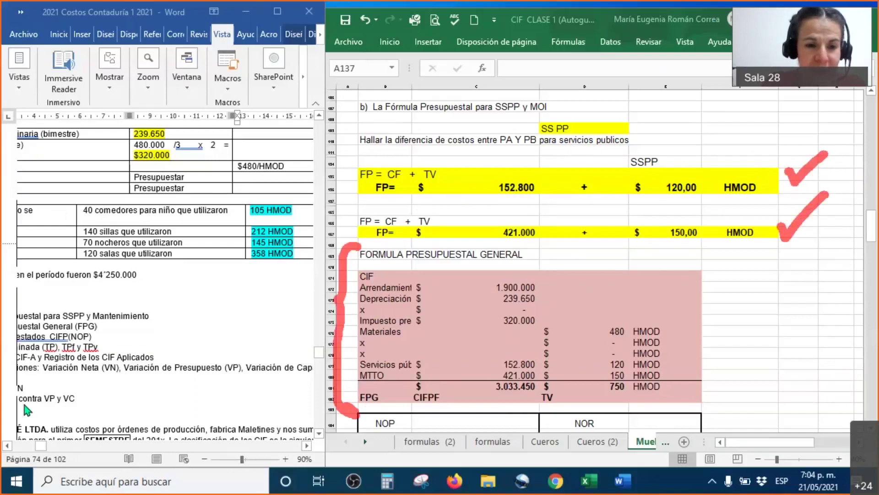
Tick the rent, depreciation and tax fixed amounts in red in the Word CIF table and in the matching rows of the Excel general formula
{"action": "scroll", "coordinate": [176, 329], "scroll_direction": "up", "scroll_amount": 8}
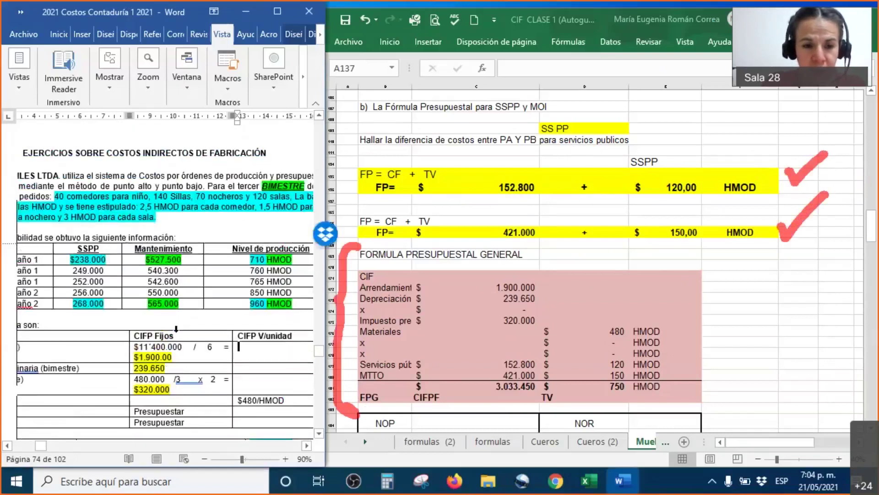
{"action": "scroll", "coordinate": [175, 329], "scroll_direction": "down", "scroll_amount": 5}
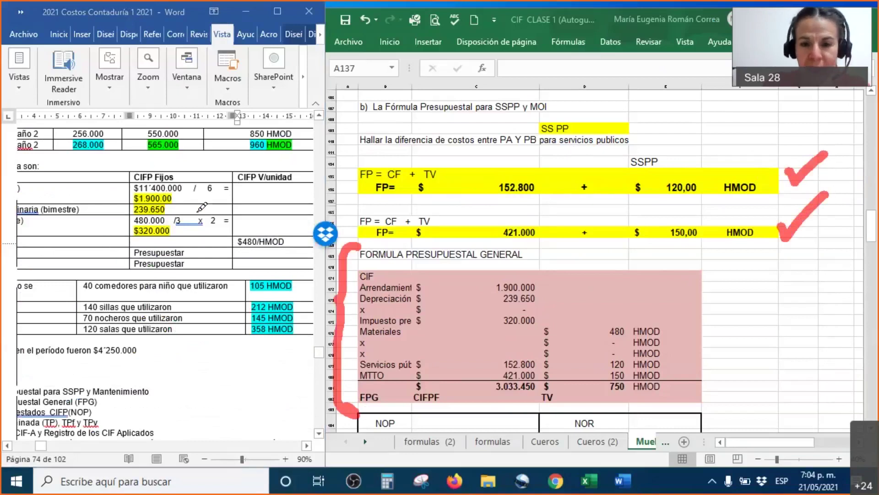
{"action": "left_click_drag", "start_coordinate": [179, 197], "coordinate": [209, 177]}
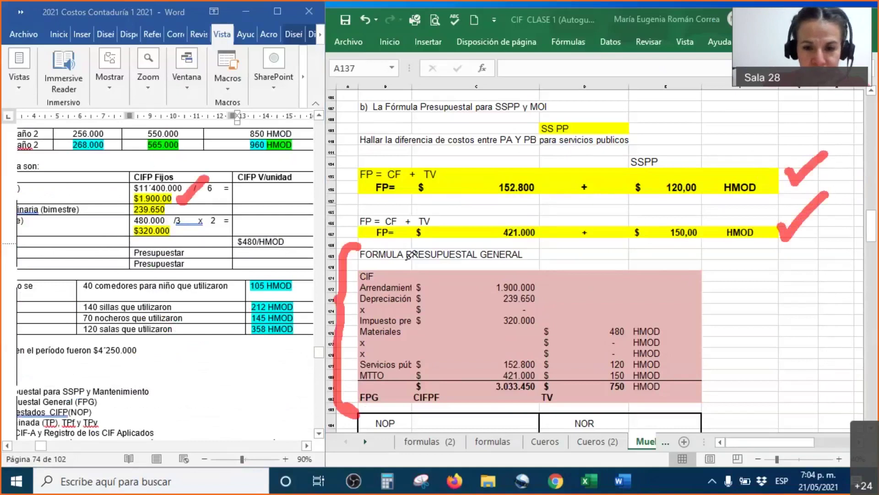
{"action": "left_click_drag", "start_coordinate": [546, 277], "coordinate": [584, 254]}
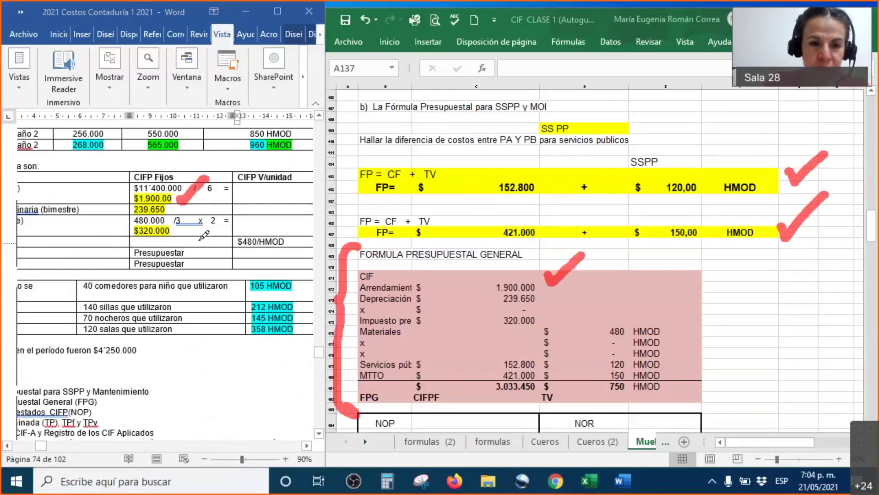
{"action": "mouse_move", "coordinate": [214, 207]}
{"action": "left_mouse_down"}
{"action": "mouse_move", "coordinate": [224, 213]}
{"action": "mouse_move", "coordinate": [245, 185]}
{"action": "left_mouse_up"}
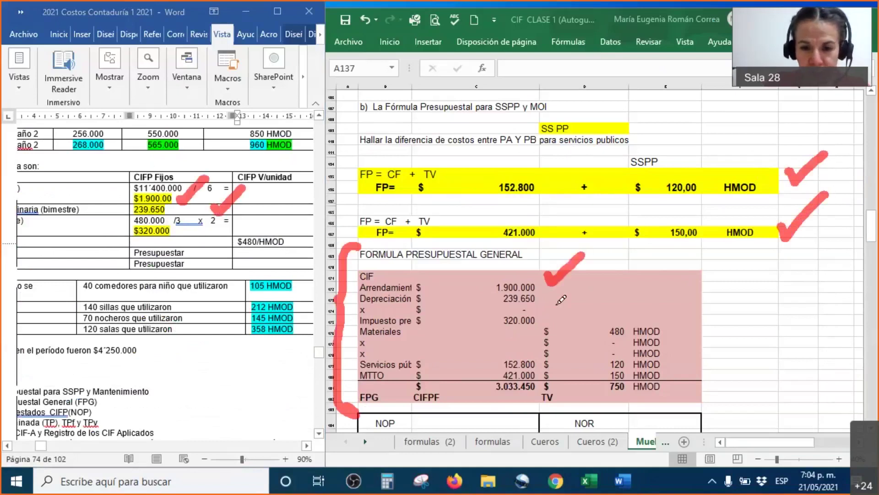
{"action": "left_click_drag", "start_coordinate": [549, 292], "coordinate": [600, 267]}
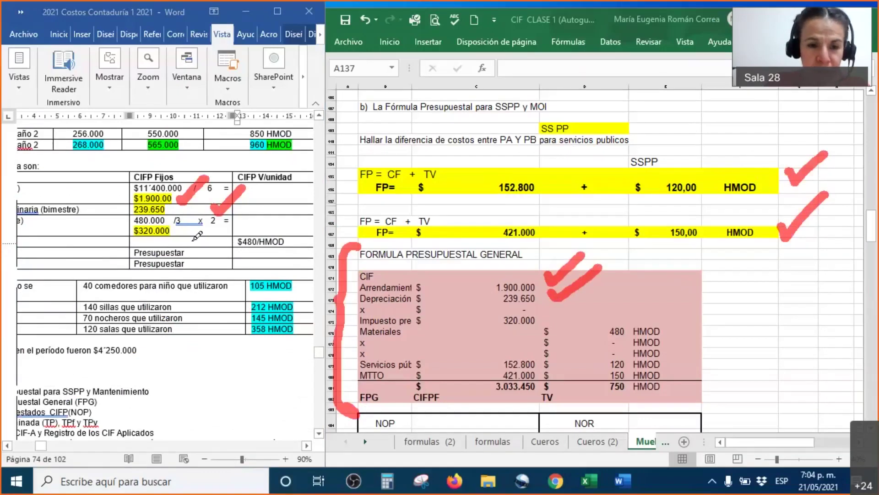
{"action": "left_click_drag", "start_coordinate": [187, 231], "coordinate": [229, 202]}
{"action": "left_click_drag", "start_coordinate": [546, 316], "coordinate": [594, 283]}
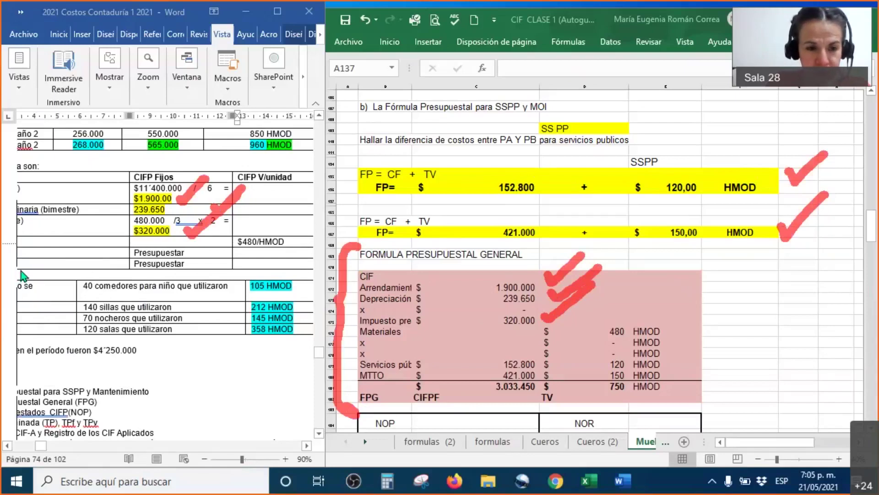
Link the SSPP and maintenance fixed and variable amounts to their general formula rows in purple, and tick the 480 materials rate in both files in red
{"action": "mouse_move", "coordinate": [495, 185]}
{"action": "left_mouse_down"}
{"action": "mouse_move", "coordinate": [428, 270]}
{"action": "mouse_move", "coordinate": [453, 339]}
{"action": "mouse_move", "coordinate": [492, 360]}
{"action": "left_mouse_up"}
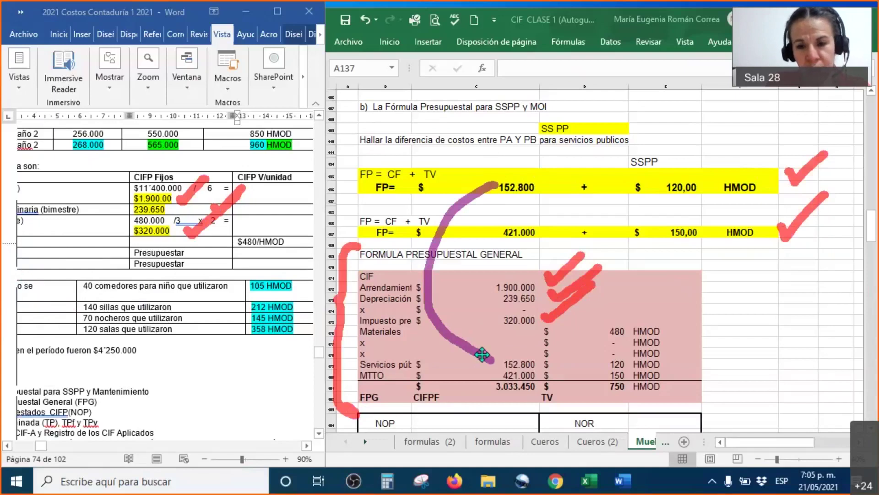
{"action": "mouse_move", "coordinate": [497, 231]}
{"action": "left_mouse_down"}
{"action": "mouse_move", "coordinate": [458, 258]}
{"action": "mouse_move", "coordinate": [453, 346]}
{"action": "mouse_move", "coordinate": [492, 371]}
{"action": "left_mouse_up"}
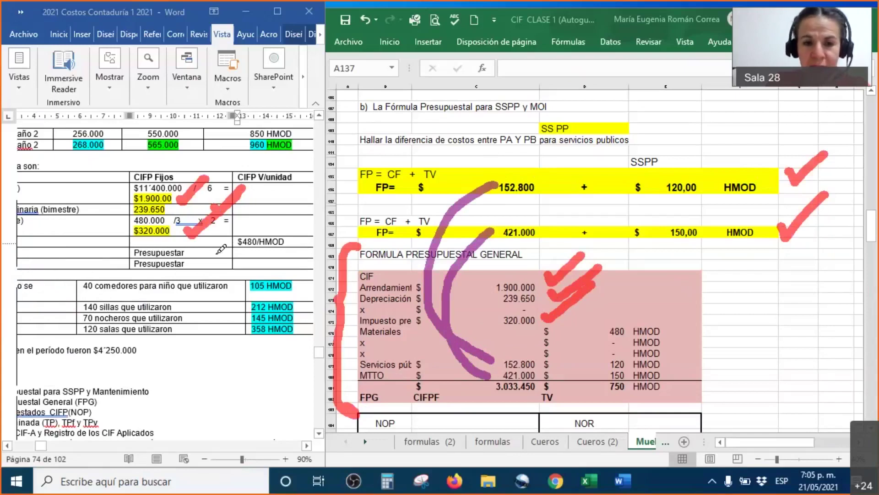
{"action": "left_click_drag", "start_coordinate": [269, 232], "coordinate": [315, 201]}
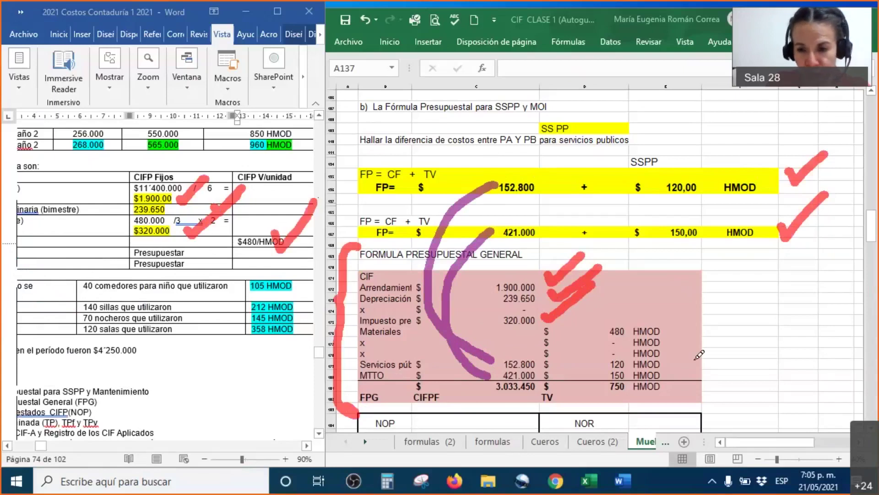
{"action": "left_click_drag", "start_coordinate": [653, 322], "coordinate": [710, 284]}
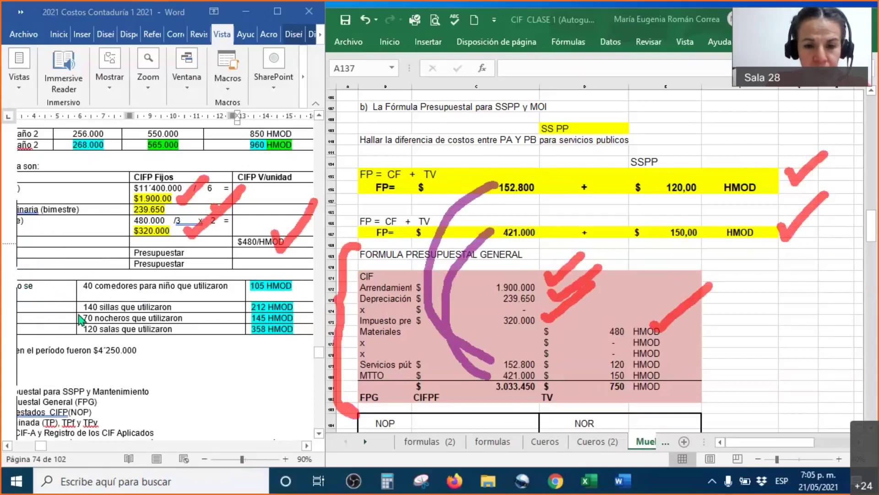
{"action": "mouse_move", "coordinate": [699, 180]}
{"action": "left_mouse_down"}
{"action": "mouse_move", "coordinate": [765, 284]}
{"action": "mouse_move", "coordinate": [715, 342]}
{"action": "mouse_move", "coordinate": [673, 362]}
{"action": "left_mouse_up"}
{"action": "mouse_move", "coordinate": [710, 232]}
{"action": "left_mouse_down"}
{"action": "mouse_move", "coordinate": [742, 270]}
{"action": "mouse_move", "coordinate": [755, 339]}
{"action": "mouse_move", "coordinate": [683, 376]}
{"action": "left_mouse_up"}
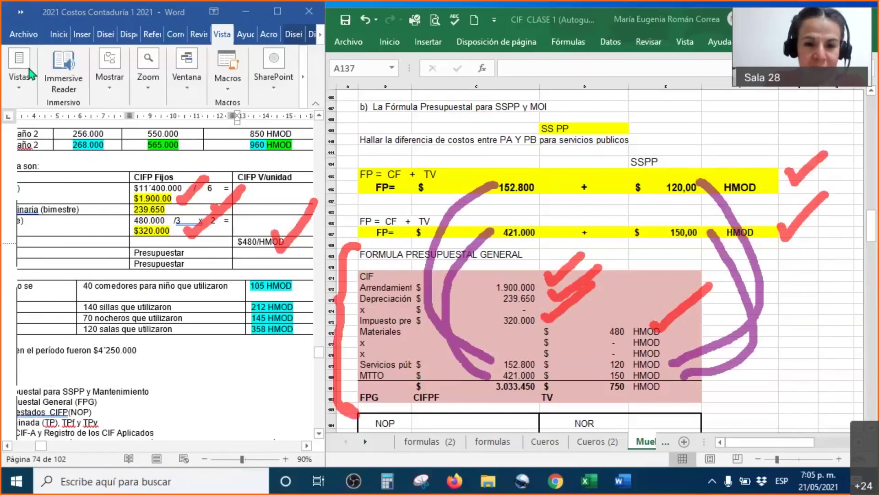
Insert blank rows below the NOP and NOR table, above the Variación Neta section
{"action": "scroll", "coordinate": [529, 273], "scroll_direction": "down", "scroll_amount": 2}
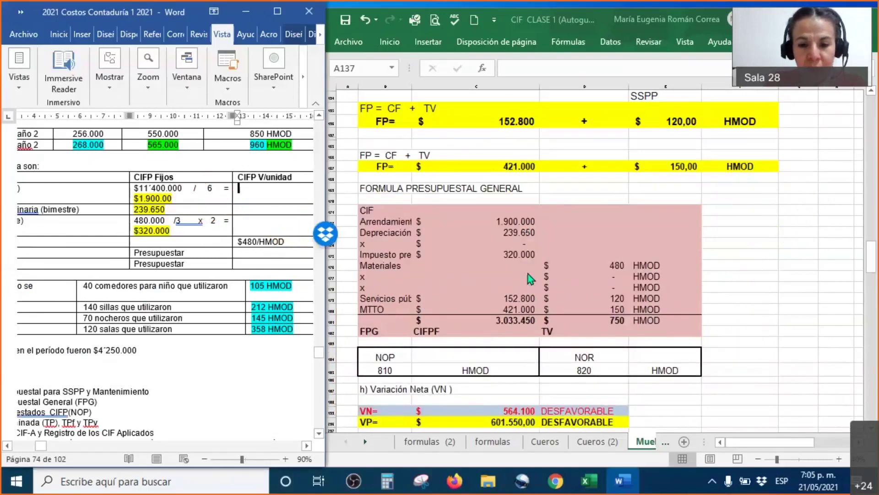
{"action": "scroll", "coordinate": [528, 274], "scroll_direction": "up", "scroll_amount": 2}
{"action": "scroll", "coordinate": [528, 273], "scroll_direction": "down", "scroll_amount": 1}
{"action": "scroll", "coordinate": [528, 279], "scroll_direction": "up", "scroll_amount": 1}
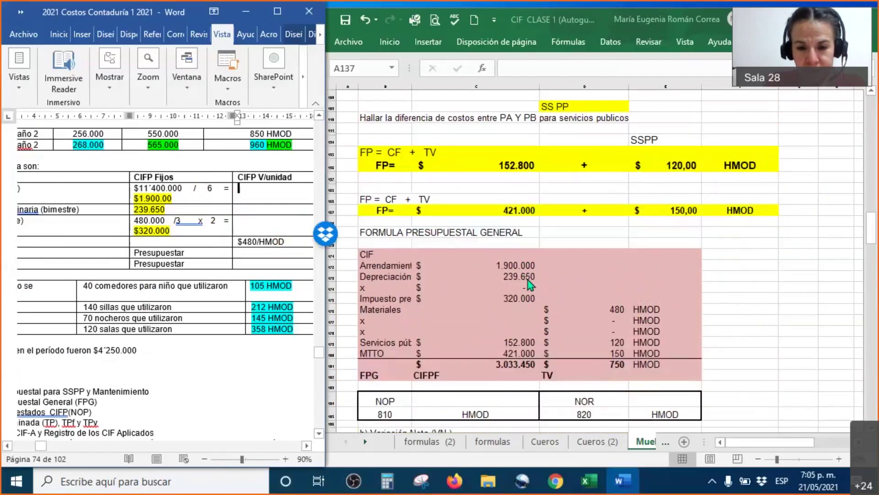
{"action": "left_click", "coordinate": [331, 424]}
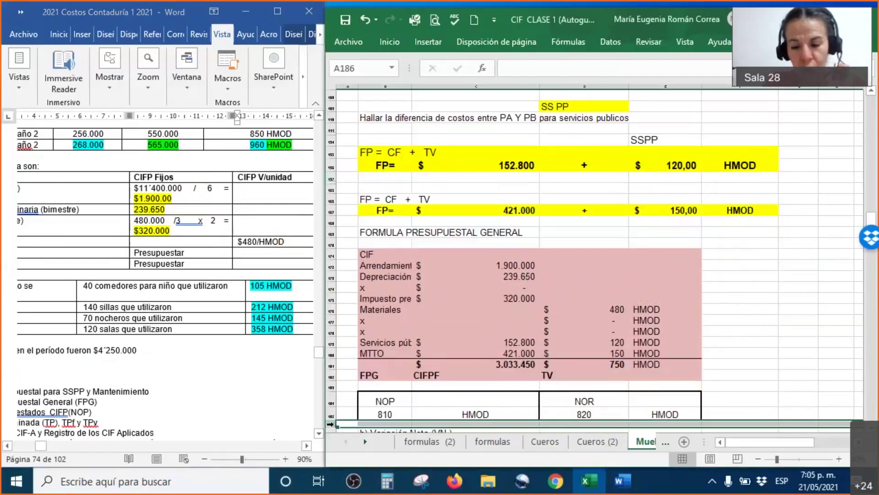
{"action": "scroll", "coordinate": [326, 425], "scroll_direction": "down", "scroll_amount": 5}
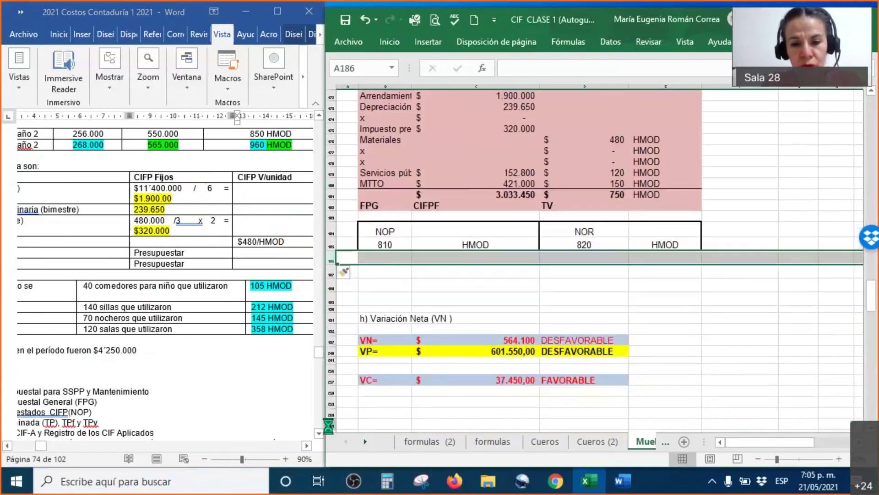
{"action": "scroll", "coordinate": [326, 425], "scroll_direction": "up", "scroll_amount": 3}
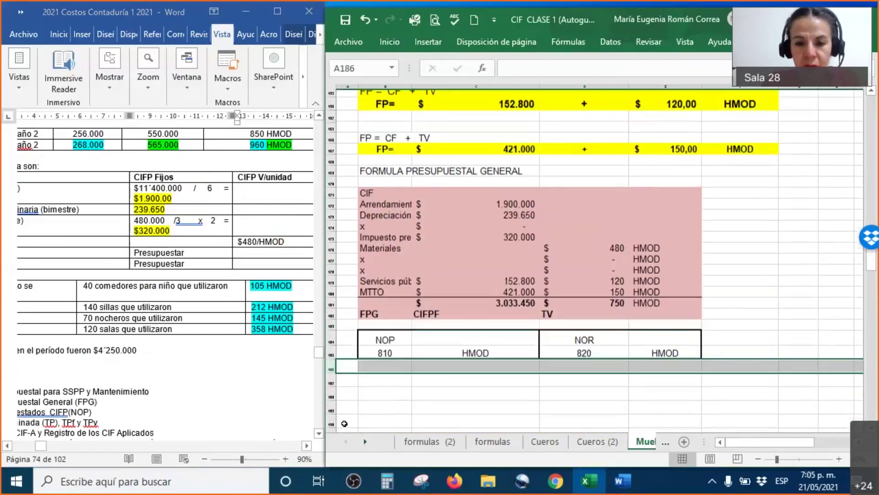
Point out the fixed amounts column and the variable rates column of the general budget formula in turn
{"action": "left_click", "coordinate": [665, 254]}
{"action": "left_click_drag", "start_coordinate": [506, 201], "coordinate": [506, 310]}
{"action": "left_click_drag", "start_coordinate": [588, 210], "coordinate": [590, 309]}
{"action": "left_click", "coordinate": [741, 299]}
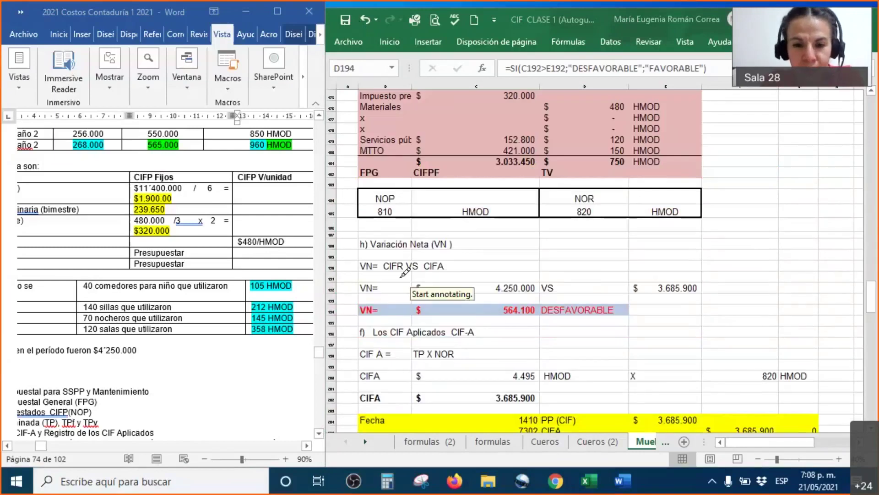
Frame the Variación Neta (VN) calculation in purple and put a purple tick beside it
{"action": "mouse_move", "coordinate": [347, 250]}
{"action": "left_mouse_down"}
{"action": "mouse_move", "coordinate": [344, 301]}
{"action": "mouse_move", "coordinate": [412, 323]}
{"action": "mouse_move", "coordinate": [724, 316]}
{"action": "mouse_move", "coordinate": [723, 251]}
{"action": "mouse_move", "coordinate": [344, 246]}
{"action": "left_mouse_up"}
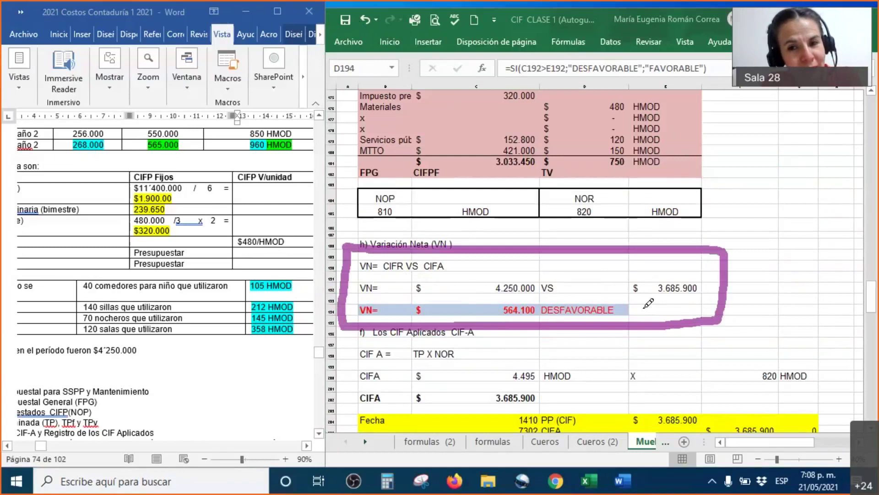
{"action": "left_click_drag", "start_coordinate": [740, 294], "coordinate": [810, 264]}
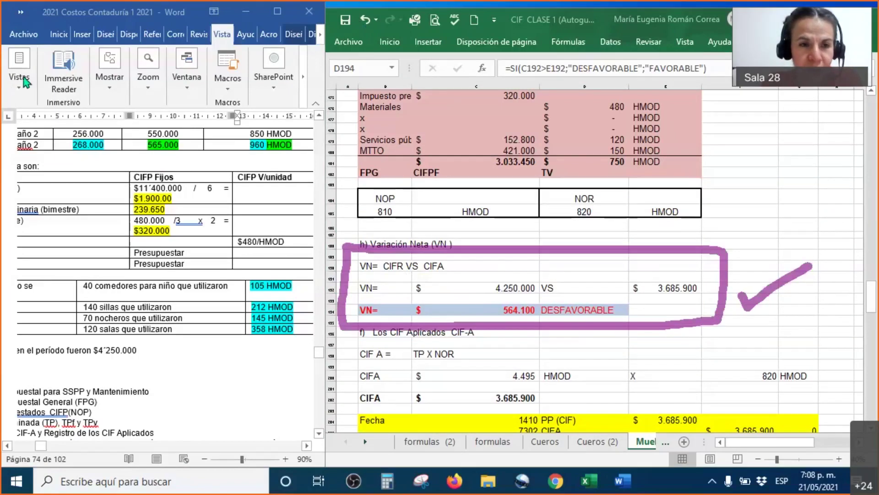
Hide the TPf and TPv calculation rows between the TP result and the CIFP(NOP) section
{"action": "scroll", "coordinate": [467, 233], "scroll_direction": "down", "scroll_amount": 3}
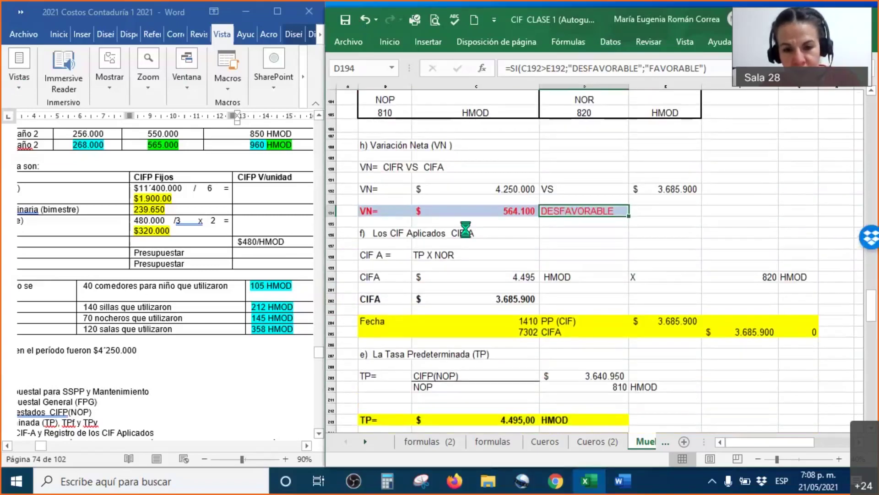
{"action": "scroll", "coordinate": [466, 230], "scroll_direction": "down", "scroll_amount": 3, "text": "ctrl"}
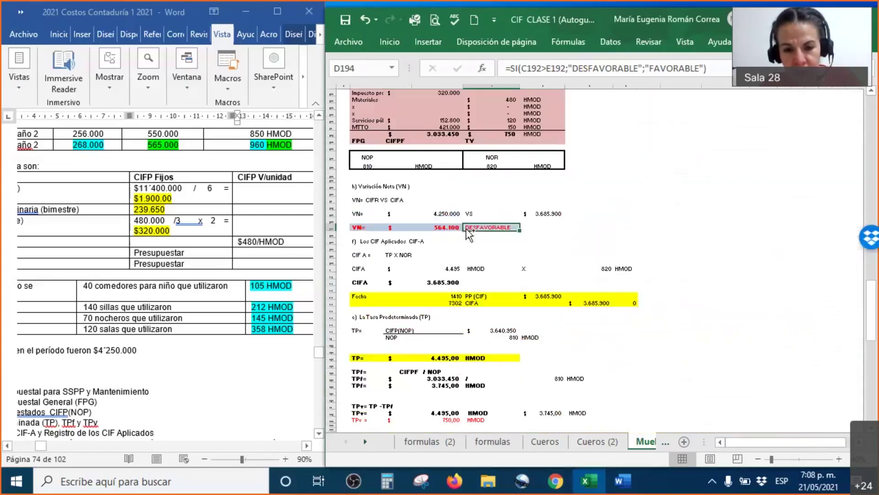
{"action": "left_click_drag", "start_coordinate": [327, 372], "coordinate": [344, 378]}
{"action": "right_click", "coordinate": [344, 373]}
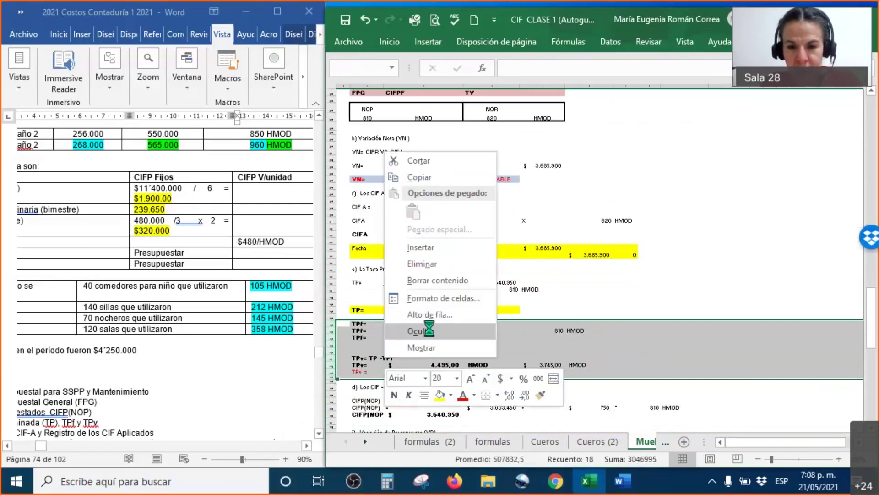
{"action": "left_click", "coordinate": [429, 329]}
{"action": "scroll", "coordinate": [686, 227], "scroll_direction": "up", "scroll_amount": 2}
{"action": "scroll", "coordinate": [685, 227], "scroll_direction": "up", "scroll_amount": 5}
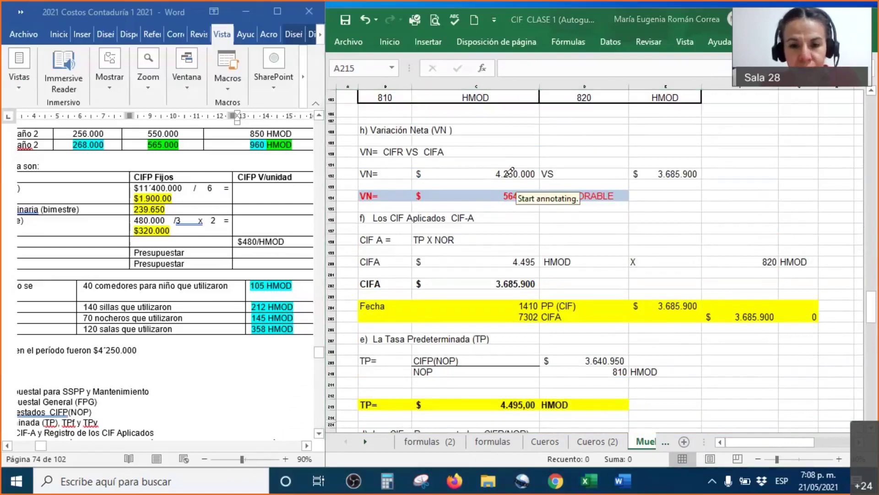
Frame the applied CIF amount in the VN row, the CIF A label and 820 HMOD in purple, and tick the TP X NOR formula
{"action": "mouse_move", "coordinate": [632, 148]}
{"action": "left_mouse_down"}
{"action": "mouse_move", "coordinate": [631, 192]}
{"action": "mouse_move", "coordinate": [723, 180]}
{"action": "mouse_move", "coordinate": [678, 137]}
{"action": "mouse_move", "coordinate": [632, 142]}
{"action": "left_mouse_up"}
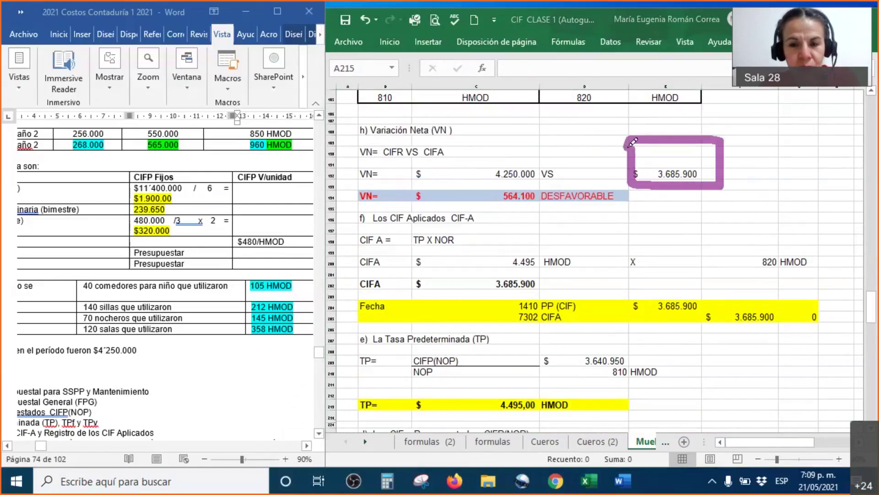
{"action": "mouse_move", "coordinate": [344, 225]}
{"action": "left_mouse_down"}
{"action": "mouse_move", "coordinate": [344, 262]}
{"action": "mouse_move", "coordinate": [382, 261]}
{"action": "mouse_move", "coordinate": [403, 225]}
{"action": "mouse_move", "coordinate": [345, 228]}
{"action": "left_mouse_up"}
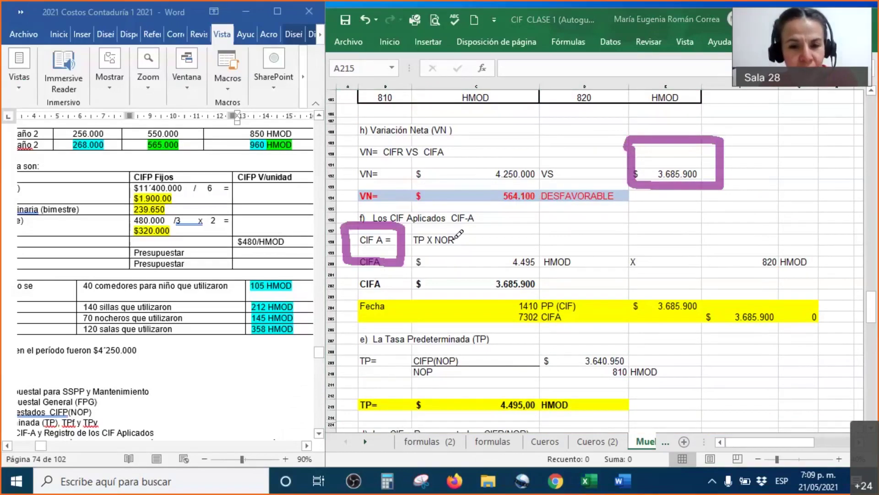
{"action": "left_click_drag", "start_coordinate": [455, 241], "coordinate": [495, 219]}
{"action": "mouse_move", "coordinate": [650, 232]}
{"action": "left_mouse_down"}
{"action": "mouse_move", "coordinate": [663, 288]}
{"action": "mouse_move", "coordinate": [815, 288]}
{"action": "mouse_move", "coordinate": [836, 212]}
{"action": "mouse_move", "coordinate": [644, 226]}
{"action": "left_mouse_up"}
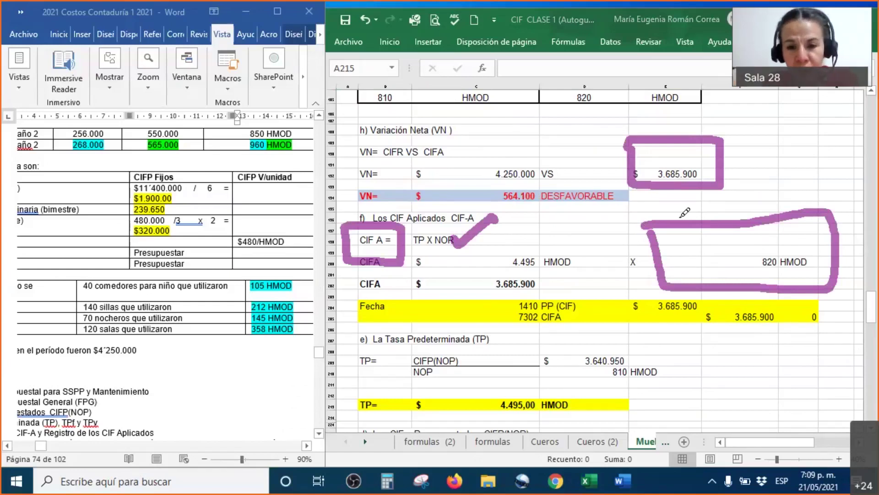
Link the 4.495 rate to the Tasa Predeterminada calculation in purple, and frame its 810 HMOD and CIFP(NOP) terms
{"action": "mouse_move", "coordinate": [496, 262]}
{"action": "left_mouse_down"}
{"action": "mouse_move", "coordinate": [350, 316]}
{"action": "mouse_move", "coordinate": [334, 367]}
{"action": "mouse_move", "coordinate": [356, 370]}
{"action": "left_mouse_up"}
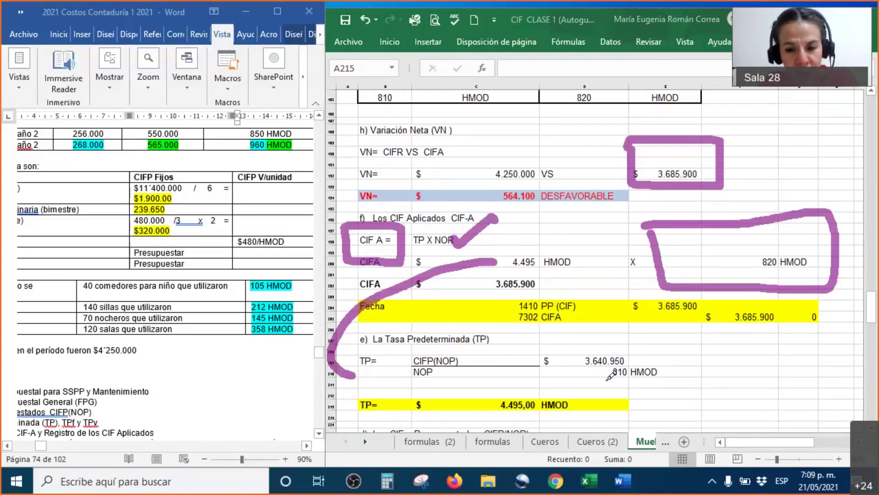
{"action": "mouse_move", "coordinate": [573, 369]}
{"action": "left_mouse_down"}
{"action": "mouse_move", "coordinate": [574, 404]}
{"action": "mouse_move", "coordinate": [712, 406]}
{"action": "mouse_move", "coordinate": [641, 357]}
{"action": "mouse_move", "coordinate": [571, 366]}
{"action": "left_mouse_up"}
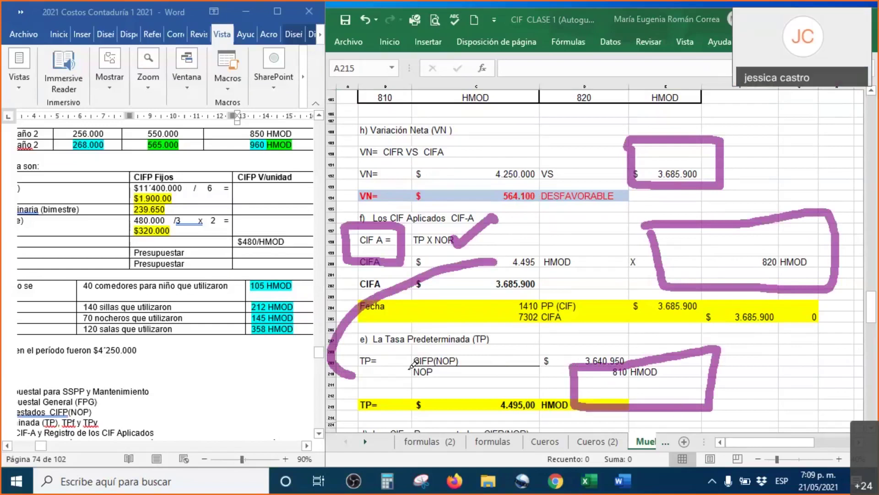
{"action": "mouse_move", "coordinate": [398, 347]}
{"action": "left_mouse_down"}
{"action": "mouse_move", "coordinate": [460, 380]}
{"action": "mouse_move", "coordinate": [493, 336]}
{"action": "mouse_move", "coordinate": [462, 325]}
{"action": "mouse_move", "coordinate": [401, 323]}
{"action": "mouse_move", "coordinate": [404, 360]}
{"action": "left_mouse_up"}
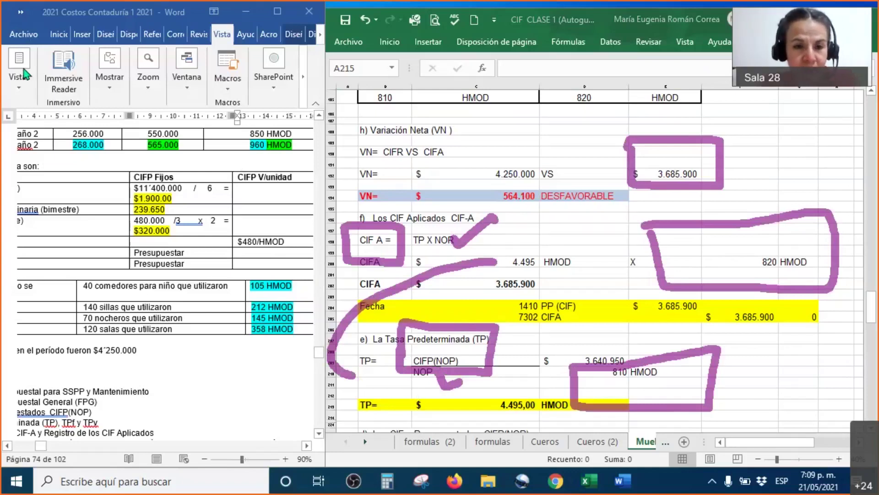
Insert blank rows below the CIFP(NOP) result, above the Variación de Presupuesto (VP) section
{"action": "scroll", "coordinate": [449, 334], "scroll_direction": "down", "scroll_amount": 4}
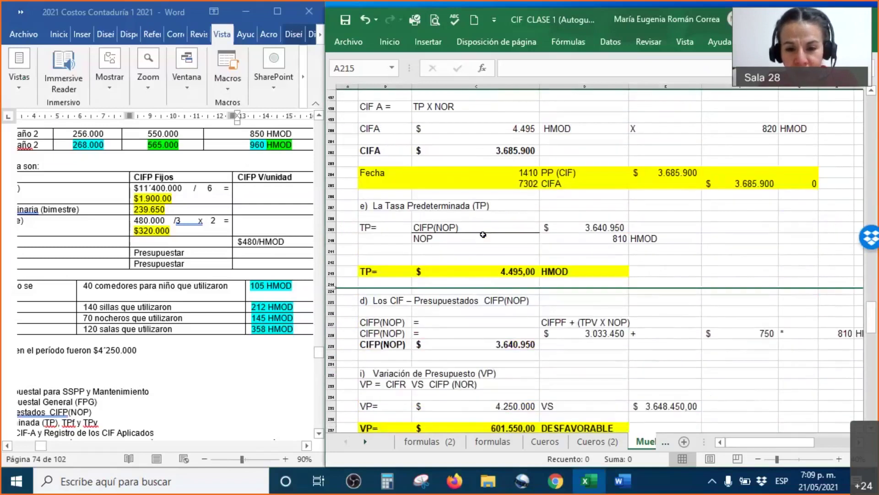
{"action": "left_click", "coordinate": [331, 364]}
{"action": "key", "text": "ctrl+plus"}
{"action": "key", "text": "ctrl+plus"}
{"action": "key", "text": "ctrl+plus"}
{"action": "key", "text": "ctrl+plus"}
{"action": "key", "text": "ctrl+plus"}
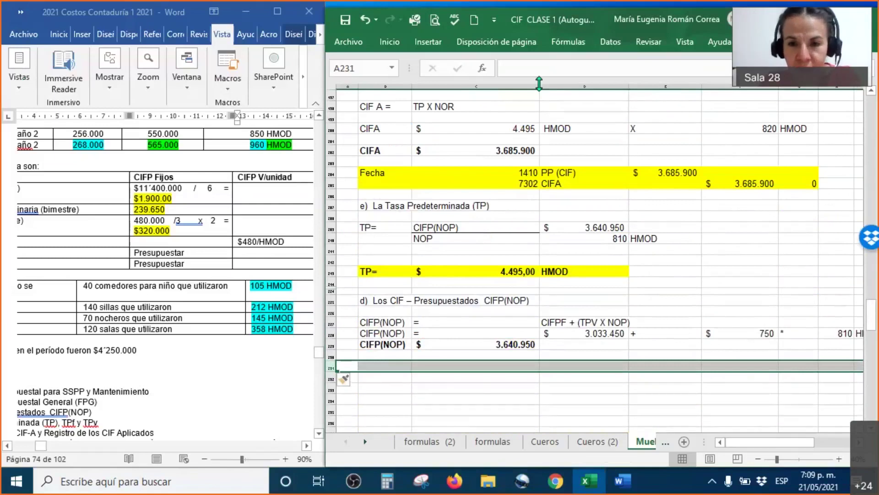
Narrow columns C and E to fit the whole CIFP(NOP) calculation across the window
{"action": "left_click_drag", "start_coordinate": [539, 85], "coordinate": [495, 86]}
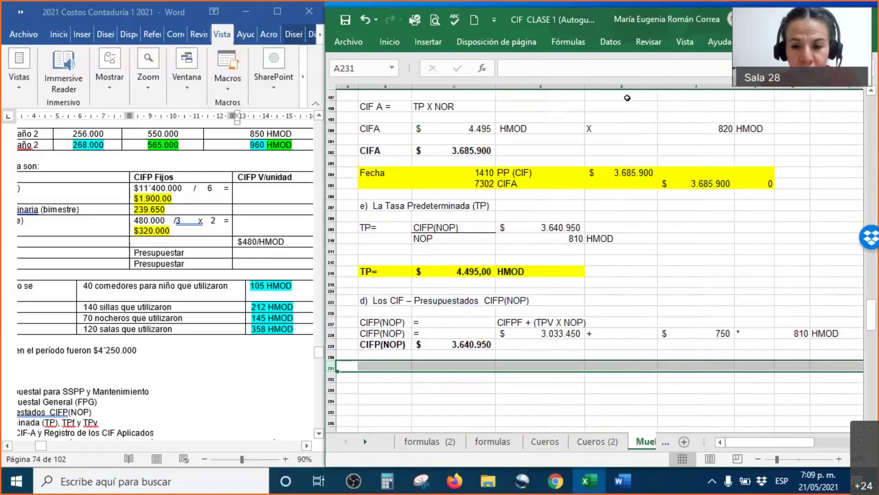
{"action": "left_click_drag", "start_coordinate": [657, 87], "coordinate": [612, 87]}
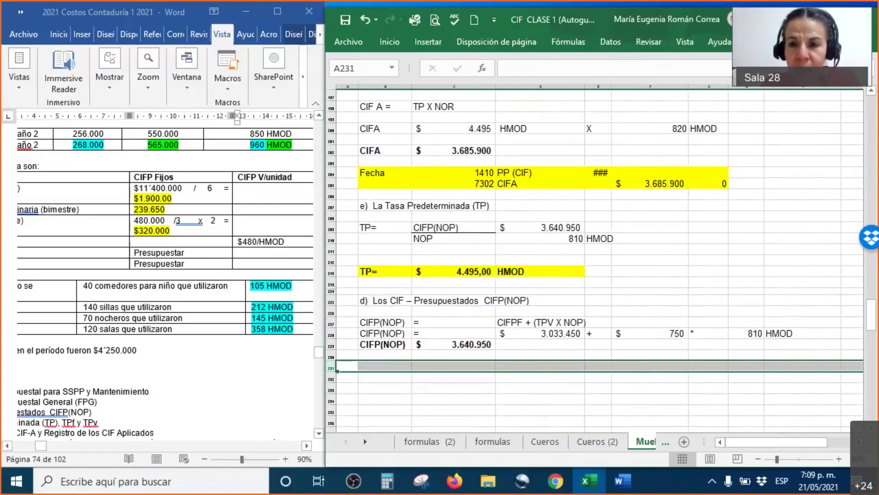
{"action": "scroll", "coordinate": [637, 187], "scroll_direction": "up", "scroll_amount": 1}
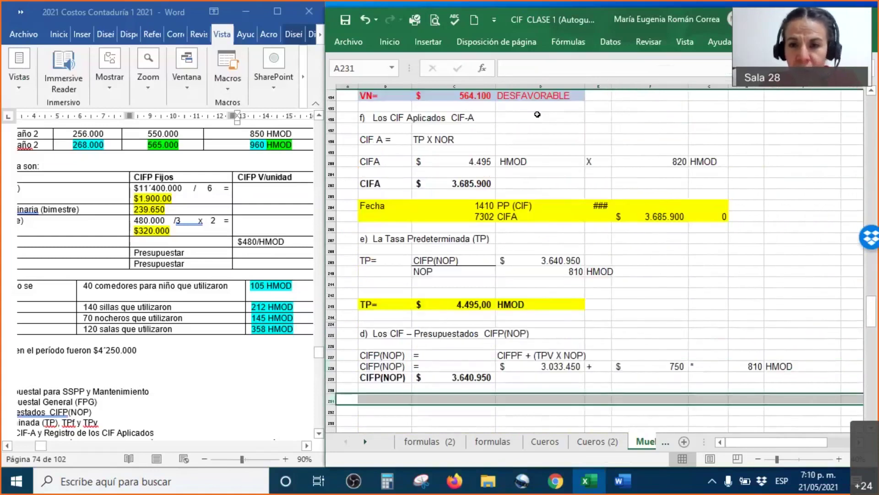
Split the worksheet into two horizontal panes and raise the divider to just below the CIFA calculation row
{"action": "left_click", "coordinate": [688, 44]}
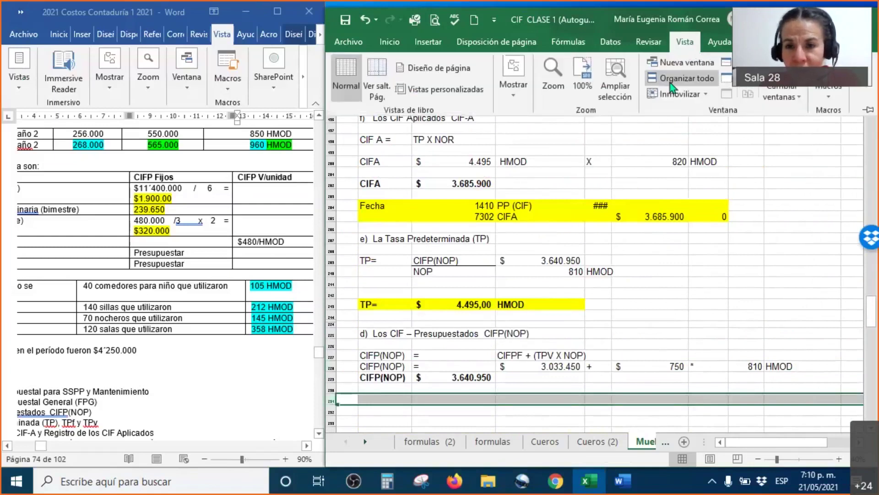
{"action": "left_click", "coordinate": [725, 62]}
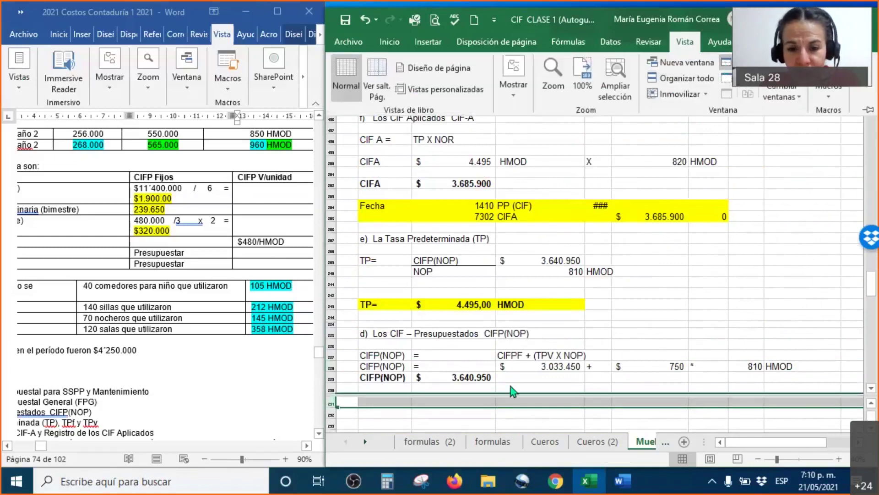
{"action": "left_click_drag", "start_coordinate": [510, 395], "coordinate": [580, 178]}
{"action": "left_click", "coordinate": [591, 152]}
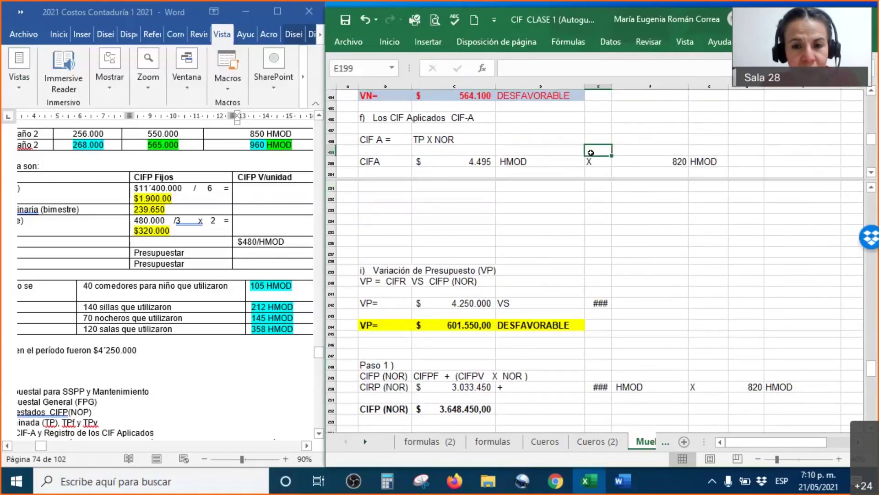
Bring the general budget formula totals into the upper pane and the CIFP(NOP) calculation into the lower pane
{"action": "scroll", "coordinate": [591, 153], "scroll_direction": "up", "scroll_amount": 3}
{"action": "scroll", "coordinate": [591, 152], "scroll_direction": "up", "scroll_amount": 4}
{"action": "scroll", "coordinate": [490, 158], "scroll_direction": "down", "scroll_amount": 1}
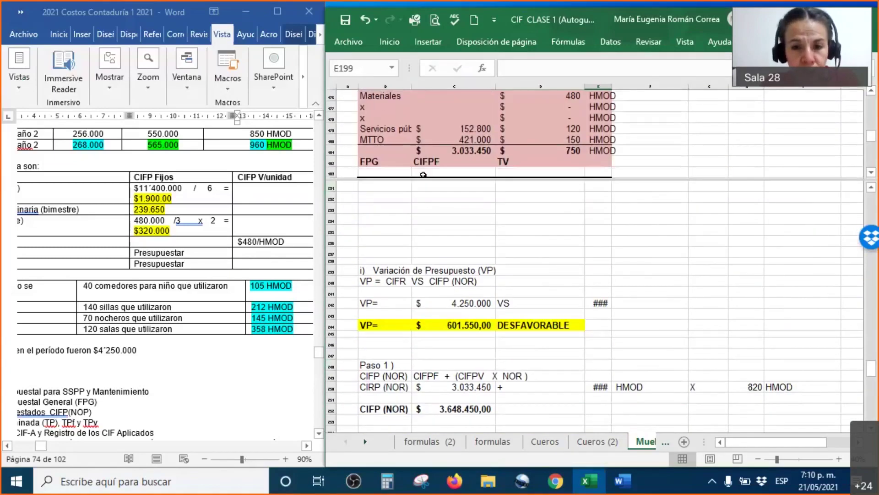
{"action": "left_click", "coordinate": [540, 159]}
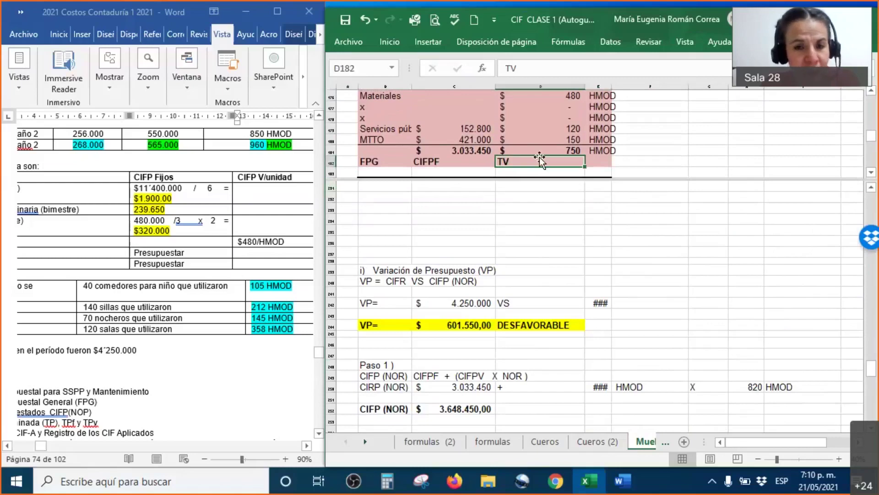
{"action": "left_click", "coordinate": [451, 270]}
{"action": "scroll", "coordinate": [451, 270], "scroll_direction": "down", "scroll_amount": 1}
{"action": "scroll", "coordinate": [451, 271], "scroll_direction": "down", "scroll_amount": 4}
{"action": "scroll", "coordinate": [451, 270], "scroll_direction": "up", "scroll_amount": 7}
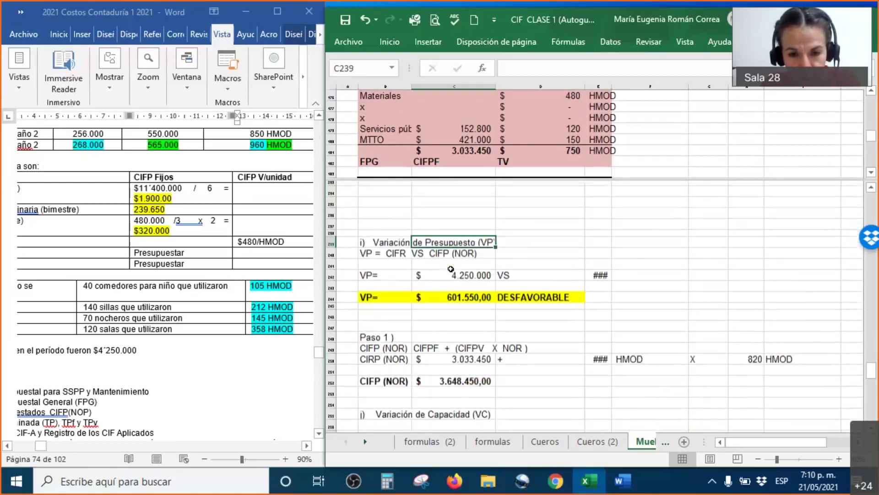
{"action": "scroll", "coordinate": [451, 269], "scroll_direction": "up", "scroll_amount": 1}
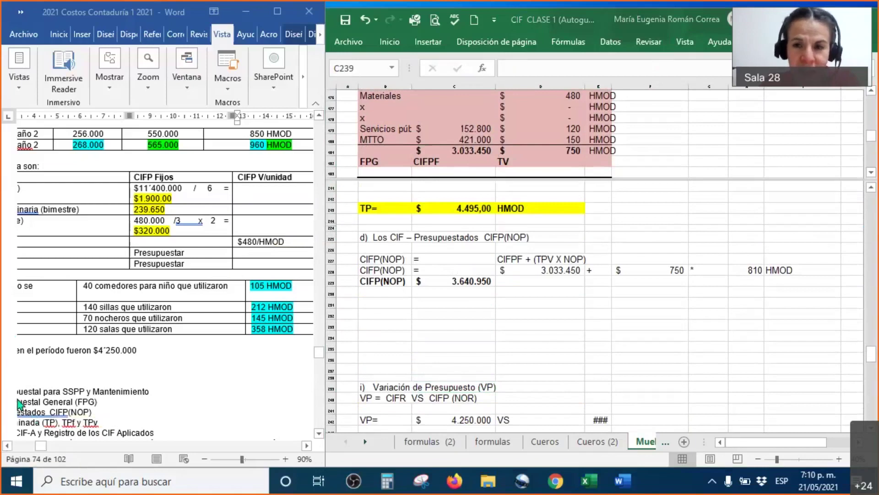
Enlarge the upper pane to include the NOP and NOR table beneath the general budget formula totals
{"action": "left_click", "coordinate": [388, 179]}
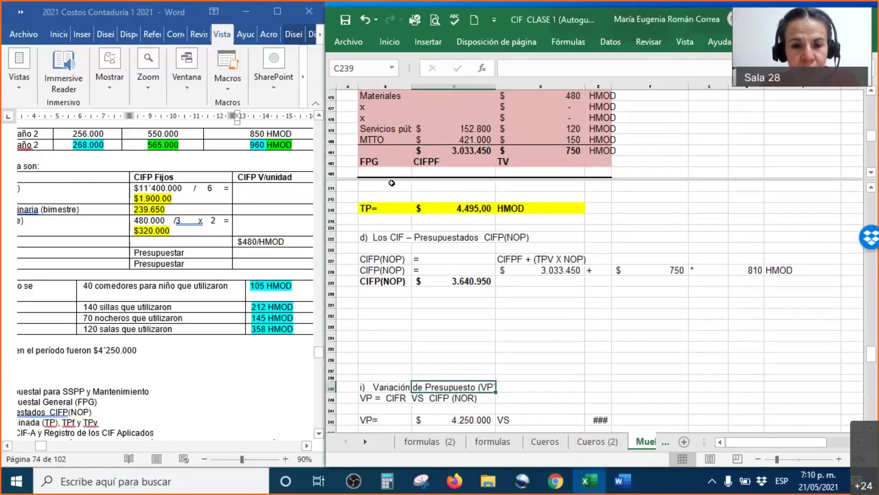
{"action": "left_click_drag", "start_coordinate": [388, 178], "coordinate": [389, 261]}
{"action": "left_click", "coordinate": [572, 150]}
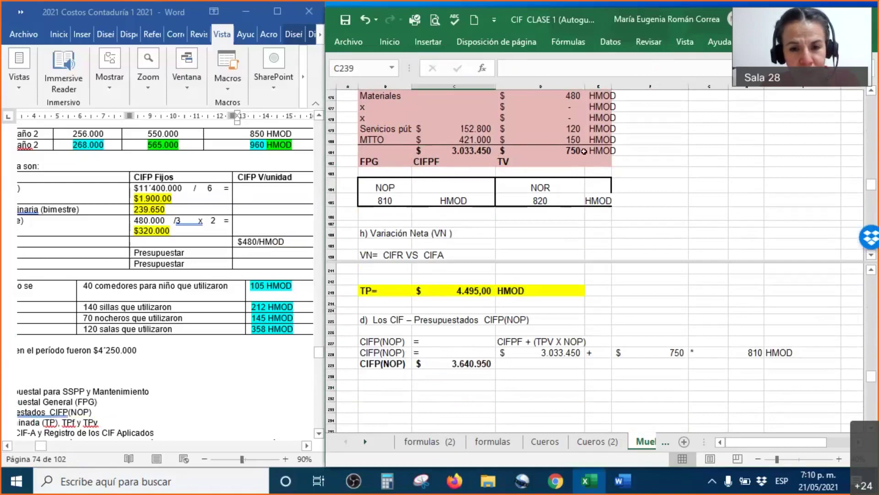
{"action": "scroll", "coordinate": [611, 153], "scroll_direction": "up", "scroll_amount": 1}
{"action": "scroll", "coordinate": [611, 153], "scroll_direction": "up", "scroll_amount": 3}
{"action": "scroll", "coordinate": [611, 153], "scroll_direction": "down", "scroll_amount": 3}
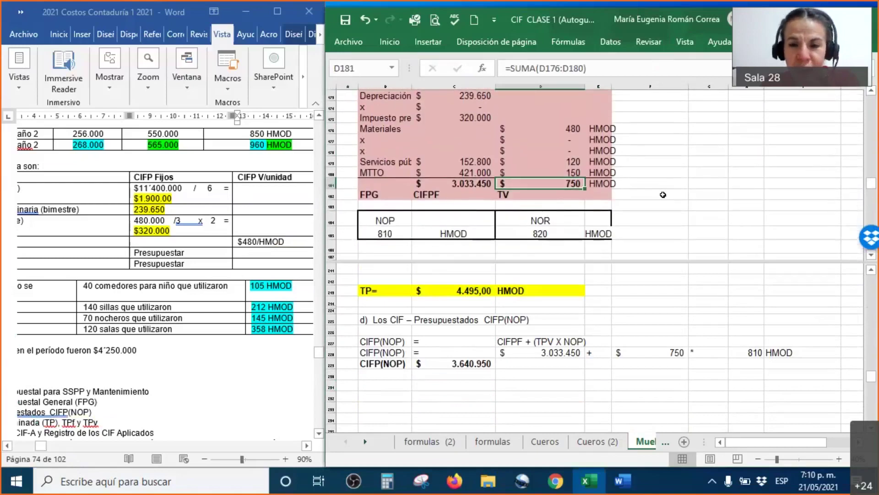
{"action": "left_click", "coordinate": [662, 194]}
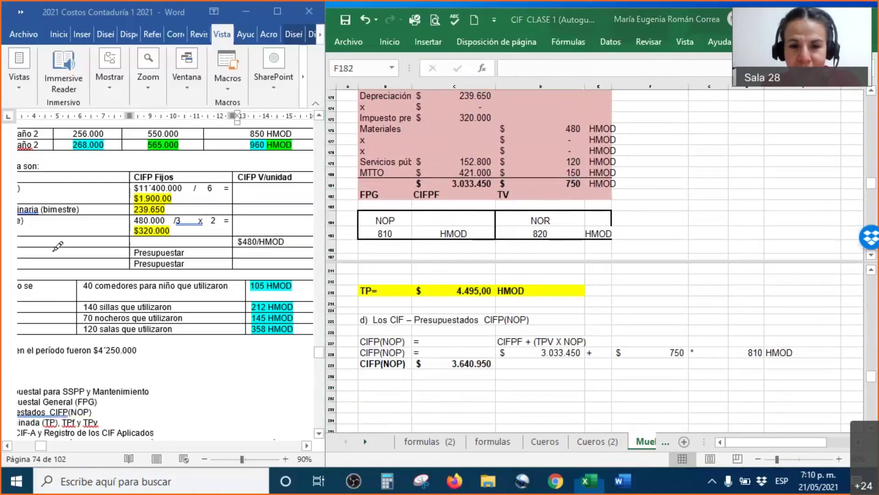
Frame the FPG totals row in purple, then tick and bracket the CIFPF + (TPV X NOP) formula
{"action": "mouse_move", "coordinate": [344, 176]}
{"action": "left_mouse_down"}
{"action": "mouse_move", "coordinate": [414, 213]}
{"action": "mouse_move", "coordinate": [633, 196]}
{"action": "mouse_move", "coordinate": [616, 165]}
{"action": "mouse_move", "coordinate": [341, 173]}
{"action": "left_mouse_up"}
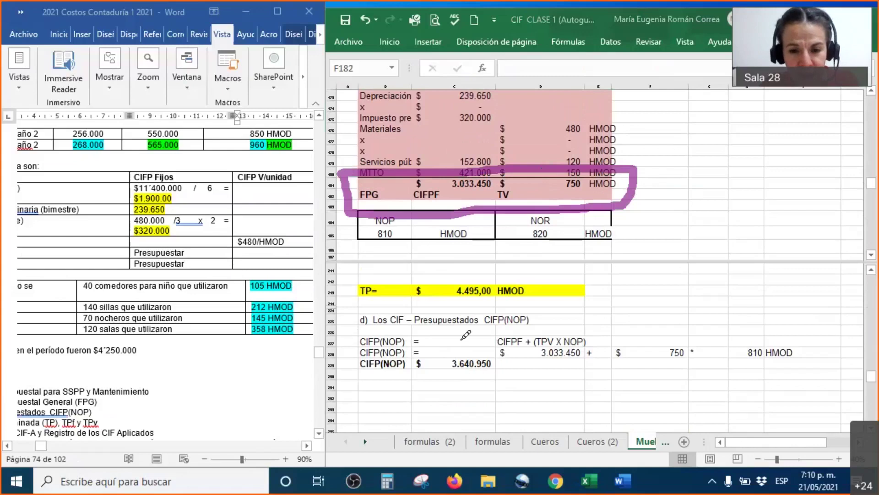
{"action": "left_click_drag", "start_coordinate": [601, 336], "coordinate": [657, 301]}
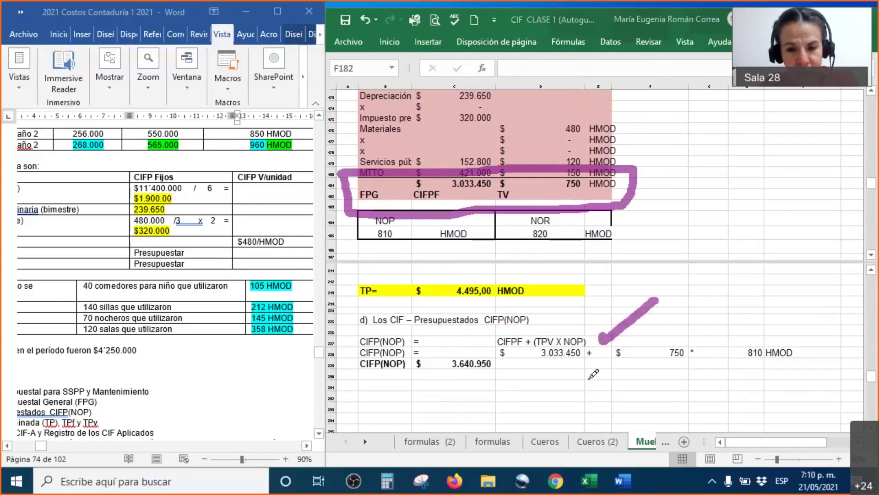
{"action": "mouse_move", "coordinate": [482, 345]}
{"action": "left_mouse_down"}
{"action": "mouse_move", "coordinate": [484, 326]}
{"action": "mouse_move", "coordinate": [509, 314]}
{"action": "mouse_move", "coordinate": [527, 324]}
{"action": "mouse_move", "coordinate": [580, 321]}
{"action": "mouse_move", "coordinate": [570, 328]}
{"action": "left_mouse_up"}
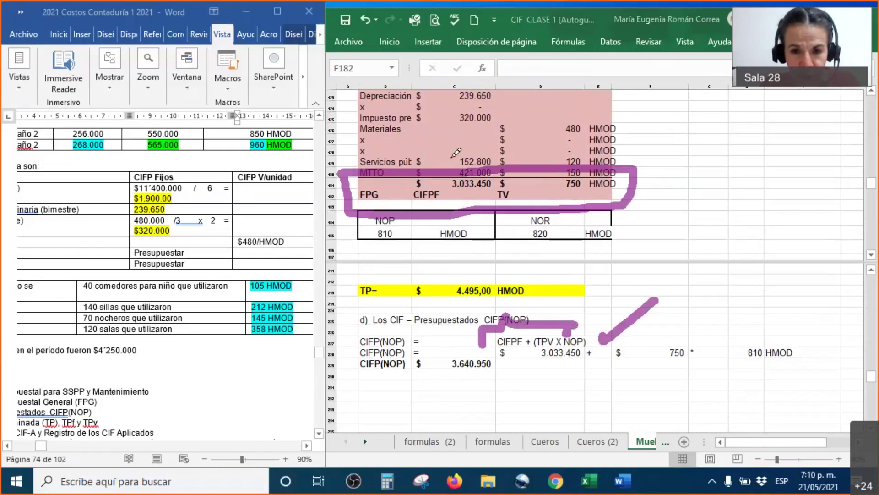
Tick the fixed total and the variable rate total in purple, and link the NOP of 810 to the CIFP(NOP) calculation
{"action": "left_click_drag", "start_coordinate": [449, 157], "coordinate": [501, 126]}
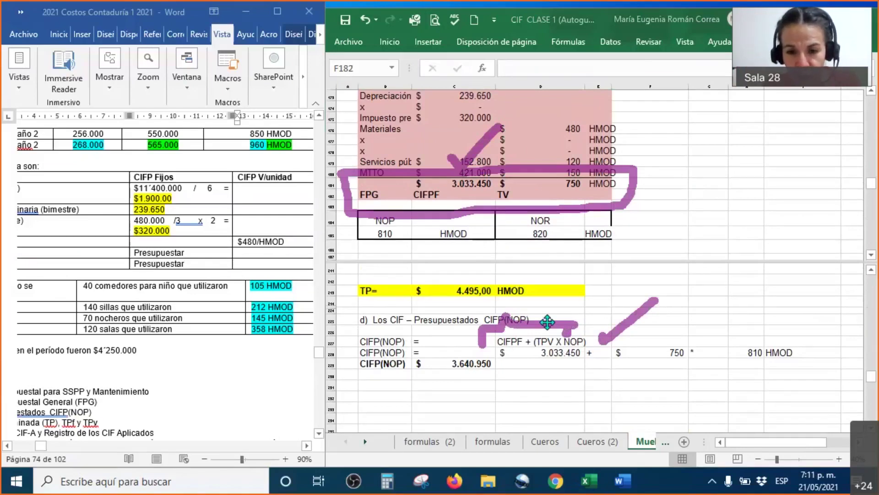
{"action": "left_click_drag", "start_coordinate": [549, 152], "coordinate": [622, 111]}
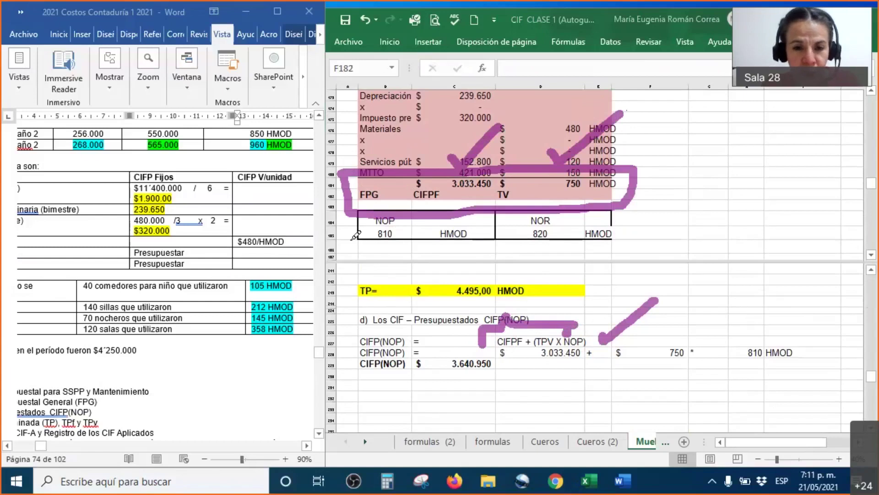
{"action": "mouse_move", "coordinate": [366, 234]}
{"action": "left_mouse_down"}
{"action": "mouse_move", "coordinate": [609, 266]}
{"action": "mouse_move", "coordinate": [795, 311]}
{"action": "mouse_move", "coordinate": [791, 331]}
{"action": "left_mouse_up"}
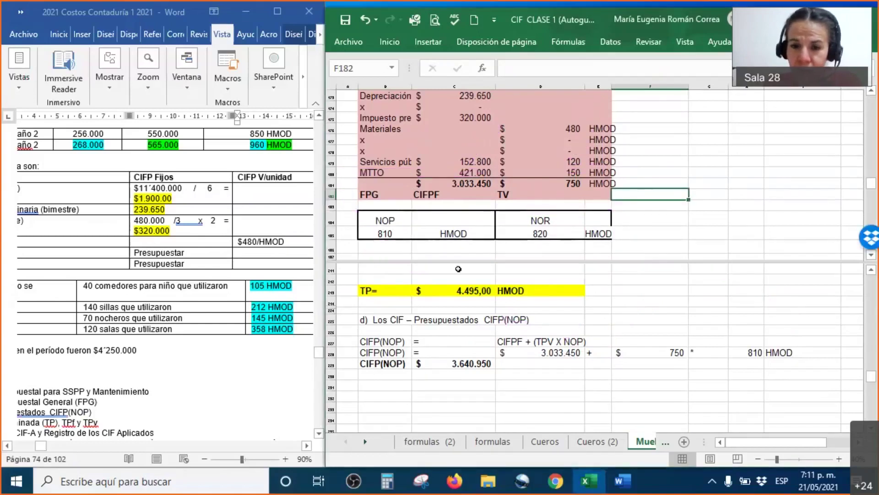
Shrink the upper pane and bring the CIF-A, Tasa Predeterminada and CIFP(NOP) sections together into the lower pane
{"action": "left_click_drag", "start_coordinate": [618, 161], "coordinate": [618, 132]}
{"action": "left_click", "coordinate": [641, 120]}
{"action": "scroll", "coordinate": [637, 124], "scroll_direction": "down", "scroll_amount": 2}
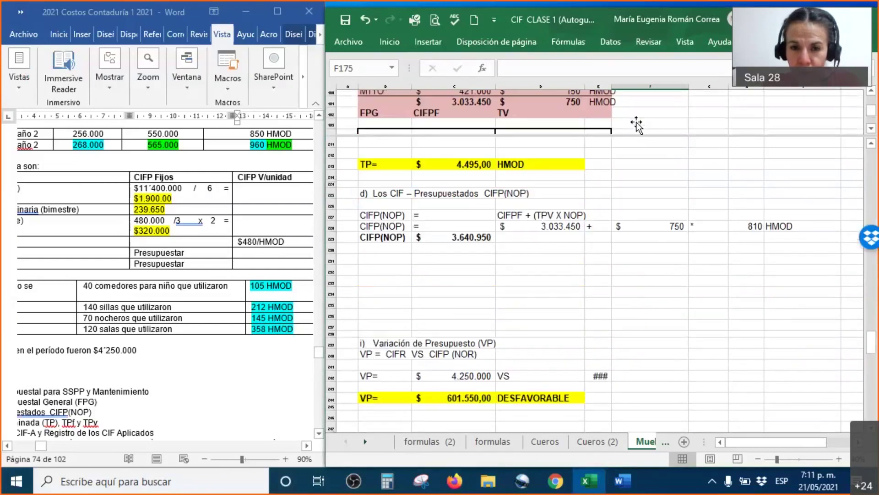
{"action": "scroll", "coordinate": [636, 123], "scroll_direction": "down", "scroll_amount": 1}
{"action": "left_click", "coordinate": [650, 292]}
{"action": "scroll", "coordinate": [470, 297], "scroll_direction": "up", "scroll_amount": 1}
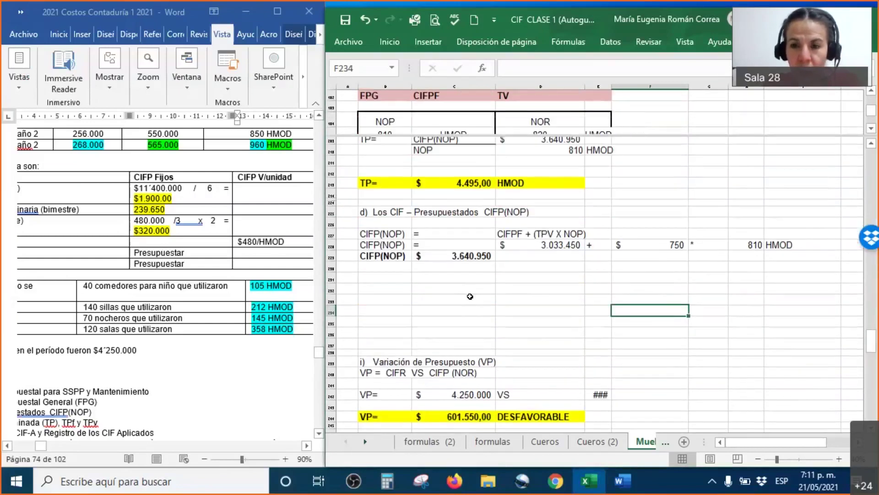
{"action": "scroll", "coordinate": [469, 296], "scroll_direction": "up", "scroll_amount": 4}
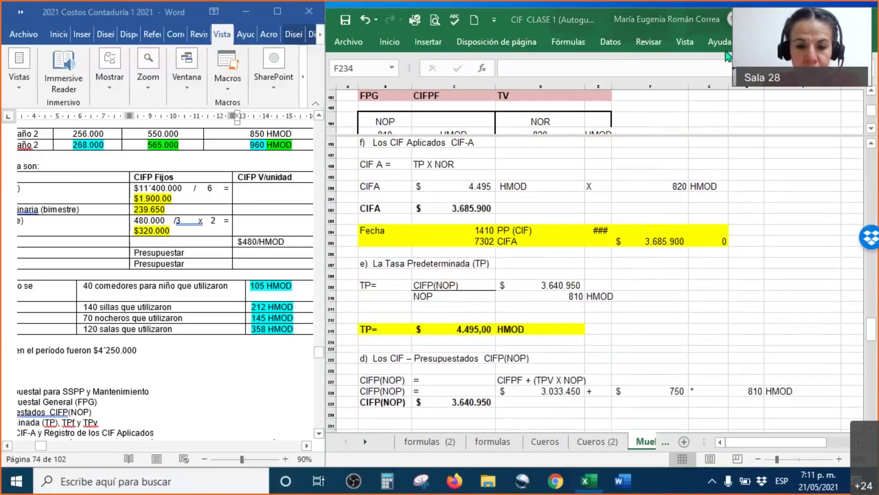
Tick the final CIFP(NOP) result in purple and fill its amount cell with green
{"action": "left_click_drag", "start_coordinate": [515, 411], "coordinate": [559, 400]}
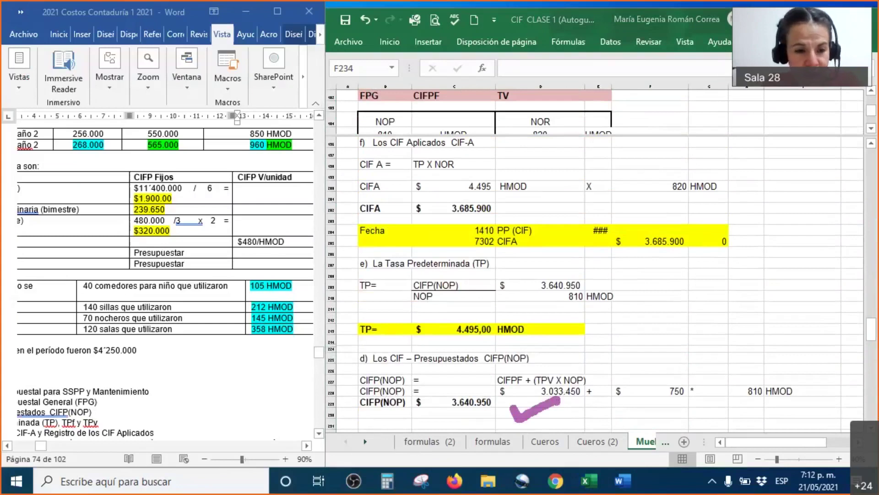
{"action": "left_click", "coordinate": [479, 403]}
{"action": "right_click", "coordinate": [478, 403]}
{"action": "left_click", "coordinate": [544, 442]}
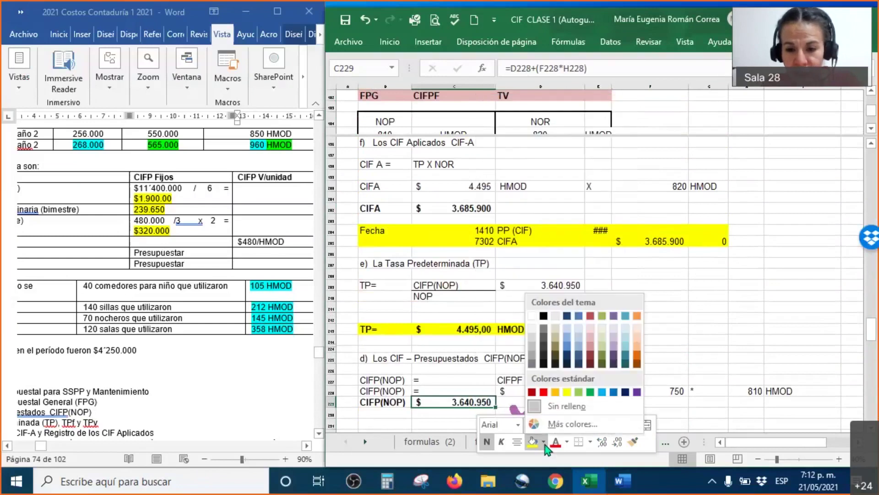
{"action": "left_click", "coordinate": [583, 398]}
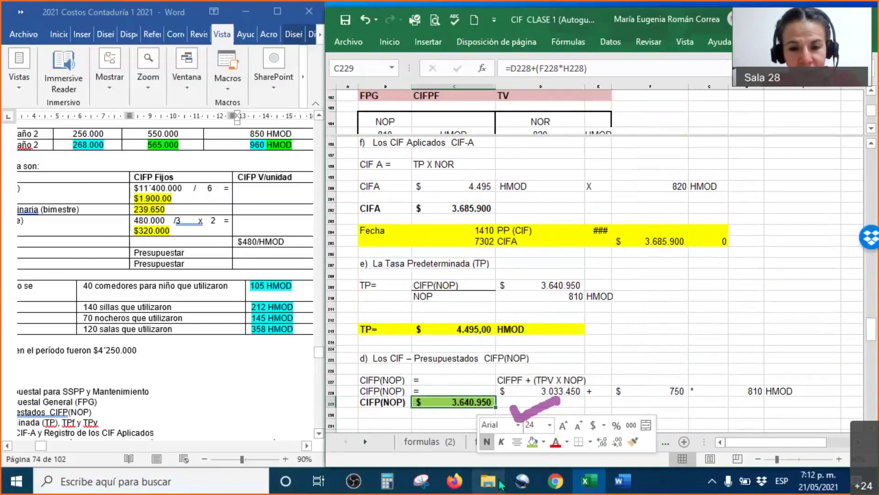
Fill the CIFP(NOP) numerator in the Tasa Predeterminada section and the resulting TP value with green
{"action": "left_click", "coordinate": [549, 284]}
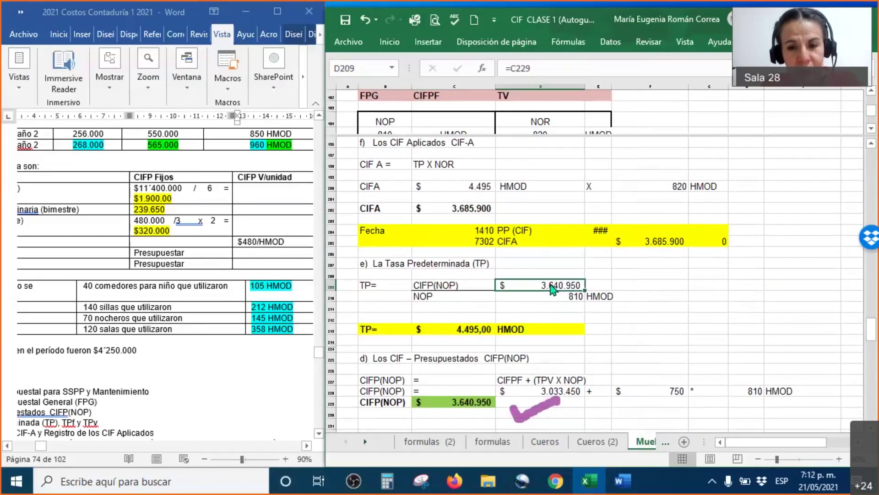
{"action": "right_click", "coordinate": [550, 284]}
{"action": "left_click", "coordinate": [606, 133]}
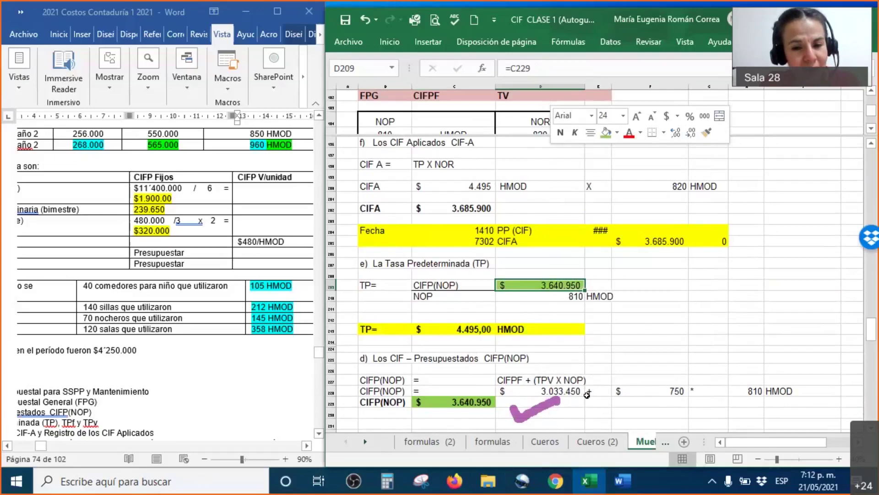
{"action": "left_click", "coordinate": [475, 328]}
{"action": "right_click", "coordinate": [475, 328]}
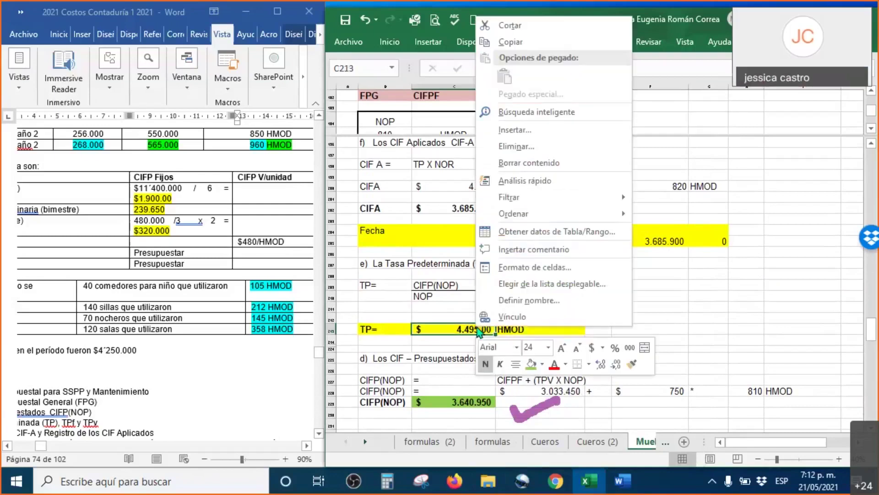
{"action": "left_click", "coordinate": [528, 364]}
{"action": "left_click", "coordinate": [716, 333]}
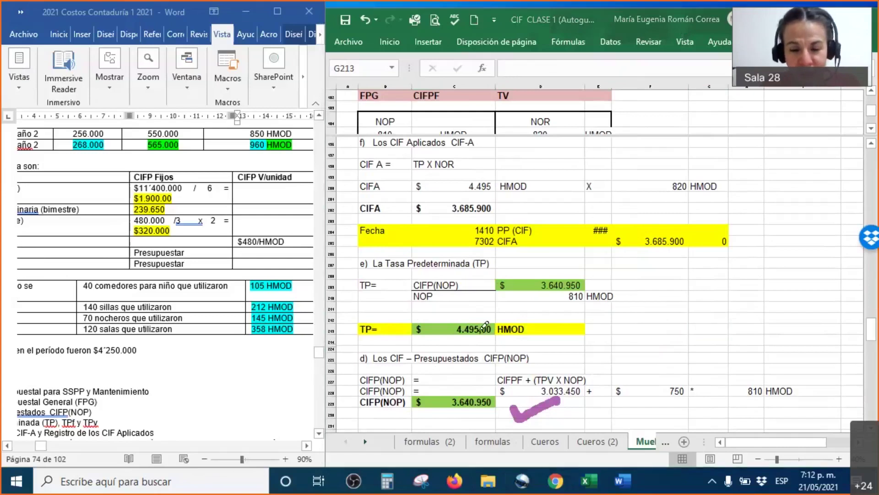
Frame the TP result in purple, draw a curve from it up to the CIF-A formula, and frame the rate used there
{"action": "mouse_move", "coordinate": [350, 327]}
{"action": "left_mouse_down"}
{"action": "mouse_move", "coordinate": [368, 354]}
{"action": "mouse_move", "coordinate": [557, 350]}
{"action": "mouse_move", "coordinate": [597, 316]}
{"action": "mouse_move", "coordinate": [330, 314]}
{"action": "mouse_move", "coordinate": [342, 339]}
{"action": "left_mouse_up"}
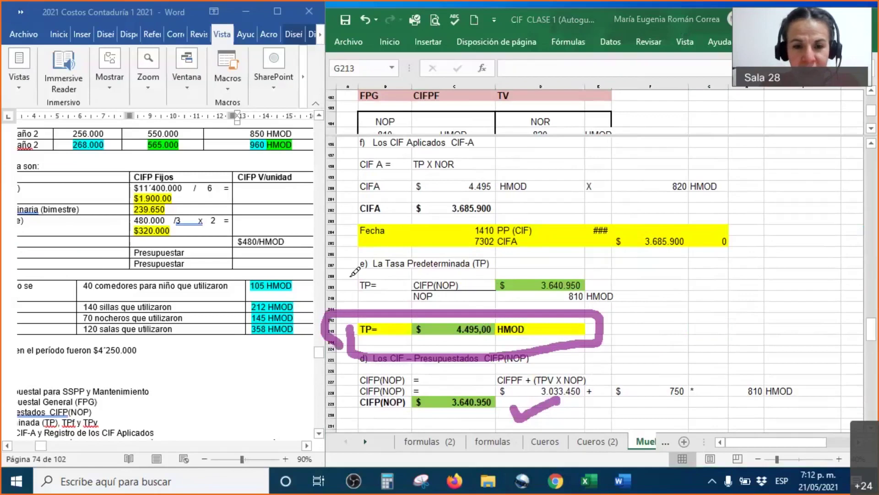
{"action": "mouse_move", "coordinate": [352, 301]}
{"action": "left_mouse_down"}
{"action": "mouse_move", "coordinate": [326, 251]}
{"action": "mouse_move", "coordinate": [354, 157]}
{"action": "mouse_move", "coordinate": [363, 159]}
{"action": "left_mouse_up"}
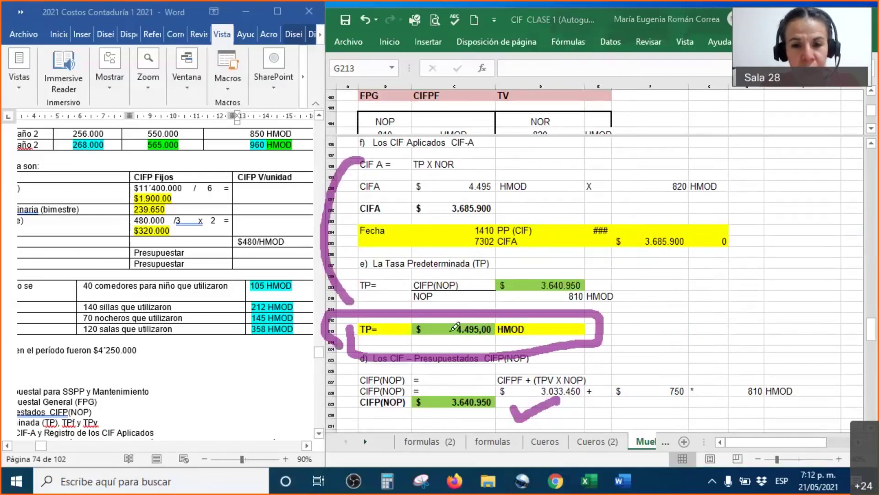
{"action": "mouse_move", "coordinate": [401, 176]}
{"action": "left_mouse_down"}
{"action": "mouse_move", "coordinate": [412, 193]}
{"action": "mouse_move", "coordinate": [557, 198]}
{"action": "mouse_move", "coordinate": [551, 169]}
{"action": "mouse_move", "coordinate": [407, 175]}
{"action": "left_mouse_up"}
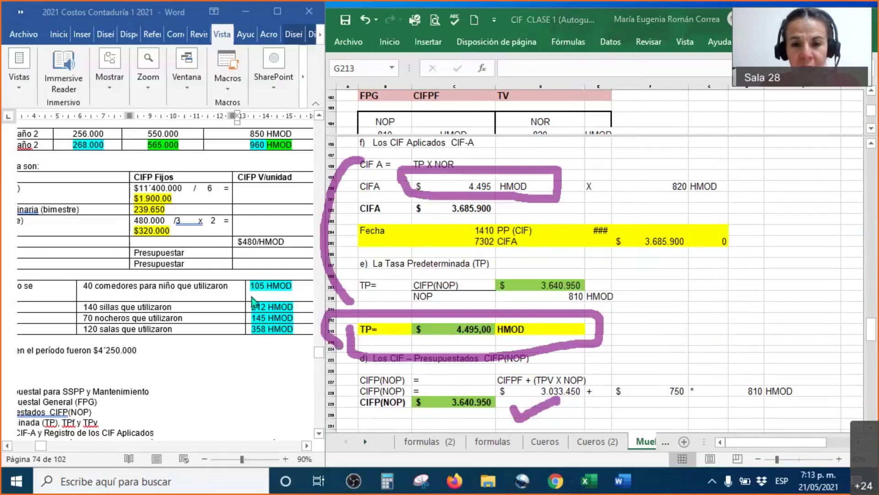
Fill the TP rate in the CIF-A calculation and the CIFA result beneath it with green
{"action": "left_click", "coordinate": [436, 186]}
{"action": "left_click", "coordinate": [457, 183]}
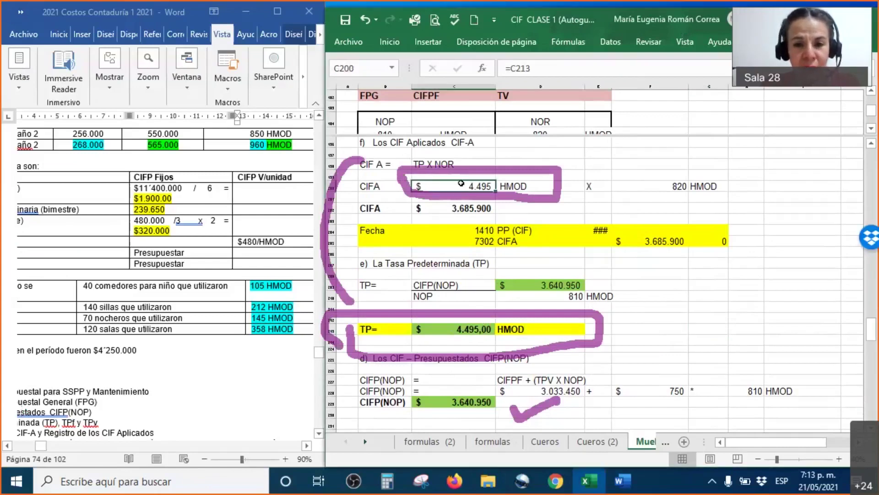
{"action": "right_click", "coordinate": [459, 186]}
{"action": "left_click", "coordinate": [518, 133]}
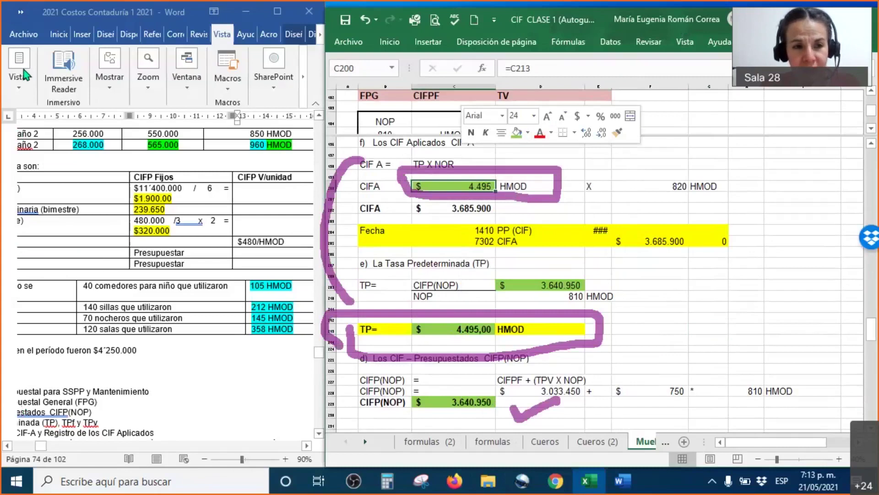
{"action": "left_click", "coordinate": [448, 208]}
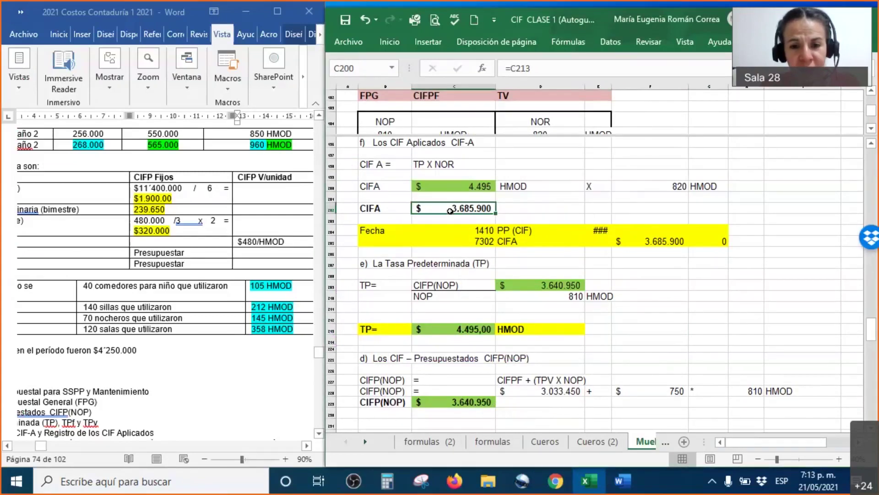
{"action": "right_click", "coordinate": [447, 207]}
{"action": "left_click", "coordinate": [517, 133]}
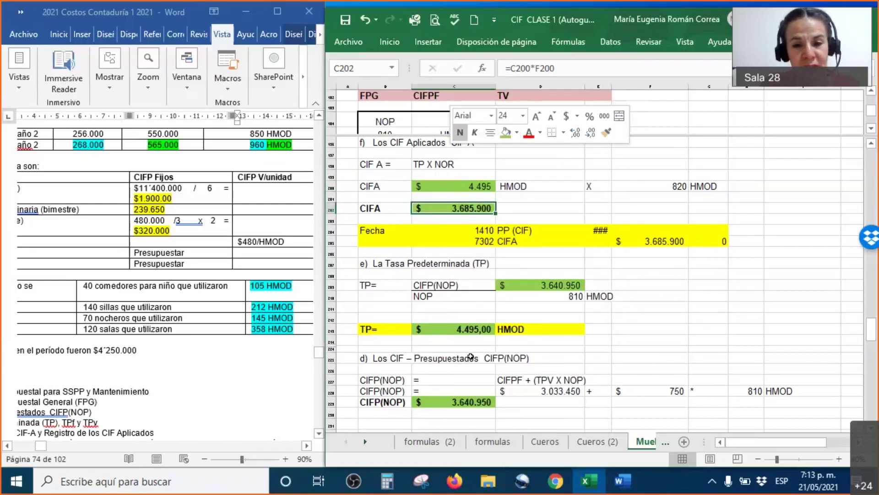
Delete blank row 211 between the NOP denominator and the TP result
{"action": "left_click", "coordinate": [327, 307]}
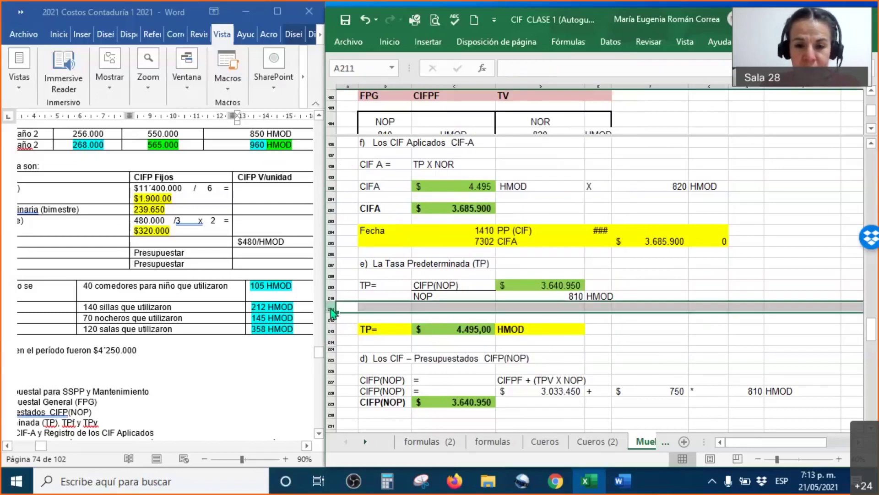
{"action": "right_click", "coordinate": [328, 307]}
{"action": "left_click", "coordinate": [383, 214]}
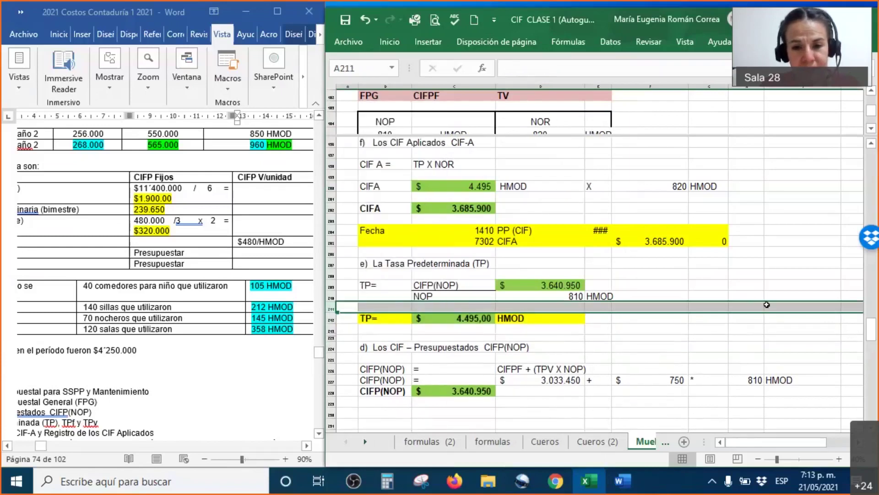
Remove the window split and bring the calculations from Variación Neta through CIFP(NOP) together into view
{"action": "scroll", "coordinate": [767, 305], "scroll_direction": "up", "scroll_amount": 1}
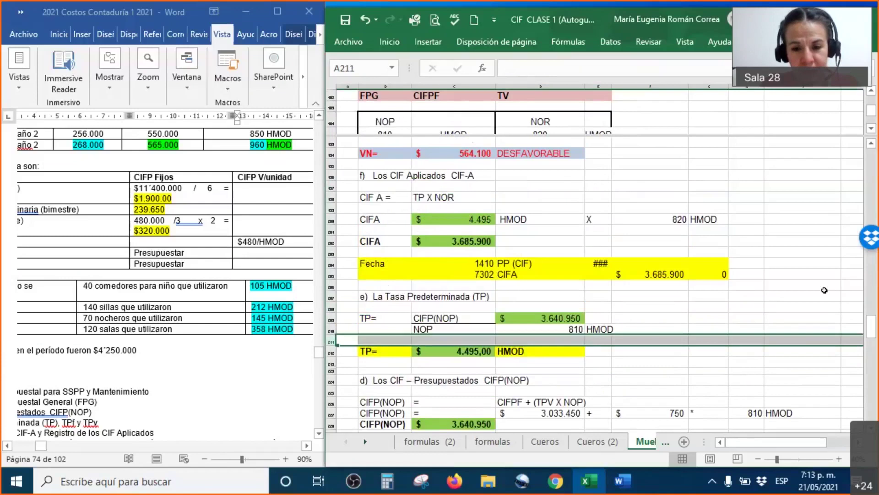
{"action": "scroll", "coordinate": [824, 290], "scroll_direction": "down", "scroll_amount": 1}
{"action": "scroll", "coordinate": [825, 290], "scroll_direction": "up", "scroll_amount": 2}
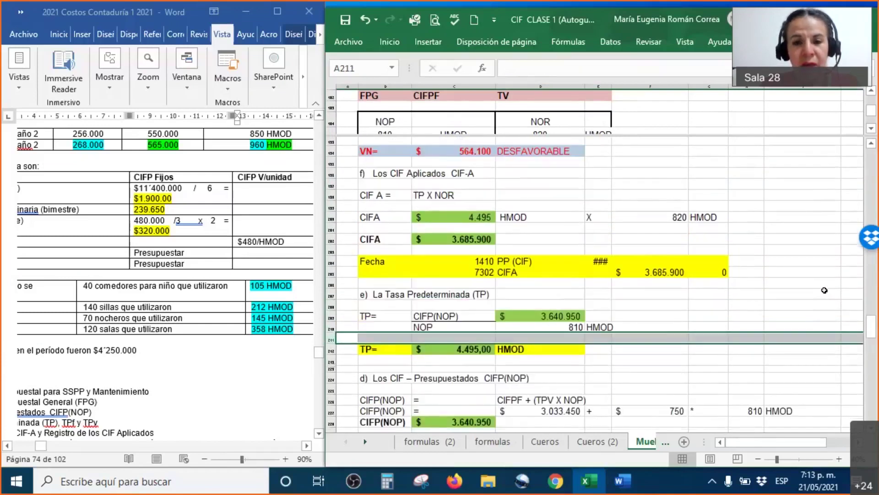
{"action": "scroll", "coordinate": [824, 290], "scroll_direction": "down", "scroll_amount": 1}
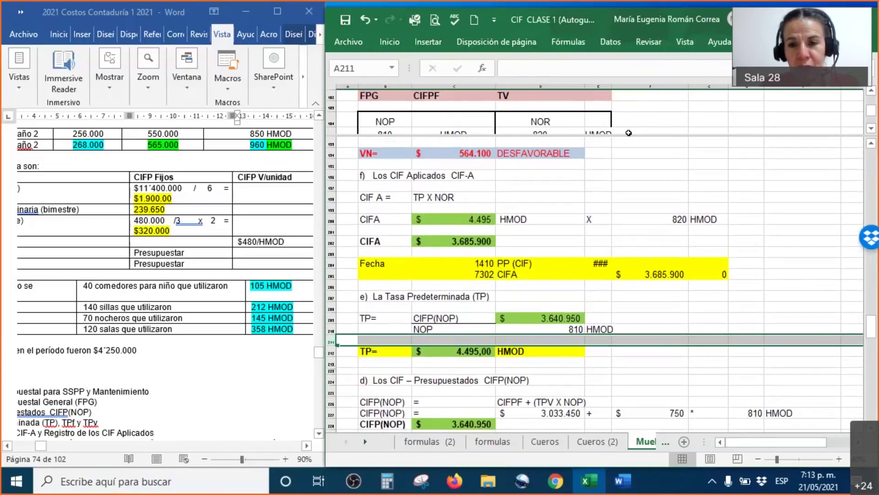
{"action": "scroll", "coordinate": [697, 175], "scroll_direction": "up", "scroll_amount": 2}
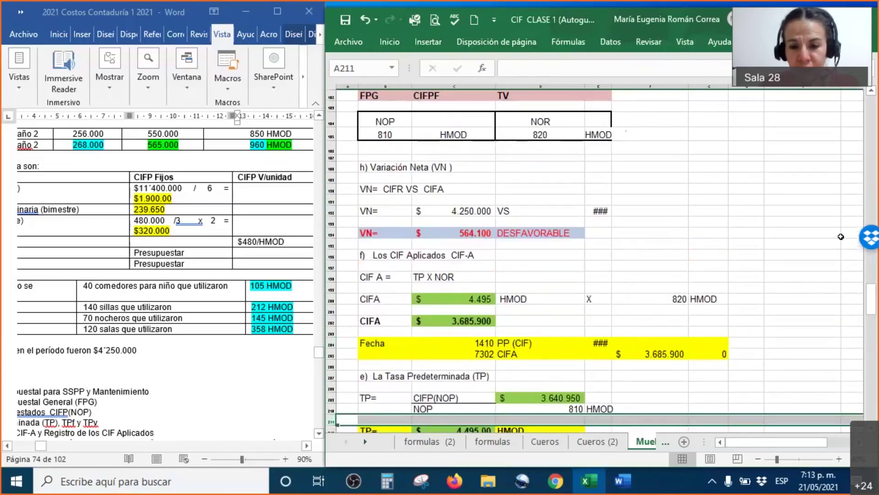
{"action": "scroll", "coordinate": [828, 230], "scroll_direction": "down", "scroll_amount": 1}
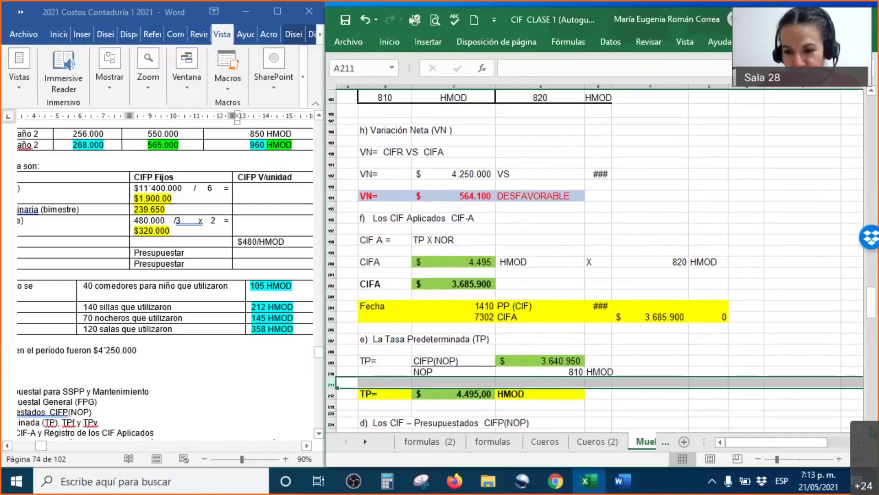
{"action": "left_click", "coordinate": [872, 432]}
{"action": "scroll", "coordinate": [596, 261], "scroll_direction": "down", "scroll_amount": 3}
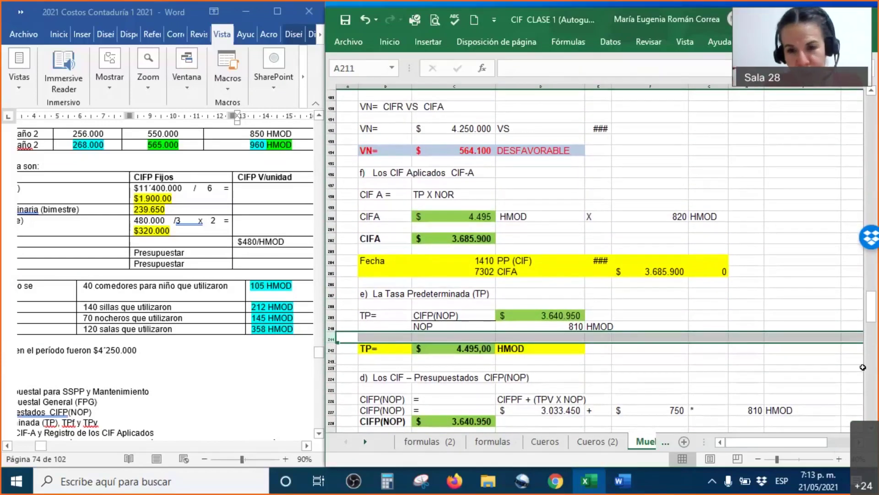
Widen column E to fit its CIFA amounts, and switch to the workbook's second window at the Formula Presupuestal General table
{"action": "left_click_drag", "start_coordinate": [612, 87], "coordinate": [647, 86]}
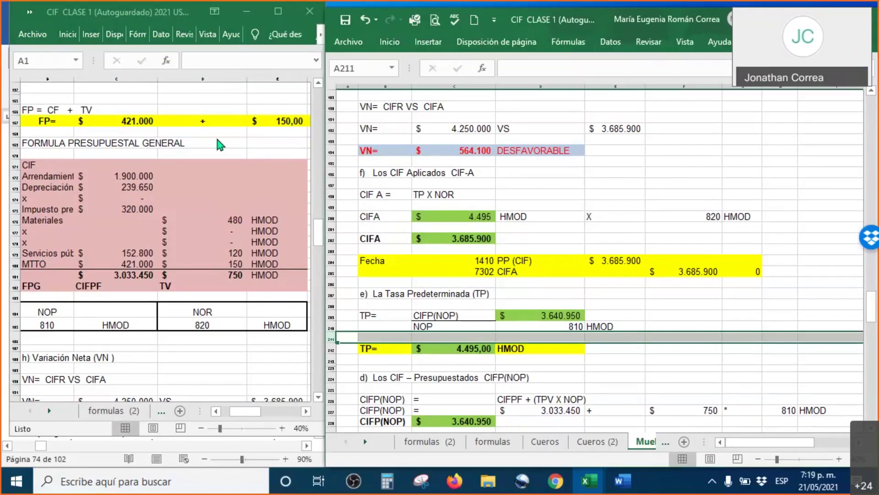
{"action": "left_click", "coordinate": [167, 182]}
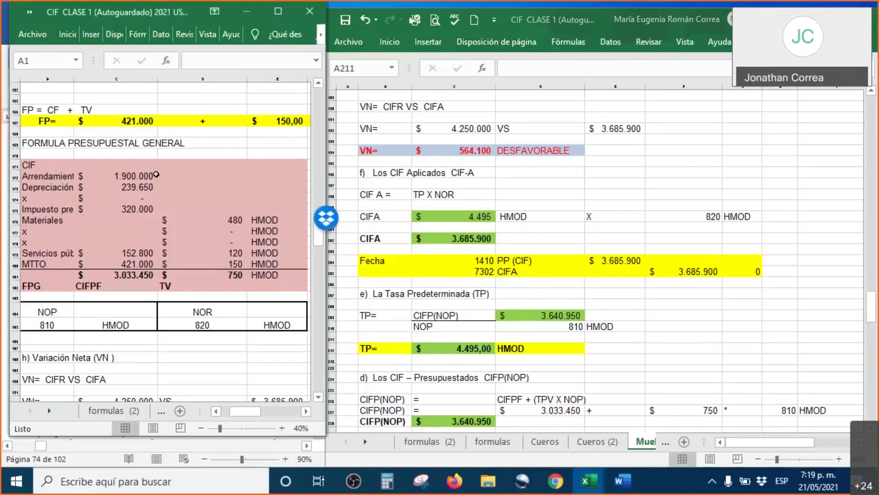
{"action": "left_click", "coordinate": [156, 175]}
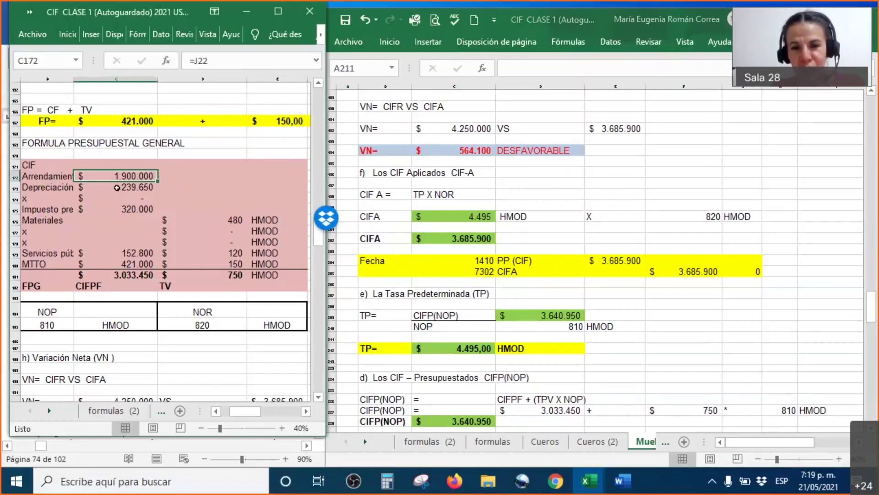
{"action": "key", "text": "Right"}
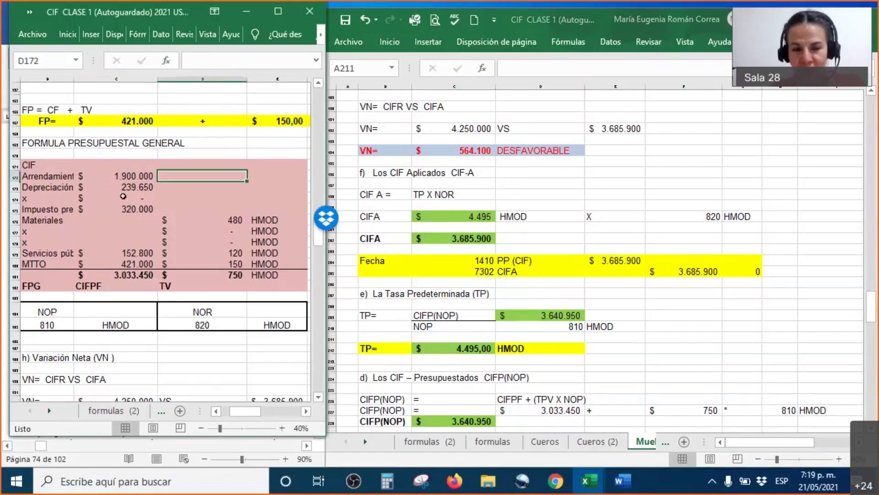
Delete the empty rows between the CIFP(NOP) result and the Variación de Presupuesto section, and widen column E to show its amount
{"action": "left_click", "coordinate": [606, 266]}
{"action": "scroll", "coordinate": [606, 266], "scroll_direction": "down", "scroll_amount": 5}
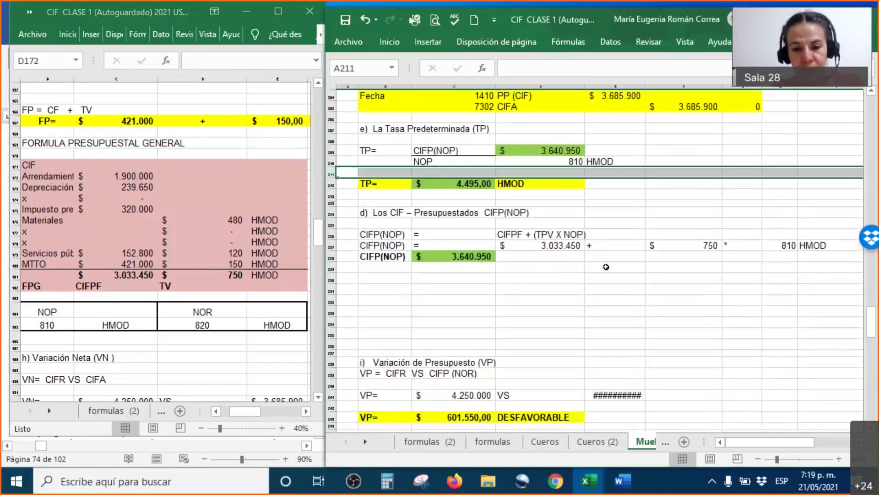
{"action": "scroll", "coordinate": [540, 268], "scroll_direction": "down", "scroll_amount": 1}
{"action": "scroll", "coordinate": [540, 267], "scroll_direction": "down", "scroll_amount": 2}
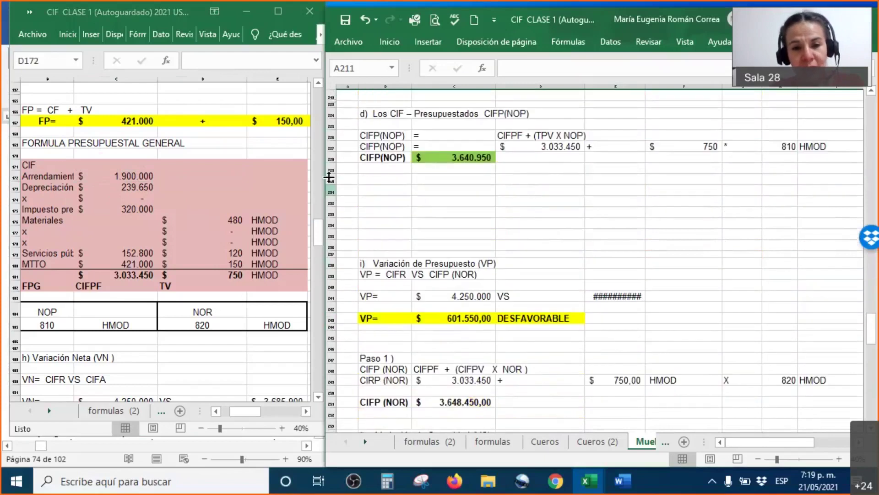
{"action": "left_click_drag", "start_coordinate": [327, 178], "coordinate": [329, 247]}
{"action": "right_click", "coordinate": [419, 221]}
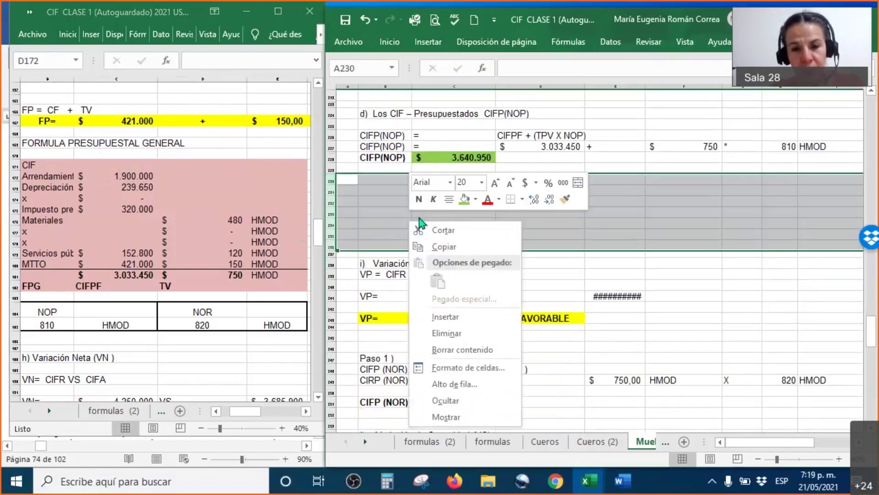
{"action": "left_click", "coordinate": [461, 332]}
{"action": "left_click_drag", "start_coordinate": [648, 87], "coordinate": [717, 87]}
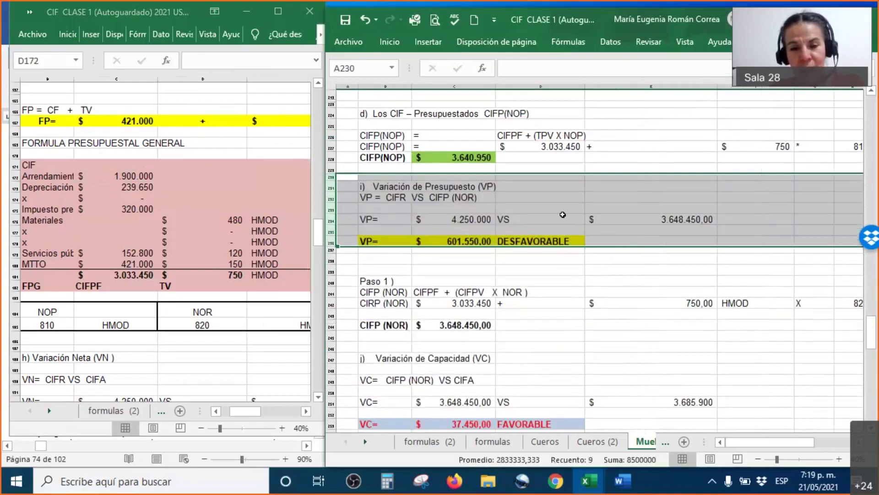
{"action": "left_click", "coordinate": [671, 134]}
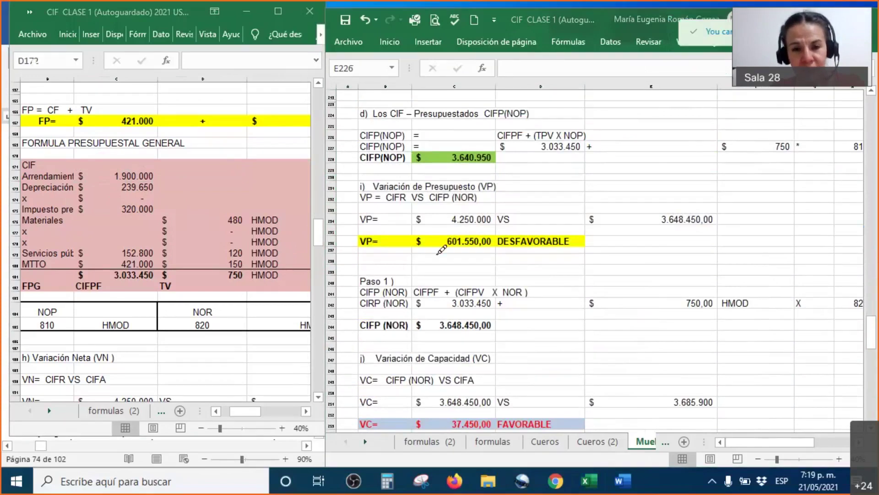
Annotate the VP formula: tick CIFR, box and underline CIFP (NOR), mark CIFP(NOP), and draw a curve from CIFP (NOR) to Paso 1
{"action": "mouse_move", "coordinate": [394, 181]}
{"action": "left_mouse_down"}
{"action": "mouse_move", "coordinate": [400, 186]}
{"action": "mouse_move", "coordinate": [427, 157]}
{"action": "mouse_move", "coordinate": [429, 220]}
{"action": "mouse_move", "coordinate": [515, 220]}
{"action": "mouse_move", "coordinate": [515, 181]}
{"action": "mouse_move", "coordinate": [426, 178]}
{"action": "left_mouse_up"}
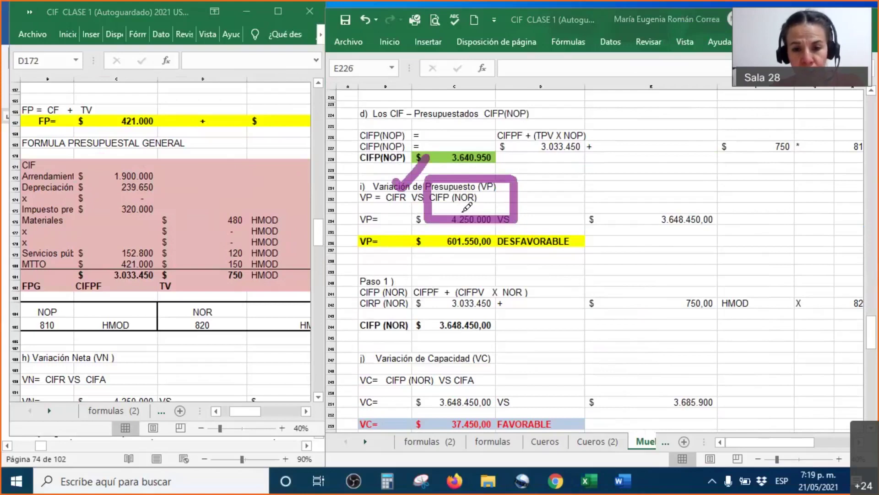
{"action": "left_click_drag", "start_coordinate": [464, 207], "coordinate": [479, 204]}
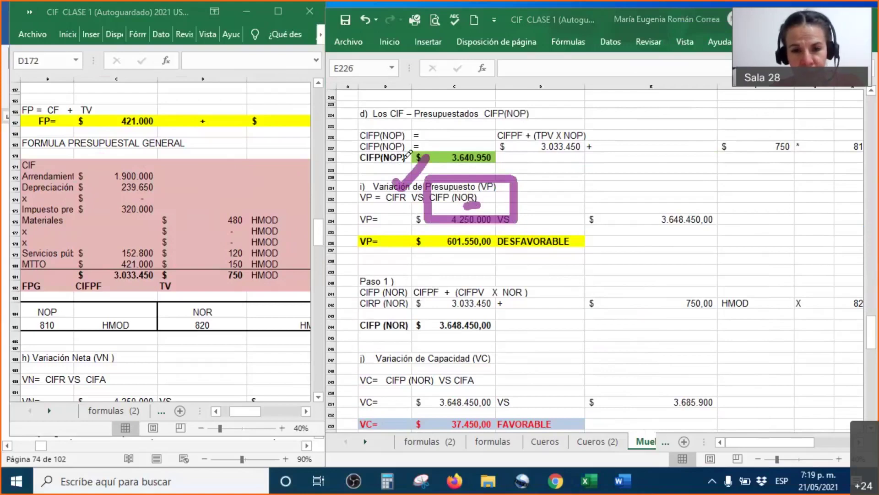
{"action": "left_click_drag", "start_coordinate": [393, 171], "coordinate": [404, 165]}
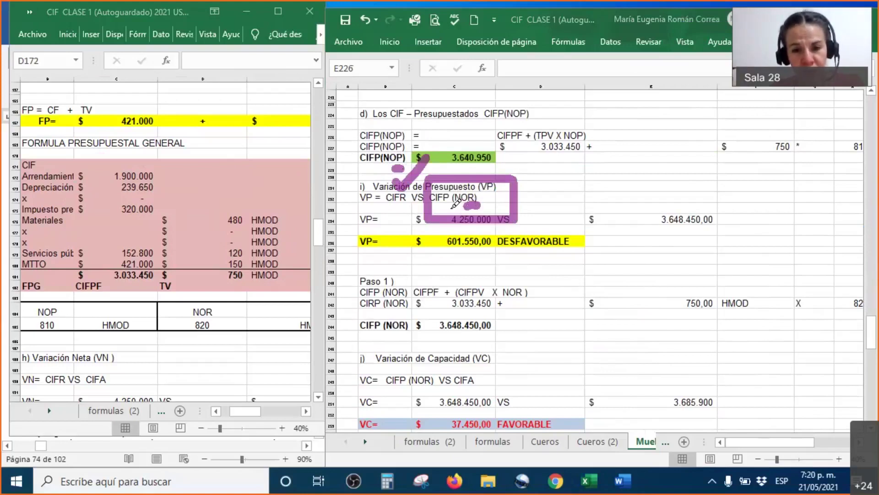
{"action": "mouse_move", "coordinate": [446, 210]}
{"action": "left_mouse_down"}
{"action": "mouse_move", "coordinate": [426, 198]}
{"action": "mouse_move", "coordinate": [337, 210]}
{"action": "mouse_move", "coordinate": [345, 287]}
{"action": "mouse_move", "coordinate": [355, 296]}
{"action": "left_mouse_up"}
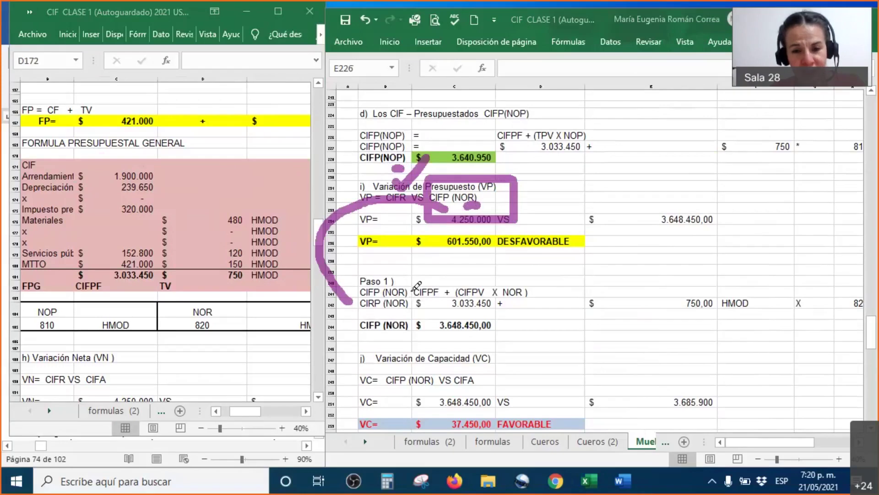
Annotate the Paso 1 formula with a bracket and a tick at CIFPV, and tick the CIFPF and TV totals in the budget table
{"action": "mouse_move", "coordinate": [413, 292]}
{"action": "left_mouse_down"}
{"action": "mouse_move", "coordinate": [410, 271]}
{"action": "mouse_move", "coordinate": [438, 273]}
{"action": "mouse_move", "coordinate": [446, 254]}
{"action": "mouse_move", "coordinate": [499, 266]}
{"action": "mouse_move", "coordinate": [495, 284]}
{"action": "left_mouse_up"}
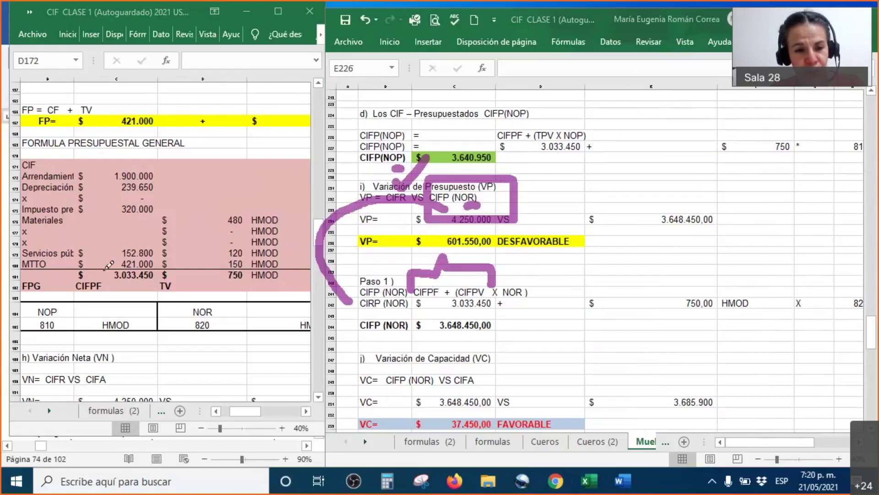
{"action": "left_click_drag", "start_coordinate": [99, 268], "coordinate": [130, 237]}
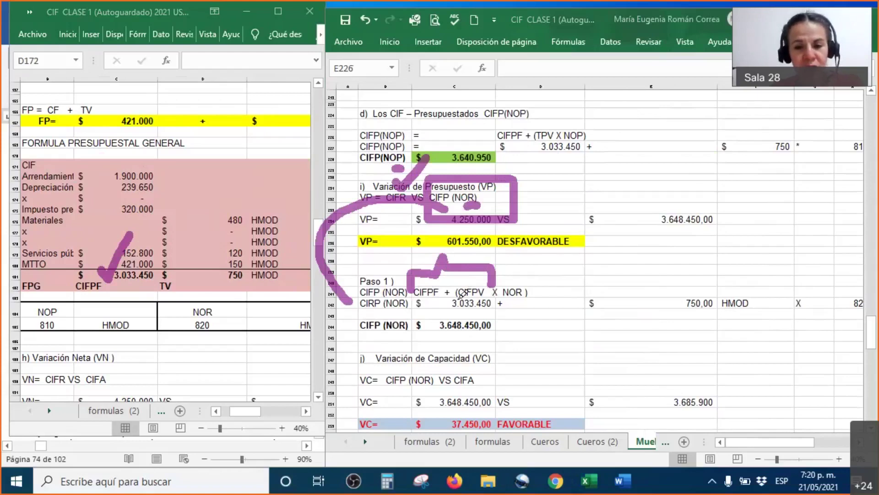
{"action": "mouse_move", "coordinate": [471, 275]}
{"action": "left_mouse_down"}
{"action": "mouse_move", "coordinate": [480, 285]}
{"action": "mouse_move", "coordinate": [503, 255]}
{"action": "left_mouse_up"}
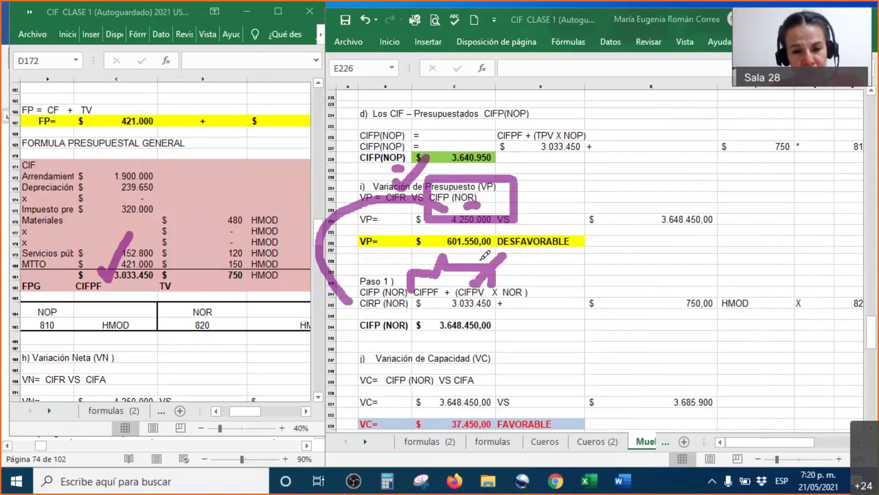
{"action": "mouse_move", "coordinate": [186, 260]}
{"action": "left_mouse_down"}
{"action": "mouse_move", "coordinate": [198, 270]}
{"action": "mouse_move", "coordinate": [238, 225]}
{"action": "left_mouse_up"}
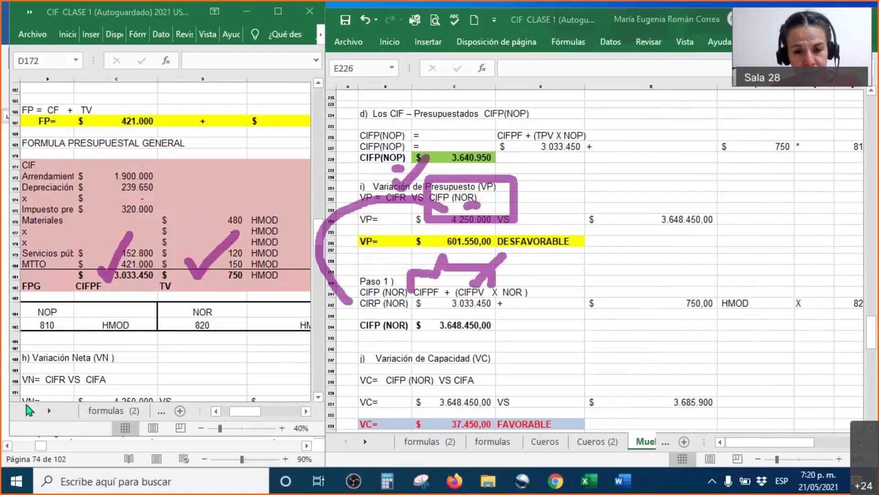
Narrow column E and select the CIFP (NOR) calculation cells in row 242
{"action": "left_click", "coordinate": [715, 86]}
{"action": "left_click_drag", "start_coordinate": [714, 86], "coordinate": [660, 87]}
{"action": "left_click_drag", "start_coordinate": [806, 303], "coordinate": [410, 303]}
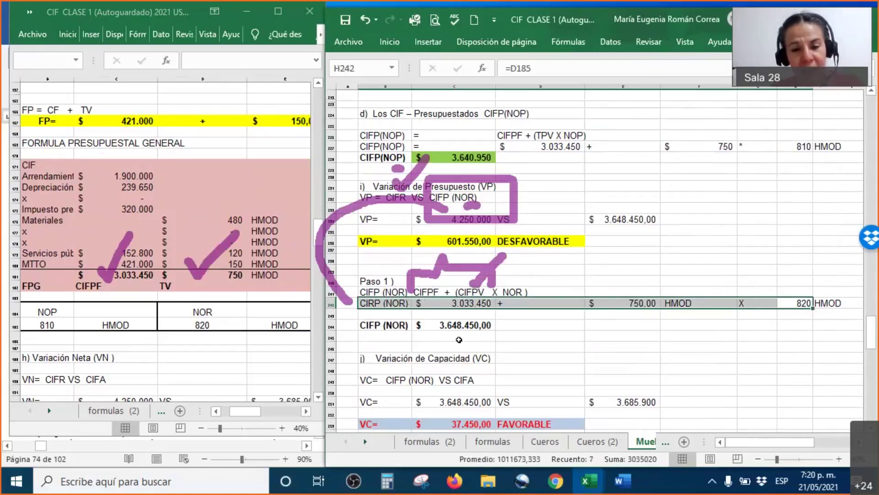
Fill the CIFP (NOR) result in C244 and the matching VP comparison amount in E234 with orange
{"action": "left_click", "coordinate": [459, 339]}
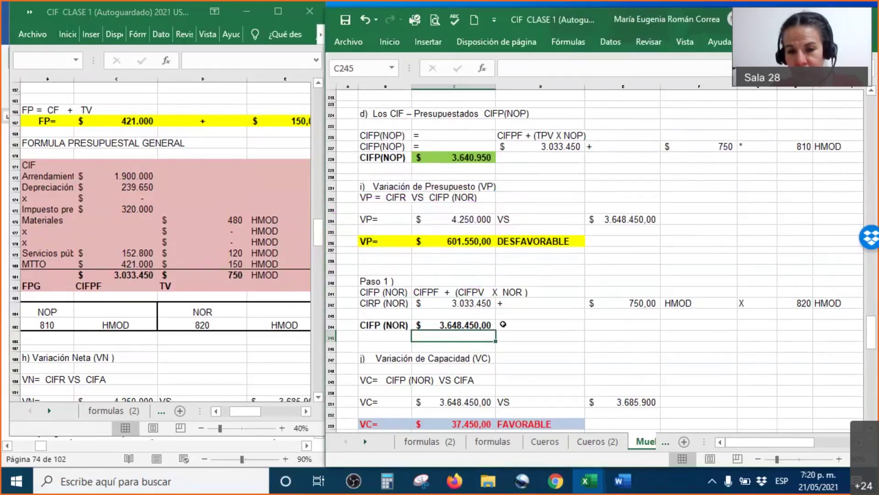
{"action": "right_click", "coordinate": [459, 326]}
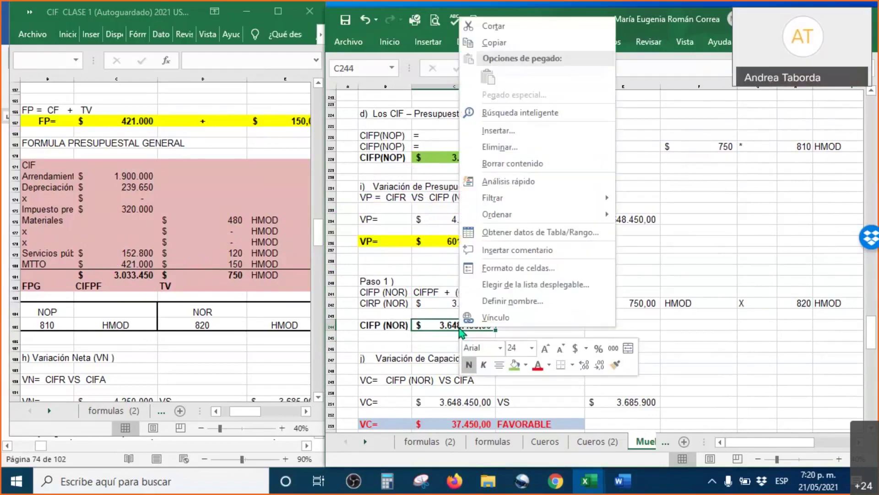
{"action": "left_click", "coordinate": [527, 365]}
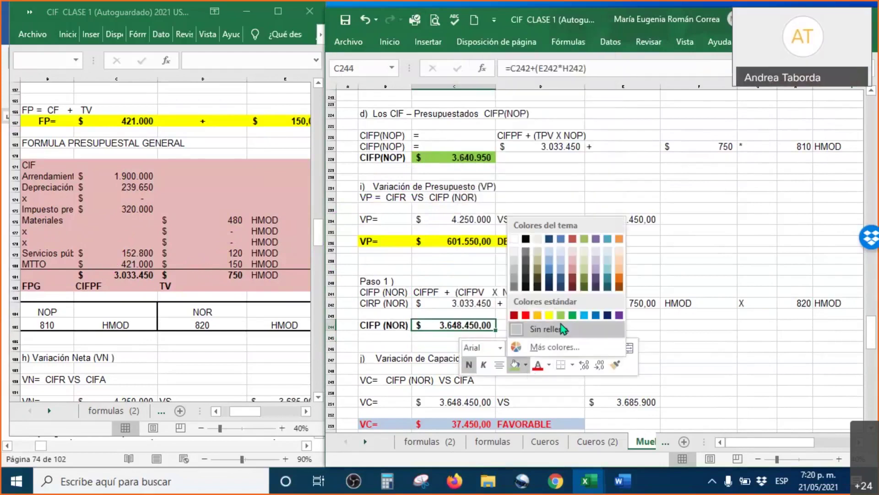
{"action": "left_click", "coordinate": [536, 315]}
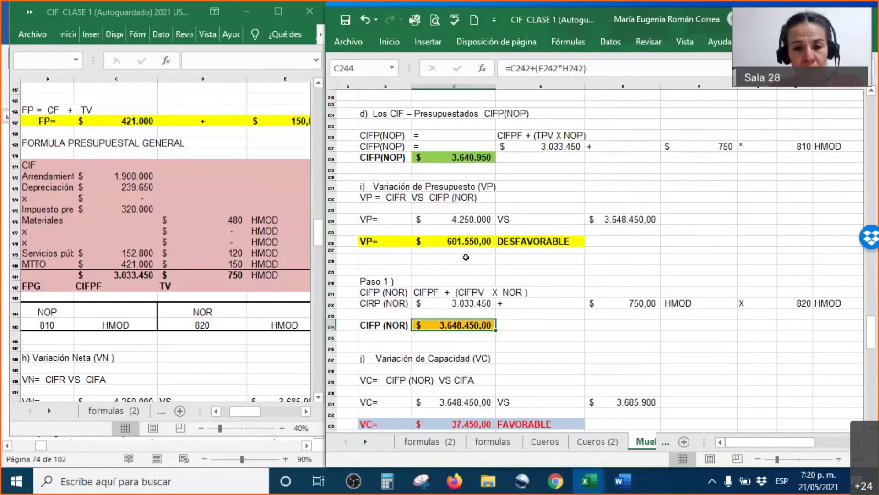
{"action": "left_click", "coordinate": [639, 222]}
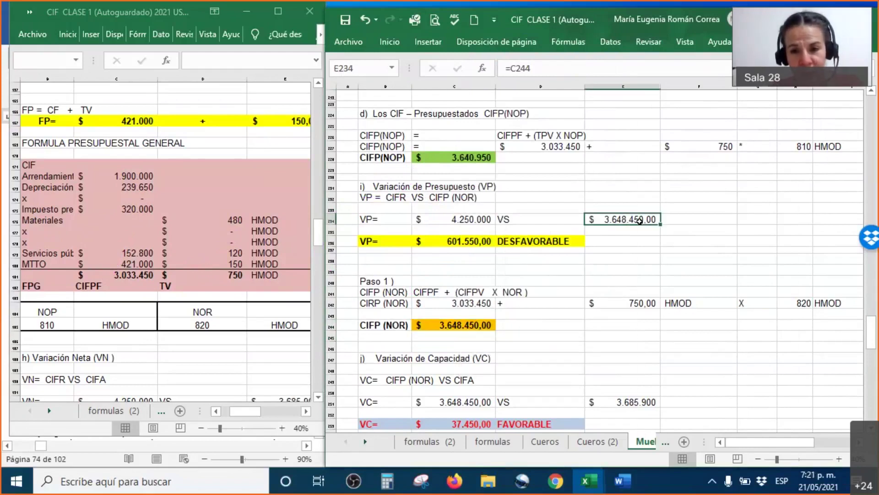
{"action": "right_click", "coordinate": [639, 220]}
{"action": "left_click", "coordinate": [696, 133]}
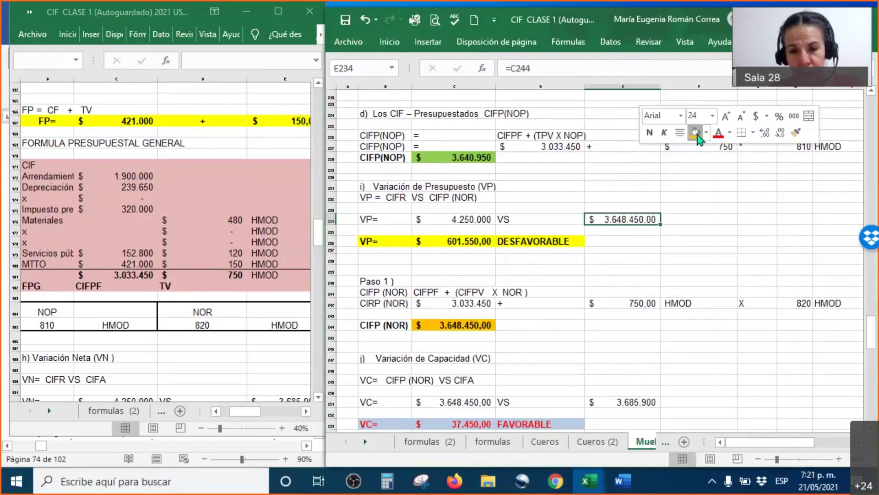
{"action": "left_click", "coordinate": [626, 257]}
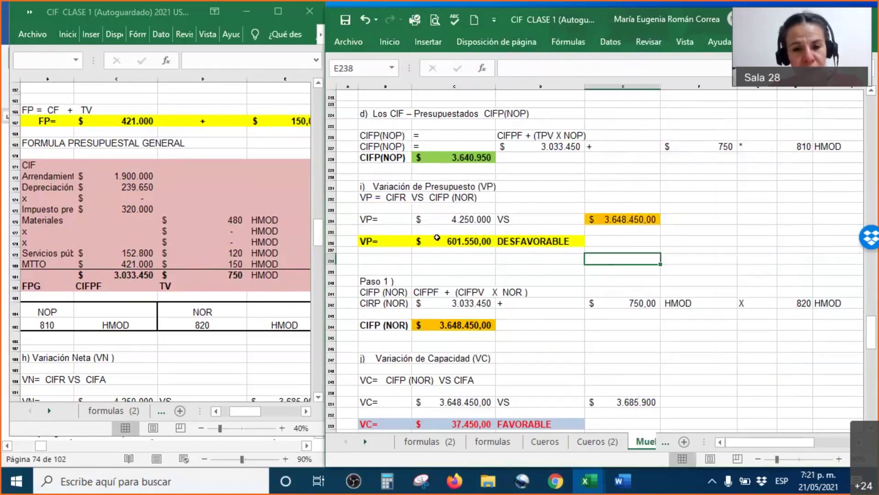
Examine the formulas behind the two VP comparison amounts and the VP result in row 236
{"action": "left_click", "coordinate": [453, 220]}
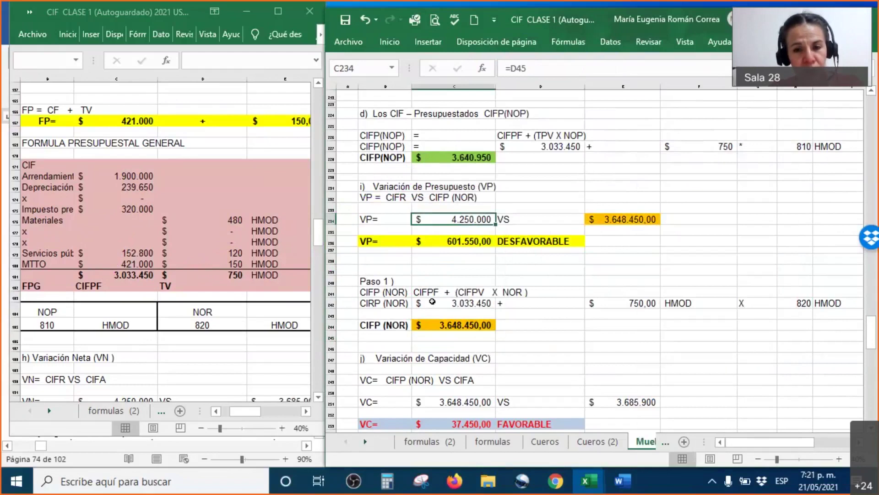
{"action": "left_click", "coordinate": [635, 218]}
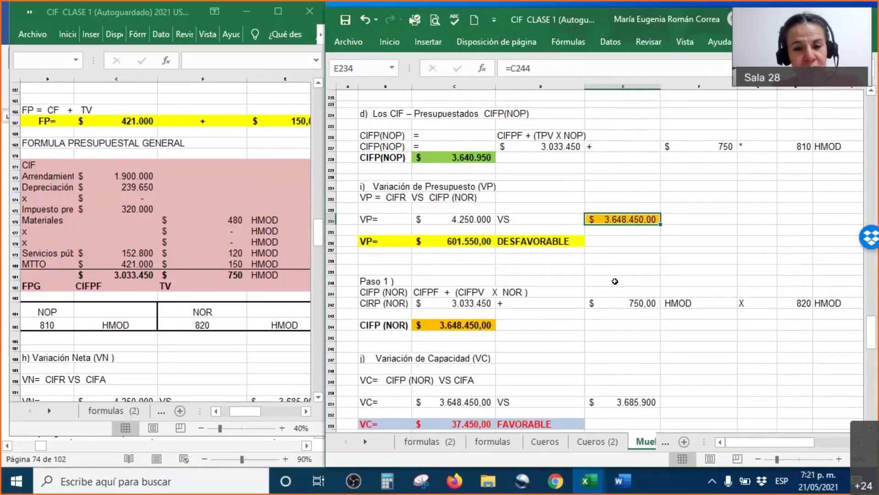
{"action": "left_click", "coordinate": [460, 256]}
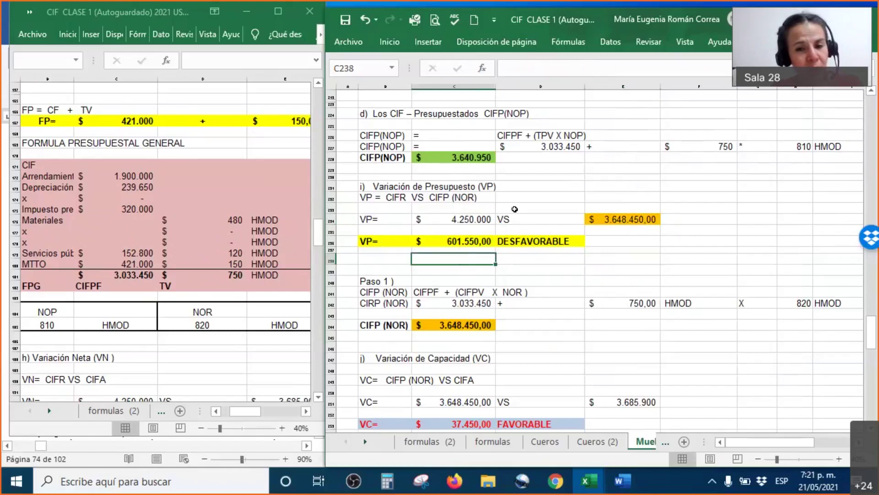
{"action": "left_click_drag", "start_coordinate": [426, 243], "coordinate": [549, 242]}
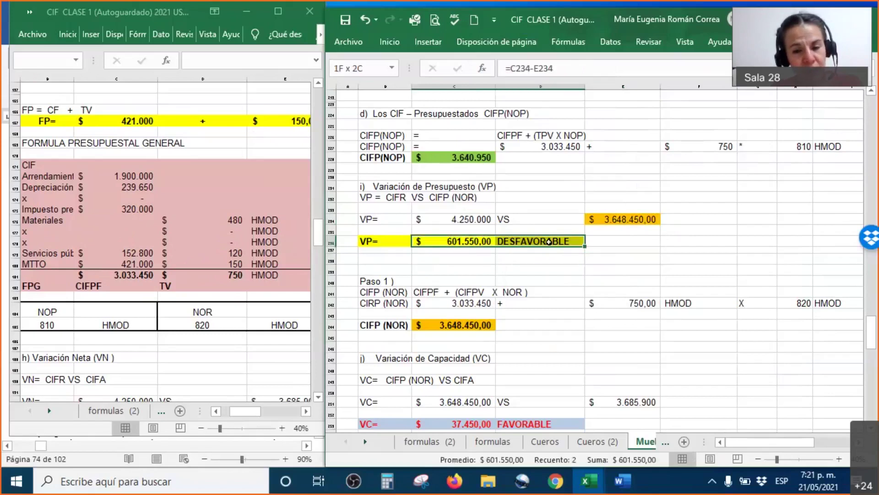
{"action": "right_click", "coordinate": [548, 242]}
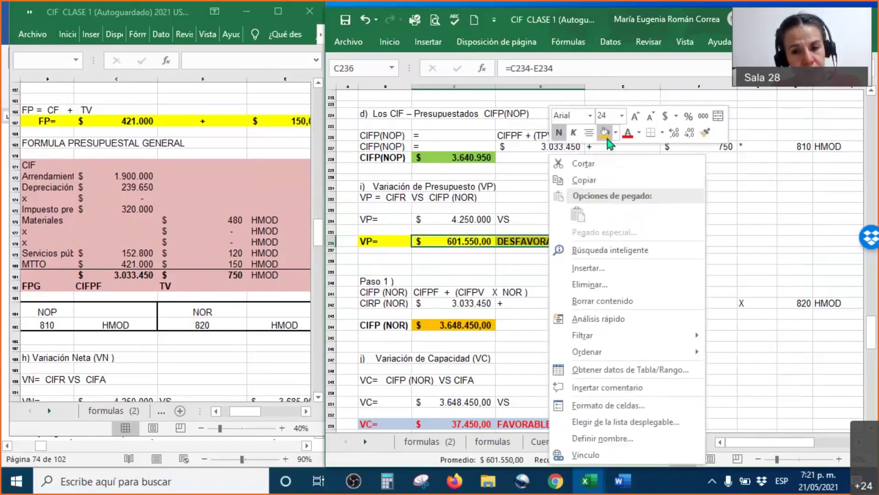
{"action": "key", "text": "Escape"}
{"action": "left_click", "coordinate": [645, 269]}
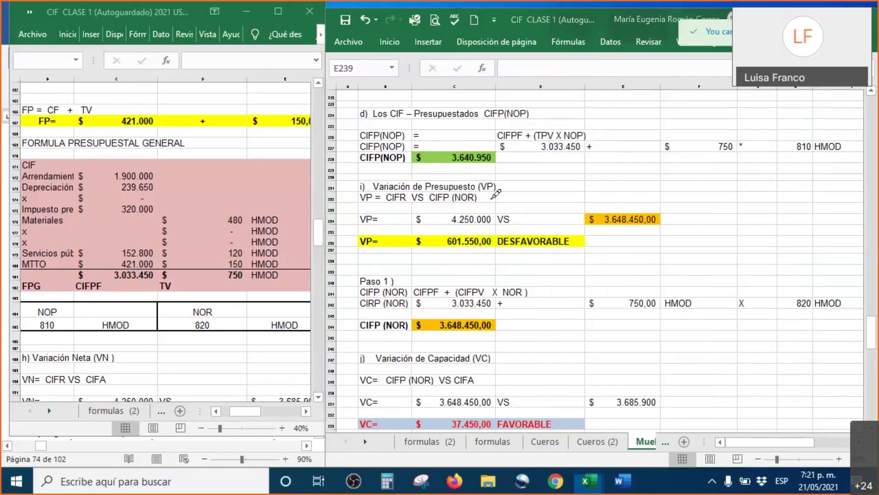
Annotate the Variación de Presupuesto with ticks above both compared amounts and a line under the VP result
{"action": "mouse_move", "coordinate": [478, 201]}
{"action": "left_mouse_down"}
{"action": "mouse_move", "coordinate": [485, 209]}
{"action": "mouse_move", "coordinate": [547, 171]}
{"action": "left_mouse_up"}
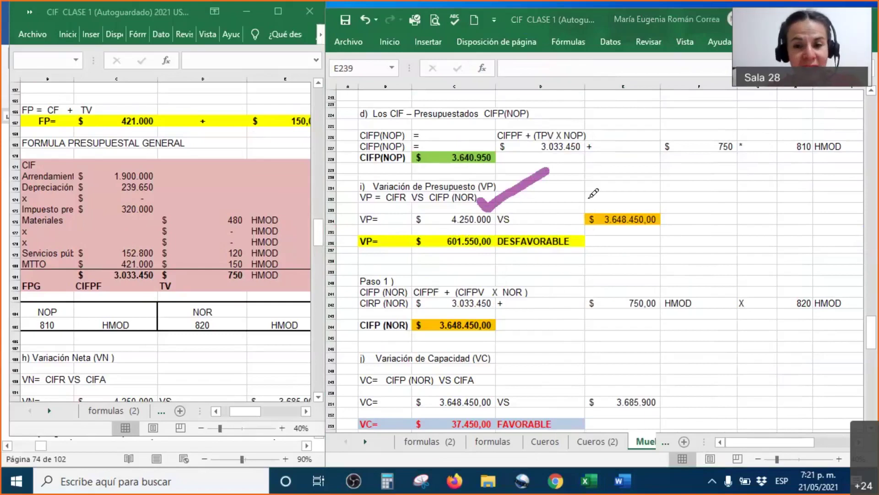
{"action": "left_click_drag", "start_coordinate": [624, 199], "coordinate": [678, 173]}
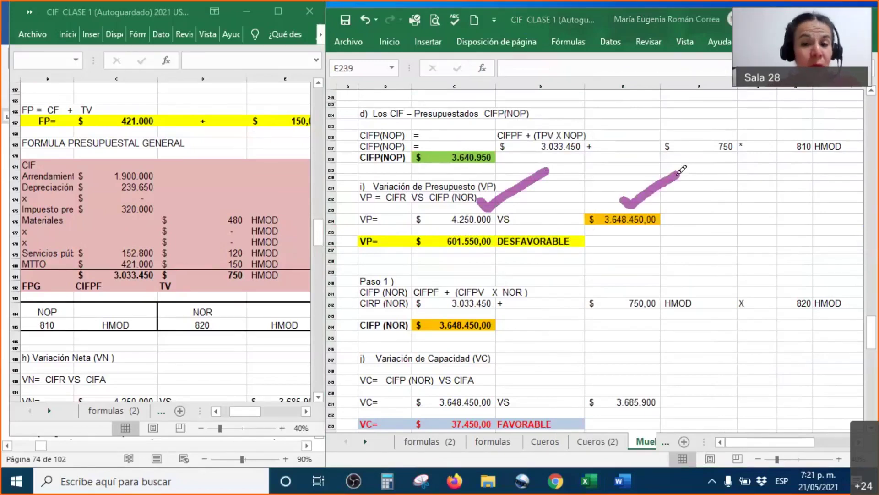
{"action": "left_click_drag", "start_coordinate": [430, 256], "coordinate": [525, 258]}
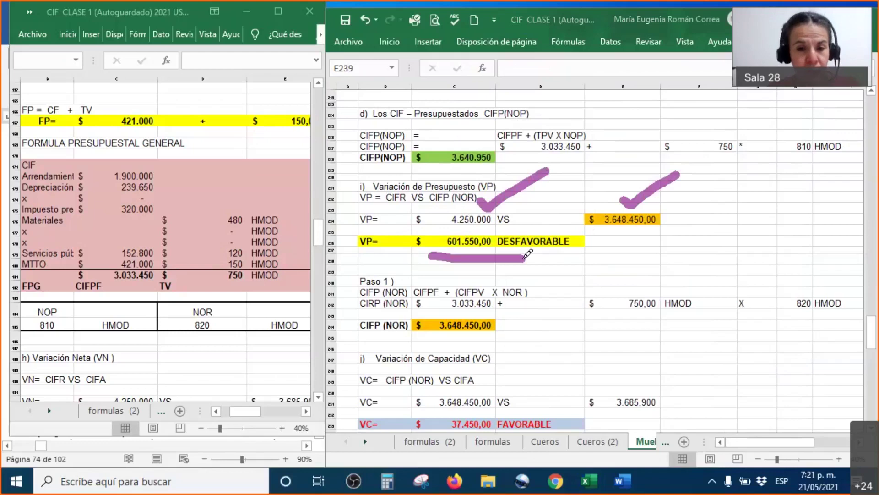
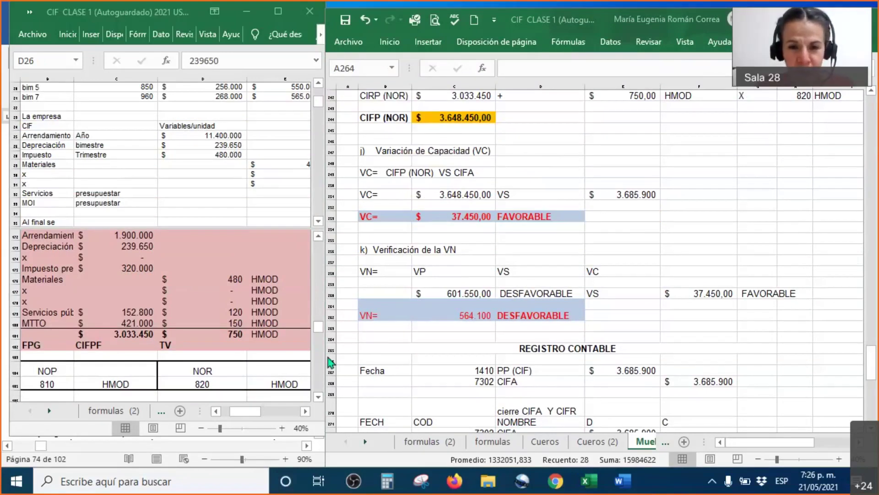
{"action": "scroll", "coordinate": [527, 319], "scroll_direction": "up", "scroll_amount": 3}
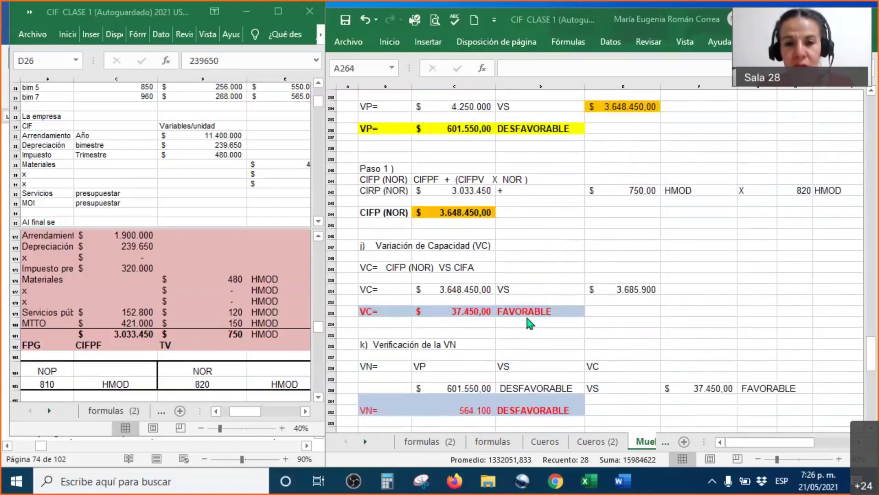
{"action": "scroll", "coordinate": [527, 319], "scroll_direction": "up", "scroll_amount": 2}
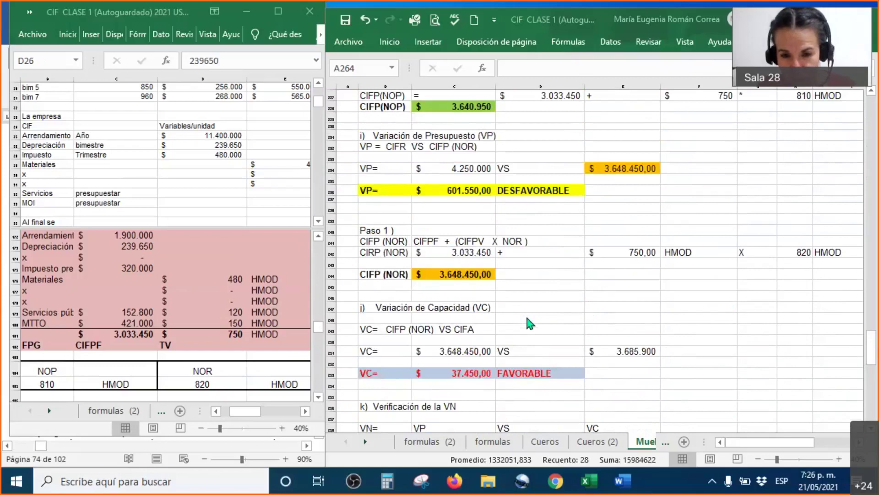
Circle the TV label and box the 750 HMOD rate in the pink cost table with the annotation pen
{"action": "scroll", "coordinate": [527, 318], "scroll_direction": "up", "scroll_amount": 1}
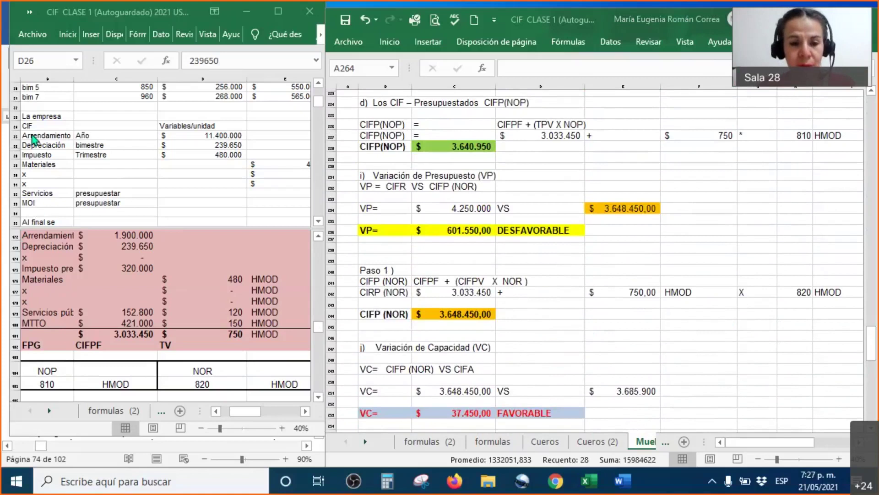
{"action": "mouse_move", "coordinate": [159, 327]}
{"action": "left_mouse_down"}
{"action": "mouse_move", "coordinate": [167, 363]}
{"action": "mouse_move", "coordinate": [172, 326]}
{"action": "mouse_move", "coordinate": [198, 350]}
{"action": "mouse_move", "coordinate": [276, 349]}
{"action": "mouse_move", "coordinate": [255, 321]}
{"action": "mouse_move", "coordinate": [205, 320]}
{"action": "mouse_move", "coordinate": [206, 327]}
{"action": "left_mouse_up"}
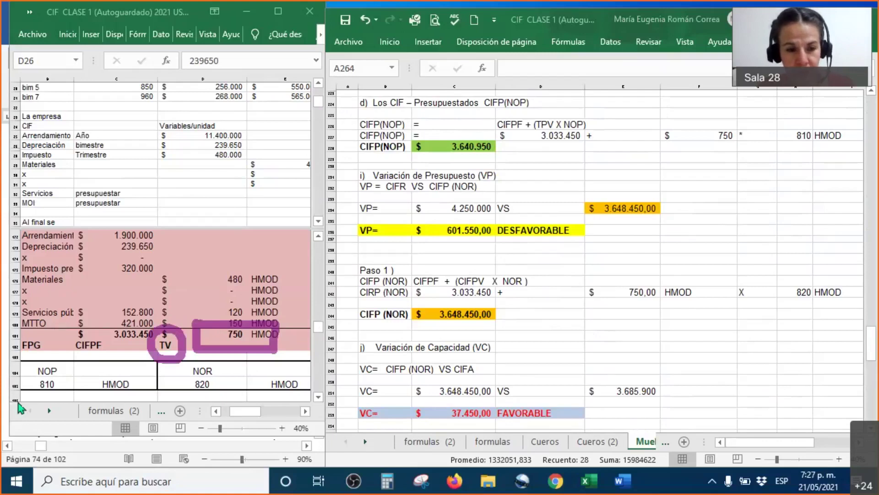
Enlarge the CIFP(NOP) formula text in D226, and tick its TPV term with a pen line linking it to the circled TV
{"action": "left_click", "coordinate": [513, 126]}
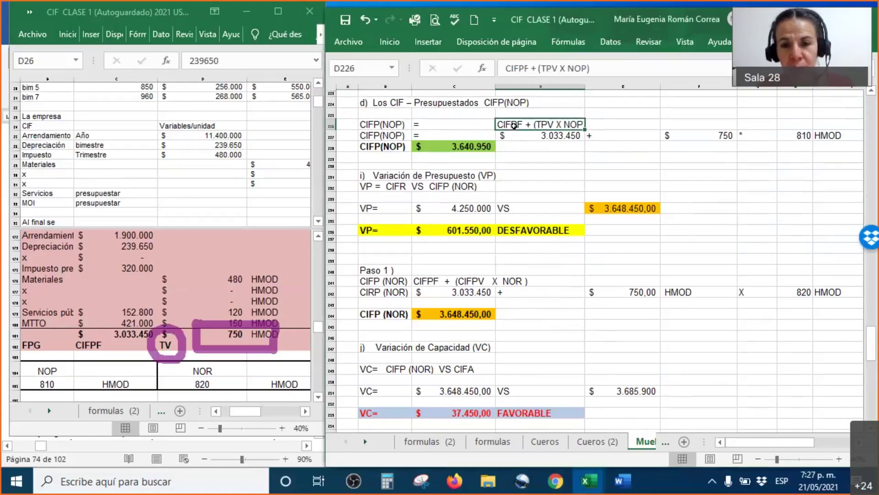
{"action": "right_click", "coordinate": [514, 127]}
{"action": "left_click", "coordinate": [600, 88]}
{"action": "left_click", "coordinate": [600, 87]}
{"action": "left_click", "coordinate": [600, 88]}
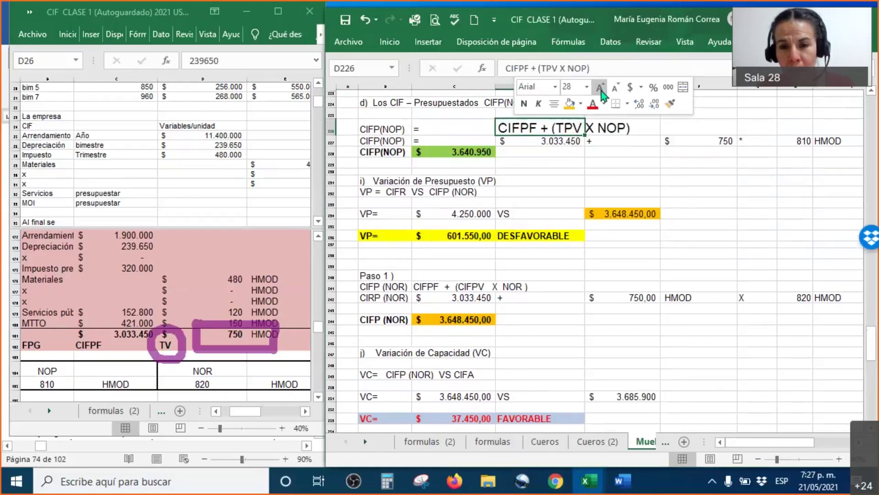
{"action": "left_click", "coordinate": [600, 88]}
{"action": "left_click", "coordinate": [600, 88]}
{"action": "left_click", "coordinate": [584, 209]}
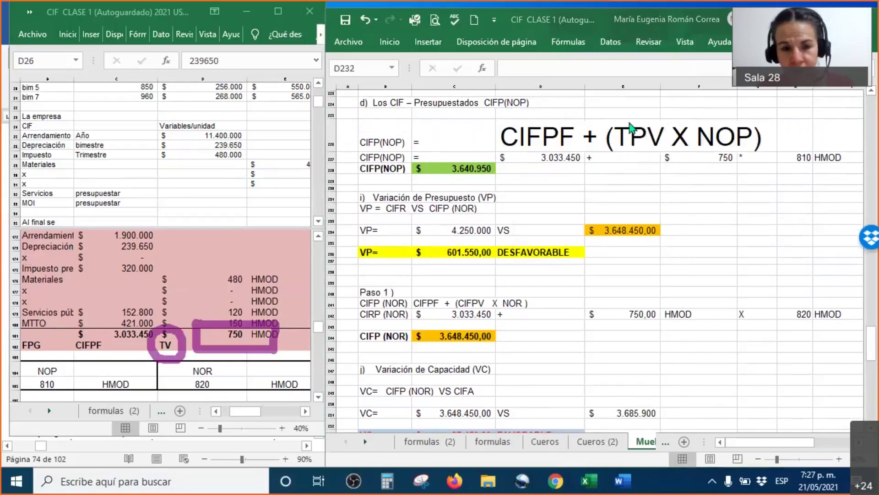
{"action": "mouse_move", "coordinate": [623, 114]}
{"action": "left_mouse_down"}
{"action": "mouse_move", "coordinate": [637, 123]}
{"action": "mouse_move", "coordinate": [677, 86]}
{"action": "left_mouse_up"}
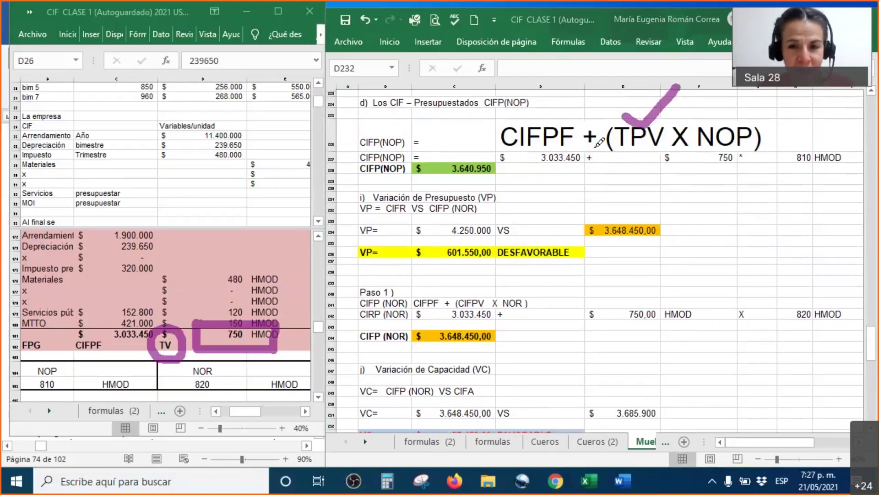
{"action": "mouse_move", "coordinate": [620, 109]}
{"action": "left_mouse_down"}
{"action": "mouse_move", "coordinate": [360, 121]}
{"action": "mouse_move", "coordinate": [181, 290]}
{"action": "mouse_move", "coordinate": [169, 322]}
{"action": "mouse_move", "coordinate": [176, 316]}
{"action": "left_mouse_up"}
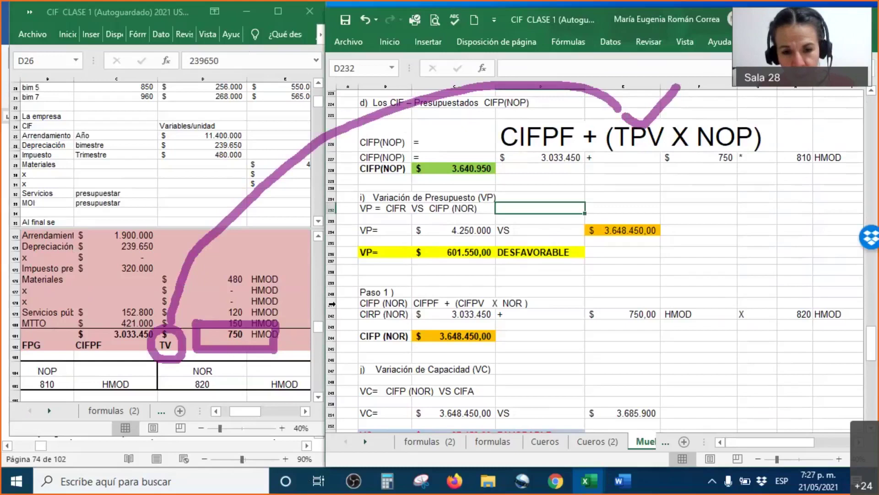
Enlarge the CIFP (NOR) formula in row 241 to font size 48
{"action": "left_click", "coordinate": [332, 303]}
{"action": "right_click", "coordinate": [332, 303]}
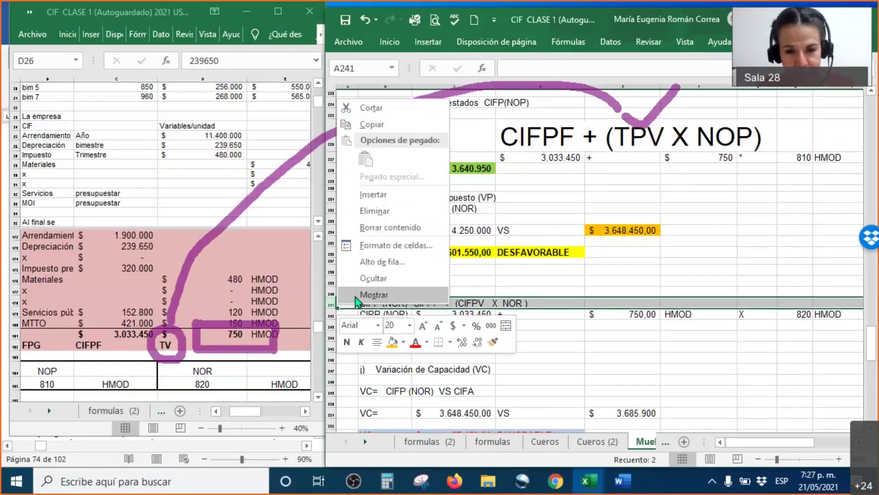
{"action": "left_click", "coordinate": [422, 326]}
{"action": "left_click", "coordinate": [422, 326]}
{"action": "left_click", "coordinate": [422, 327]}
{"action": "left_click", "coordinate": [422, 326]}
{"action": "left_click", "coordinate": [422, 326]}
{"action": "left_click", "coordinate": [422, 326]}
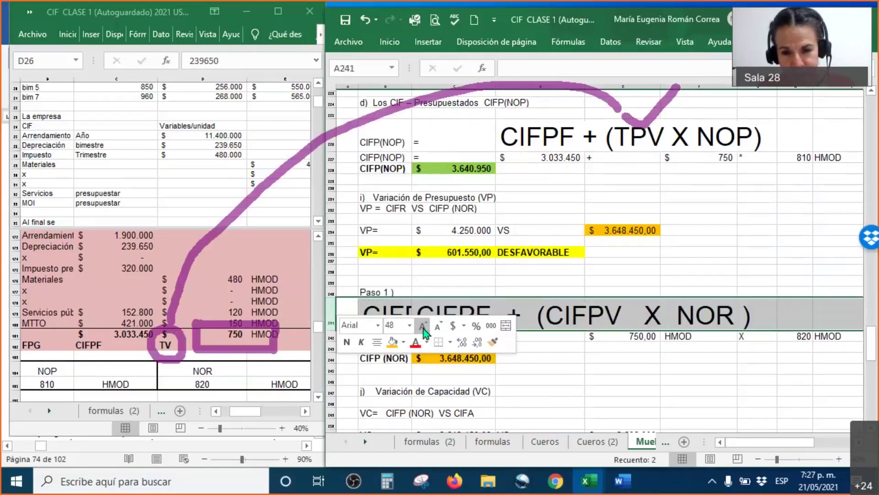
{"action": "left_click", "coordinate": [439, 326]}
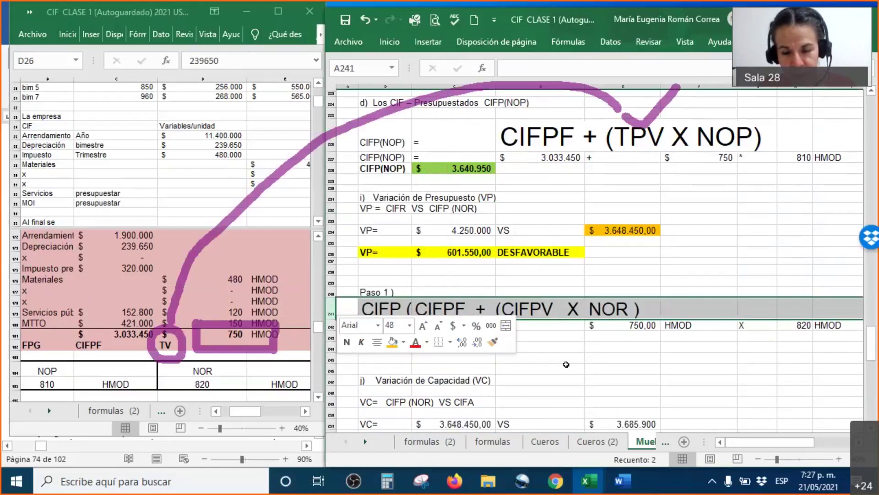
{"action": "left_click", "coordinate": [540, 369]}
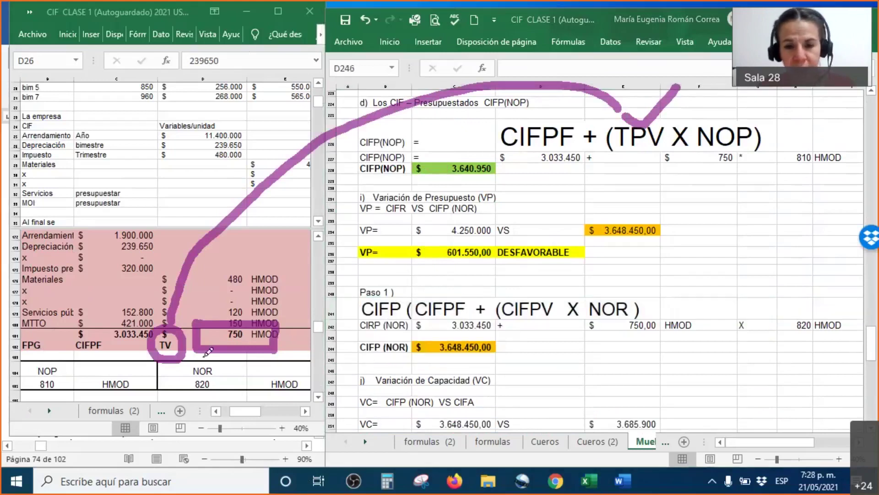
Tick the CIFPV term, link it to the circled TV by a pen line, and box the 750 rate in rows 227 and 242
{"action": "left_click_drag", "start_coordinate": [519, 285], "coordinate": [587, 259]}
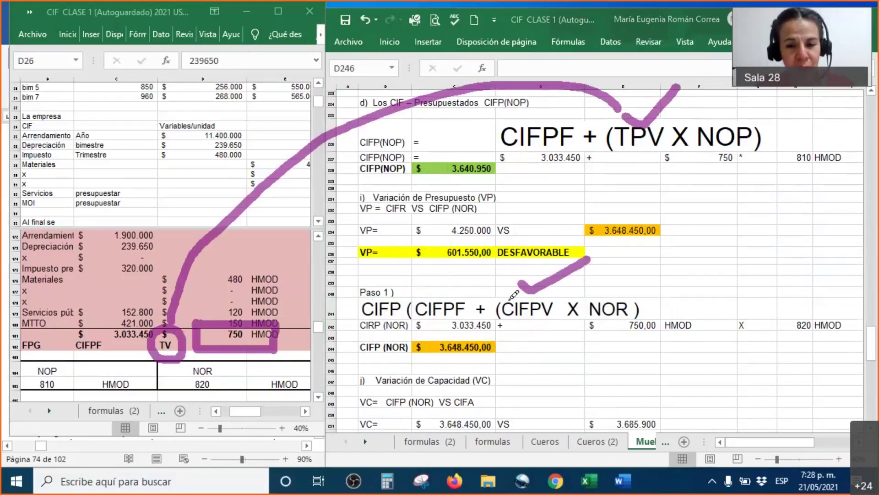
{"action": "mouse_move", "coordinate": [529, 275]}
{"action": "left_mouse_down"}
{"action": "mouse_move", "coordinate": [522, 242]}
{"action": "mouse_move", "coordinate": [274, 249]}
{"action": "mouse_move", "coordinate": [174, 319]}
{"action": "left_mouse_up"}
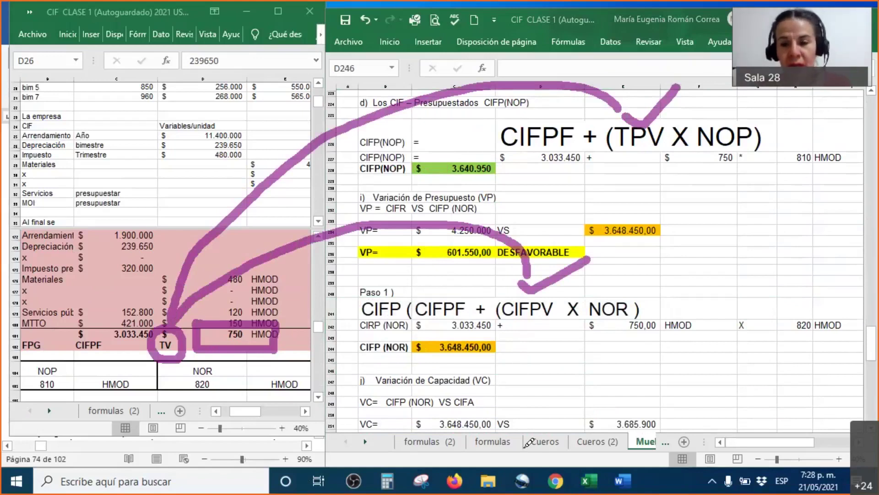
{"action": "mouse_move", "coordinate": [662, 141]}
{"action": "left_mouse_down"}
{"action": "mouse_move", "coordinate": [661, 187]}
{"action": "mouse_move", "coordinate": [770, 160]}
{"action": "mouse_move", "coordinate": [661, 148]}
{"action": "left_mouse_up"}
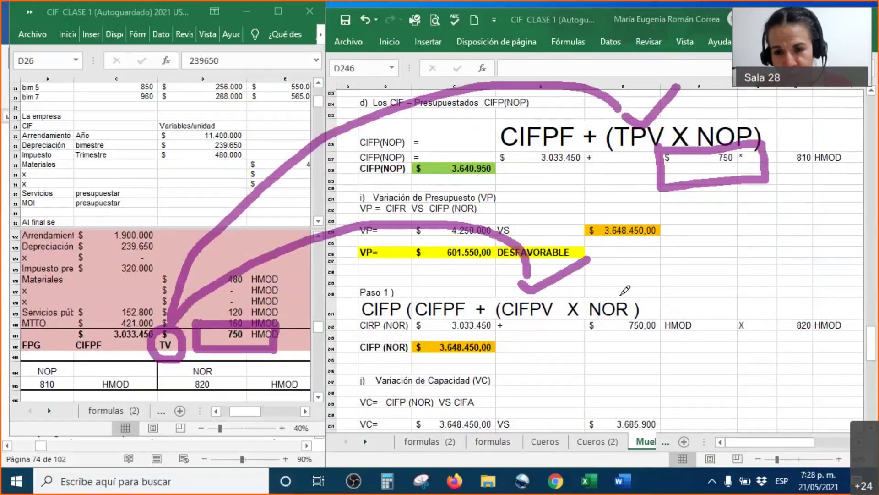
{"action": "mouse_move", "coordinate": [579, 313]}
{"action": "left_mouse_down"}
{"action": "mouse_move", "coordinate": [687, 359]}
{"action": "mouse_move", "coordinate": [739, 303]}
{"action": "mouse_move", "coordinate": [583, 305]}
{"action": "left_mouse_up"}
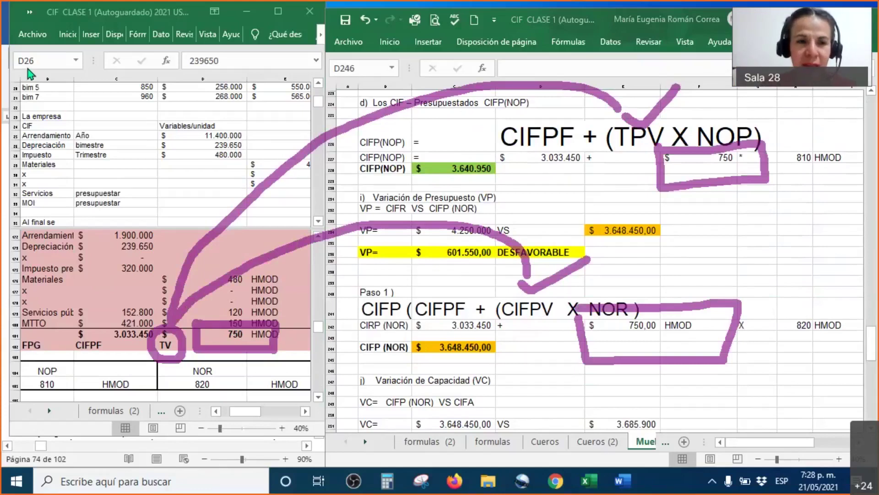
Zoom in and widen the calculation window so the Variación de Capacidad (VC) section shows from its first column
{"action": "scroll", "coordinate": [500, 218], "scroll_direction": "down", "scroll_amount": 5}
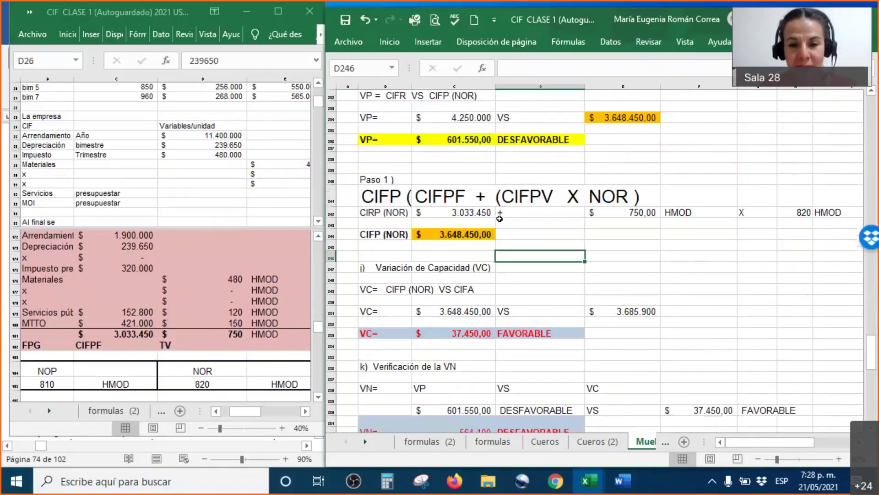
{"action": "scroll", "coordinate": [500, 218], "scroll_direction": "down", "scroll_amount": 2}
{"action": "scroll", "coordinate": [500, 219], "scroll_direction": "up", "scroll_amount": 1}
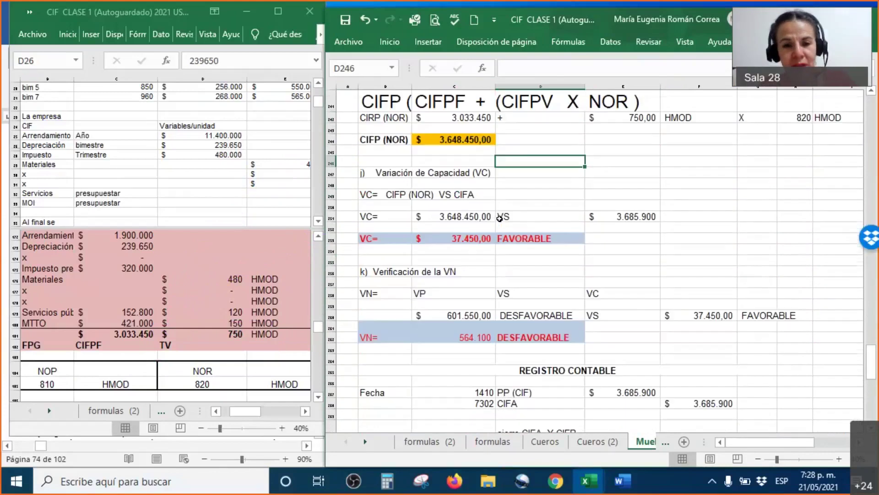
{"action": "scroll", "coordinate": [499, 219], "scroll_direction": "up", "scroll_amount": 1}
{"action": "scroll", "coordinate": [500, 218], "scroll_direction": "up", "scroll_amount": 3}
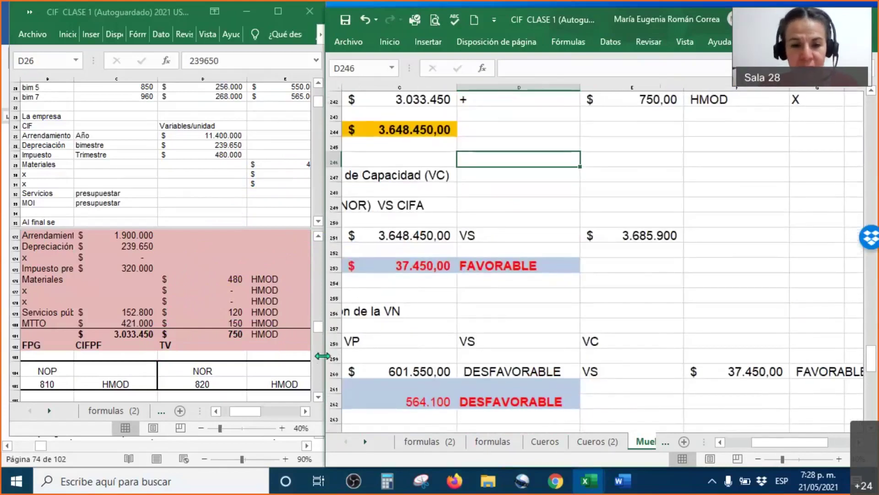
{"action": "left_click_drag", "start_coordinate": [241, 353], "coordinate": [235, 353]}
{"action": "left_click", "coordinate": [402, 327]}
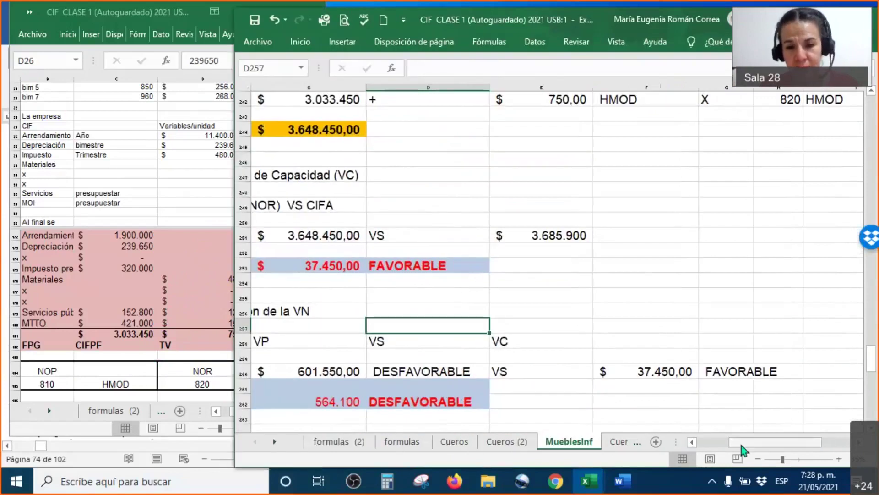
{"action": "left_click_drag", "start_coordinate": [741, 446], "coordinate": [699, 449]}
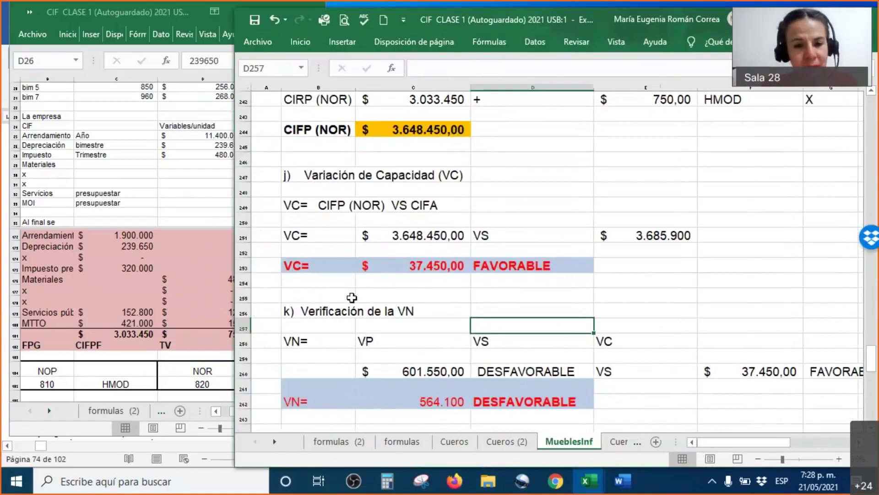
{"action": "scroll", "coordinate": [458, 293], "scroll_direction": "up", "scroll_amount": 1}
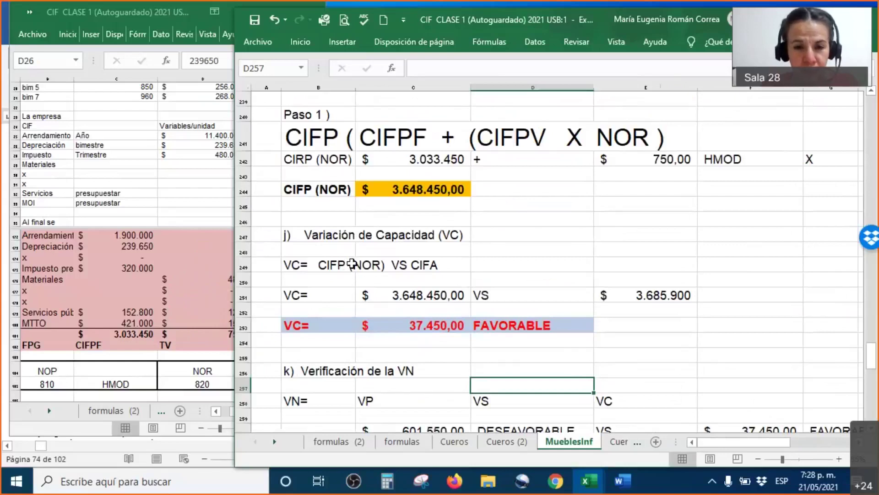
Copy the orange format of the CIFP (NOR) result in C244 to the VC comparison amount in C251
{"action": "left_click", "coordinate": [423, 191]}
{"action": "right_click", "coordinate": [424, 192]}
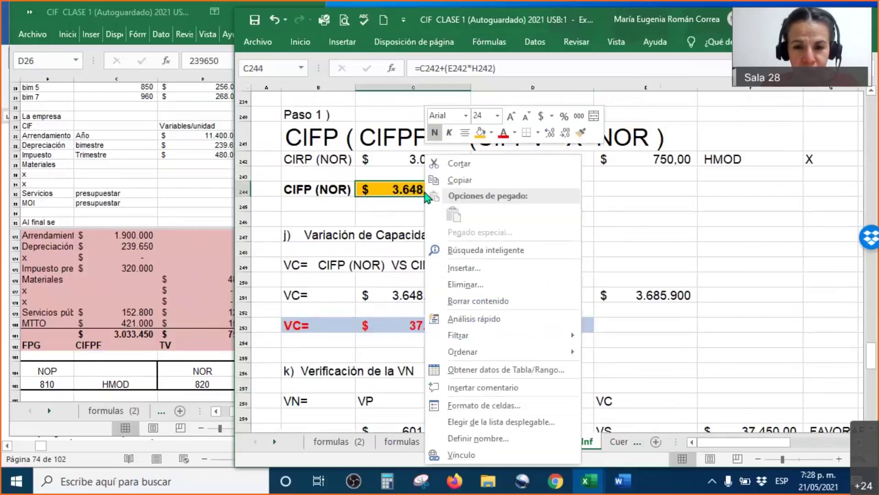
{"action": "key", "text": "Escape"}
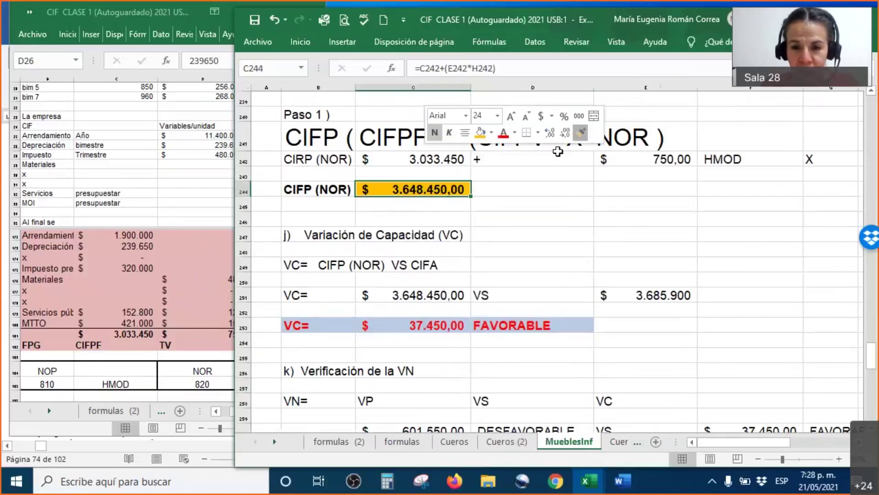
{"action": "left_click", "coordinate": [581, 133]}
{"action": "left_click", "coordinate": [428, 295]}
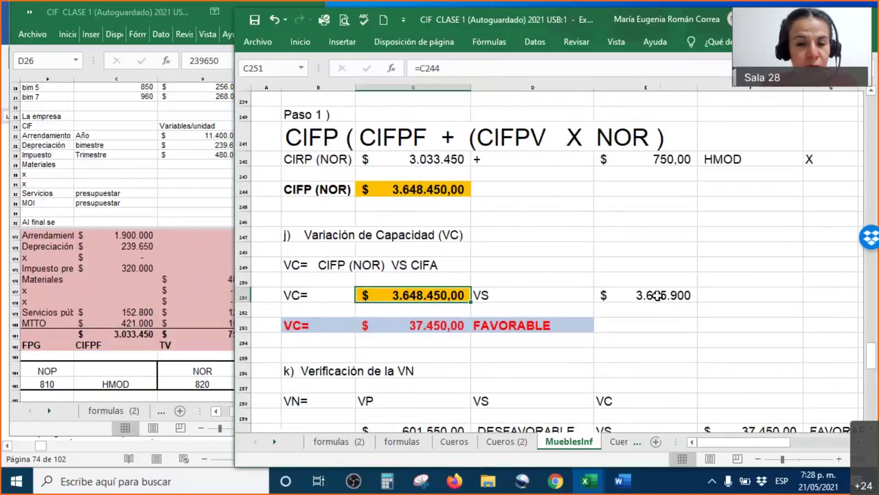
Copy the green format of the CIFA result in C202 to the VC comparison amount in E251
{"action": "left_click_drag", "start_coordinate": [657, 295], "coordinate": [676, 316]}
{"action": "left_click", "coordinate": [666, 293]}
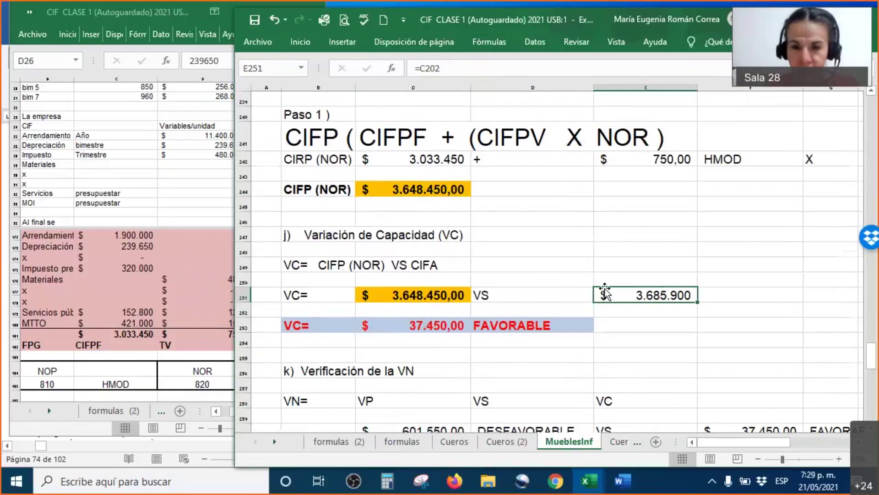
{"action": "scroll", "coordinate": [507, 224], "scroll_direction": "up", "scroll_amount": 8}
{"action": "scroll", "coordinate": [510, 230], "scroll_direction": "up", "scroll_amount": 6}
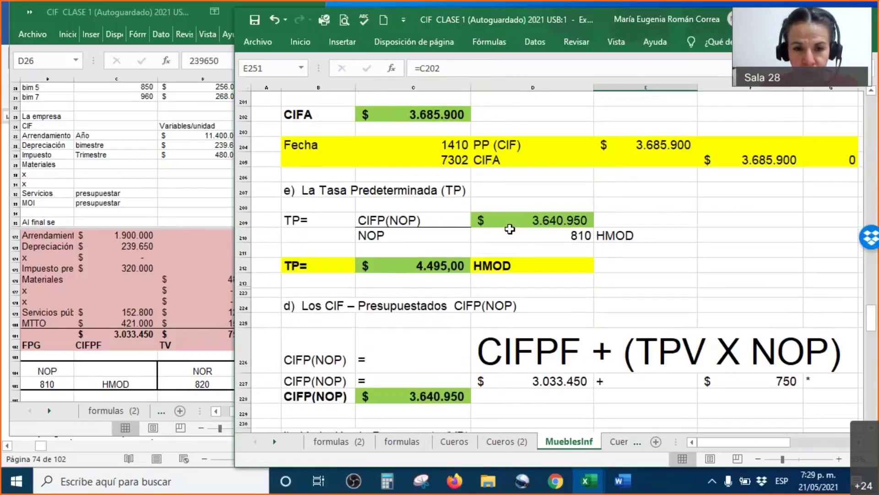
{"action": "left_click", "coordinate": [446, 207]}
{"action": "right_click", "coordinate": [442, 207]}
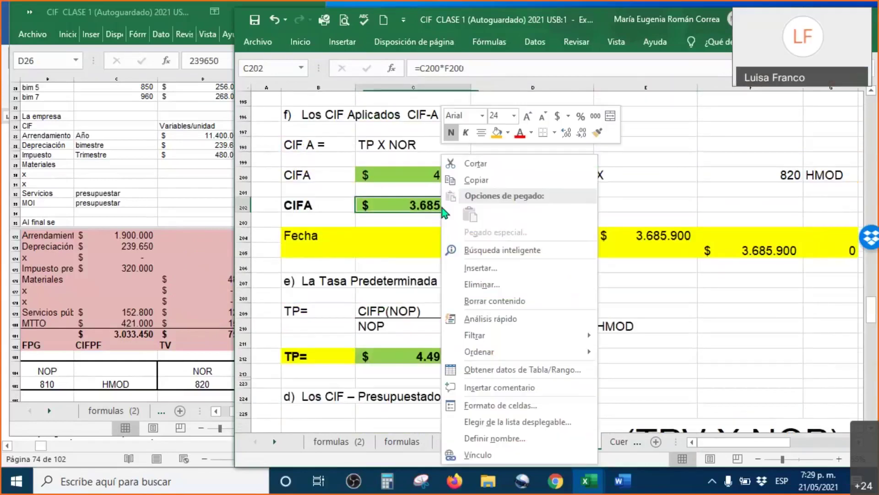
{"action": "left_click", "coordinate": [597, 134]}
{"action": "scroll", "coordinate": [659, 351], "scroll_direction": "down", "scroll_amount": 13}
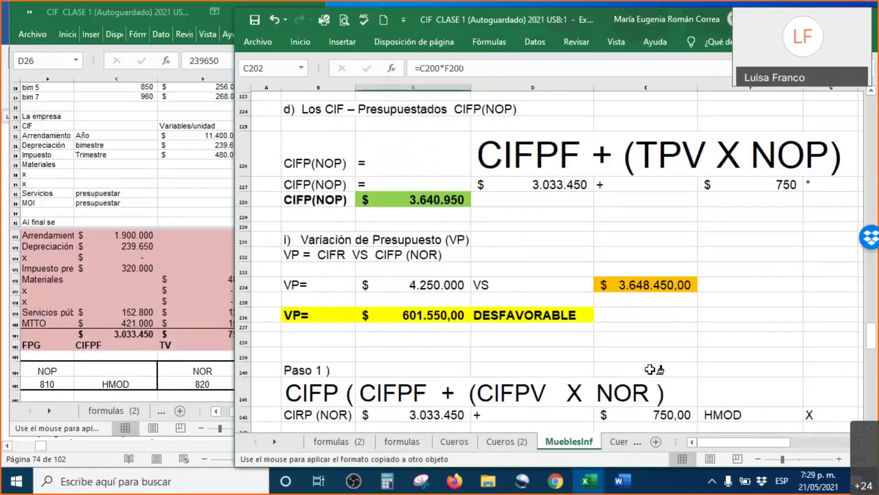
{"action": "left_click", "coordinate": [655, 350]}
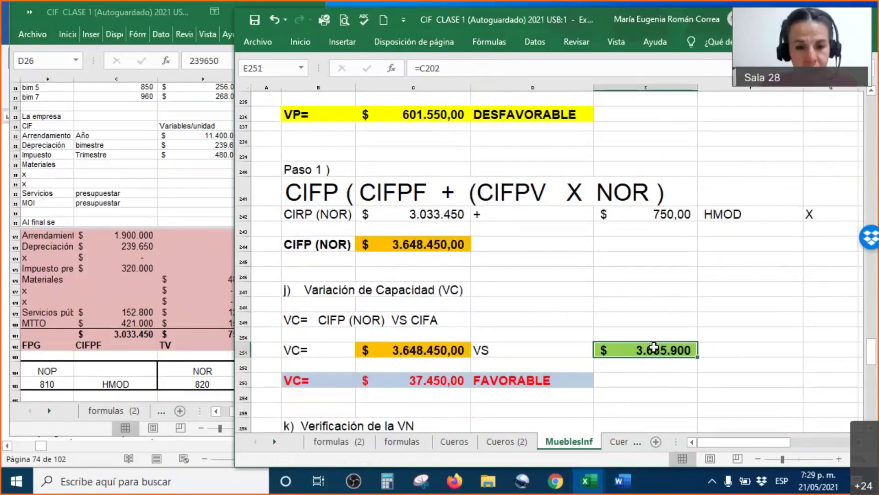
Annotate the Variación de Capacidad with ticks beside both compared amounts in row 251 and a bracket under each
{"action": "scroll", "coordinate": [644, 370], "scroll_direction": "down", "scroll_amount": 2}
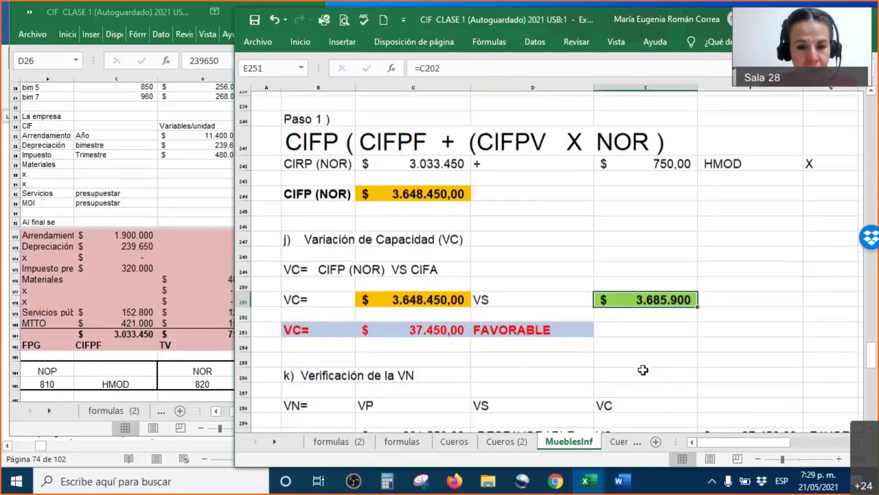
{"action": "scroll", "coordinate": [644, 370], "scroll_direction": "down", "scroll_amount": 1}
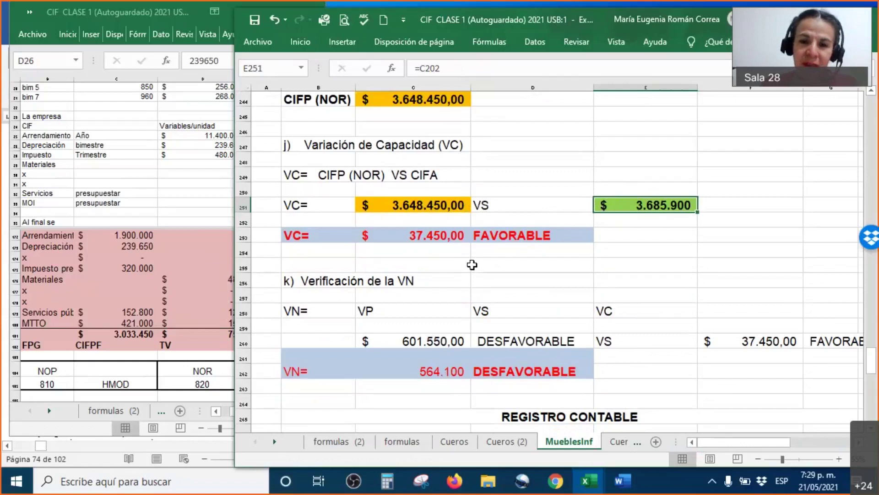
{"action": "left_click", "coordinate": [705, 10]}
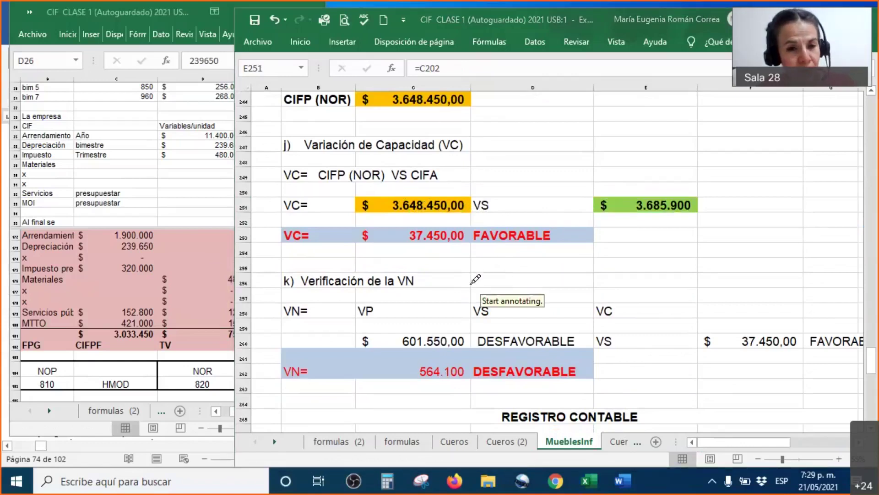
{"action": "mouse_move", "coordinate": [335, 194]}
{"action": "left_mouse_down"}
{"action": "mouse_move", "coordinate": [346, 201]}
{"action": "mouse_move", "coordinate": [386, 167]}
{"action": "left_mouse_up"}
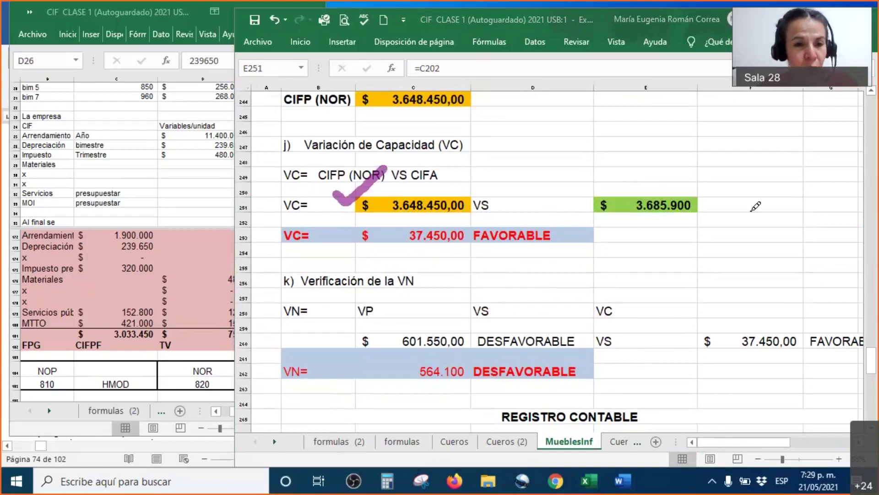
{"action": "left_click_drag", "start_coordinate": [638, 185], "coordinate": [677, 165]}
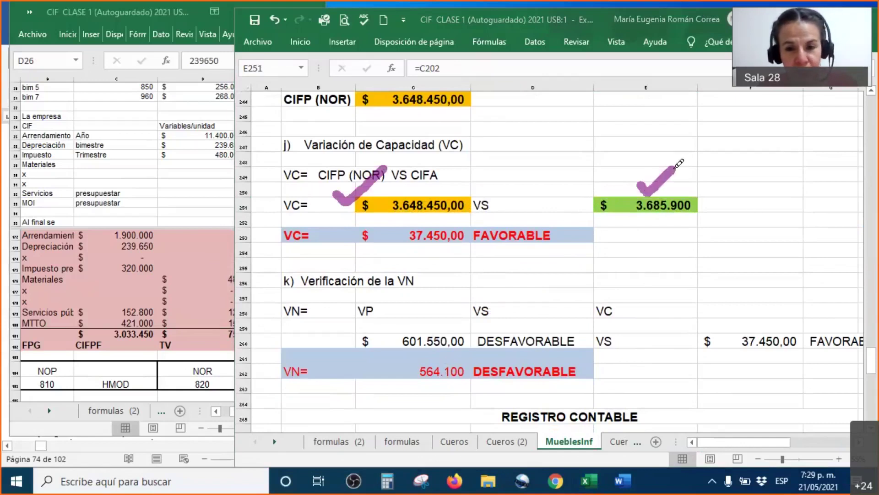
{"action": "mouse_move", "coordinate": [407, 206]}
{"action": "left_mouse_down"}
{"action": "mouse_move", "coordinate": [408, 220]}
{"action": "mouse_move", "coordinate": [457, 220]}
{"action": "left_mouse_up"}
{"action": "mouse_move", "coordinate": [653, 209]}
{"action": "left_mouse_down"}
{"action": "mouse_move", "coordinate": [656, 224]}
{"action": "mouse_move", "coordinate": [700, 227]}
{"action": "mouse_move", "coordinate": [702, 207]}
{"action": "left_mouse_up"}
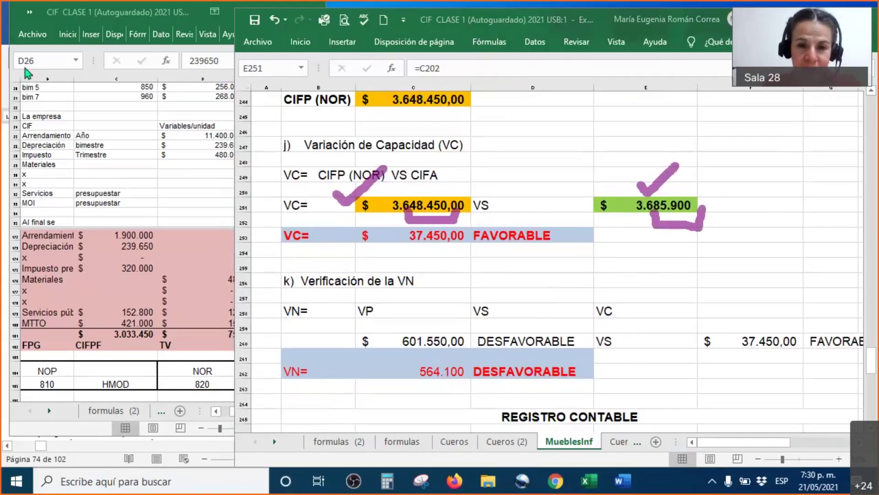
Zoom out the calculation window to review Variación de Presupuesto, Variación de Capacidad and Verificación de la VN together with all their columns
{"action": "scroll", "coordinate": [363, 224], "scroll_direction": "down", "scroll_amount": 2}
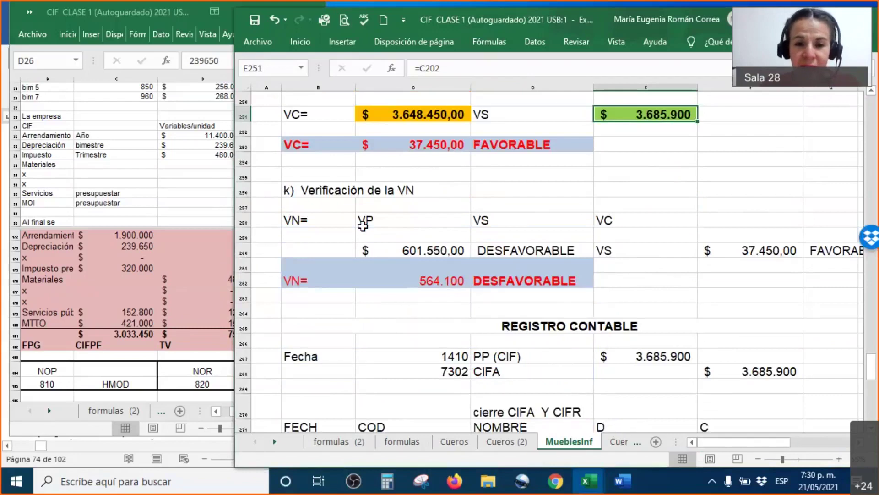
{"action": "scroll", "coordinate": [457, 205], "scroll_direction": "up", "scroll_amount": 3}
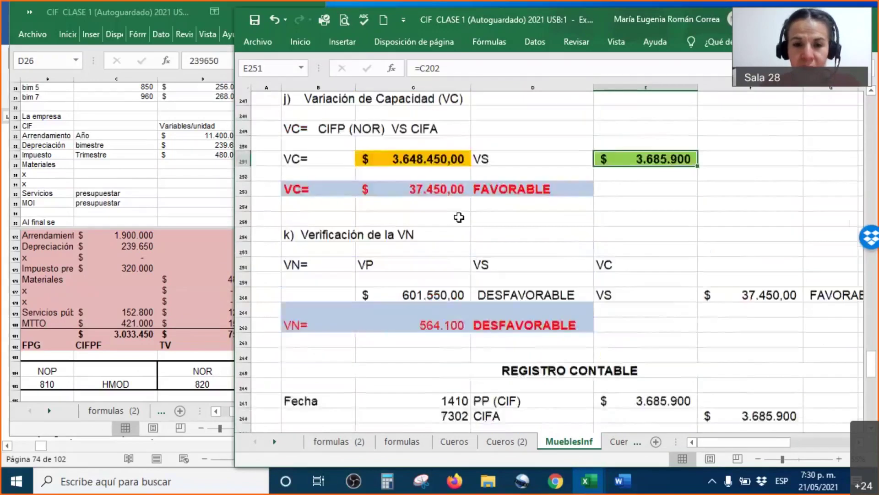
{"action": "scroll", "coordinate": [416, 278], "scroll_direction": "up", "scroll_amount": 1}
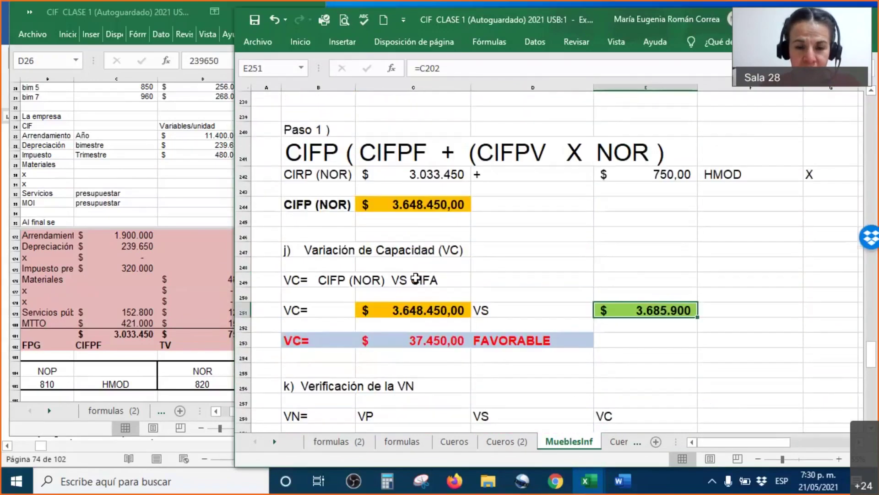
{"action": "scroll", "coordinate": [415, 278], "scroll_direction": "down", "scroll_amount": 3}
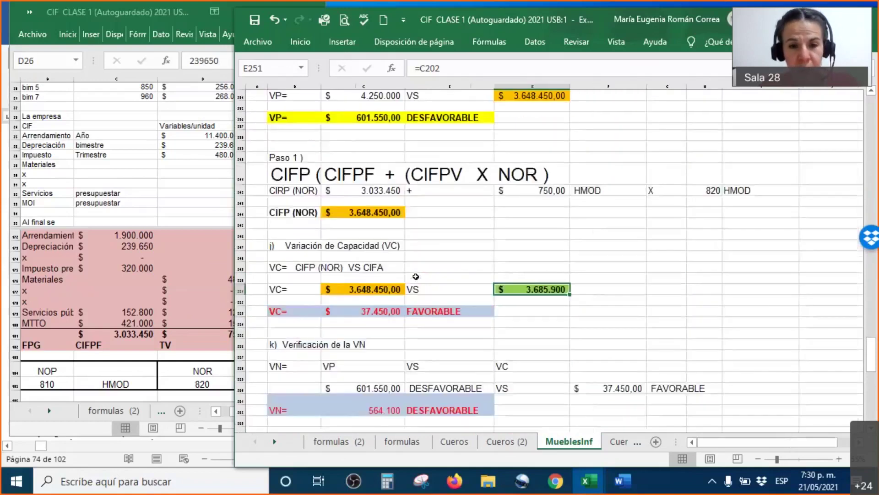
{"action": "scroll", "coordinate": [505, 253], "scroll_direction": "down", "scroll_amount": 2}
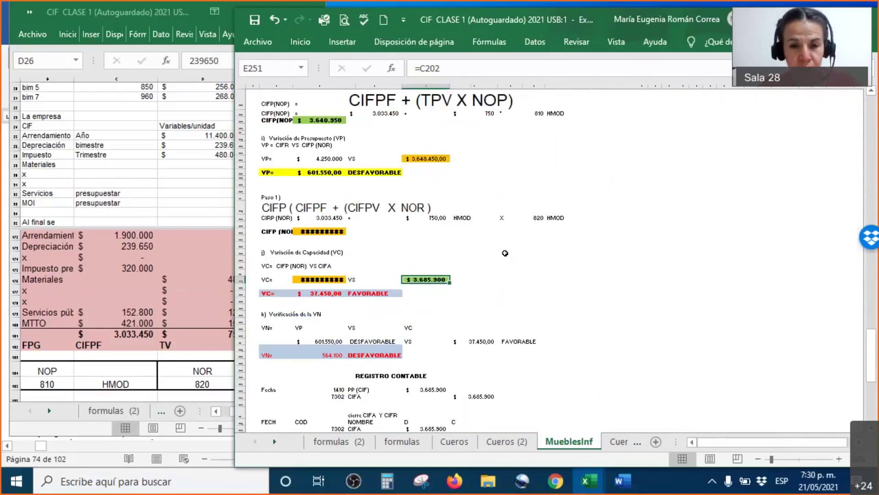
{"action": "scroll", "coordinate": [505, 252], "scroll_direction": "up", "scroll_amount": 2}
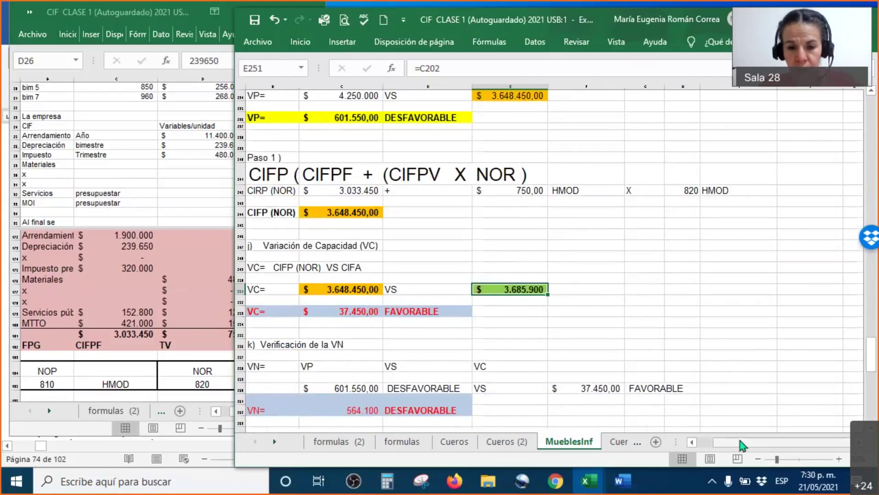
{"action": "left_click_drag", "start_coordinate": [742, 444], "coordinate": [725, 444]}
{"action": "scroll", "coordinate": [525, 356], "scroll_direction": "down", "scroll_amount": 2}
{"action": "scroll", "coordinate": [525, 355], "scroll_direction": "up", "scroll_amount": 2}
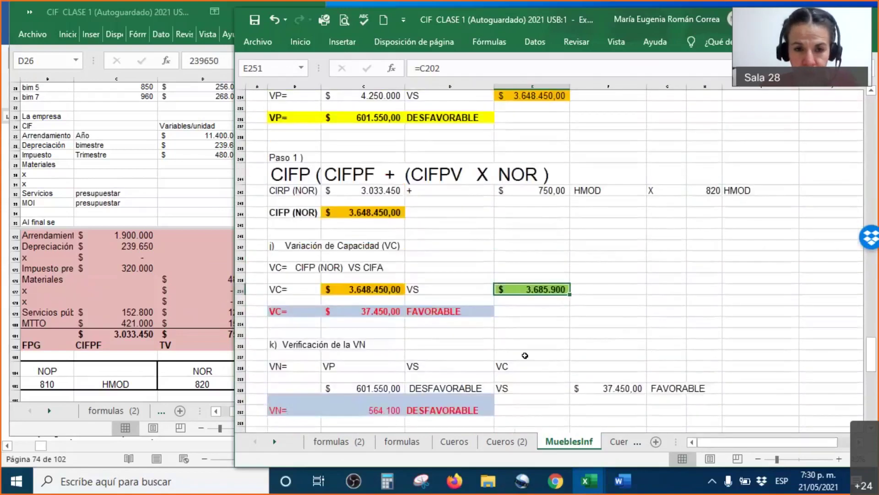
Delete the two blank rows 238 and 239 above the Paso 1 CIFP (NOR) formula
{"action": "left_click_drag", "start_coordinate": [241, 137], "coordinate": [246, 142]}
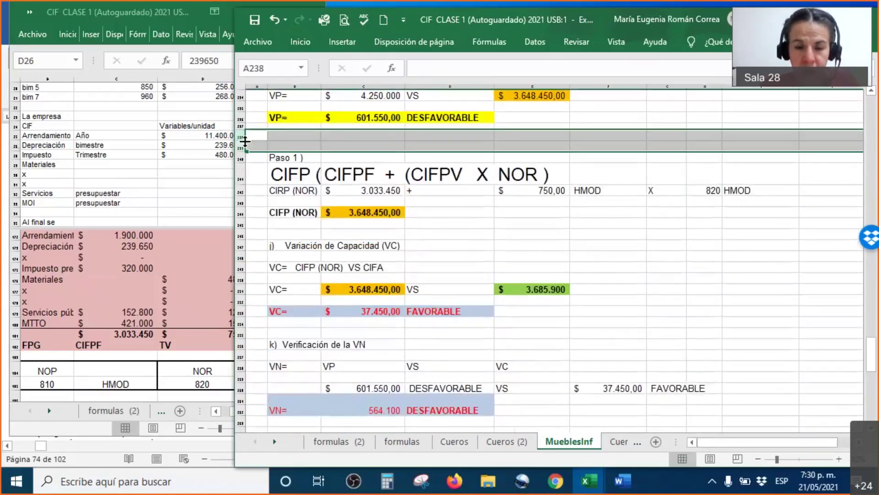
{"action": "right_click", "coordinate": [245, 142]}
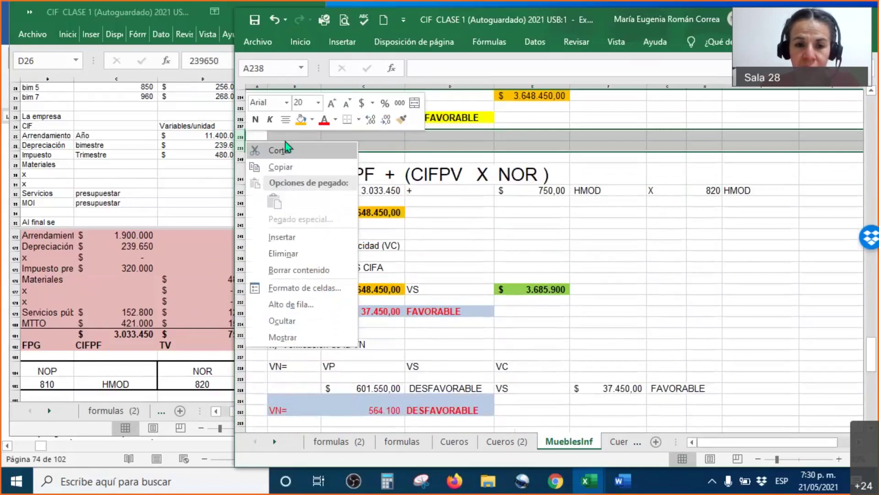
{"action": "left_click", "coordinate": [298, 253]}
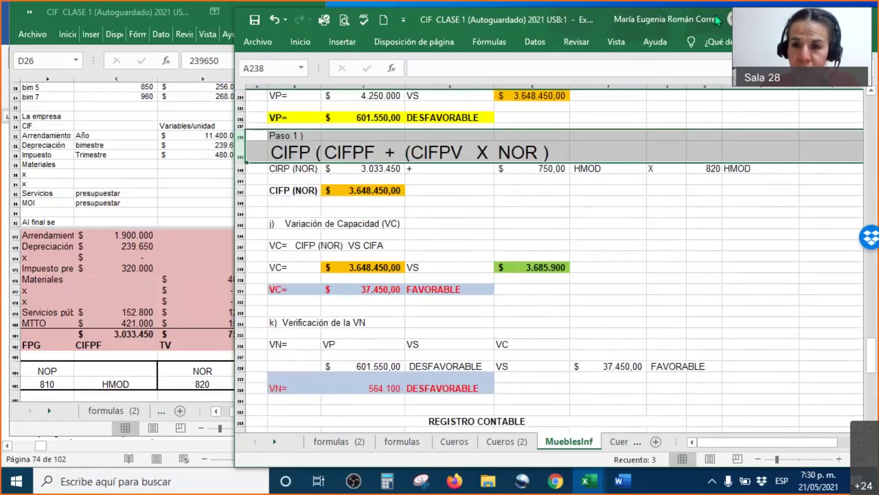
Annotate with ticks the VP and VC results and their matching amounts in the Verificación de la VN
{"action": "mouse_move", "coordinate": [491, 111]}
{"action": "left_mouse_down"}
{"action": "mouse_move", "coordinate": [501, 122]}
{"action": "mouse_move", "coordinate": [534, 101]}
{"action": "left_mouse_up"}
{"action": "mouse_move", "coordinate": [397, 355]}
{"action": "left_mouse_down"}
{"action": "mouse_move", "coordinate": [471, 352]}
{"action": "mouse_move", "coordinate": [503, 330]}
{"action": "left_mouse_up"}
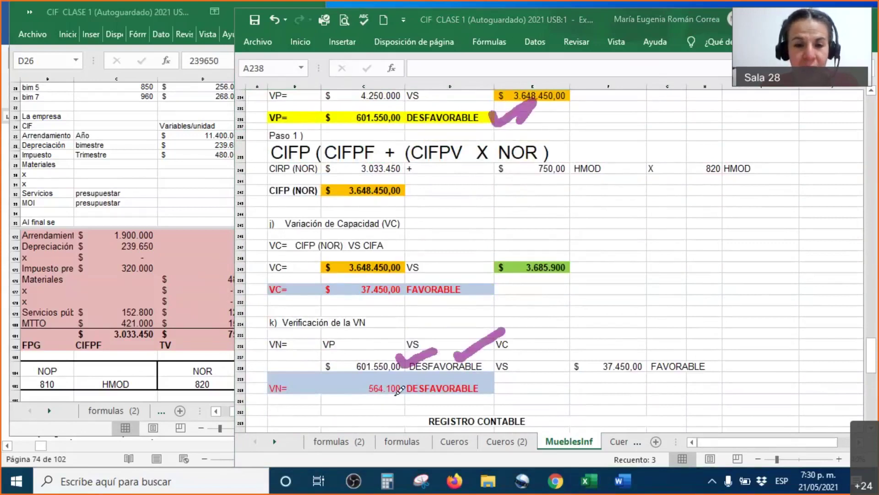
{"action": "left_click_drag", "start_coordinate": [376, 296], "coordinate": [414, 289]}
{"action": "mouse_move", "coordinate": [439, 302]}
{"action": "left_mouse_down"}
{"action": "mouse_move", "coordinate": [451, 310]}
{"action": "mouse_move", "coordinate": [485, 282]}
{"action": "left_mouse_up"}
{"action": "mouse_move", "coordinate": [597, 340]}
{"action": "left_mouse_down"}
{"action": "mouse_move", "coordinate": [626, 338]}
{"action": "mouse_move", "coordinate": [659, 354]}
{"action": "mouse_move", "coordinate": [688, 326]}
{"action": "left_mouse_up"}
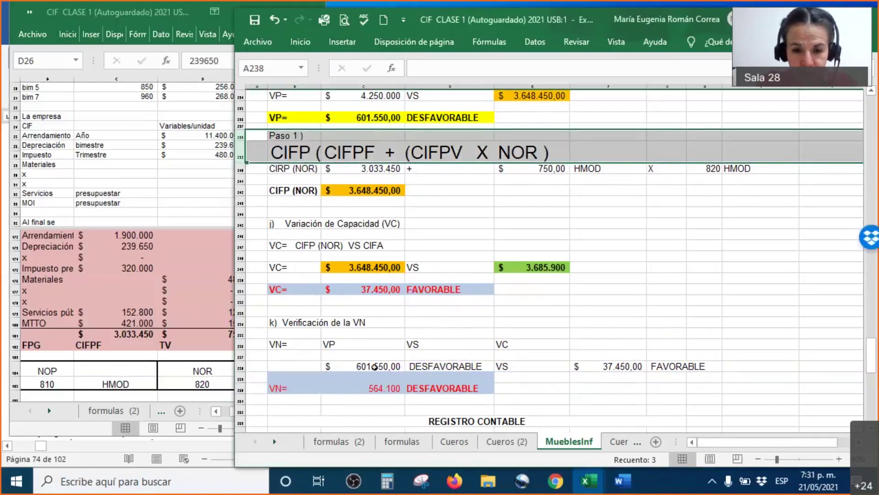
Fill the VP amount and its DESFAVORABLE label in C258:D258 with yellow
{"action": "left_click_drag", "start_coordinate": [380, 366], "coordinate": [428, 366]}
{"action": "right_click", "coordinate": [428, 367]}
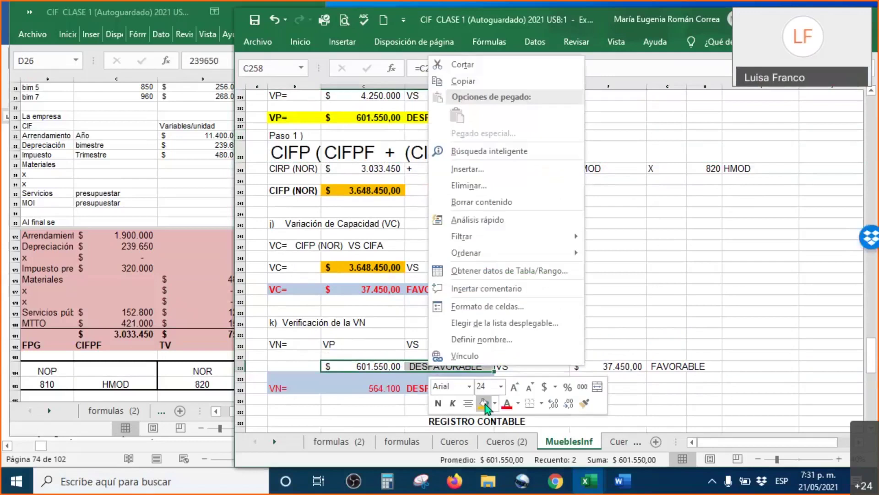
{"action": "left_click", "coordinate": [495, 403]}
{"action": "left_click", "coordinate": [519, 355]}
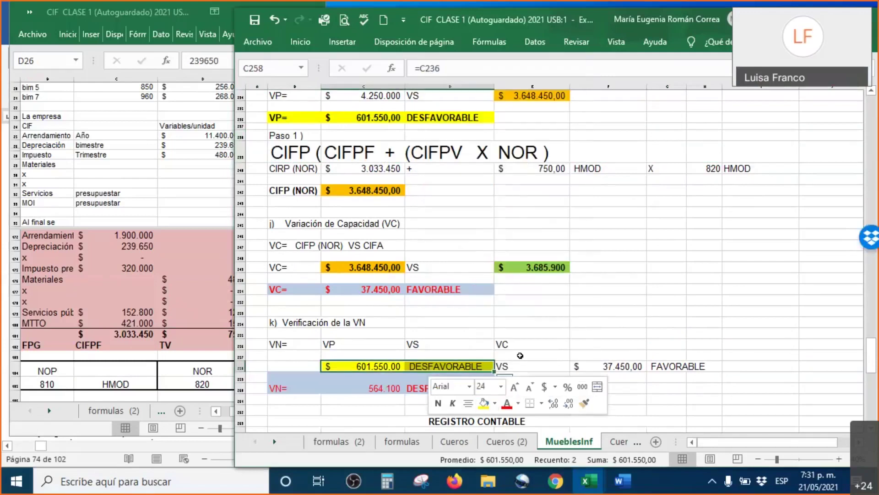
Fill the VC amount and its FAVORABLE label in F258:G258 with the light blue used for the VC result
{"action": "left_click", "coordinate": [660, 376]}
{"action": "left_click_drag", "start_coordinate": [600, 365], "coordinate": [685, 365]}
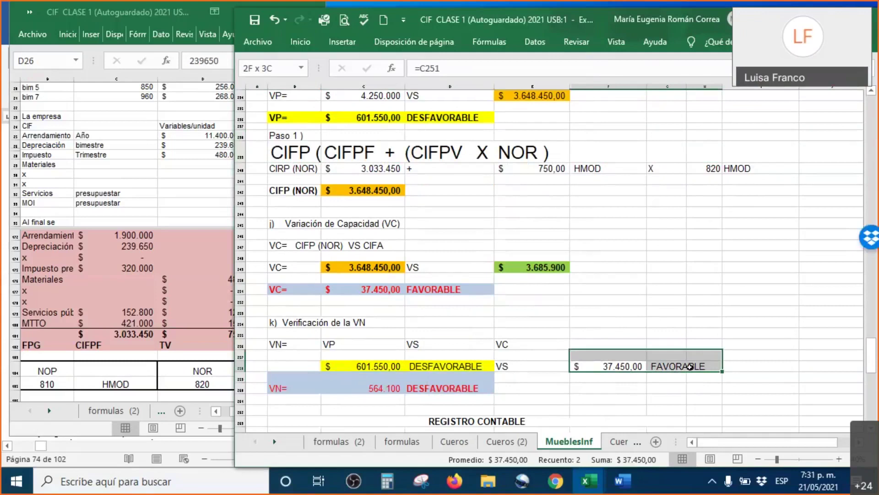
{"action": "right_click", "coordinate": [637, 367]}
{"action": "left_click", "coordinate": [701, 407]}
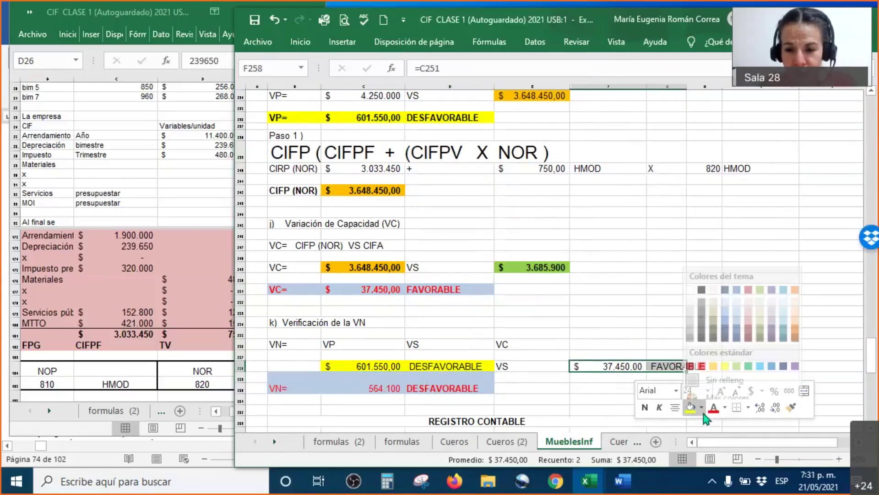
{"action": "left_click", "coordinate": [740, 304]}
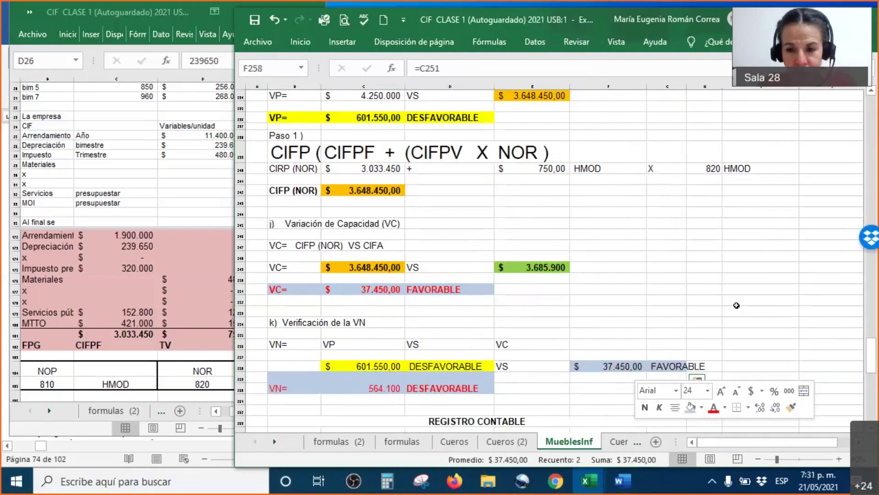
Make the VC amount and label in F258:G258 red and bold, and widen column G to fit the label
{"action": "left_click", "coordinate": [713, 408]}
{"action": "left_click_drag", "start_coordinate": [684, 87], "coordinate": [738, 87]}
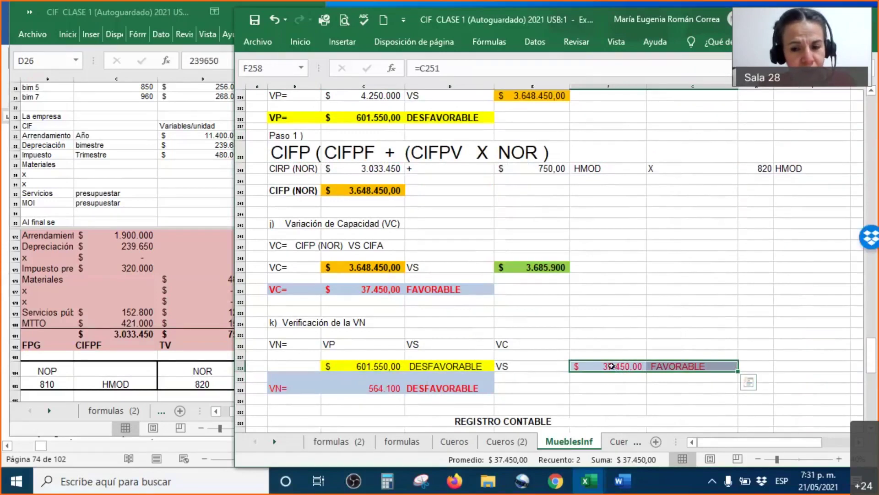
{"action": "right_click", "coordinate": [676, 365]}
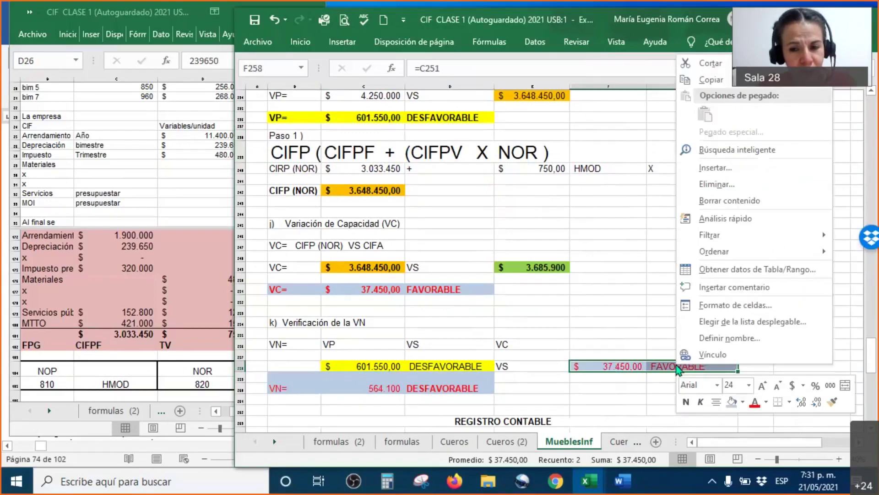
{"action": "left_click", "coordinate": [686, 405]}
{"action": "left_click", "coordinate": [590, 410]}
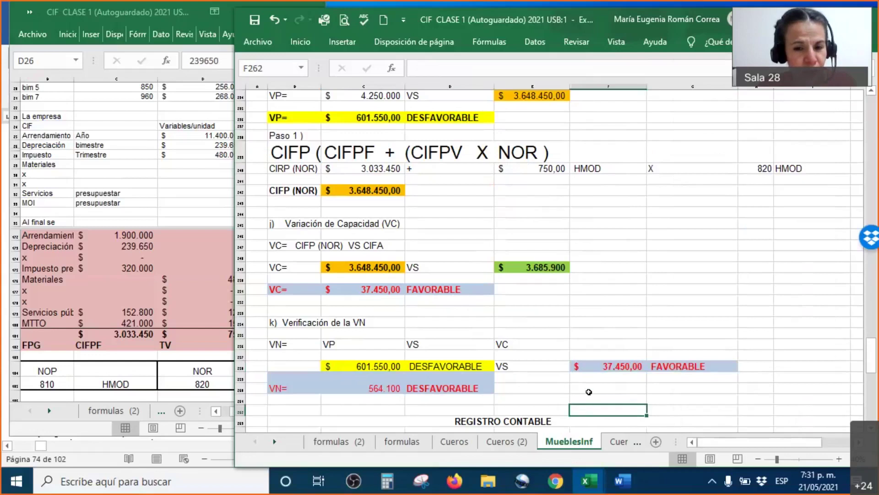
Remove the two decimal places from the VP and VC amounts in C258:F258
{"action": "left_click_drag", "start_coordinate": [609, 366], "coordinate": [376, 365]}
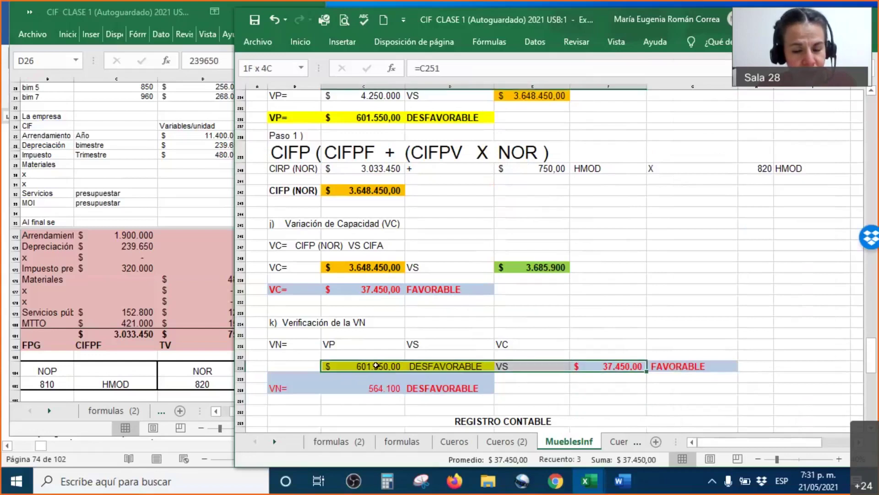
{"action": "right_click", "coordinate": [376, 365]}
{"action": "left_click", "coordinate": [517, 403]}
{"action": "left_click", "coordinate": [519, 404]}
{"action": "left_click", "coordinate": [659, 398]}
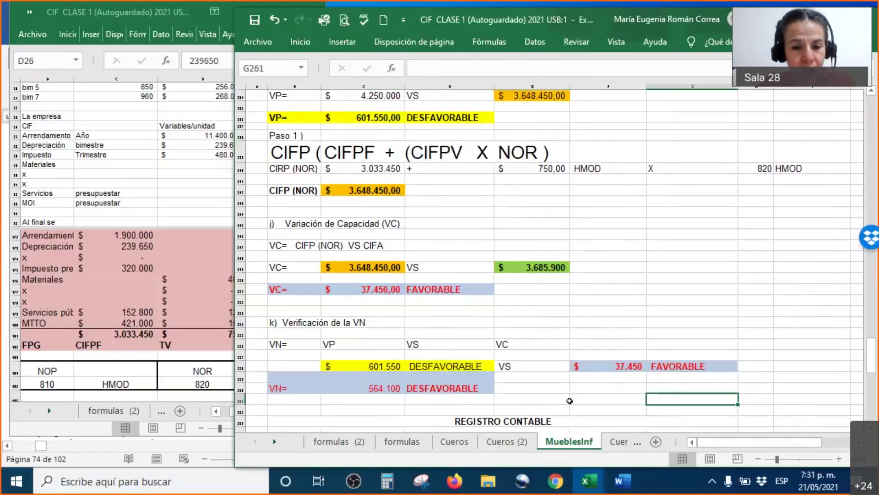
Format the VN result in C260 as currency with no decimal places
{"action": "left_click", "coordinate": [378, 388]}
{"action": "right_click", "coordinate": [378, 388]}
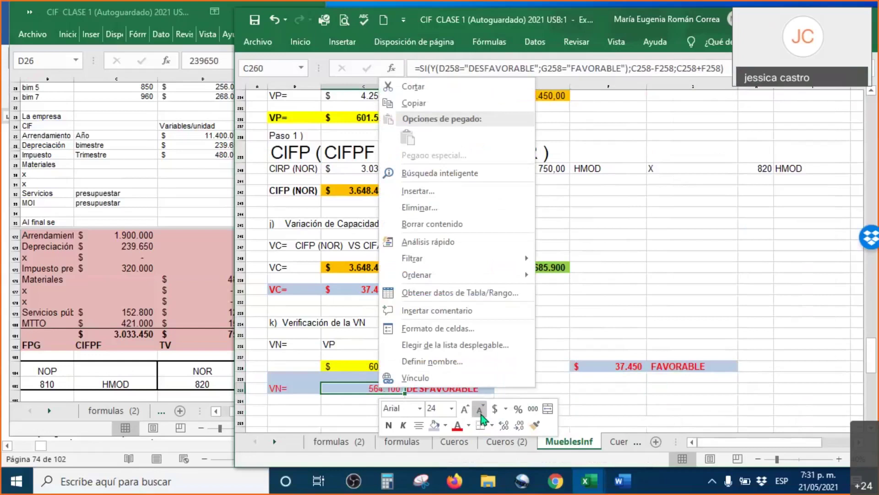
{"action": "left_click", "coordinate": [495, 408]}
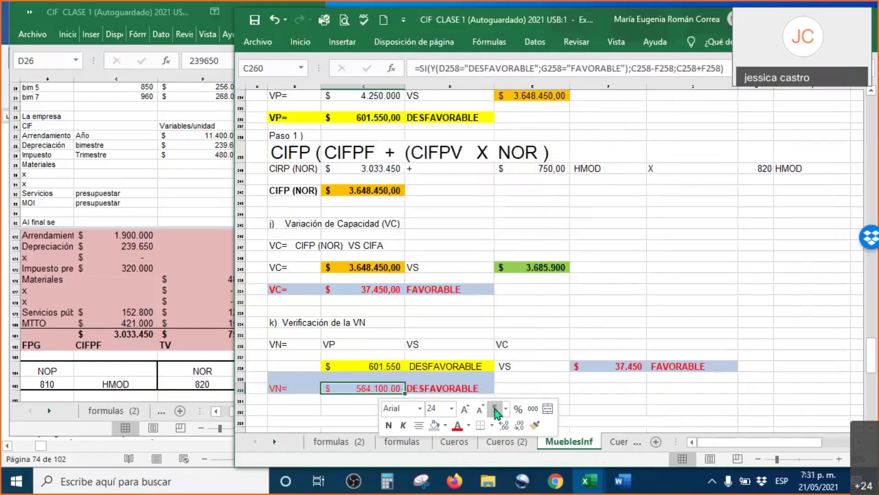
{"action": "left_click", "coordinate": [518, 425]}
{"action": "left_click", "coordinate": [519, 425]}
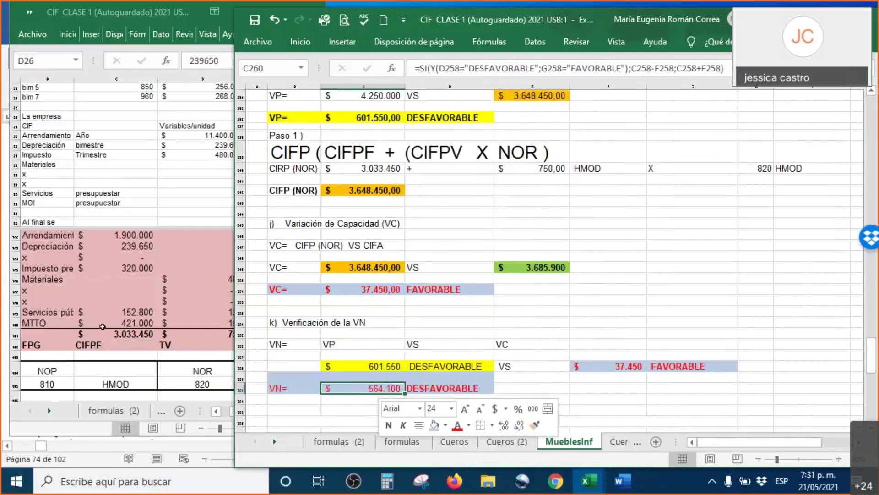
In the narrower workbook window, remove the horizontal split and bring section h) Variación Neta (VN) into view
{"action": "left_click", "coordinate": [106, 383]}
{"action": "scroll", "coordinate": [128, 299], "scroll_direction": "down", "scroll_amount": 5}
{"action": "scroll", "coordinate": [129, 299], "scroll_direction": "up", "scroll_amount": 2}
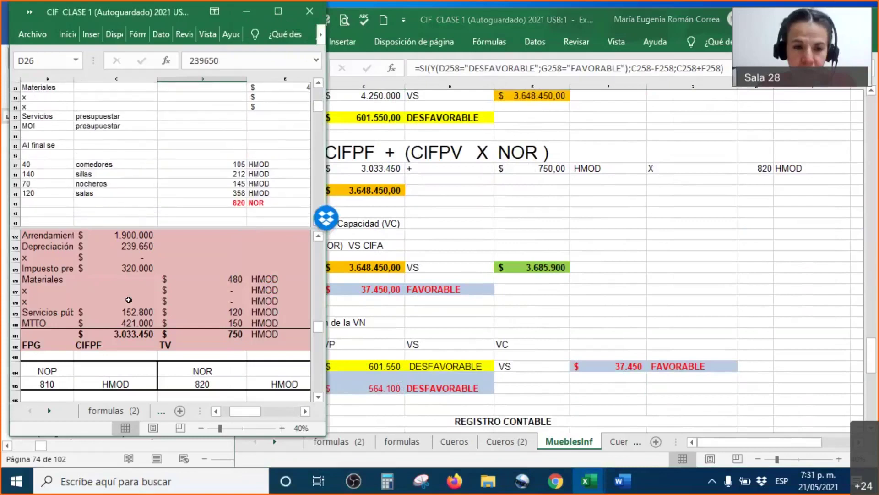
{"action": "left_click_drag", "start_coordinate": [157, 229], "coordinate": [206, 82]}
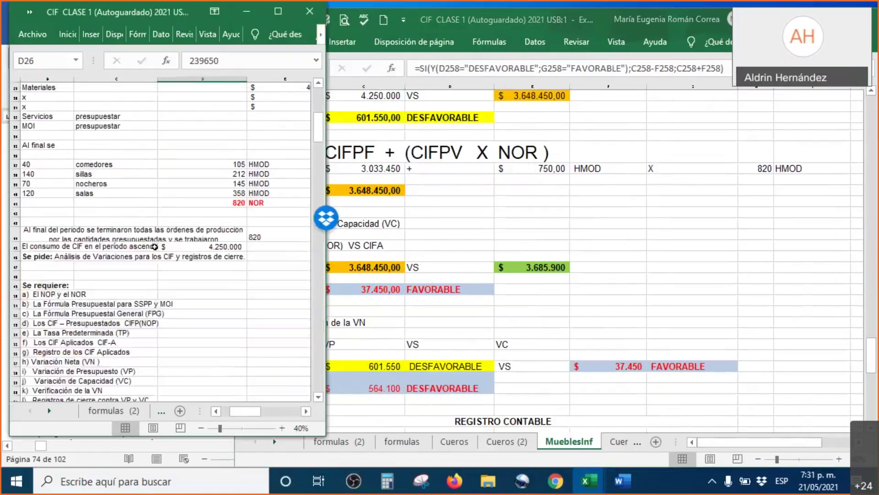
{"action": "left_click", "coordinate": [158, 259]}
{"action": "scroll", "coordinate": [159, 260], "scroll_direction": "down", "scroll_amount": 8}
{"action": "scroll", "coordinate": [159, 260], "scroll_direction": "down", "scroll_amount": 15}
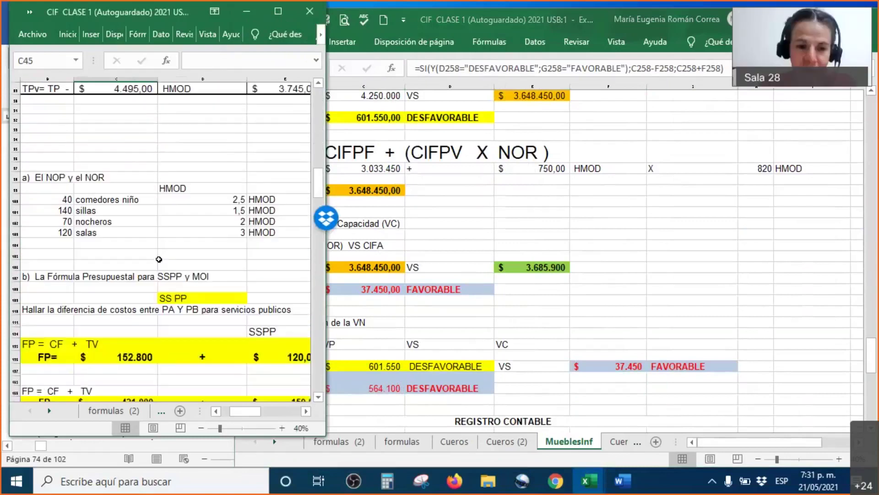
{"action": "scroll", "coordinate": [159, 259], "scroll_direction": "down", "scroll_amount": 7}
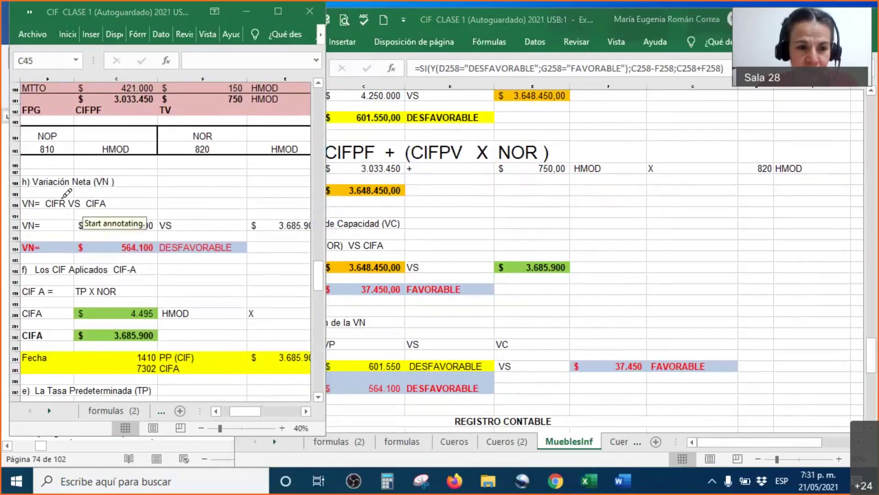
Outline the Variación Neta and Verificación de la VN blocks, adjusting the windows to show both, and draw a line linking their VN results
{"action": "mouse_move", "coordinate": [267, 195]}
{"action": "left_mouse_down"}
{"action": "mouse_move", "coordinate": [21, 187]}
{"action": "mouse_move", "coordinate": [2, 274]}
{"action": "mouse_move", "coordinate": [256, 278]}
{"action": "mouse_move", "coordinate": [257, 190]}
{"action": "mouse_move", "coordinate": [266, 196]}
{"action": "left_mouse_up"}
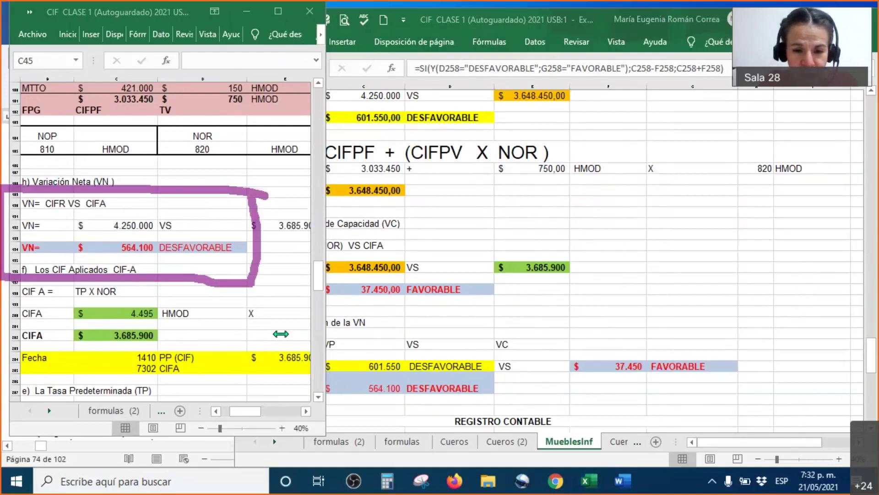
{"action": "left_click", "coordinate": [351, 339]}
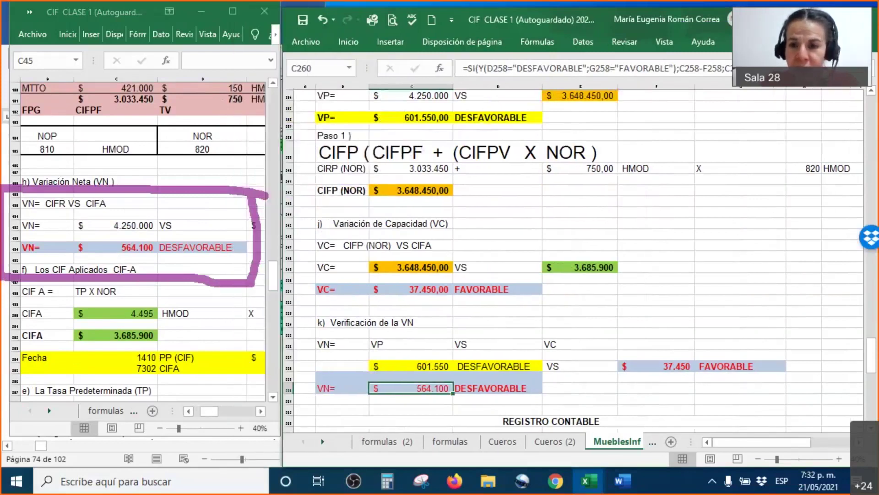
{"action": "mouse_move", "coordinate": [303, 313]}
{"action": "left_mouse_down"}
{"action": "mouse_move", "coordinate": [756, 297]}
{"action": "mouse_move", "coordinate": [777, 362]}
{"action": "mouse_move", "coordinate": [556, 419]}
{"action": "mouse_move", "coordinate": [325, 410]}
{"action": "mouse_move", "coordinate": [297, 325]}
{"action": "mouse_move", "coordinate": [303, 311]}
{"action": "left_mouse_up"}
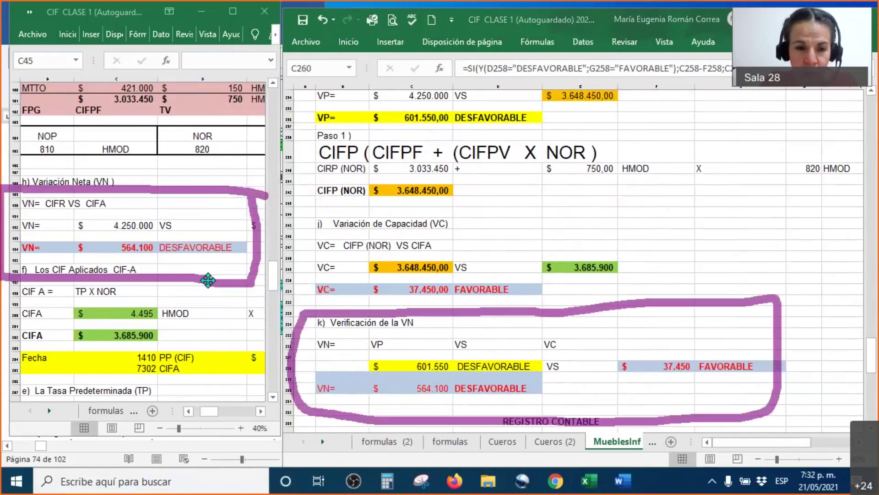
{"action": "mouse_move", "coordinate": [154, 251]}
{"action": "left_mouse_down"}
{"action": "mouse_move", "coordinate": [379, 308]}
{"action": "mouse_move", "coordinate": [435, 360]}
{"action": "mouse_move", "coordinate": [431, 376]}
{"action": "left_mouse_up"}
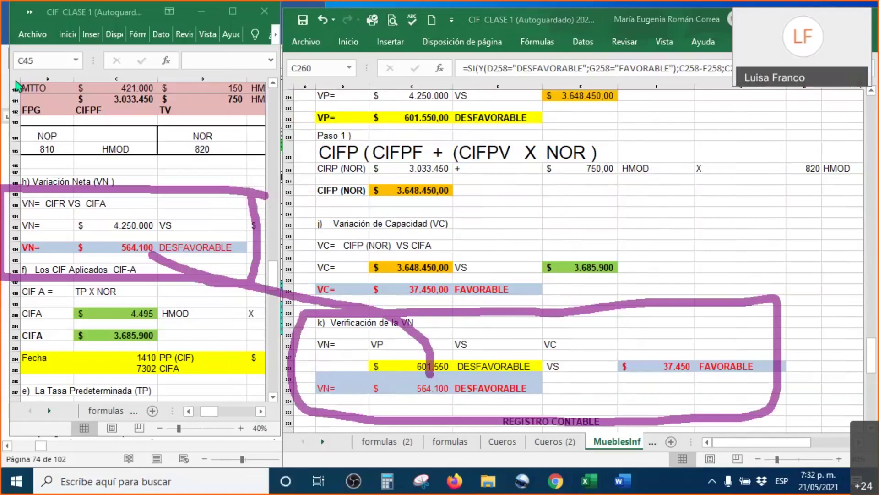
Insert a block of blank rows at row 262, between the Verificación de la VN result and the REGISTRO CONTABLE heading
{"action": "left_click", "coordinate": [428, 366]}
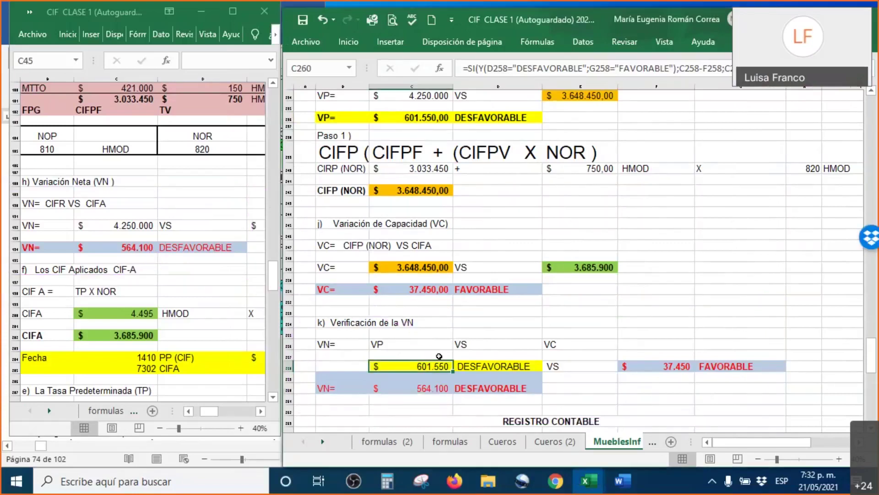
{"action": "scroll", "coordinate": [439, 357], "scroll_direction": "down", "scroll_amount": 2}
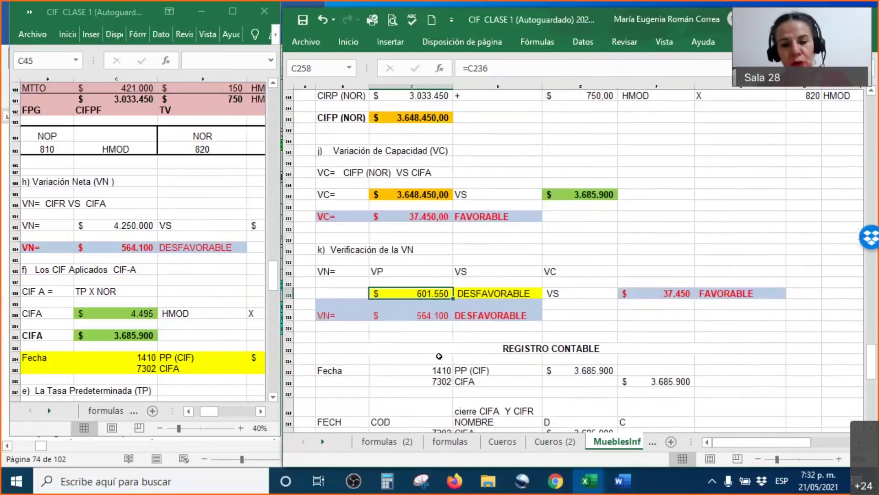
{"action": "left_click", "coordinate": [293, 339]}
{"action": "key", "text": "ctrl+plus"}
{"action": "key", "text": "ctrl+plus"}
{"action": "key", "text": "ctrl+plus"}
{"action": "key", "text": "ctrl+plus"}
{"action": "key", "text": "ctrl+plus"}
{"action": "key", "text": "ctrl+plus"}
{"action": "key", "text": "ctrl+plus"}
{"action": "key", "text": "ctrl+plus"}
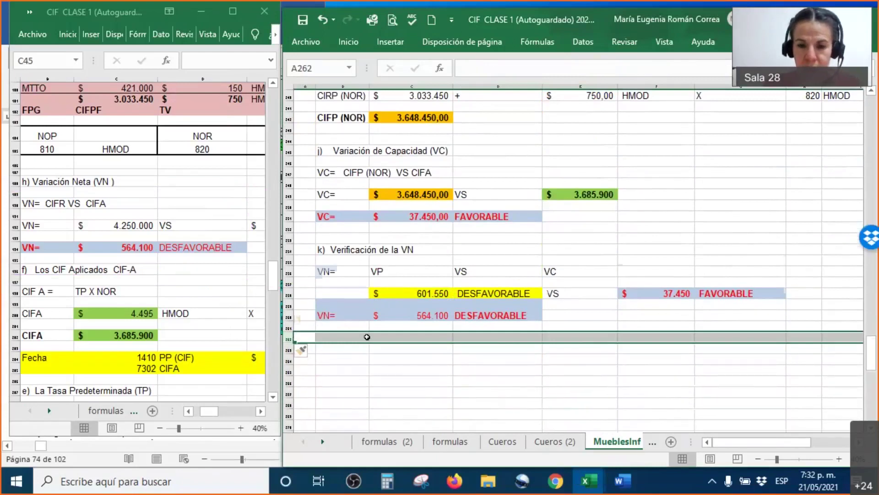
Enter the headings vp, vc and neta in C264:E264 for a small example table
{"action": "scroll", "coordinate": [415, 331], "scroll_direction": "down", "scroll_amount": 1}
{"action": "left_click", "coordinate": [415, 329]}
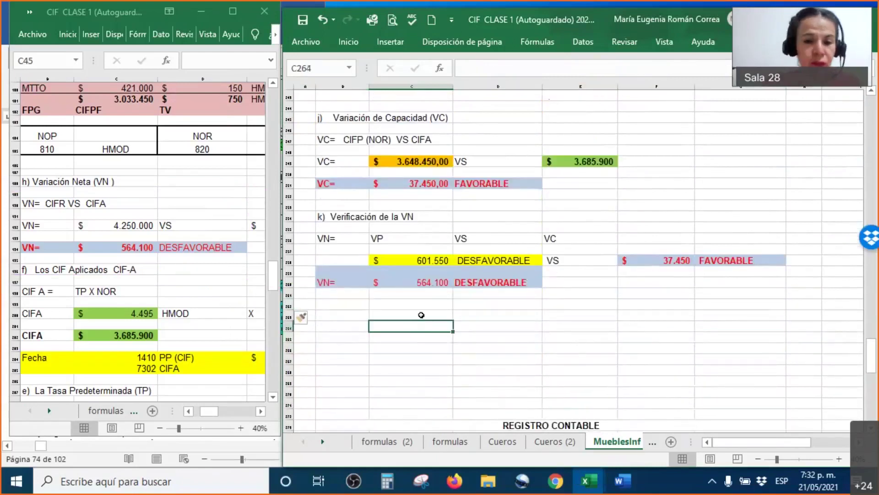
{"action": "type", "text": "vp"}
{"action": "key", "text": "Tab"}
{"action": "type", "text": "vc"}
{"action": "key", "text": "Tab"}
{"action": "type", "text": "neta7"}
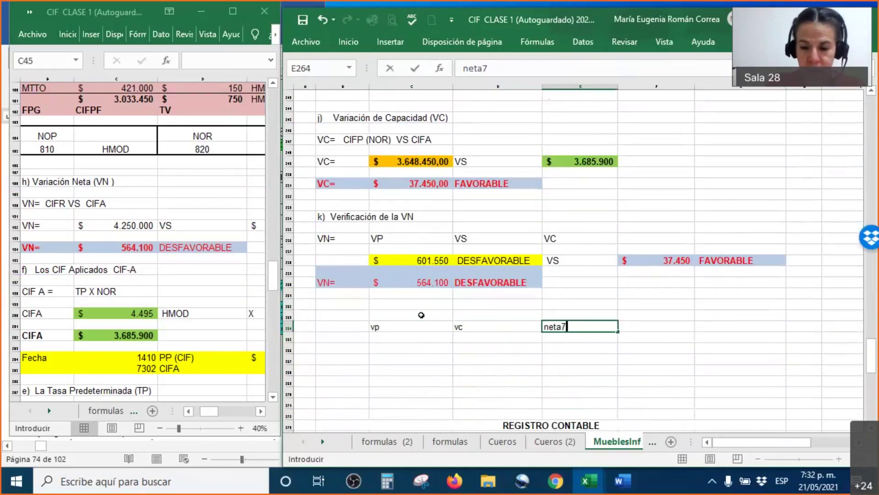
{"action": "key", "text": "Return"}
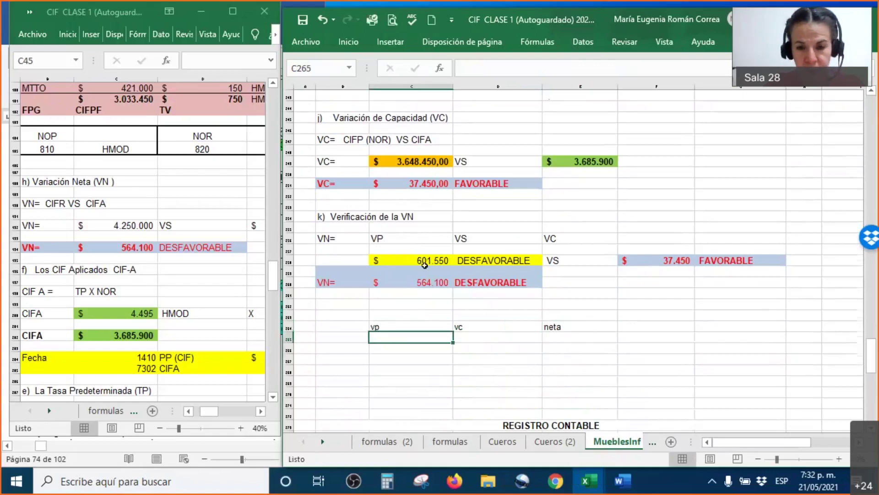
Fill the first example in row 265 with 50 des under vp, 50 desf under vc and 100 under neta
{"action": "scroll", "coordinate": [425, 264], "scroll_direction": "up", "scroll_amount": 5, "text": "ctrl"}
{"action": "scroll", "coordinate": [482, 347], "scroll_direction": "down", "scroll_amount": 3}
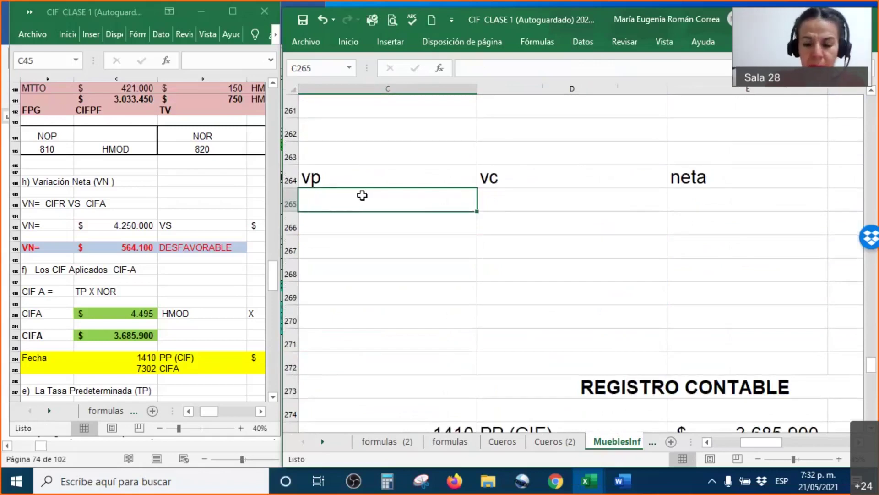
{"action": "type", "text": "50 des"}
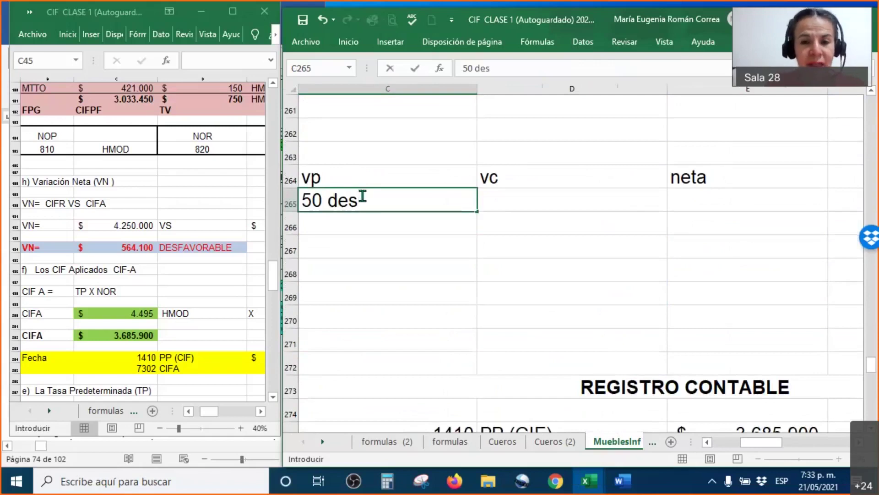
{"action": "key", "text": "Tab"}
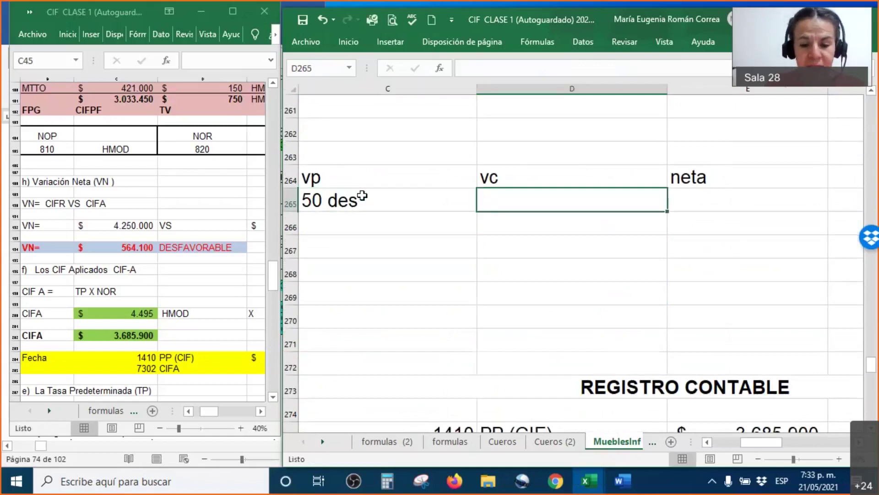
{"action": "type", "text": "50 desf"}
{"action": "key", "text": "Tab"}
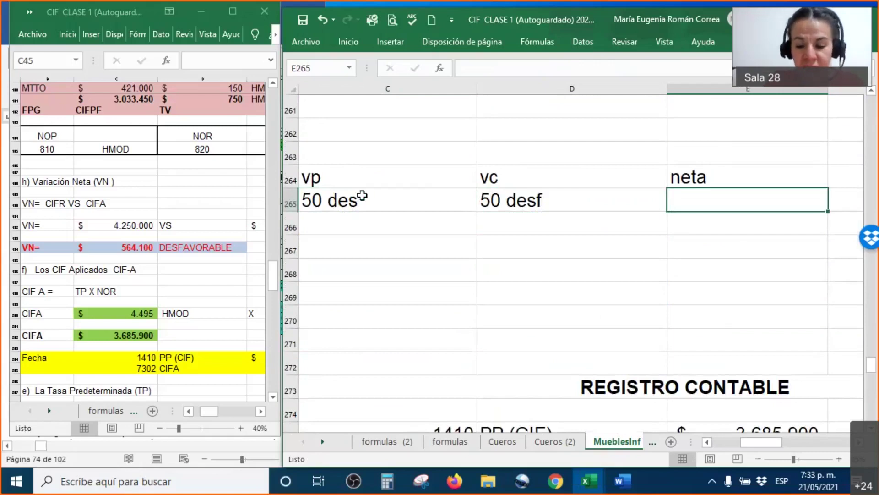
{"action": "type", "text": "100"}
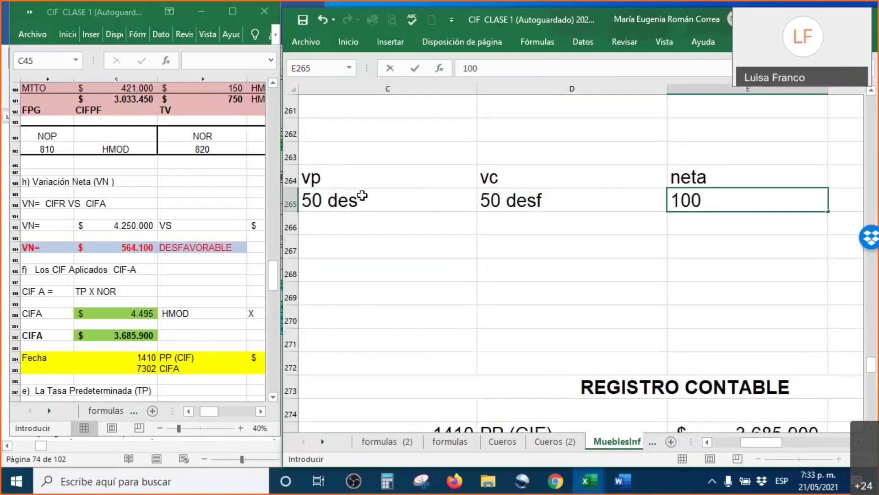
Prefix the vp and vc amounts in C265 and D265 with a dollar sign, giving $50 des and $50 desf
{"action": "left_click", "coordinate": [338, 200]}
{"action": "left_click", "coordinate": [460, 68]}
{"action": "type", "text": "$"}
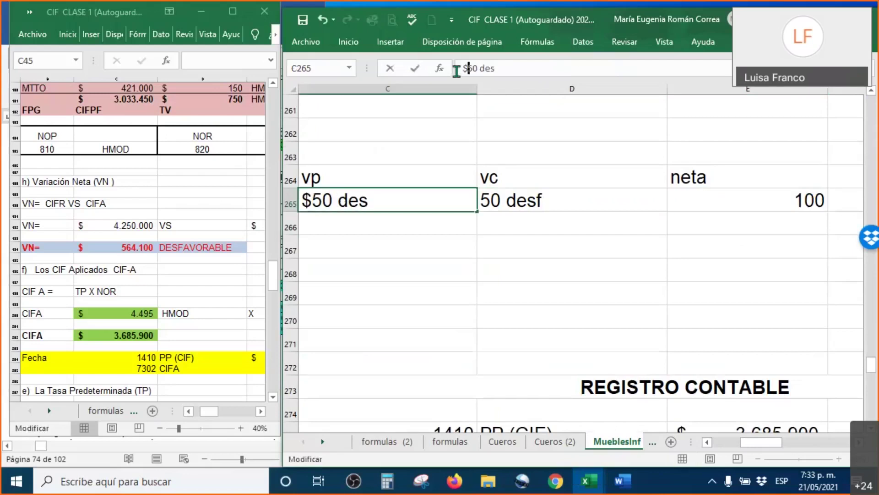
{"action": "key", "text": "Tab"}
{"action": "left_click", "coordinate": [459, 65]}
{"action": "type", "text": "$"}
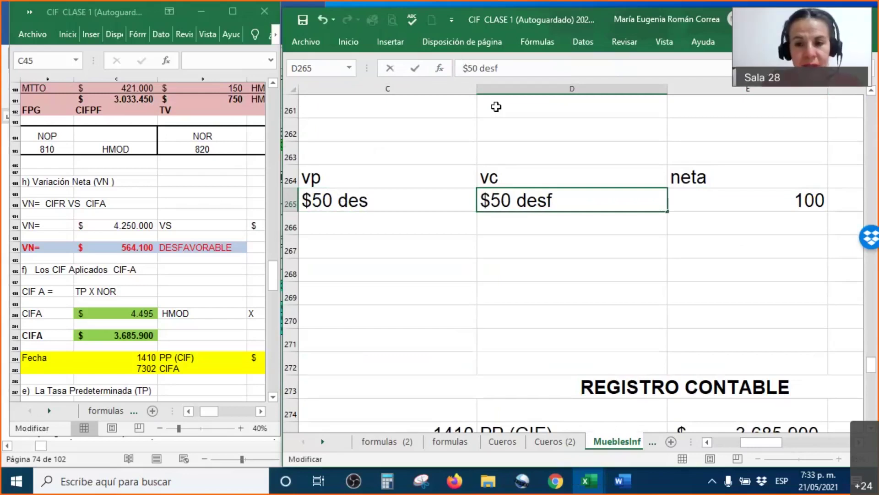
{"action": "left_click", "coordinate": [708, 203]}
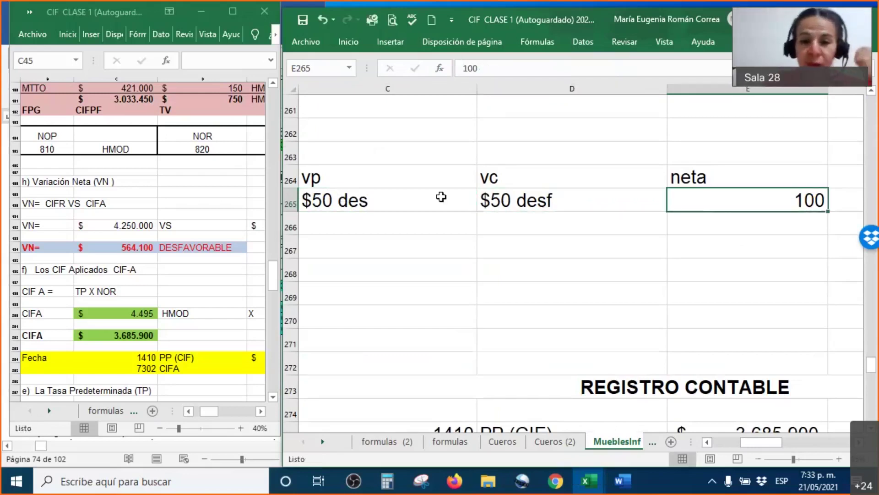
Change the net variance example in E265 to $100 desf
{"action": "left_click", "coordinate": [393, 198]}
{"action": "left_click", "coordinate": [555, 200]}
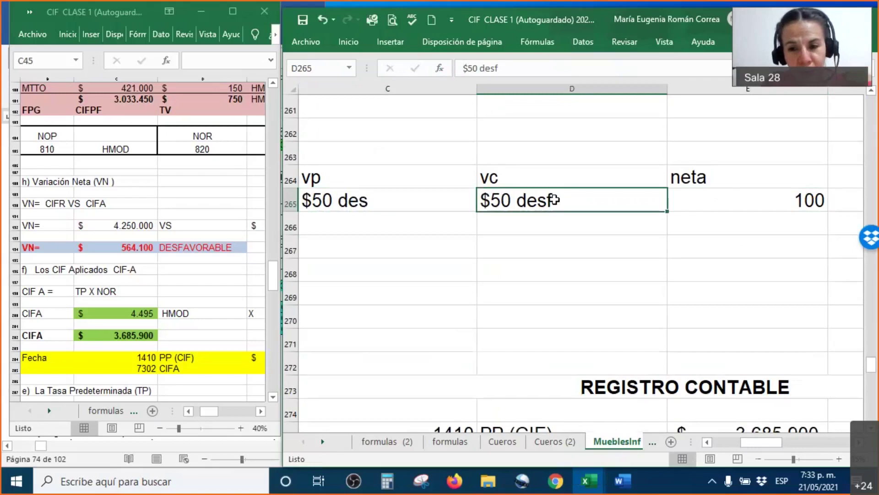
{"action": "left_click", "coordinate": [729, 198]}
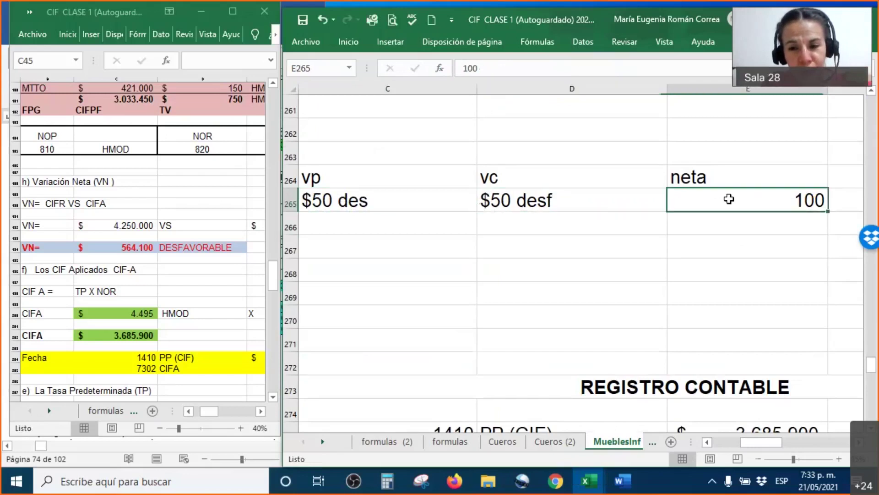
{"action": "left_click", "coordinate": [464, 67]}
{"action": "type", "text": "$"}
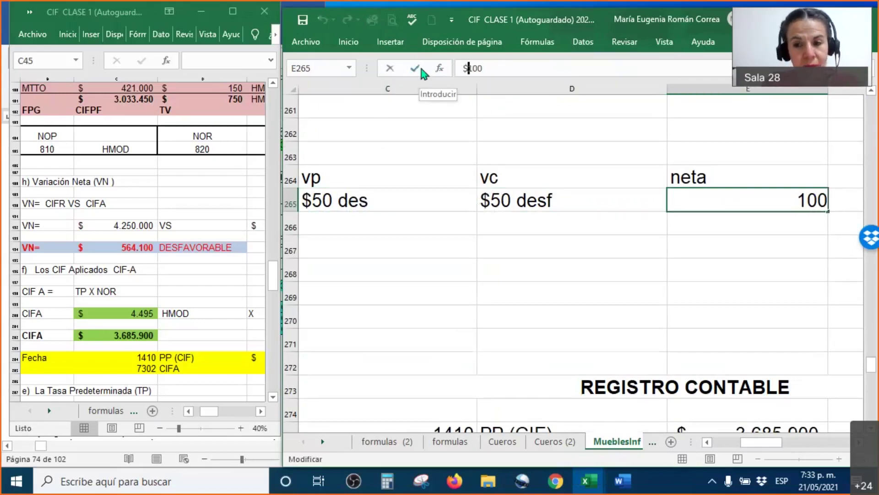
{"action": "left_click", "coordinate": [422, 68]}
{"action": "left_click", "coordinate": [503, 64]}
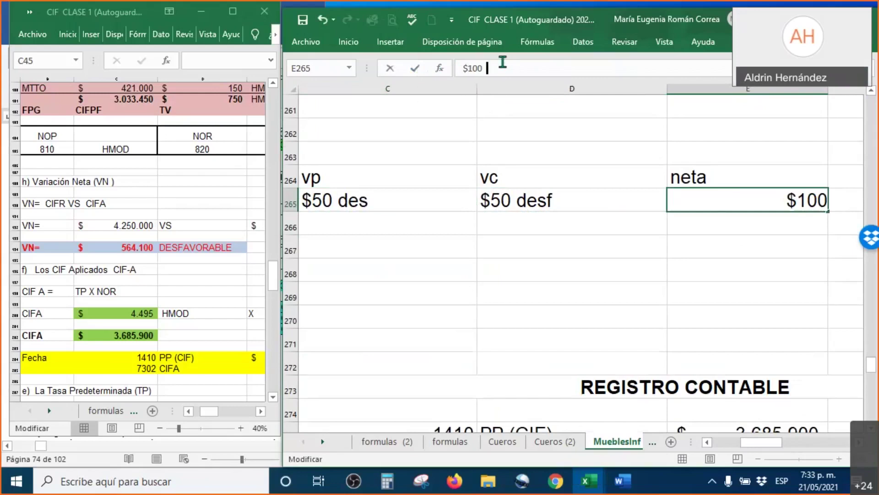
{"action": "type", "text": "desf"}
{"action": "key", "text": "Return"}
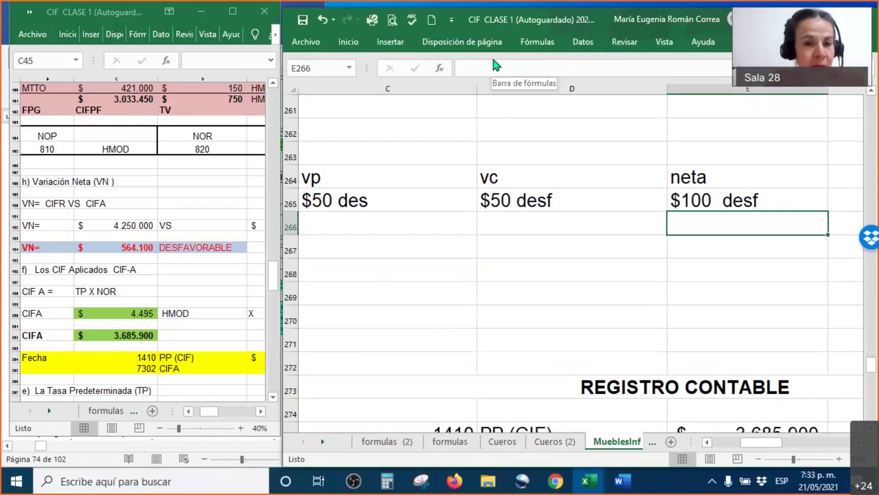
Start a second example in row 266 with $50 des under vp and $30 fav under vc
{"action": "left_click", "coordinate": [372, 198]}
{"action": "left_click_drag", "start_coordinate": [371, 198], "coordinate": [659, 198]}
{"action": "left_click", "coordinate": [742, 198]}
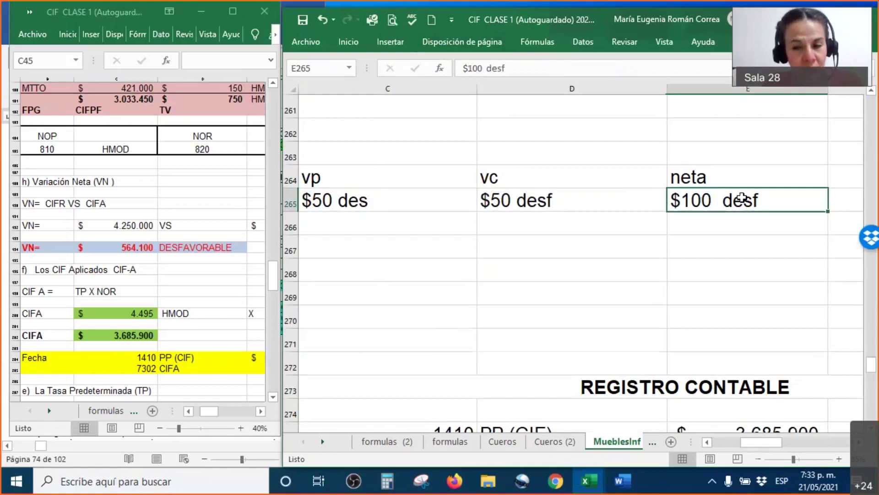
{"action": "left_click", "coordinate": [353, 223]}
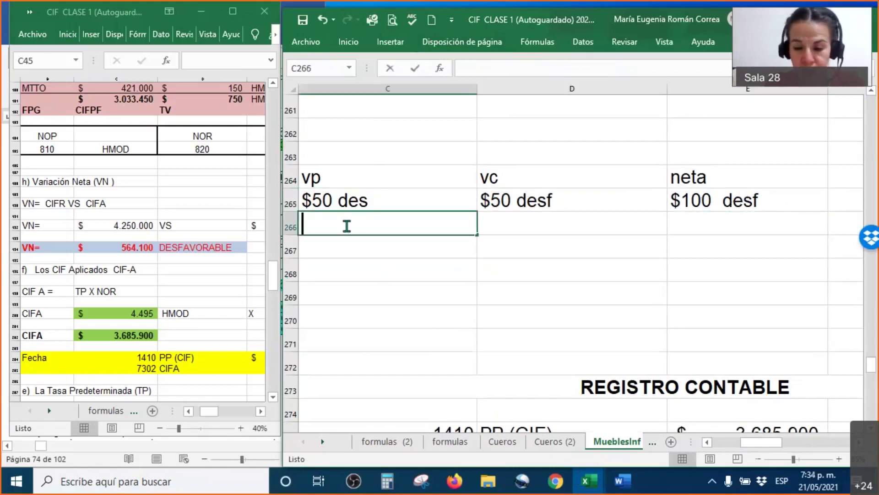
{"action": "type", "text": "$50 des"}
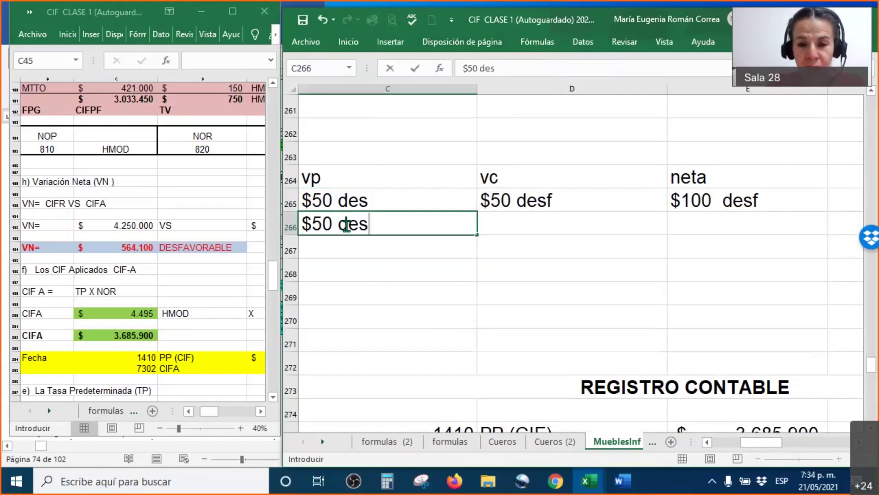
{"action": "key", "text": "Tab"}
{"action": "type", "text": "$30 fav"}
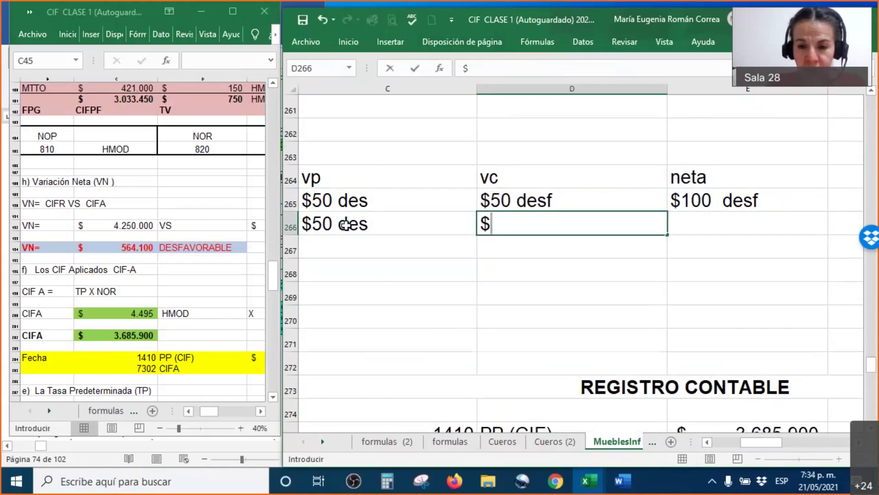
{"action": "key", "text": "Tab"}
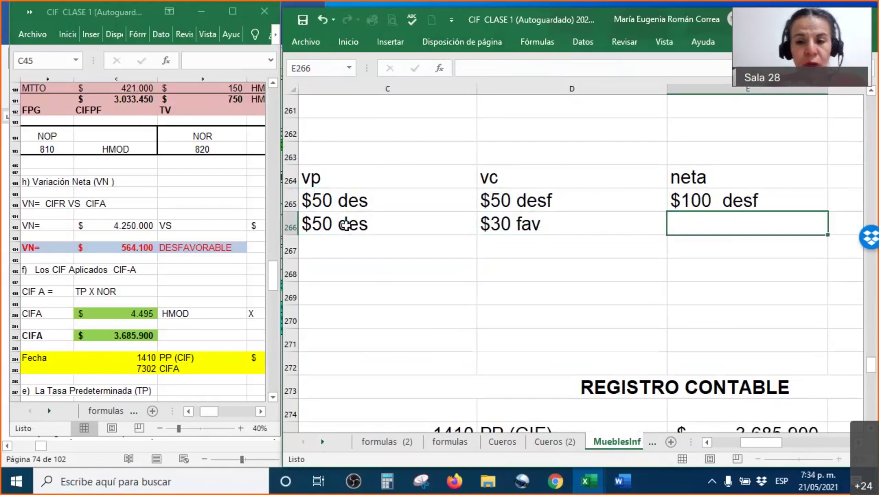
Rename the heading in E264 as v neta
{"action": "left_click", "coordinate": [724, 175]}
{"action": "left_click", "coordinate": [464, 67]}
{"action": "type", "text": "v"}
{"action": "key", "text": "Return"}
{"action": "key", "text": "Return"}
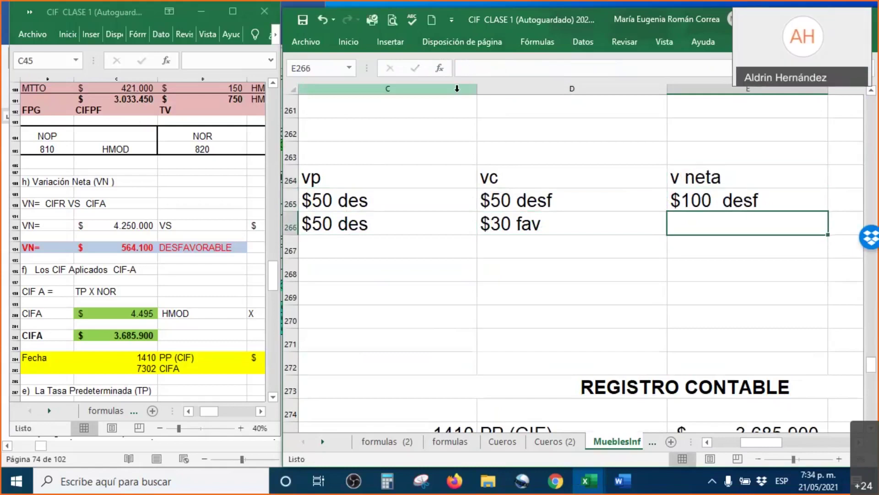
Enter $20 desf as the net variance of the second example in E266
{"action": "type", "text": "$20"}
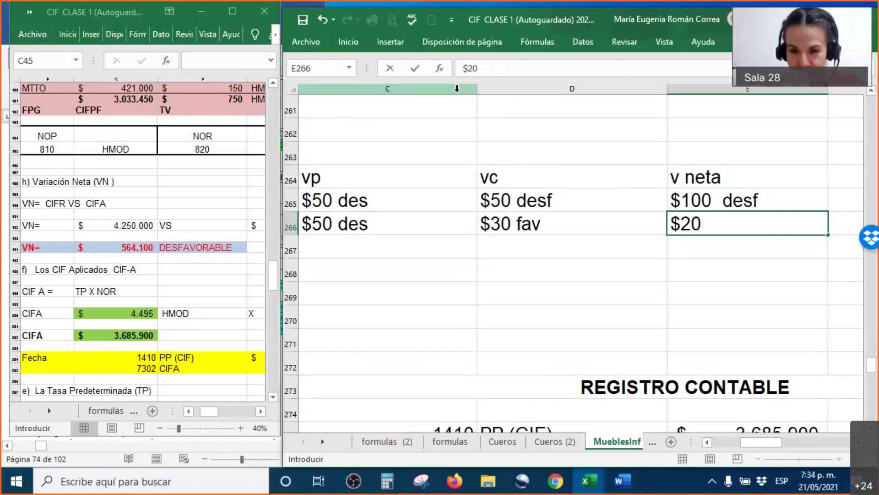
{"action": "type", "text": "desf"}
{"action": "key", "text": "Return"}
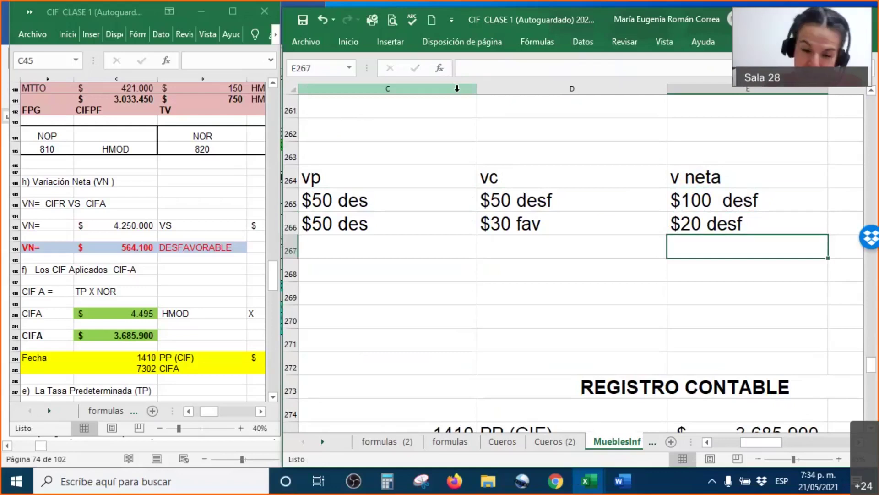
Start a third example in row 267 with $50 desf under vp and $70 fav under vc
{"action": "key", "text": "Left"}
{"action": "key", "text": "Left"}
{"action": "key", "text": "Left"}
{"action": "key", "text": "Right"}
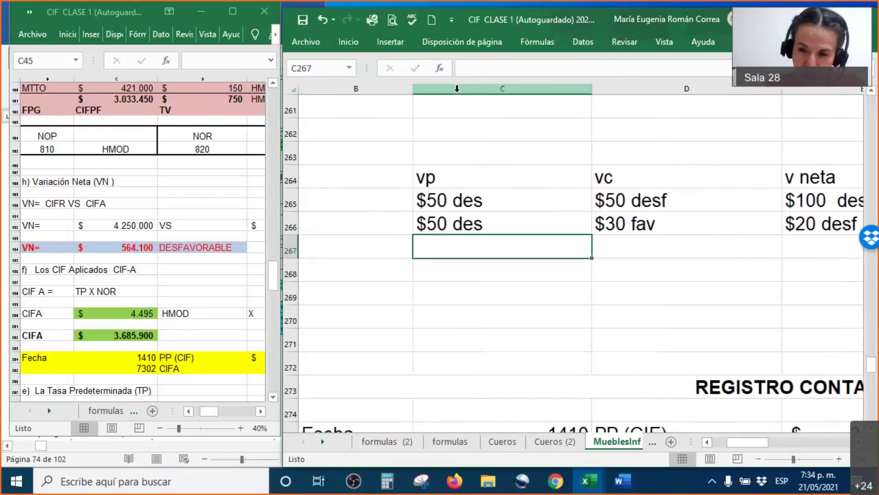
{"action": "key", "text": "Right"}
{"action": "key", "text": "Right"}
{"action": "key", "text": "Left"}
{"action": "key", "text": "Left"}
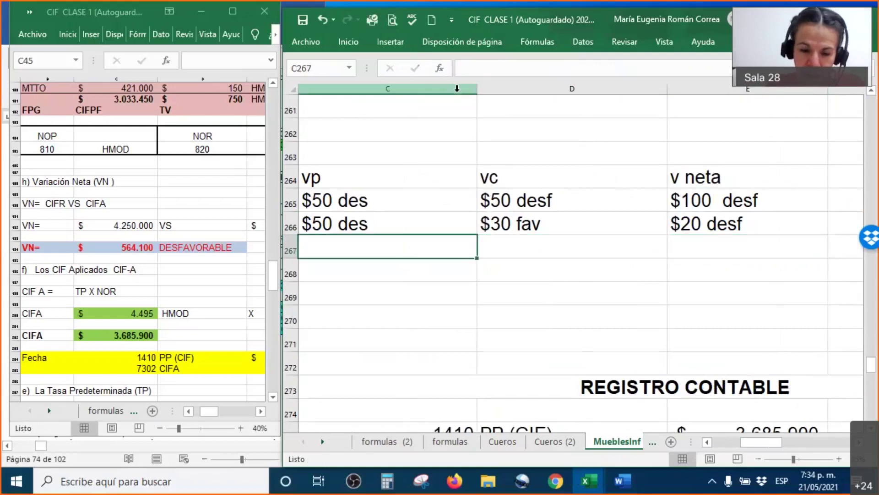
{"action": "type", "text": "$"}
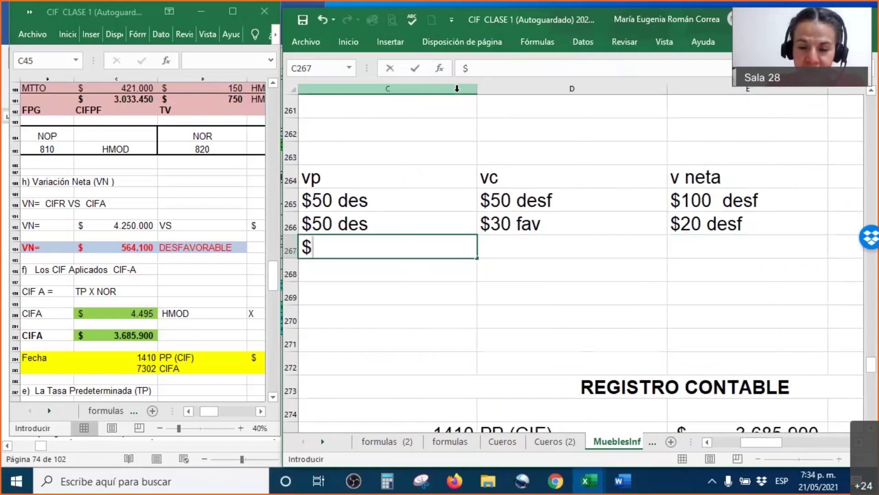
{"action": "type", "text": "50 desf"}
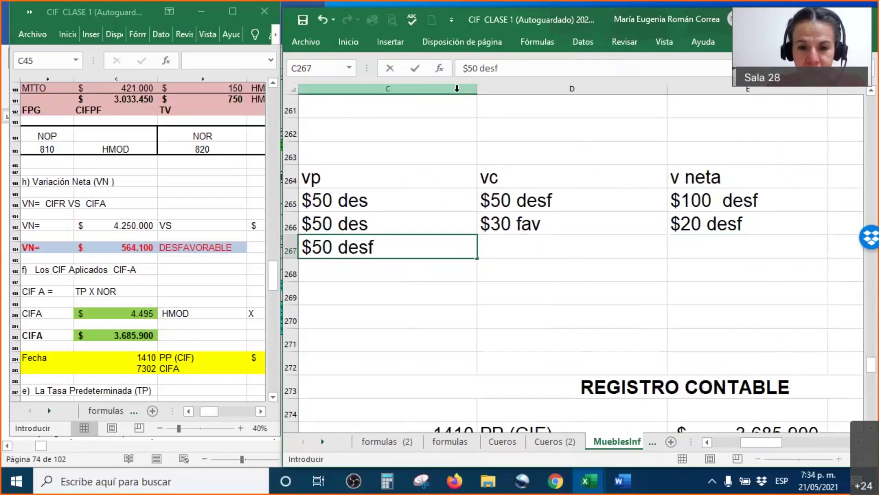
{"action": "key", "text": "Tab"}
{"action": "type", "text": "$70 fav"}
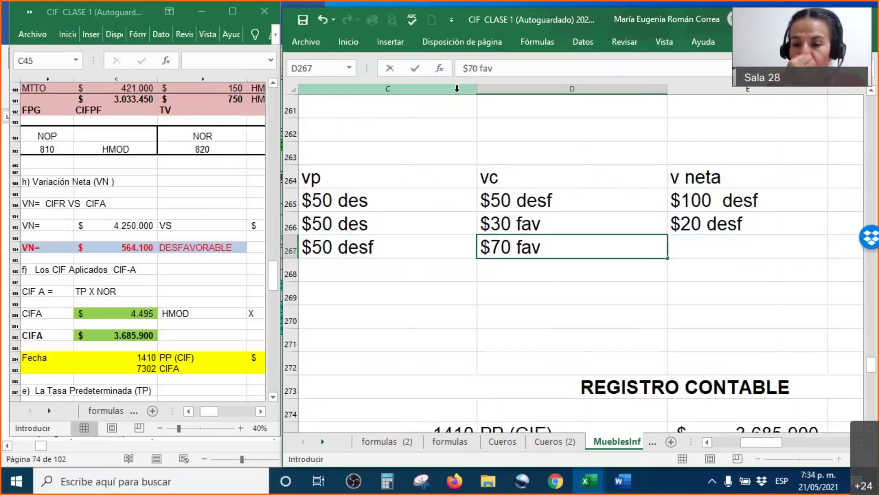
{"action": "key", "text": "Tab"}
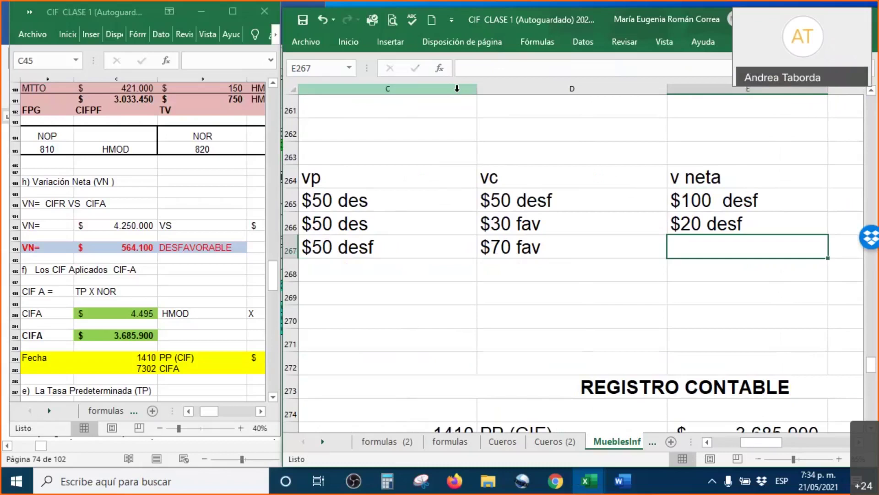
Enter $20 fav as the net variance of the third example in E267
{"action": "type", "text": "$20 faav"}
{"action": "key", "text": "BackSpace"}
{"action": "key", "text": "BackSpace"}
{"action": "type", "text": "v"}
{"action": "key", "text": "Return"}
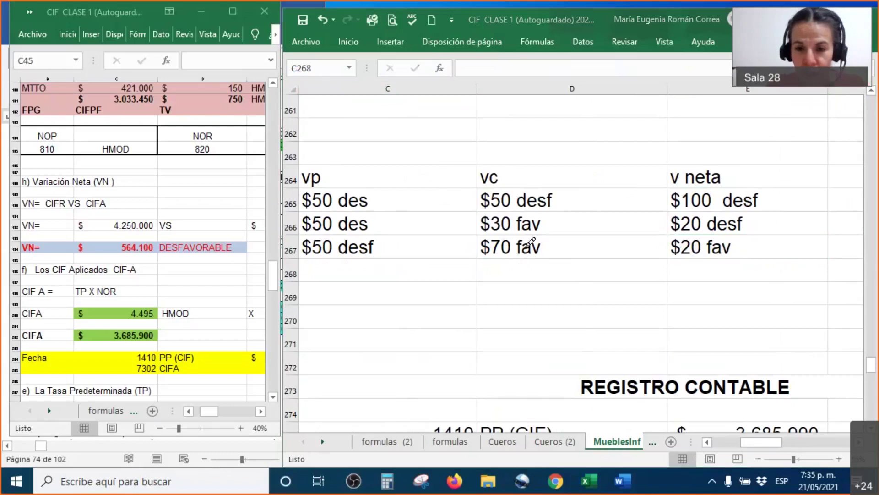
Annotate the variance examples, ticking $70 fav and the v neta results and underlining the vp and vc entries in rows 266 and 267
{"action": "mouse_move", "coordinate": [543, 244]}
{"action": "left_mouse_down"}
{"action": "mouse_move", "coordinate": [548, 261]}
{"action": "mouse_move", "coordinate": [578, 239]}
{"action": "left_mouse_up"}
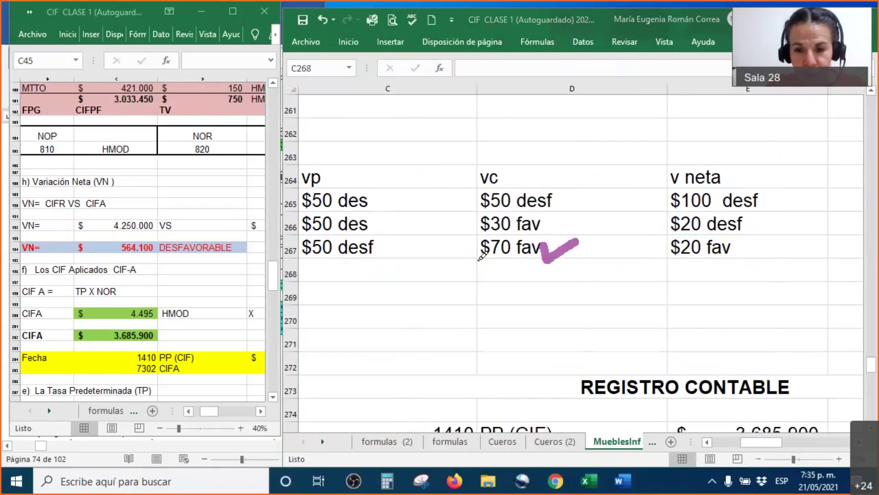
{"action": "left_click_drag", "start_coordinate": [477, 262], "coordinate": [526, 259]}
{"action": "left_click_drag", "start_coordinate": [305, 264], "coordinate": [328, 265]}
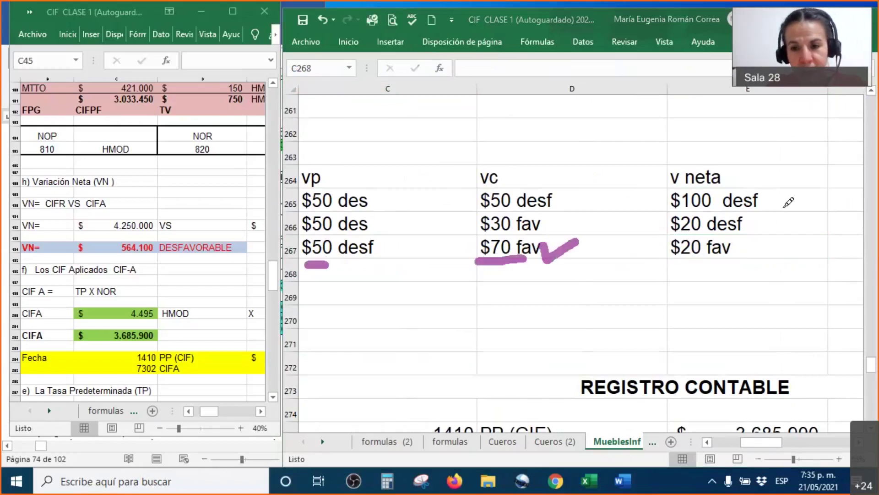
{"action": "mouse_move", "coordinate": [756, 221]}
{"action": "left_mouse_down"}
{"action": "mouse_move", "coordinate": [761, 227]}
{"action": "mouse_move", "coordinate": [810, 193]}
{"action": "left_mouse_up"}
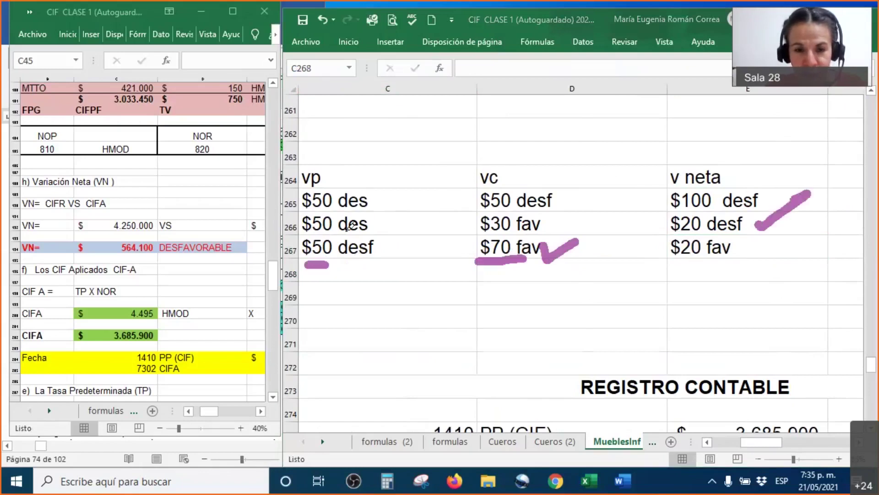
{"action": "left_click_drag", "start_coordinate": [332, 231], "coordinate": [373, 231]}
{"action": "left_click_drag", "start_coordinate": [513, 232], "coordinate": [544, 225]}
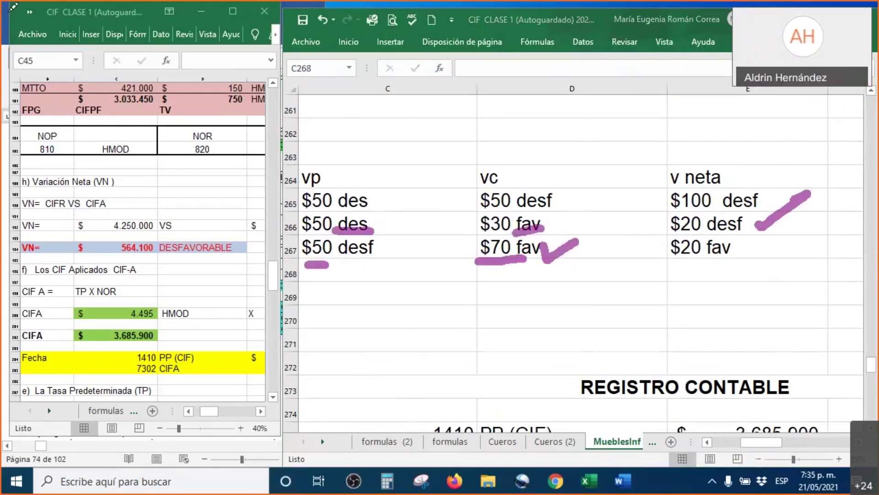
Add a fourth example in row 268 with $50 fav under vp, $30 fav under vc and $80 fav under v neta
{"action": "left_click", "coordinate": [425, 270]}
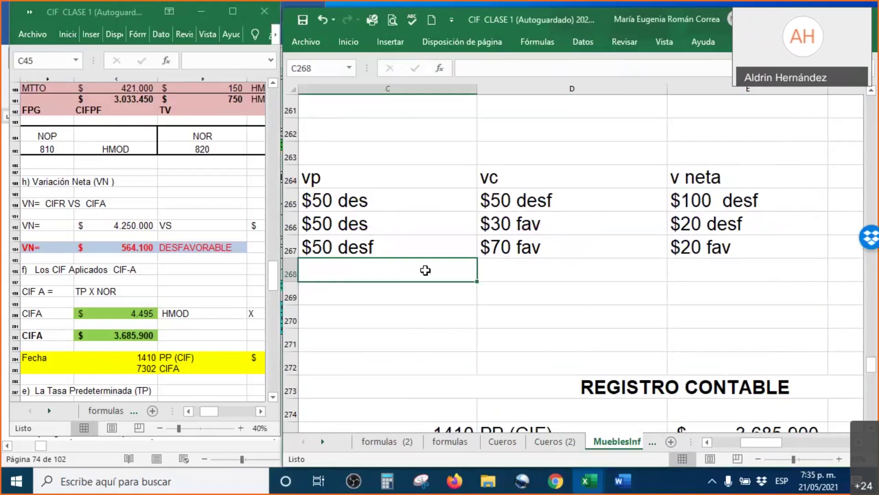
{"action": "type", "text": "50 fv"}
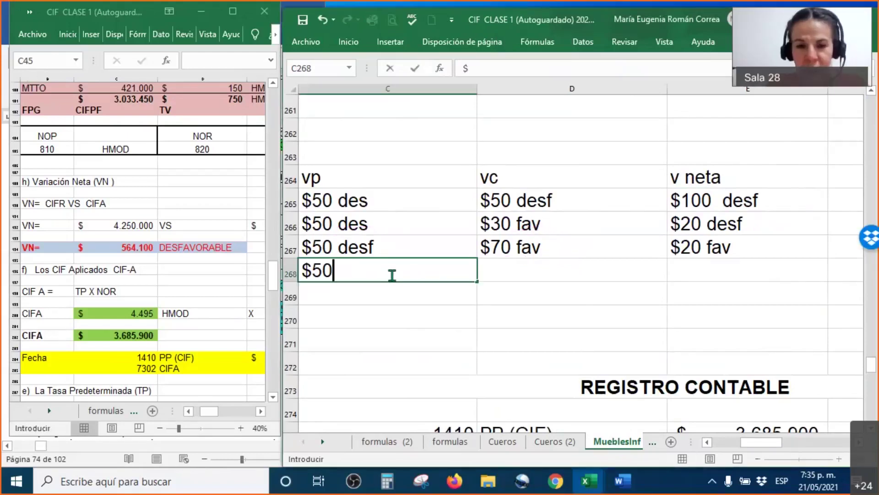
{"action": "key", "text": "BackSpace"}
{"action": "type", "text": "av"}
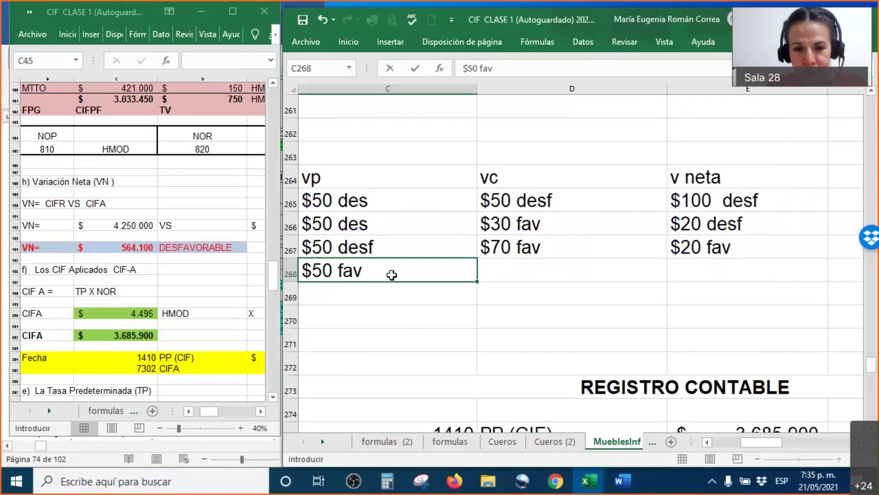
{"action": "key", "text": "Tab"}
{"action": "type", "text": "$30$"}
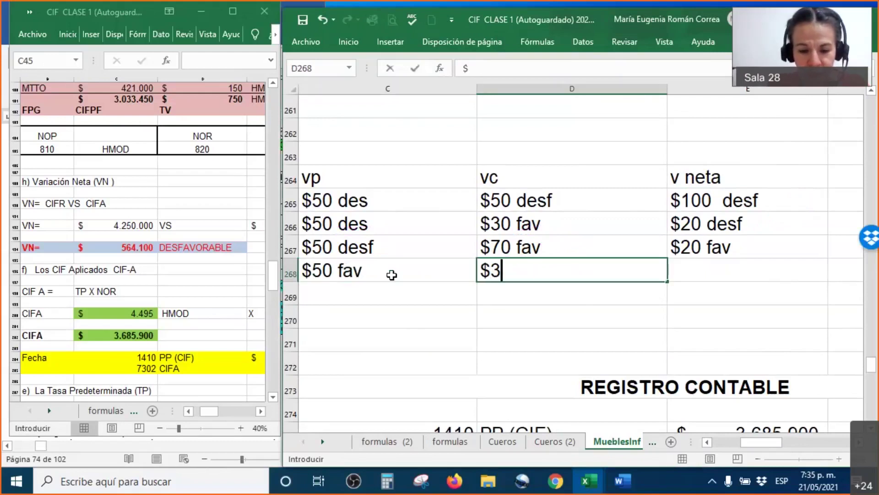
{"action": "key", "text": "BackSpace"}
{"action": "type", "text": "fav"}
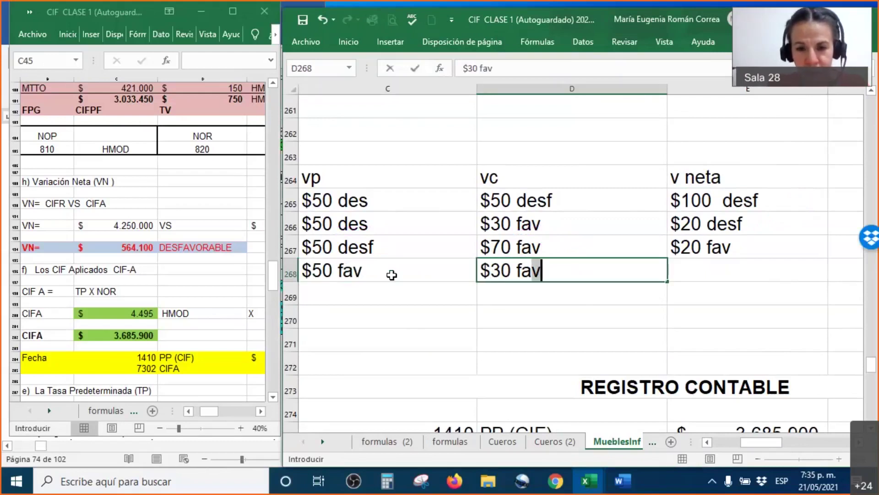
{"action": "key", "text": "Tab"}
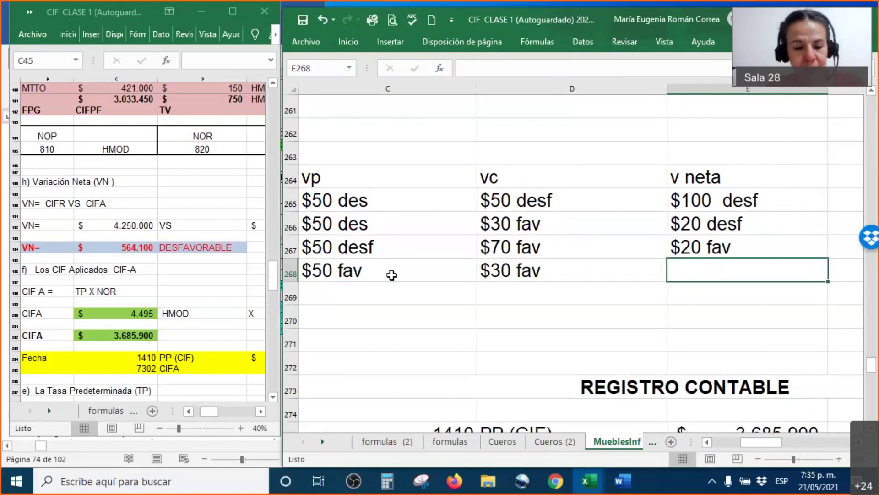
{"action": "type", "text": "$80 fav"}
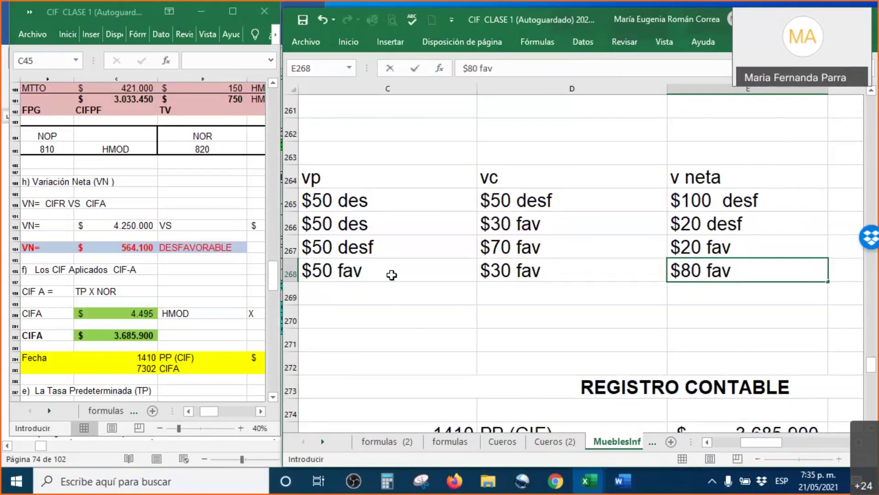
{"action": "key", "text": "Return"}
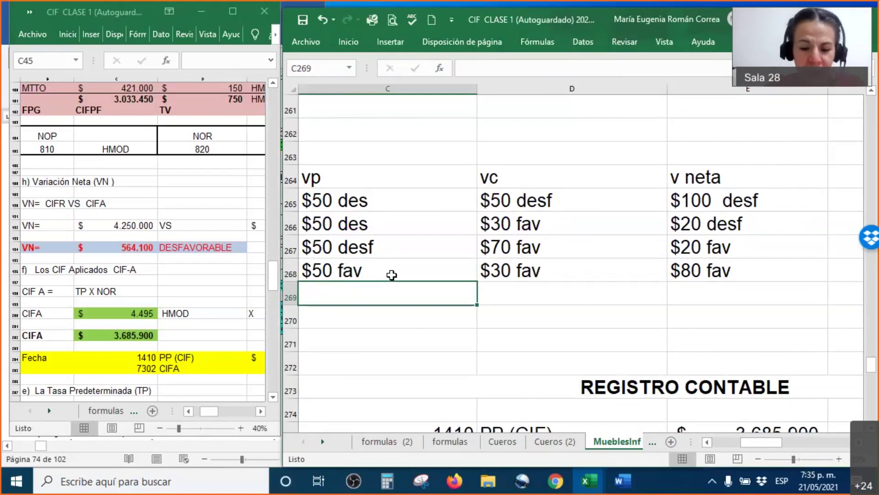
Add a fifth example in row 269 with $50 desf under vp and $50 fav under vc, leaving its v neta cell selected
{"action": "type", "text": "$"}
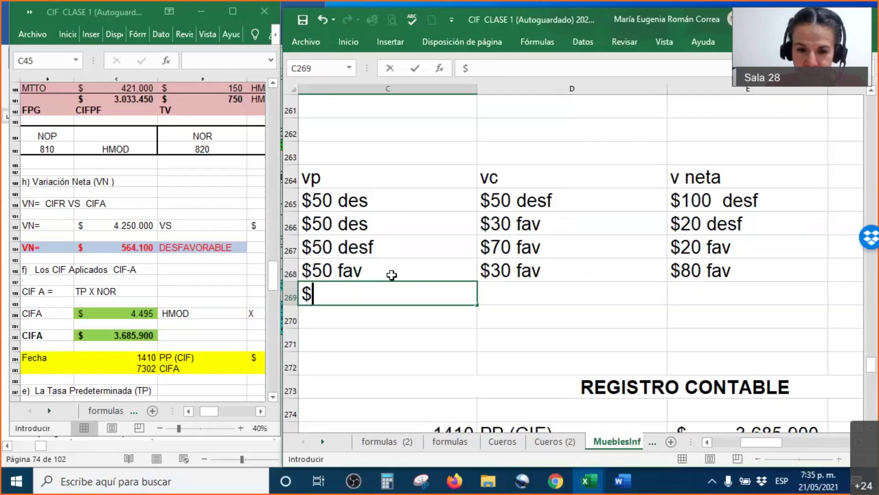
{"action": "type", "text": "50 desf"}
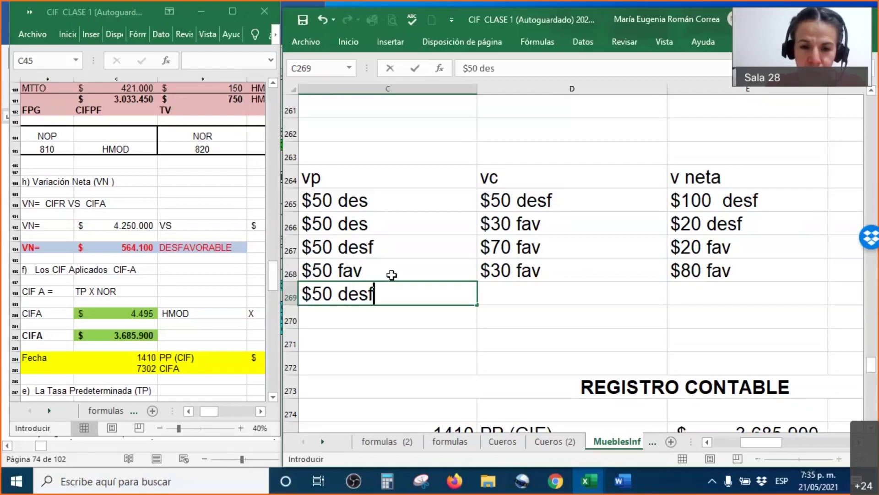
{"action": "key", "text": "Tab"}
{"action": "type", "text": "$0"}
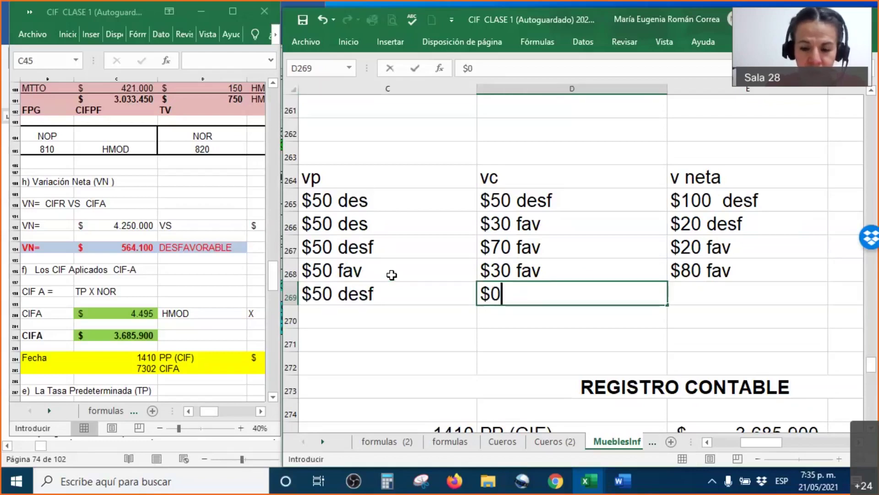
{"action": "key", "text": "BackSpace"}
{"action": "type", "text": "50"}
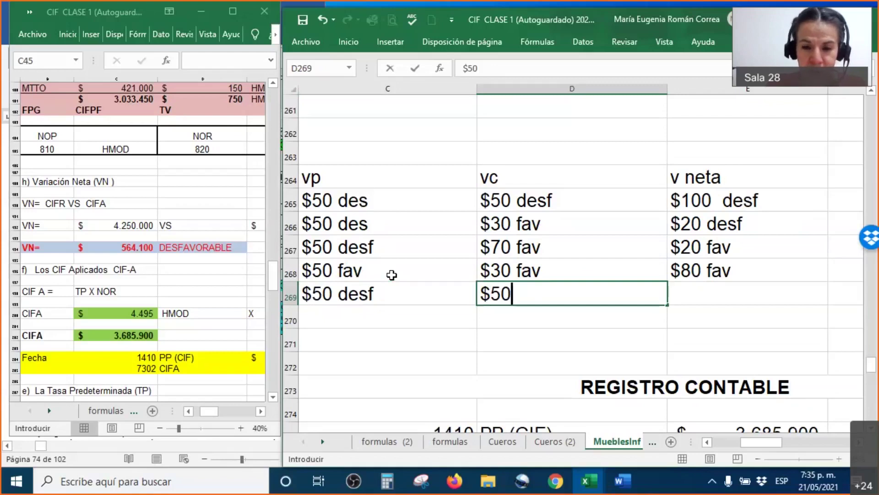
{"action": "type", "text": " fav"}
{"action": "key", "text": "Return"}
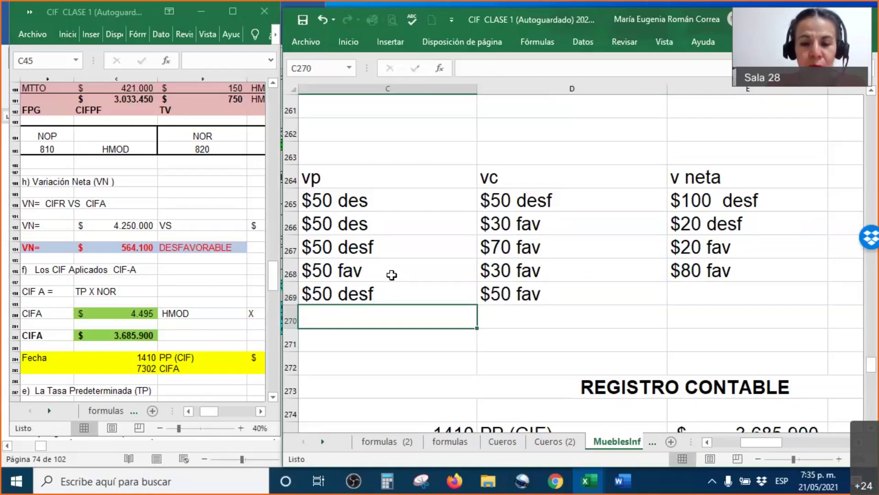
{"action": "key", "text": "Up"}
{"action": "key", "text": "Right"}
{"action": "key", "text": "Right"}
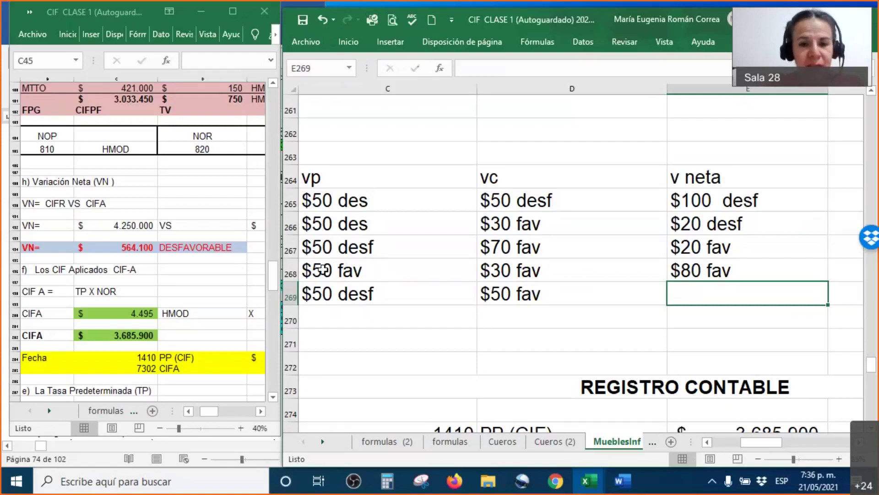
Hide rows 261 to 271, which hold the variance examples above REGISTRO CONTABLE
{"action": "left_click_drag", "start_coordinate": [290, 110], "coordinate": [290, 348]}
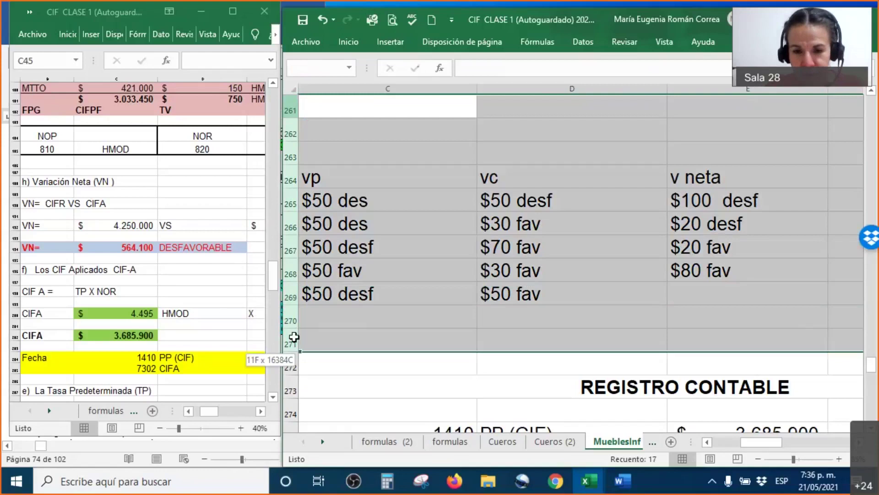
{"action": "right_click", "coordinate": [339, 117]}
{"action": "left_click", "coordinate": [384, 295]}
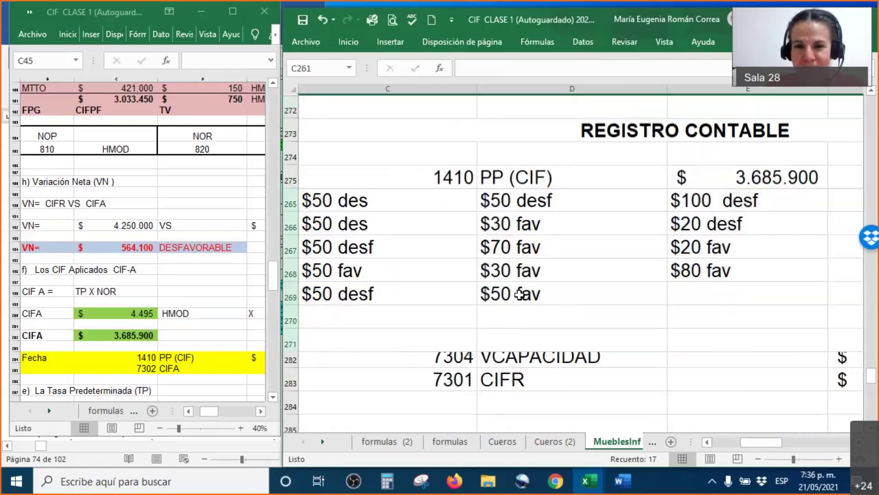
{"action": "scroll", "coordinate": [545, 288], "scroll_direction": "up", "scroll_amount": 1}
{"action": "scroll", "coordinate": [545, 289], "scroll_direction": "up", "scroll_amount": 2}
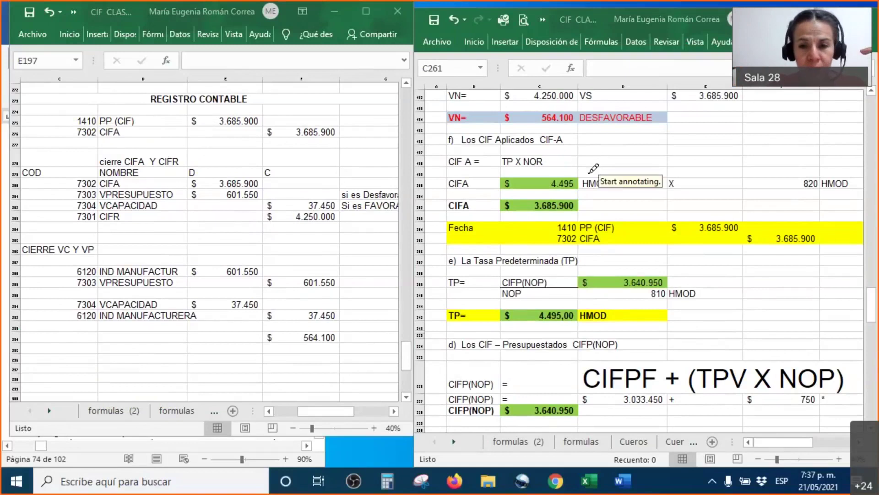
Annotate the applied overhead section by boxing the CIFA result and ticking its yellow PP (CIF) entry
{"action": "mouse_move", "coordinate": [442, 197]}
{"action": "left_mouse_down"}
{"action": "mouse_move", "coordinate": [471, 224]}
{"action": "mouse_move", "coordinate": [603, 215]}
{"action": "mouse_move", "coordinate": [572, 192]}
{"action": "mouse_move", "coordinate": [443, 191]}
{"action": "left_mouse_up"}
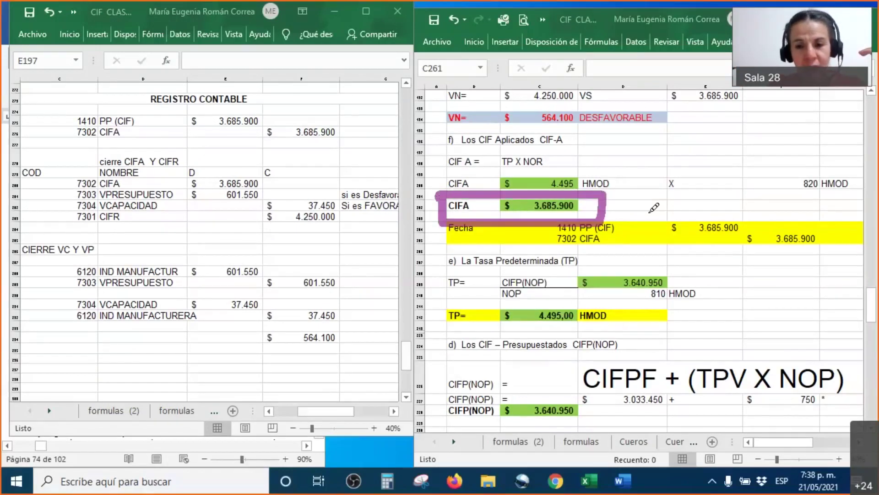
{"action": "left_click_drag", "start_coordinate": [649, 225], "coordinate": [714, 197]}
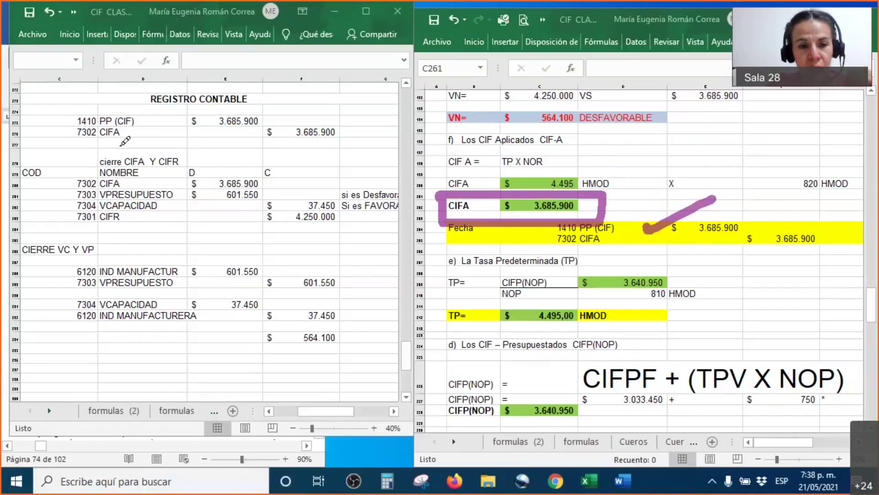
Mark and tick the PP (CIF) and CIFA entry under REGISTRO CONTABLE, and tick CIFA and CIFR in the closing entry's heading
{"action": "mouse_move", "coordinate": [57, 126]}
{"action": "left_mouse_down"}
{"action": "mouse_move", "coordinate": [58, 143]}
{"action": "mouse_move", "coordinate": [66, 123]}
{"action": "mouse_move", "coordinate": [48, 131]}
{"action": "left_mouse_up"}
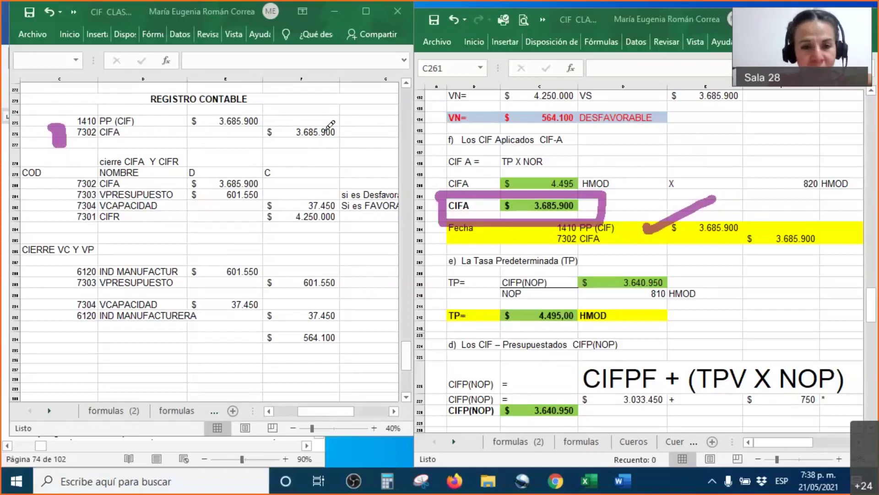
{"action": "left_click_drag", "start_coordinate": [352, 130], "coordinate": [377, 101]}
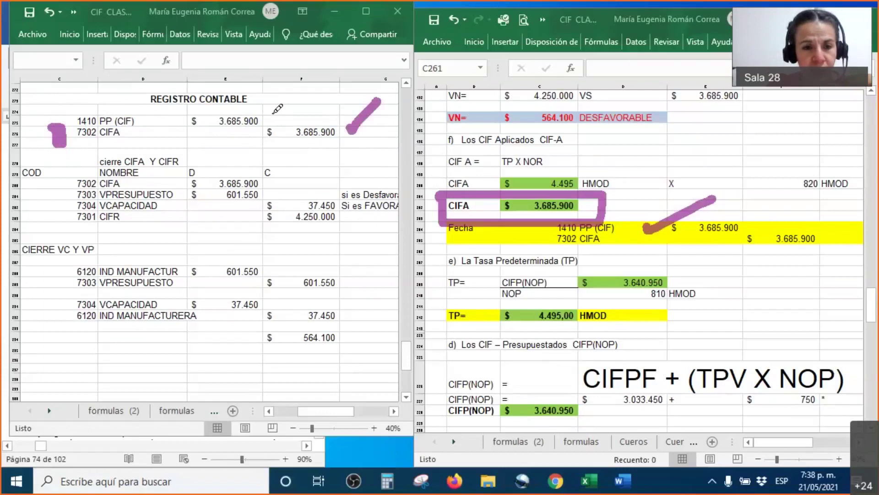
{"action": "left_click_drag", "start_coordinate": [263, 122], "coordinate": [295, 89]}
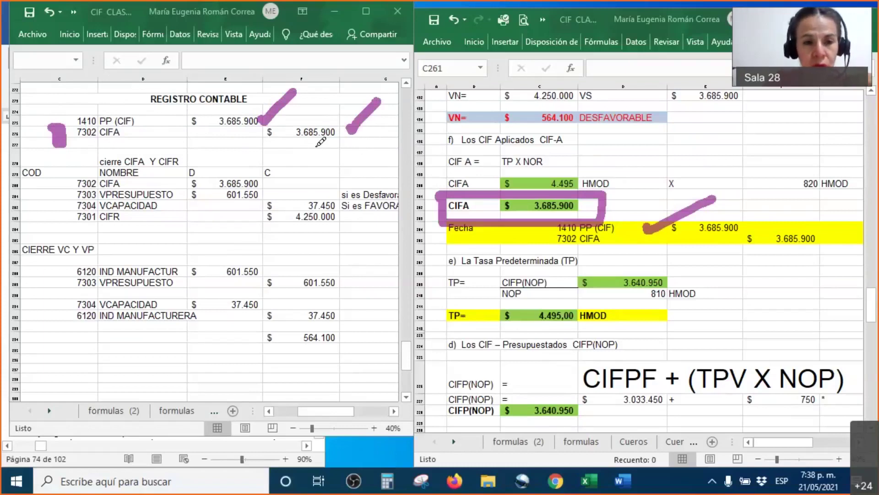
{"action": "mouse_move", "coordinate": [56, 96]}
{"action": "left_mouse_down"}
{"action": "mouse_move", "coordinate": [35, 131]}
{"action": "mouse_move", "coordinate": [72, 148]}
{"action": "left_mouse_up"}
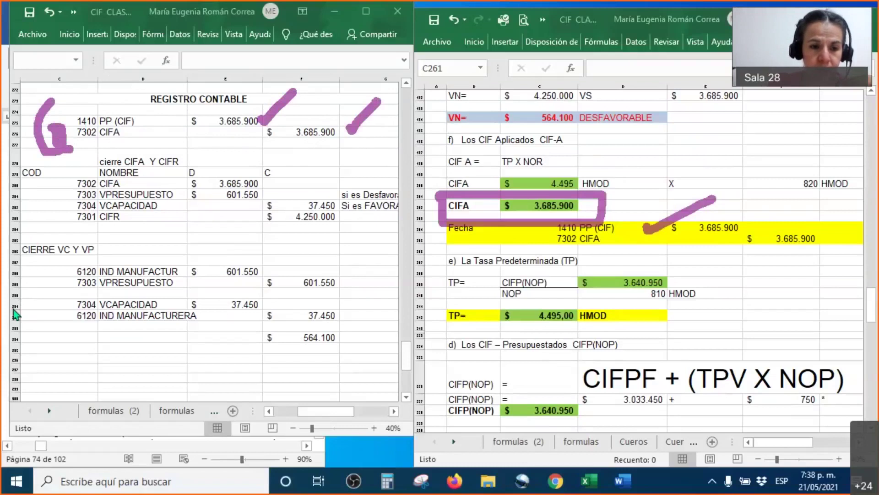
{"action": "left_click", "coordinate": [60, 136]}
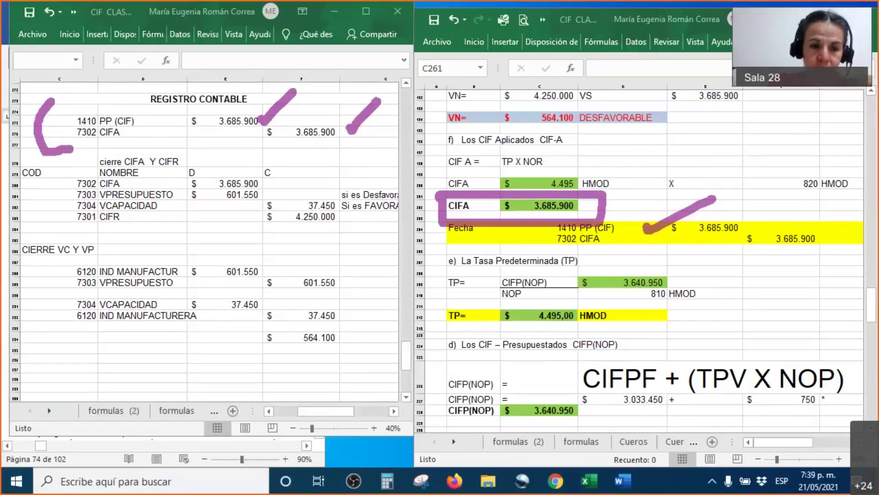
{"action": "mouse_move", "coordinate": [50, 123]}
{"action": "left_mouse_down"}
{"action": "mouse_move", "coordinate": [62, 114]}
{"action": "mouse_move", "coordinate": [55, 144]}
{"action": "mouse_move", "coordinate": [71, 146]}
{"action": "left_mouse_up"}
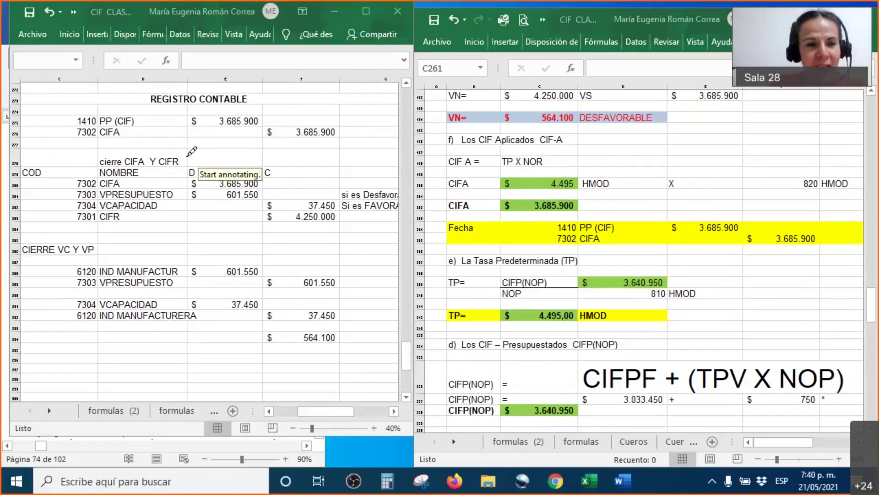
{"action": "mouse_move", "coordinate": [136, 154]}
{"action": "left_mouse_down"}
{"action": "mouse_move", "coordinate": [152, 138]}
{"action": "mouse_move", "coordinate": [185, 143]}
{"action": "left_mouse_up"}
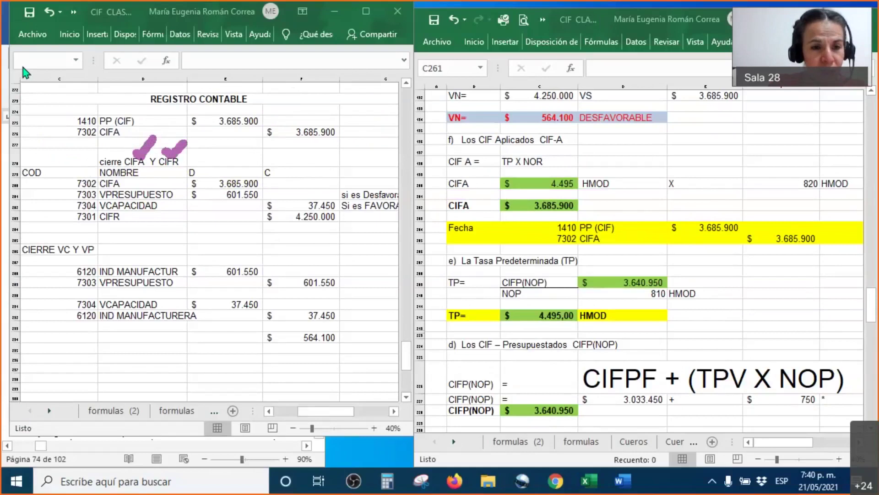
Shade the 7302 CIFA credit line (C276:F276) and its closing debit line (C280:E280) light blue
{"action": "left_click", "coordinate": [74, 132]}
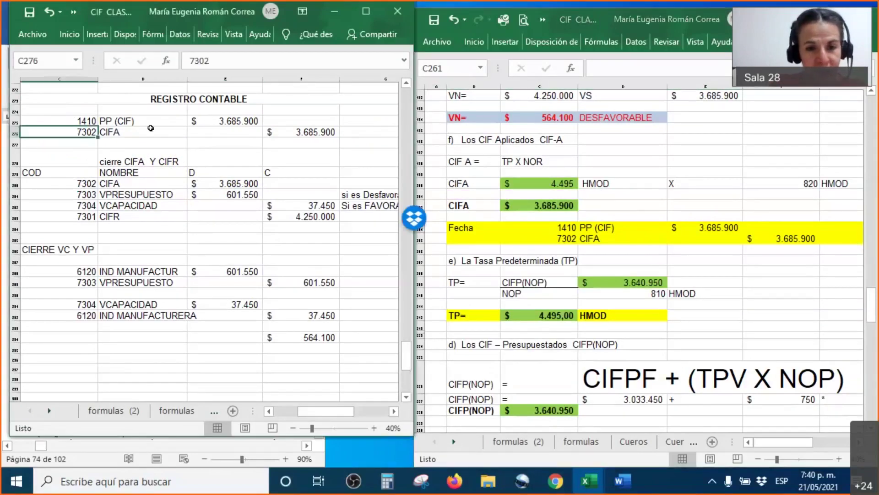
{"action": "left_click", "coordinate": [311, 132], "text": "shift"}
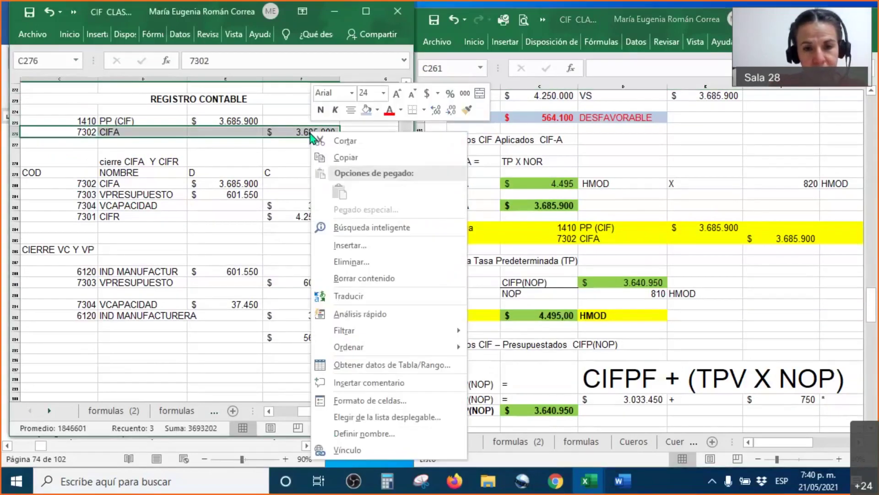
{"action": "left_click", "coordinate": [366, 110]}
{"action": "left_click_drag", "start_coordinate": [73, 183], "coordinate": [235, 184]}
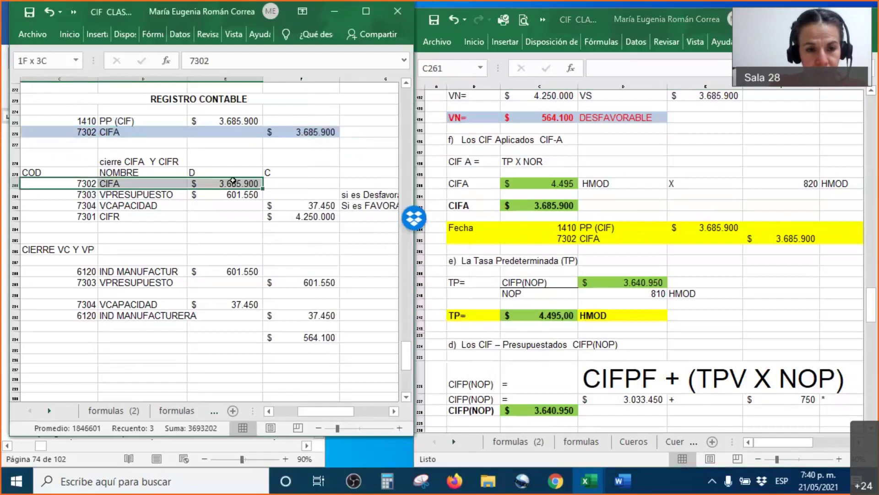
{"action": "right_click", "coordinate": [236, 184]}
{"action": "key", "text": "Escape"}
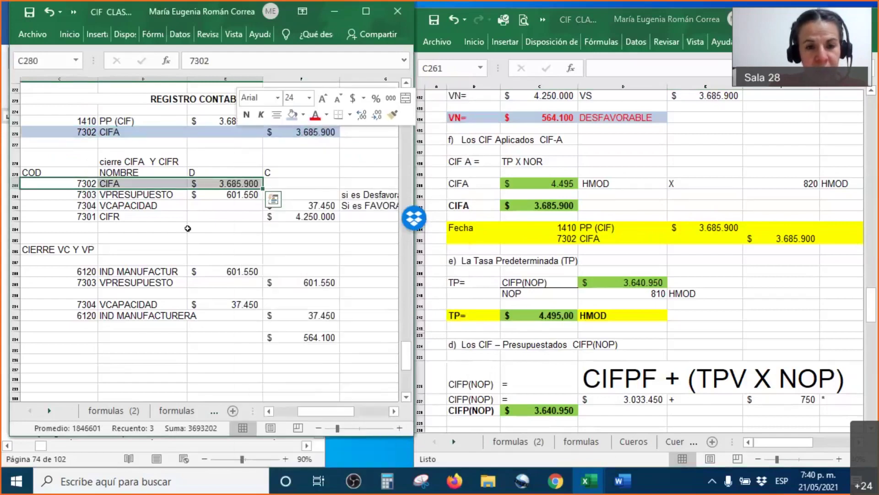
{"action": "left_click", "coordinate": [292, 122]}
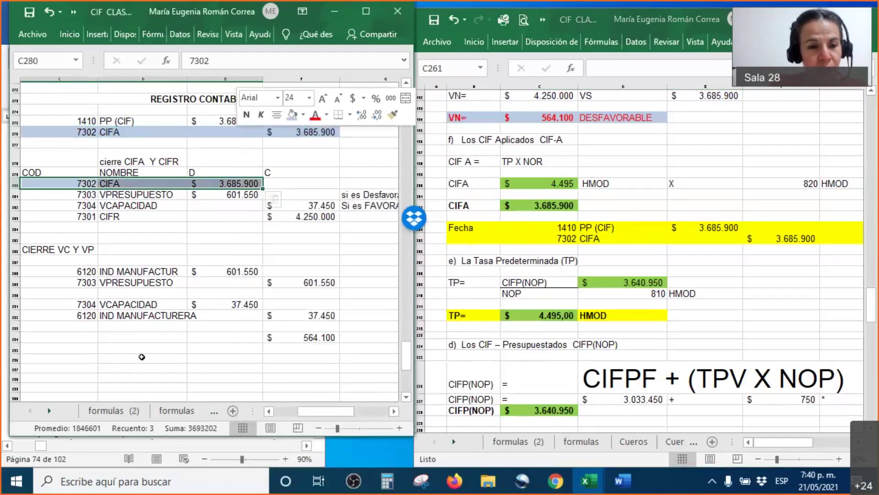
Enlarge the window holding the closing entries and select the 7301 CIFR line (C283:F283)
{"action": "left_click", "coordinate": [141, 357]}
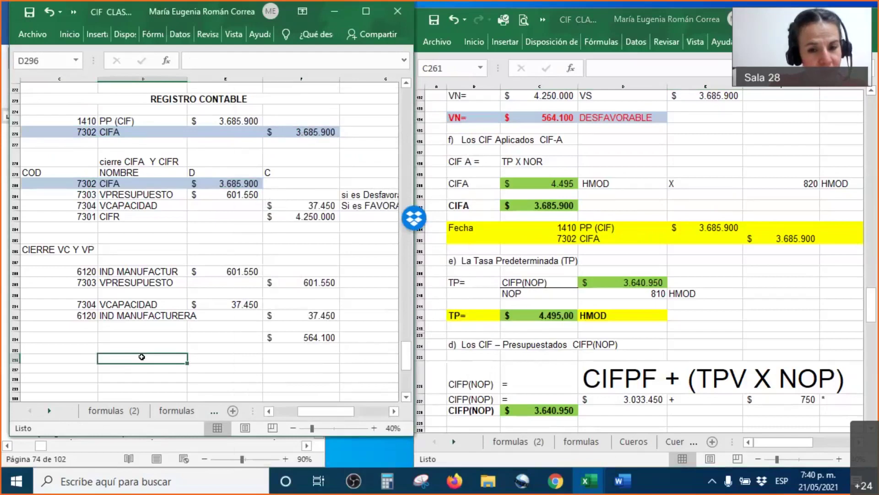
{"action": "left_click_drag", "start_coordinate": [415, 444], "coordinate": [420, 460]}
{"action": "left_click_drag", "start_coordinate": [87, 217], "coordinate": [295, 218]}
Trace the CIFR amount in the other workbook window through the summary block (C71) and the Variación Neta calculation (C192)
{"action": "left_click", "coordinate": [528, 178]}
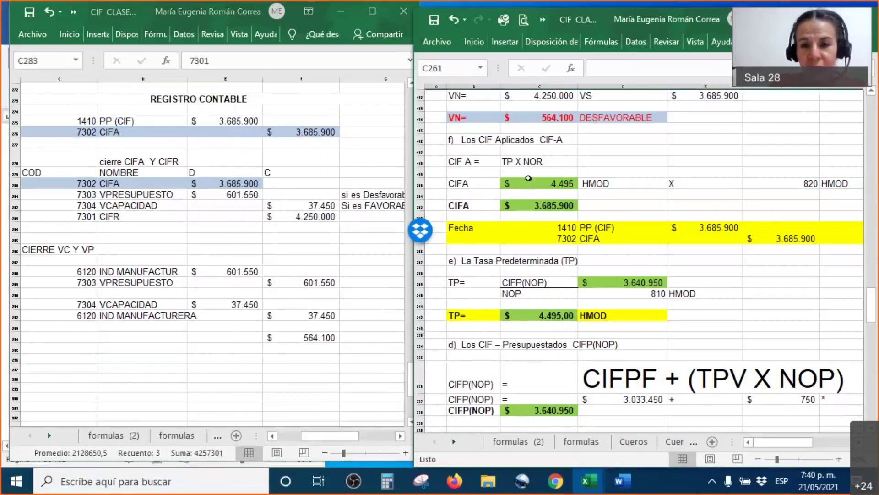
{"action": "scroll", "coordinate": [529, 178], "scroll_direction": "up", "scroll_amount": 16}
{"action": "scroll", "coordinate": [570, 196], "scroll_direction": "down", "scroll_amount": 11}
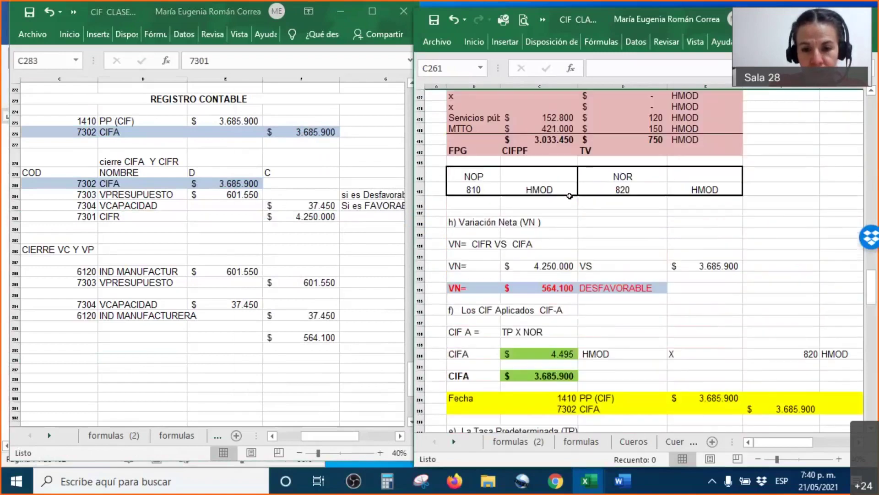
{"action": "scroll", "coordinate": [569, 196], "scroll_direction": "up", "scroll_amount": 18}
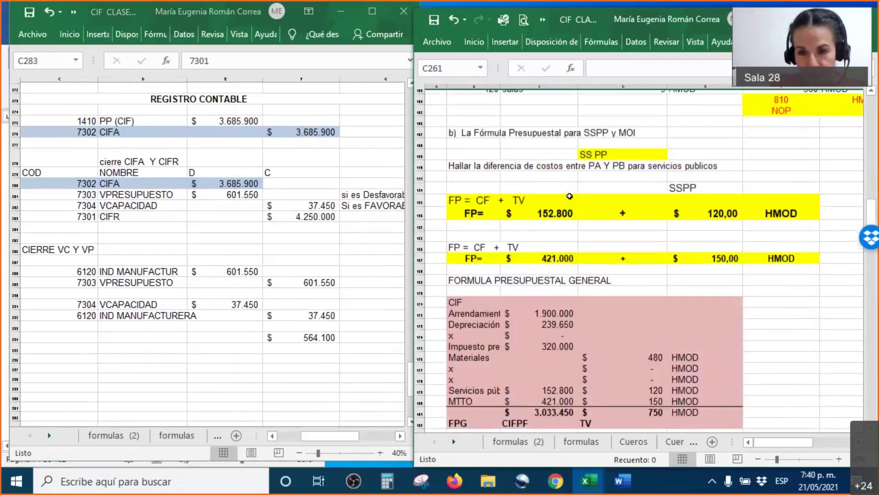
{"action": "scroll", "coordinate": [569, 196], "scroll_direction": "up", "scroll_amount": 11}
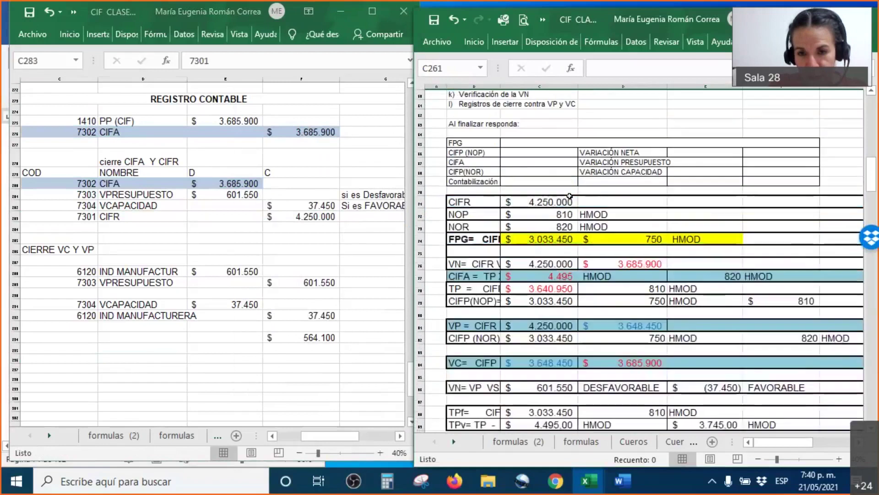
{"action": "scroll", "coordinate": [570, 196], "scroll_direction": "down", "scroll_amount": 3}
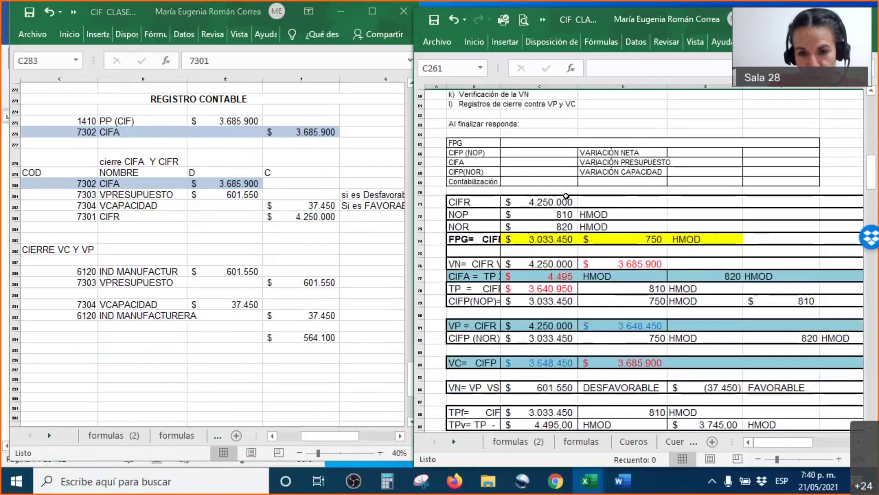
{"action": "left_click", "coordinate": [536, 202]}
{"action": "scroll", "coordinate": [537, 215], "scroll_direction": "down", "scroll_amount": 20}
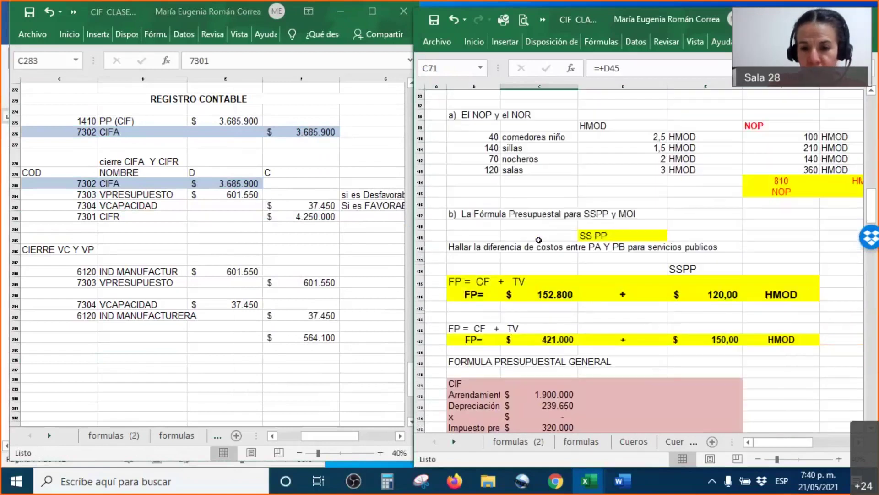
{"action": "scroll", "coordinate": [538, 239], "scroll_direction": "down", "scroll_amount": 5}
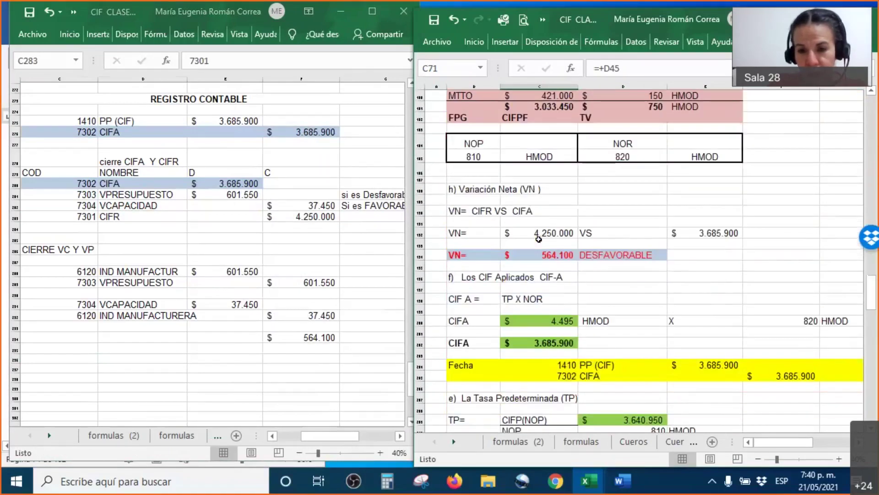
{"action": "left_click", "coordinate": [538, 233]}
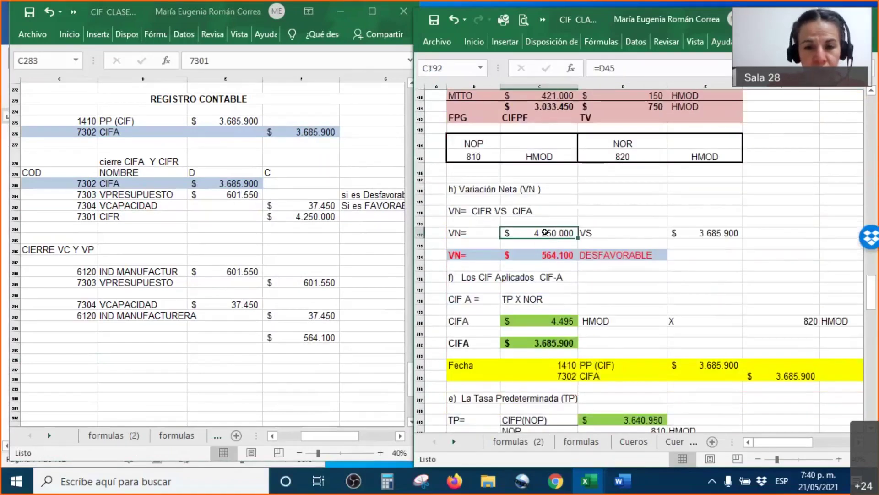
Shade the 7301 CIFR closing line (C283:F283) light blue
{"action": "left_click", "coordinate": [335, 219], "text": "shift"}
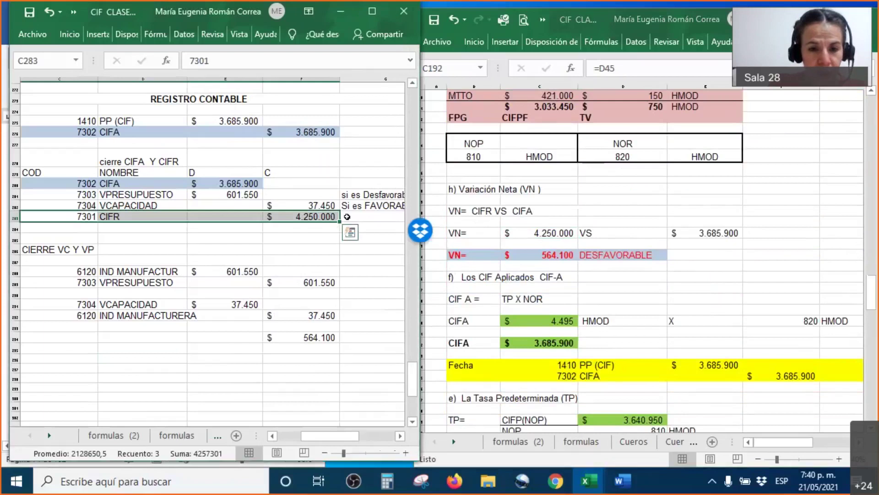
{"action": "left_click_drag", "start_coordinate": [318, 219], "coordinate": [82, 219]}
{"action": "right_click", "coordinate": [82, 220]}
{"action": "left_click", "coordinate": [113, 162]}
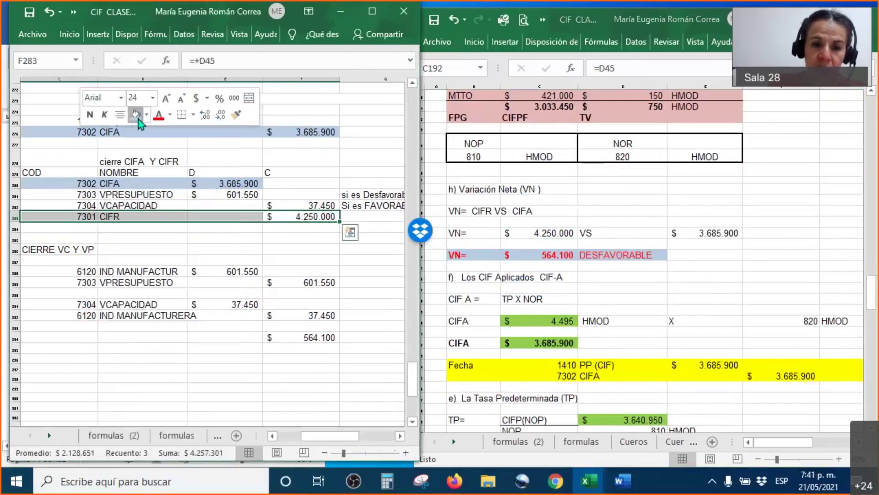
Annotate the closing entry by ticking the VPRESUPUESTO and VCAPACIDAD lines
{"action": "left_click_drag", "start_coordinate": [104, 197], "coordinate": [320, 202]}
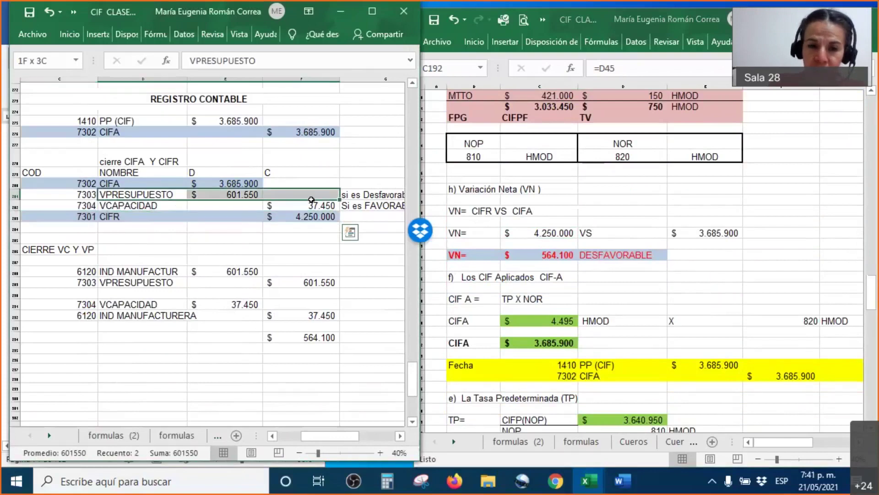
{"action": "left_click", "coordinate": [270, 232]}
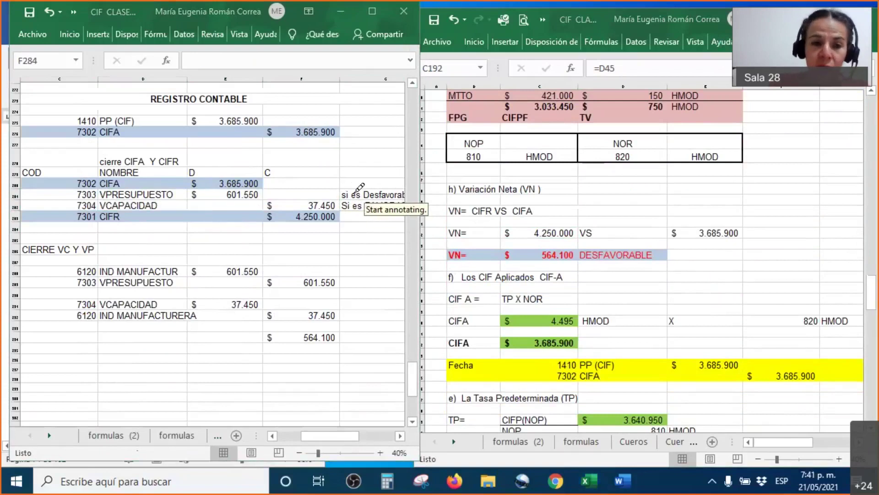
{"action": "left_click", "coordinate": [163, 194]}
{"action": "mouse_move", "coordinate": [163, 195]}
{"action": "left_mouse_down"}
{"action": "mouse_move", "coordinate": [172, 201]}
{"action": "mouse_move", "coordinate": [183, 190]}
{"action": "left_mouse_up"}
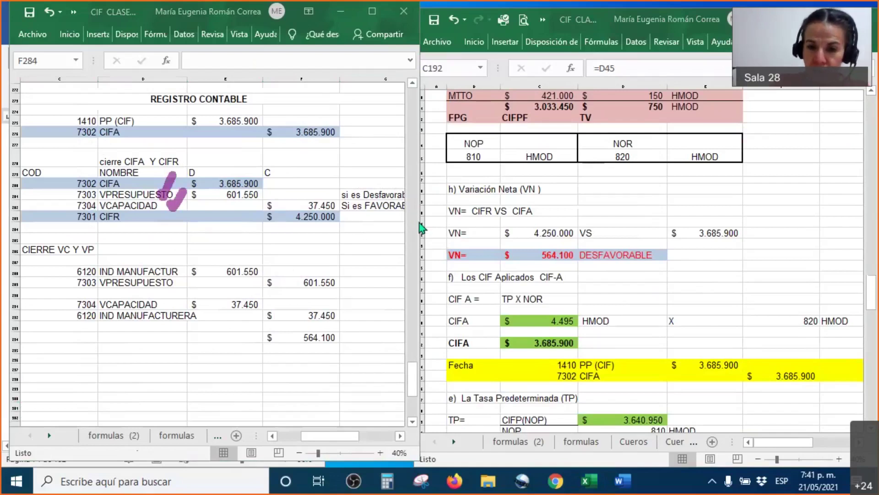
Rearrange the two workbook windows to expose the full notes beside VPRESUPUESTO and VCAPACIDAD, and move the cell selection to I282
{"action": "key", "text": "alt+Tab"}
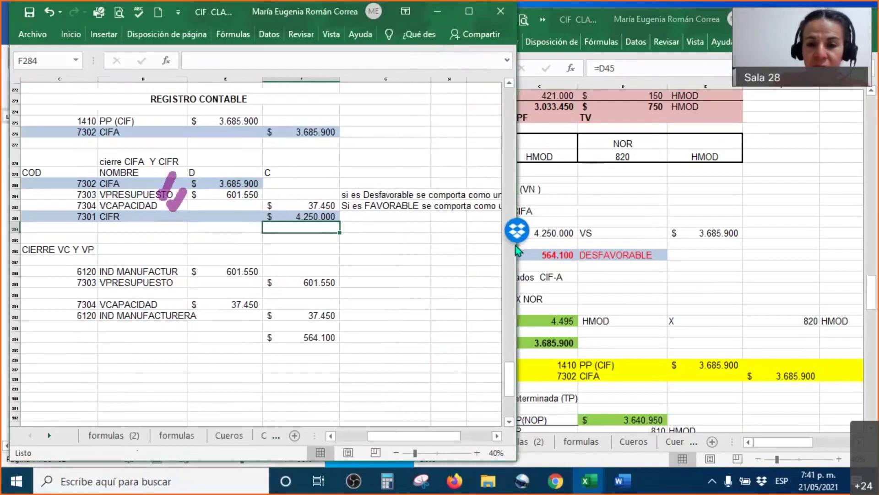
{"action": "left_click", "coordinate": [435, 121]}
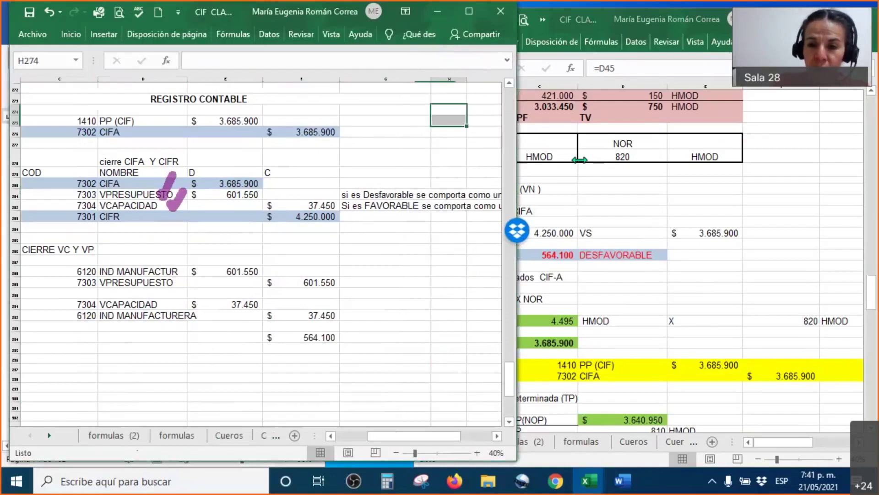
{"action": "key", "text": "alt+Tab"}
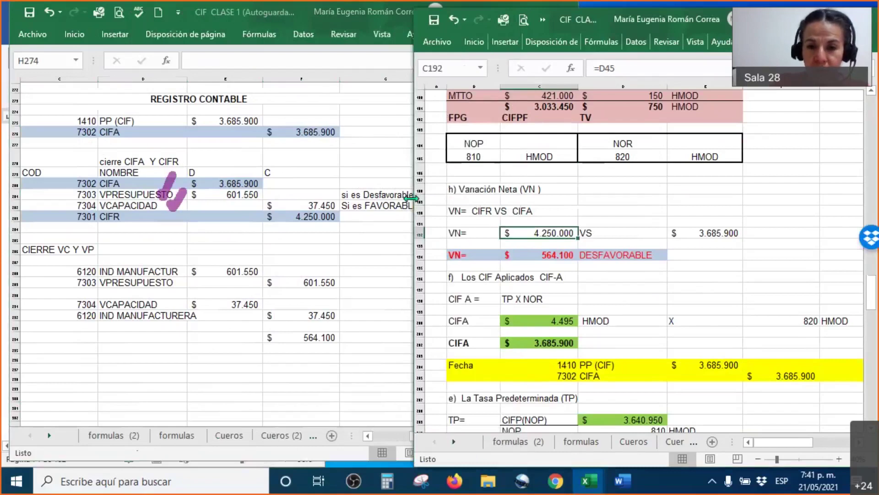
{"action": "left_click_drag", "start_coordinate": [606, 197], "coordinate": [615, 197]}
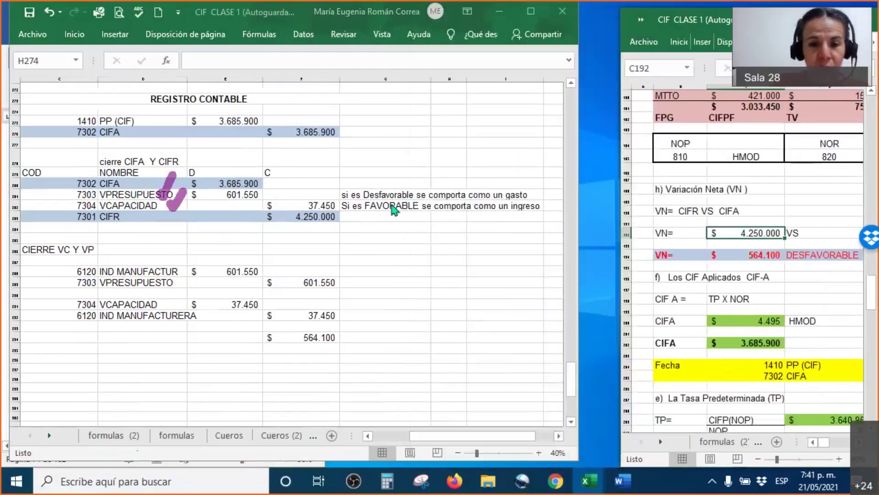
{"action": "left_click", "coordinate": [403, 205]}
{"action": "key", "text": "Right"}
{"action": "key", "text": "Right"}
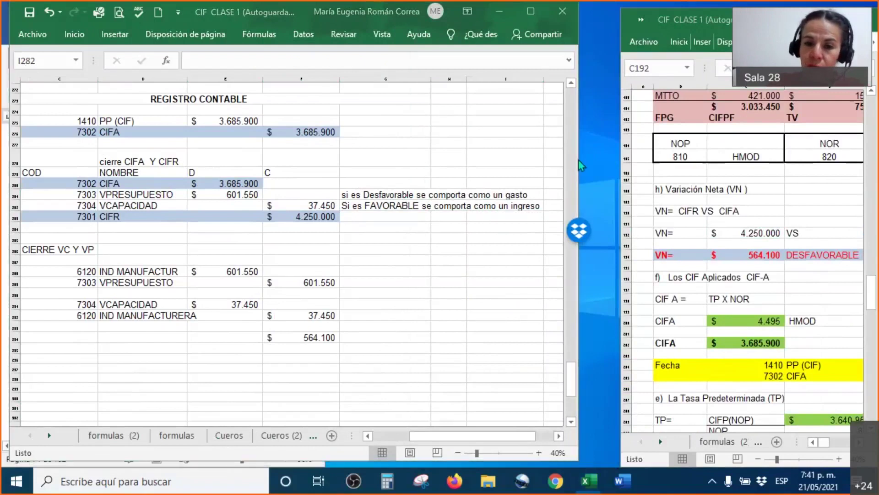
Annotate the "si es Desfavorable" note by marking "gasto", ticking "Desfavorable" and handwriting DB above it
{"action": "mouse_move", "coordinate": [525, 187]}
{"action": "left_mouse_down"}
{"action": "mouse_move", "coordinate": [506, 190]}
{"action": "mouse_move", "coordinate": [515, 192]}
{"action": "mouse_move", "coordinate": [503, 181]}
{"action": "left_mouse_up"}
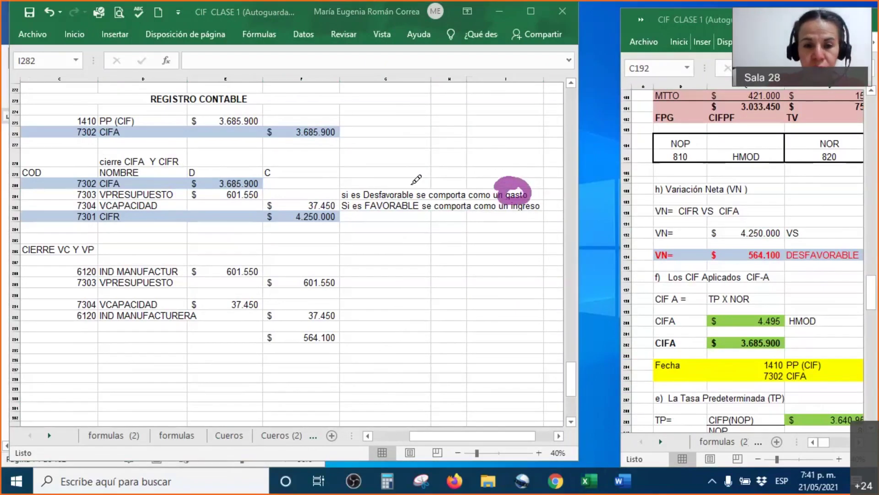
{"action": "left_click_drag", "start_coordinate": [387, 184], "coordinate": [414, 159]}
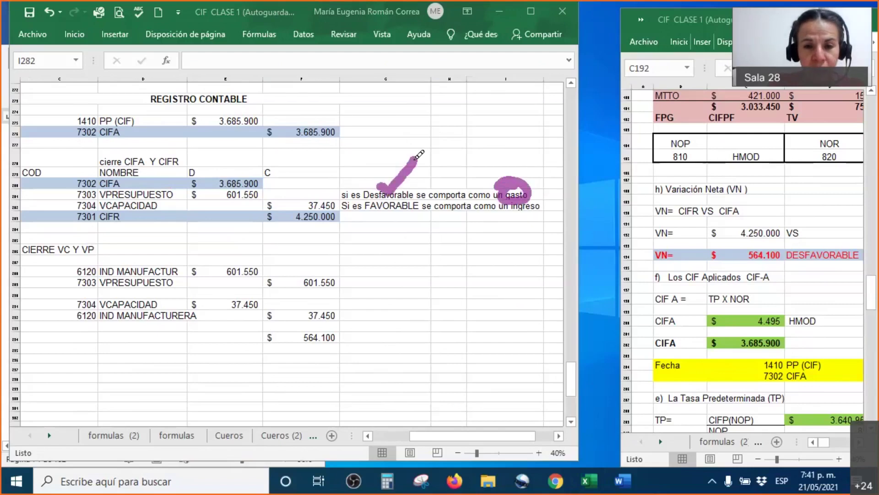
{"action": "mouse_move", "coordinate": [439, 127]}
{"action": "left_mouse_down"}
{"action": "mouse_move", "coordinate": [446, 151]}
{"action": "mouse_move", "coordinate": [455, 130]}
{"action": "mouse_move", "coordinate": [440, 160]}
{"action": "mouse_move", "coordinate": [472, 147]}
{"action": "mouse_move", "coordinate": [465, 114]}
{"action": "mouse_move", "coordinate": [485, 120]}
{"action": "mouse_move", "coordinate": [456, 158]}
{"action": "left_mouse_up"}
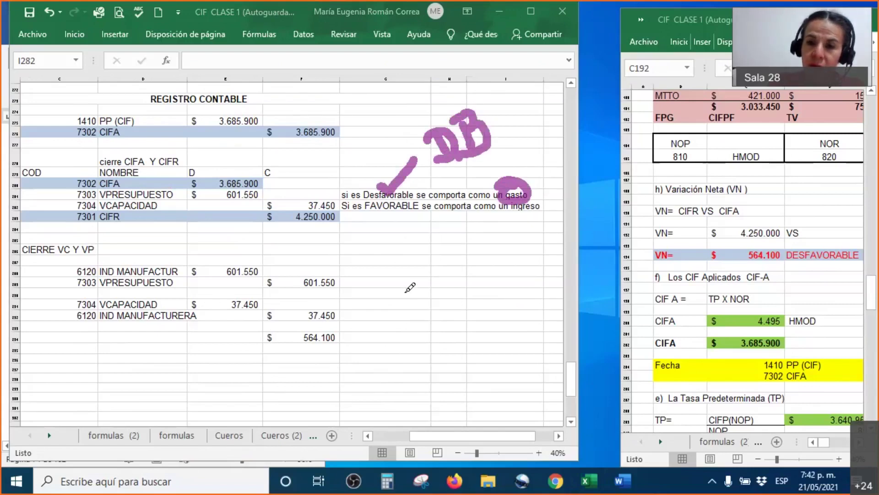
Underline "FAVORABLE" and "ingreso" in the second note, link them to a handwritten CR, and clear the annotations
{"action": "left_click_drag", "start_coordinate": [367, 212], "coordinate": [422, 219]}
{"action": "left_click_drag", "start_coordinate": [506, 218], "coordinate": [545, 220]}
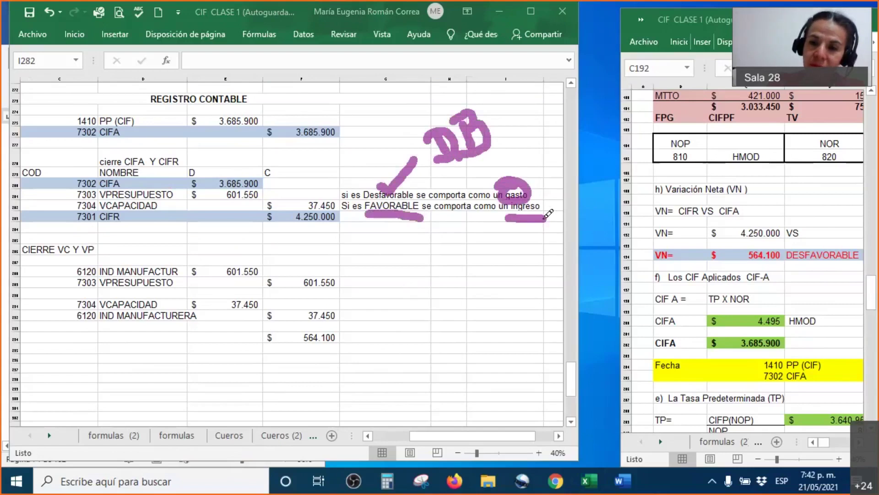
{"action": "mouse_move", "coordinate": [388, 220]}
{"action": "left_mouse_down"}
{"action": "mouse_move", "coordinate": [423, 259]}
{"action": "mouse_move", "coordinate": [469, 267]}
{"action": "left_mouse_up"}
{"action": "mouse_move", "coordinate": [526, 206]}
{"action": "left_mouse_down"}
{"action": "mouse_move", "coordinate": [535, 225]}
{"action": "mouse_move", "coordinate": [506, 251]}
{"action": "mouse_move", "coordinate": [515, 277]}
{"action": "left_mouse_up"}
{"action": "mouse_move", "coordinate": [527, 240]}
{"action": "left_mouse_down"}
{"action": "mouse_move", "coordinate": [529, 273]}
{"action": "mouse_move", "coordinate": [522, 235]}
{"action": "mouse_move", "coordinate": [550, 275]}
{"action": "left_mouse_up"}
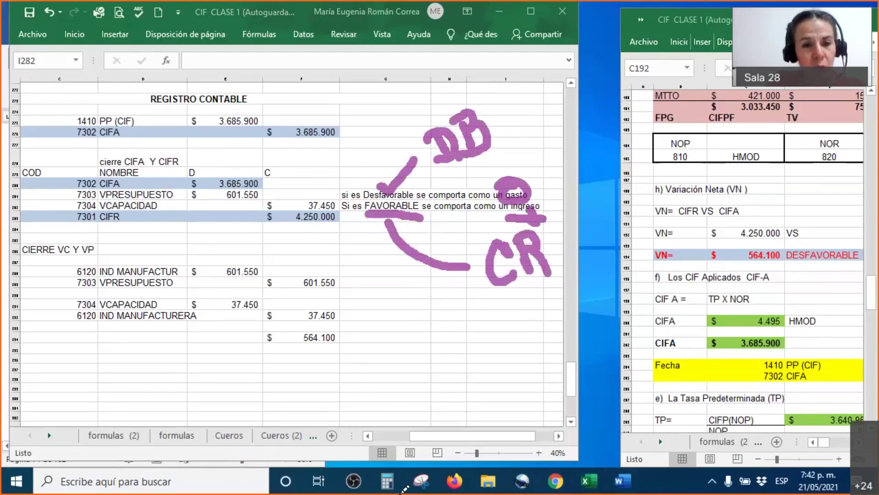
{"action": "key", "text": "Escape"}
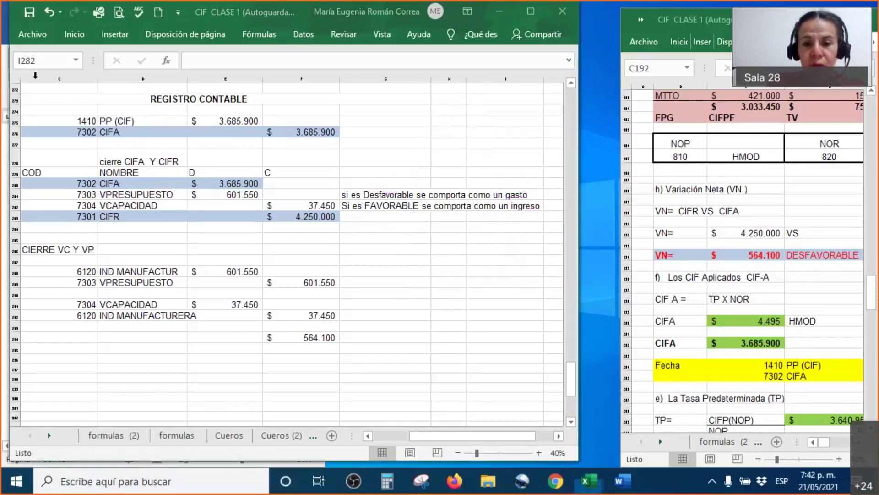
Rearrange the windows side by side and select the VP result (C258:D258) under k) Verificación de la VN
{"action": "left_click_drag", "start_coordinate": [445, 276], "coordinate": [377, 275]}
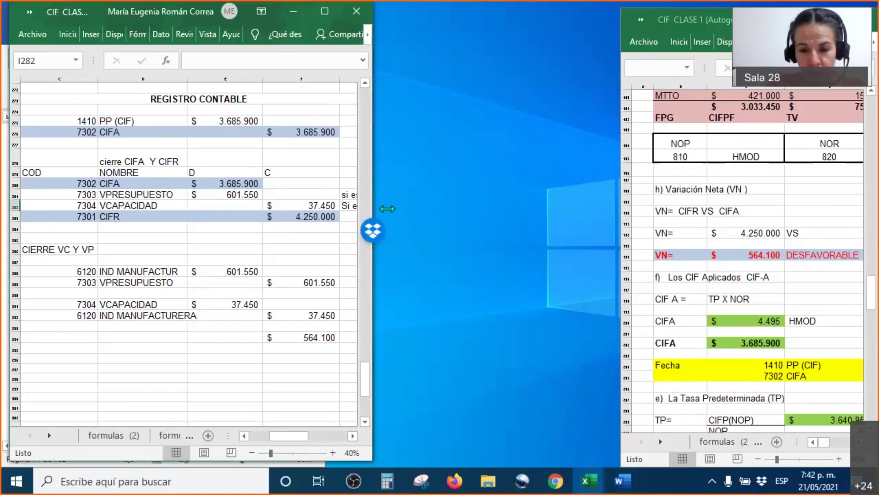
{"action": "scroll", "coordinate": [513, 244], "scroll_direction": "down", "scroll_amount": 10}
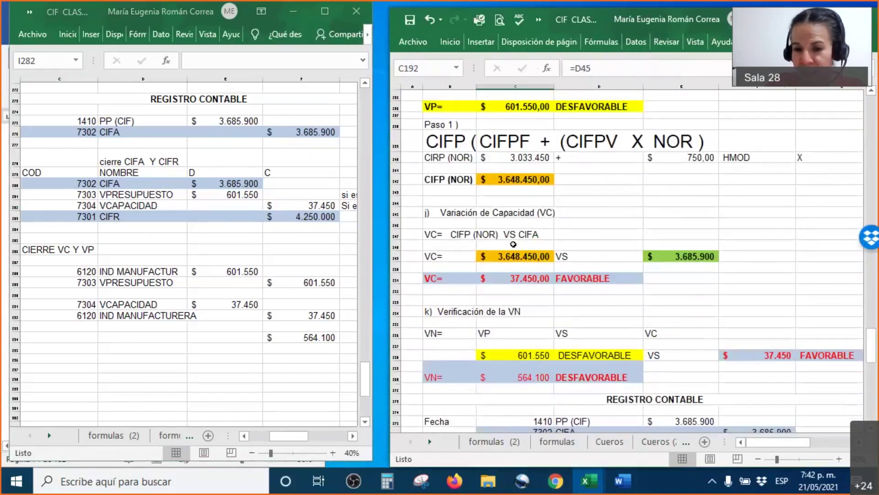
{"action": "scroll", "coordinate": [513, 244], "scroll_direction": "down", "scroll_amount": 7}
{"action": "scroll", "coordinate": [514, 229], "scroll_direction": "up", "scroll_amount": 3}
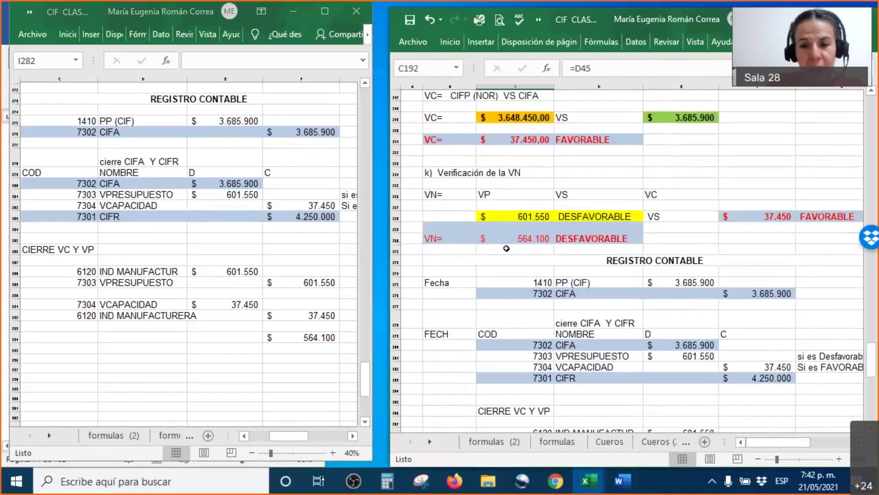
{"action": "left_click", "coordinate": [507, 192]}
{"action": "left_click", "coordinate": [510, 218]}
{"action": "left_click_drag", "start_coordinate": [548, 219], "coordinate": [600, 219]}
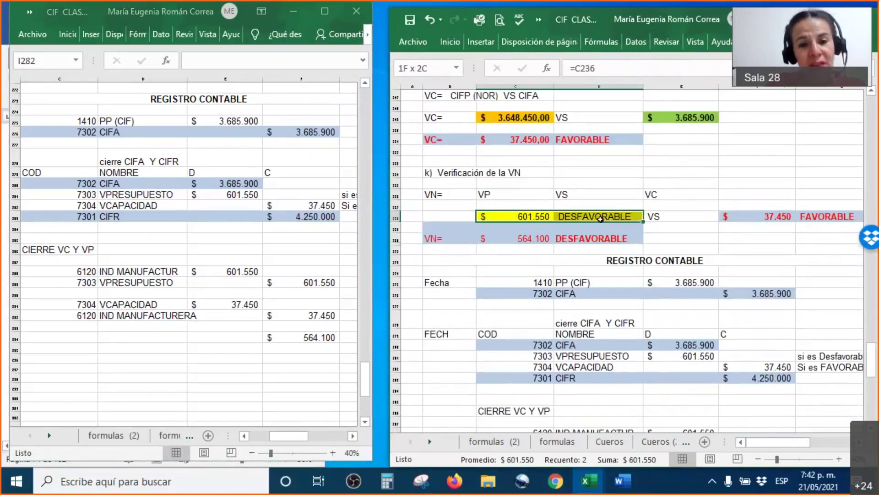
{"action": "left_click_drag", "start_coordinate": [600, 219], "coordinate": [595, 220]}
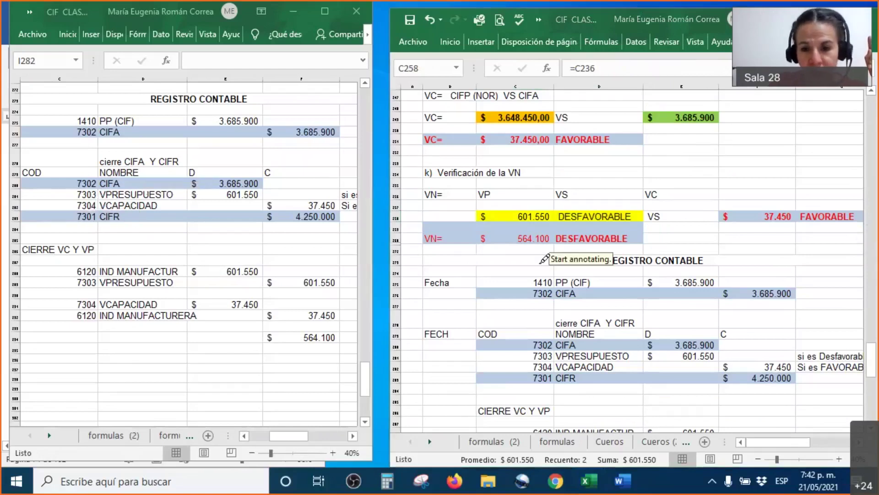
Annotate the VP and VC results under Verificación de la VN and mark their matching VPRESUPUESTO debit and VCAPACIDAD credit
{"action": "mouse_move", "coordinate": [470, 193]}
{"action": "left_mouse_down"}
{"action": "mouse_move", "coordinate": [478, 228]}
{"action": "mouse_move", "coordinate": [599, 229]}
{"action": "mouse_move", "coordinate": [664, 186]}
{"action": "mouse_move", "coordinate": [454, 196]}
{"action": "left_mouse_up"}
{"action": "mouse_move", "coordinate": [258, 188]}
{"action": "left_mouse_down"}
{"action": "mouse_move", "coordinate": [270, 191]}
{"action": "mouse_move", "coordinate": [281, 178]}
{"action": "left_mouse_up"}
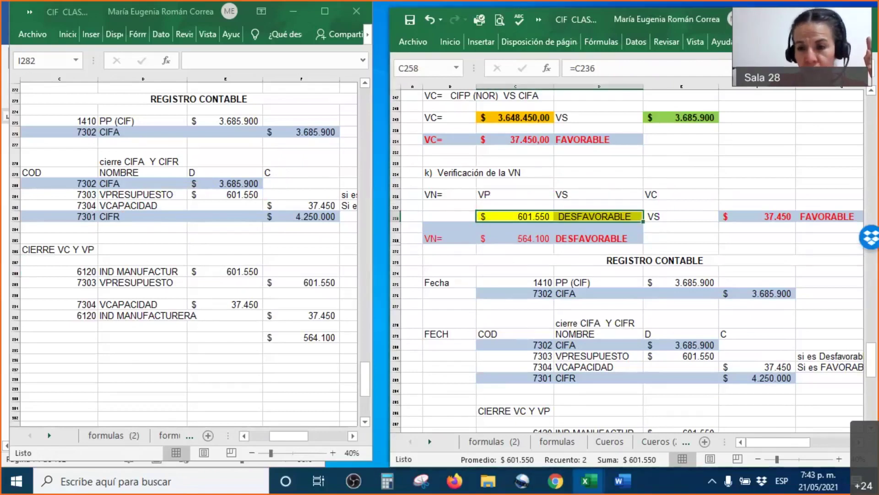
{"action": "mouse_move", "coordinate": [704, 192]}
{"action": "left_mouse_down"}
{"action": "mouse_move", "coordinate": [706, 231]}
{"action": "mouse_move", "coordinate": [864, 232]}
{"action": "mouse_move", "coordinate": [875, 174]}
{"action": "mouse_move", "coordinate": [716, 183]}
{"action": "mouse_move", "coordinate": [699, 186]}
{"action": "mouse_move", "coordinate": [700, 199]}
{"action": "left_mouse_up"}
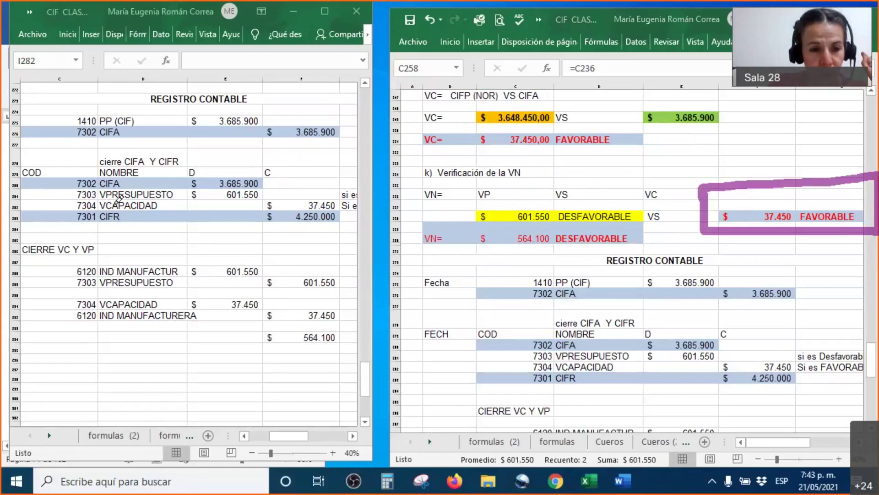
{"action": "mouse_move", "coordinate": [300, 189]}
{"action": "left_mouse_down"}
{"action": "mouse_move", "coordinate": [311, 195]}
{"action": "mouse_move", "coordinate": [339, 173]}
{"action": "left_mouse_up"}
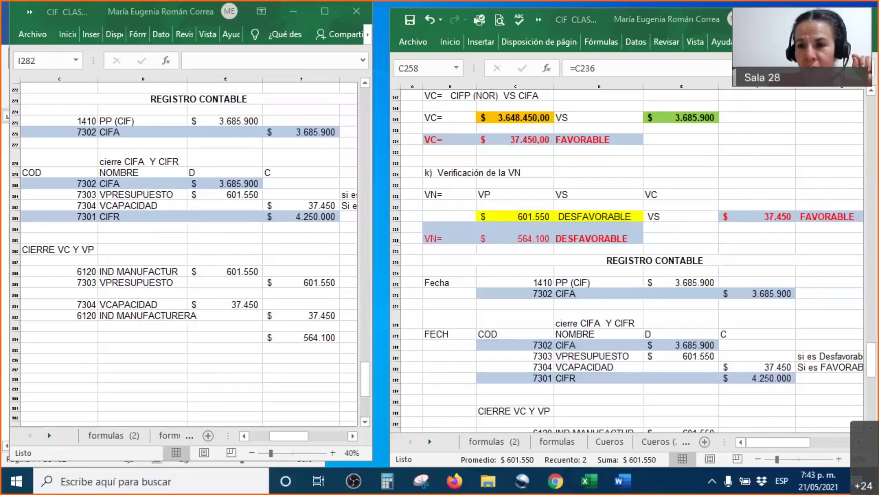
Box the 37.450 VC result under Verificación de la VN again and mark its FAVORABLE label
{"action": "mouse_move", "coordinate": [702, 186]}
{"action": "left_mouse_down"}
{"action": "mouse_move", "coordinate": [702, 213]}
{"action": "mouse_move", "coordinate": [796, 238]}
{"action": "mouse_move", "coordinate": [872, 240]}
{"action": "mouse_move", "coordinate": [730, 177]}
{"action": "mouse_move", "coordinate": [709, 179]}
{"action": "left_mouse_up"}
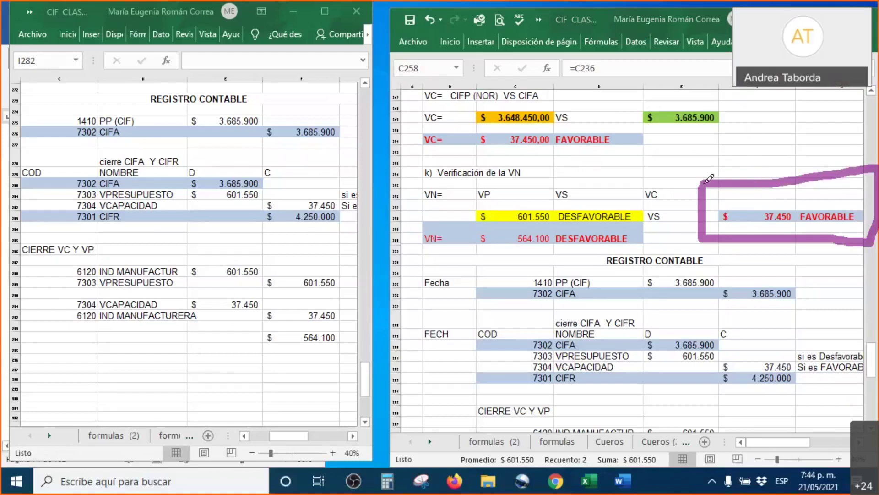
{"action": "left_click_drag", "start_coordinate": [819, 200], "coordinate": [839, 139]}
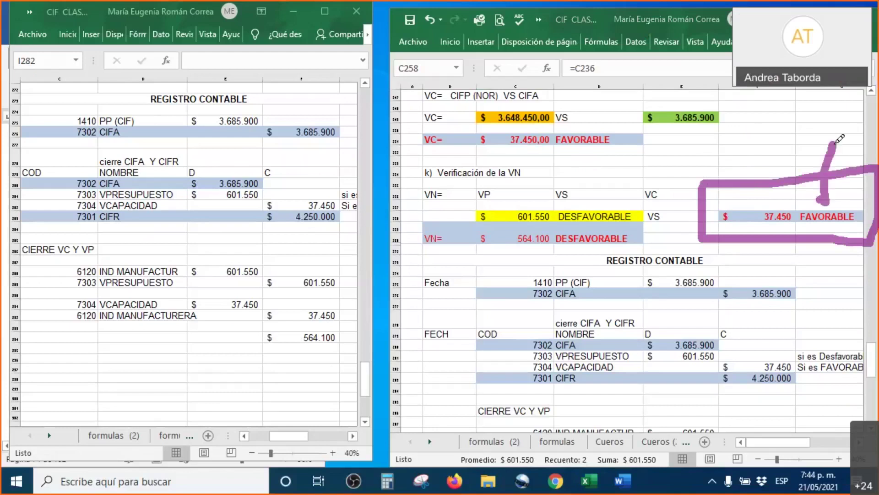
Handwrite "Ing" and a C above the boxed 37.450 FAVORABLE result, mark its VCAPACIDAD credit, and clear the annotations
{"action": "mouse_move", "coordinate": [758, 137]}
{"action": "left_mouse_down"}
{"action": "mouse_move", "coordinate": [780, 151]}
{"action": "mouse_move", "coordinate": [781, 112]}
{"action": "left_mouse_up"}
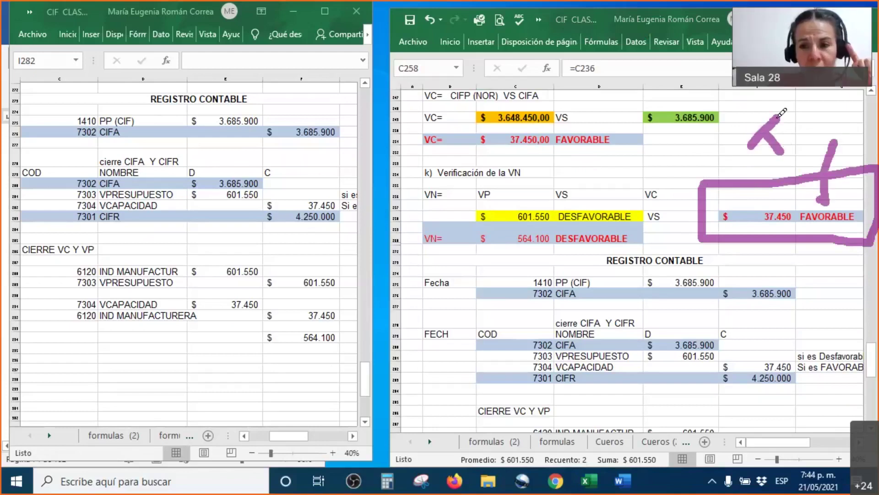
{"action": "mouse_move", "coordinate": [768, 170]}
{"action": "left_mouse_down"}
{"action": "mouse_move", "coordinate": [807, 132]}
{"action": "mouse_move", "coordinate": [808, 114]}
{"action": "mouse_move", "coordinate": [824, 120]}
{"action": "mouse_move", "coordinate": [832, 90]}
{"action": "mouse_move", "coordinate": [848, 100]}
{"action": "mouse_move", "coordinate": [845, 146]}
{"action": "mouse_move", "coordinate": [837, 143]}
{"action": "left_mouse_up"}
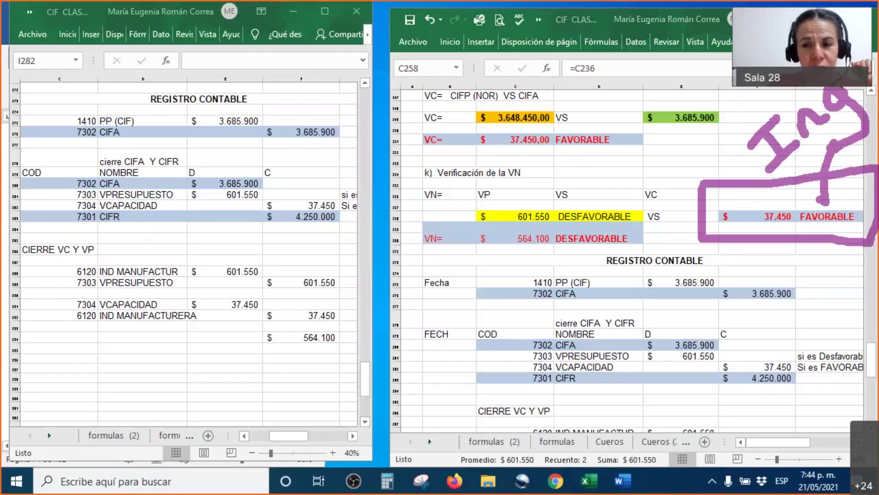
{"action": "left_click_drag", "start_coordinate": [732, 75], "coordinate": [781, 89]}
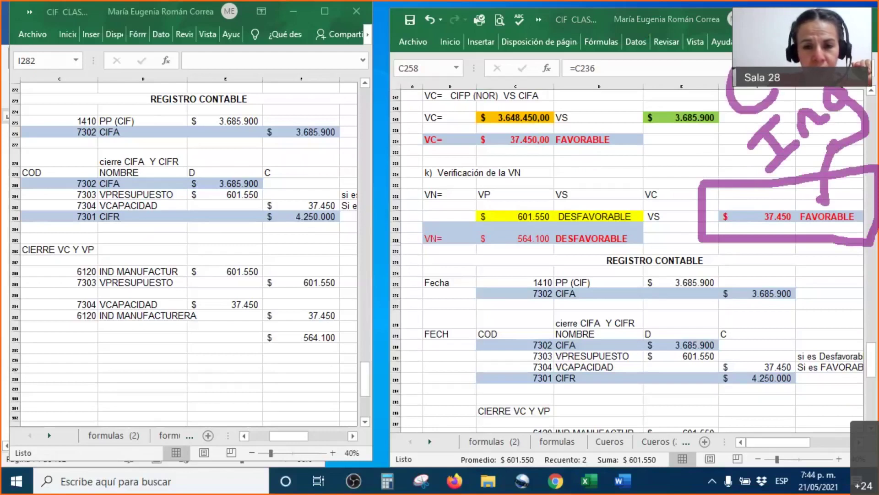
{"action": "mouse_move", "coordinate": [740, 120]}
{"action": "left_mouse_down"}
{"action": "mouse_move", "coordinate": [540, 187]}
{"action": "mouse_move", "coordinate": [317, 158]}
{"action": "mouse_move", "coordinate": [302, 192]}
{"action": "left_mouse_up"}
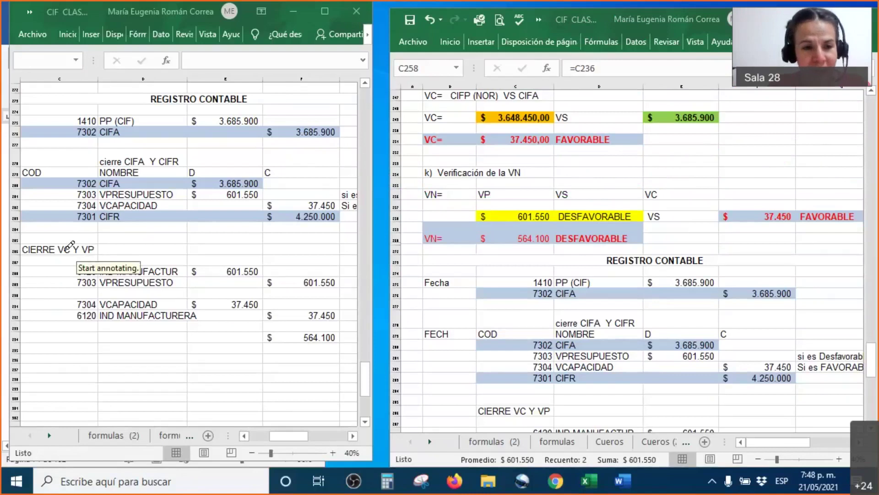
Box "VC Y VP" in the closing heading, tick the CIFA credit and debit, underline the CIFR row, and mark the variance account codes
{"action": "mouse_move", "coordinate": [51, 239]}
{"action": "left_mouse_down"}
{"action": "mouse_move", "coordinate": [55, 264]}
{"action": "mouse_move", "coordinate": [108, 236]}
{"action": "mouse_move", "coordinate": [53, 236]}
{"action": "mouse_move", "coordinate": [59, 229]}
{"action": "left_mouse_up"}
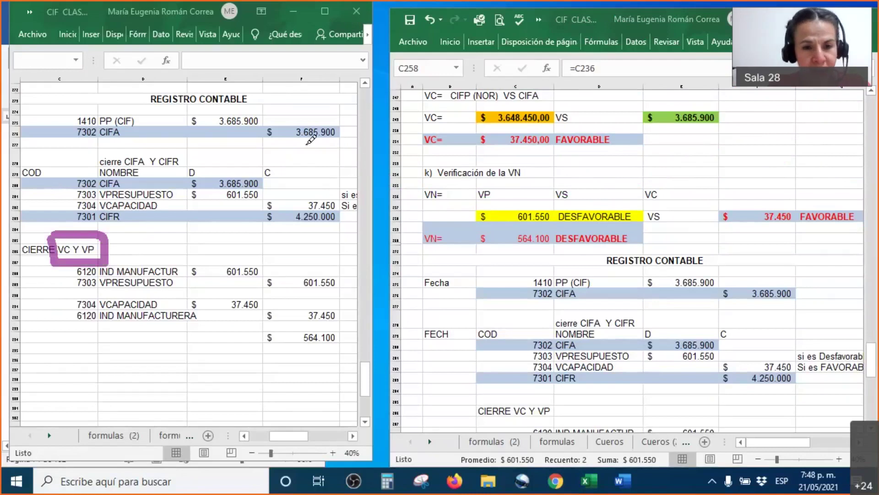
{"action": "left_click", "coordinate": [340, 131]}
{"action": "left_click_drag", "start_coordinate": [344, 123], "coordinate": [350, 116]}
{"action": "left_click_drag", "start_coordinate": [259, 180], "coordinate": [287, 158]}
{"action": "left_click_drag", "start_coordinate": [79, 225], "coordinate": [340, 232]}
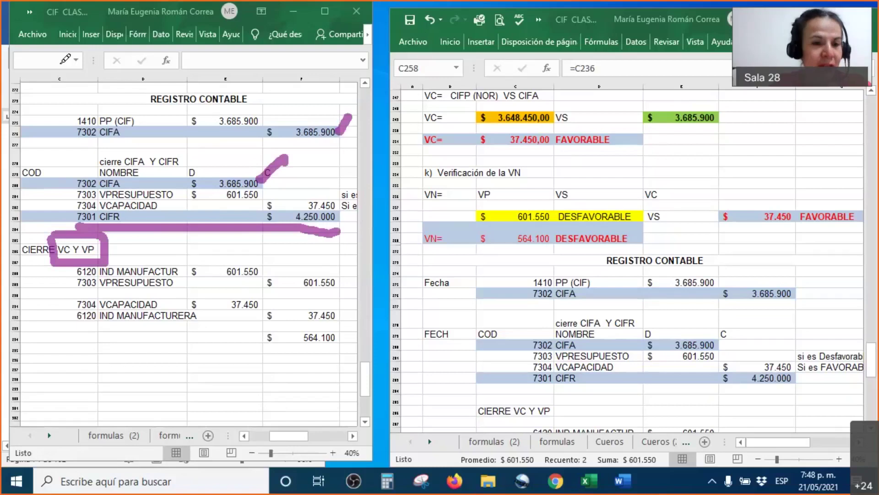
{"action": "mouse_move", "coordinate": [69, 185]}
{"action": "left_mouse_down"}
{"action": "mouse_move", "coordinate": [59, 201]}
{"action": "mouse_move", "coordinate": [78, 207]}
{"action": "left_mouse_up"}
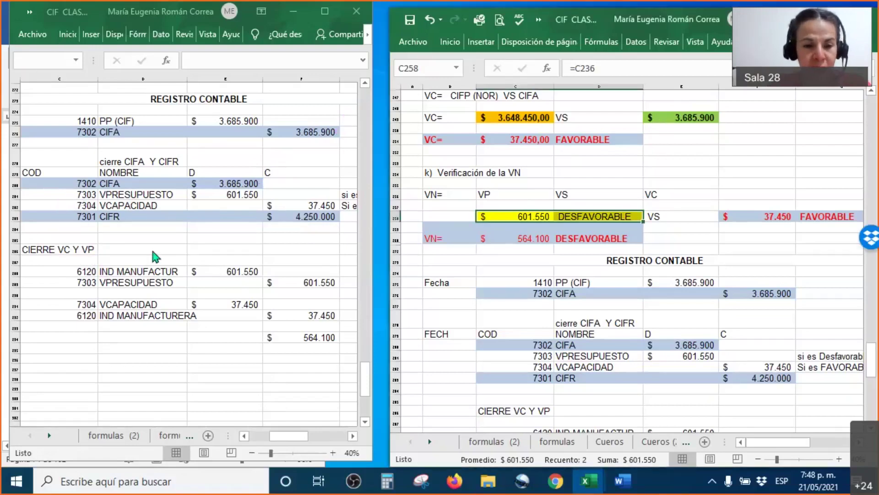
Select the 6120 IND MANUFACTUR row (C288:F288) and tick the VPRESUPUESTO debit and its matching closing credit
{"action": "left_click_drag", "start_coordinate": [90, 272], "coordinate": [309, 271]}
{"action": "scroll", "coordinate": [309, 271], "scroll_direction": "down", "scroll_amount": 1}
{"action": "scroll", "coordinate": [309, 271], "scroll_direction": "down", "scroll_amount": 1}
{"action": "scroll", "coordinate": [66, 301], "scroll_direction": "up", "scroll_amount": 1}
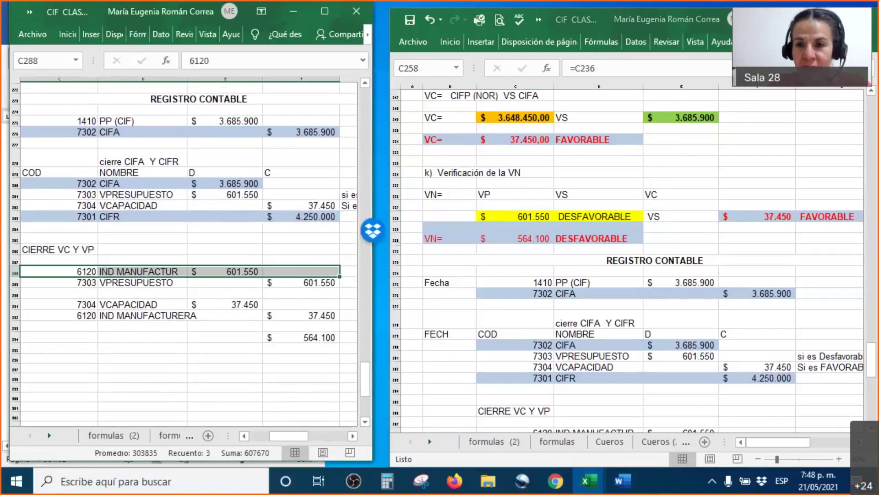
{"action": "left_click_drag", "start_coordinate": [259, 197], "coordinate": [290, 174]}
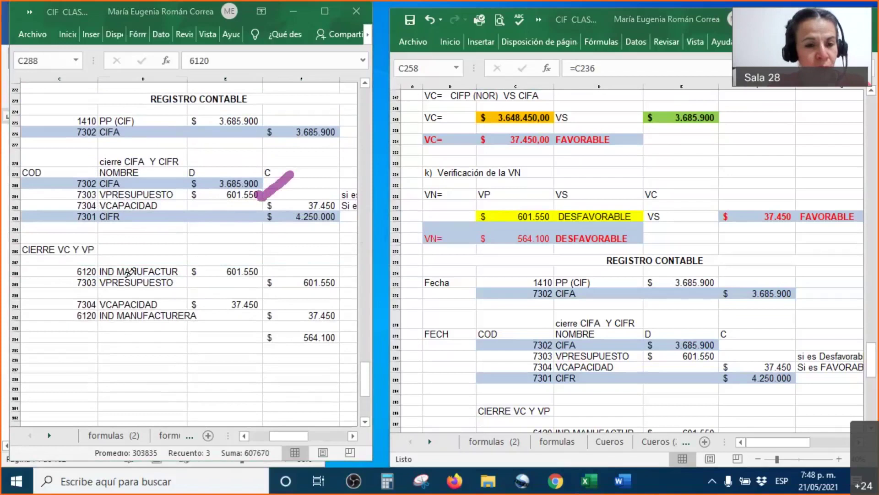
{"action": "left_click_drag", "start_coordinate": [340, 284], "coordinate": [380, 243]}
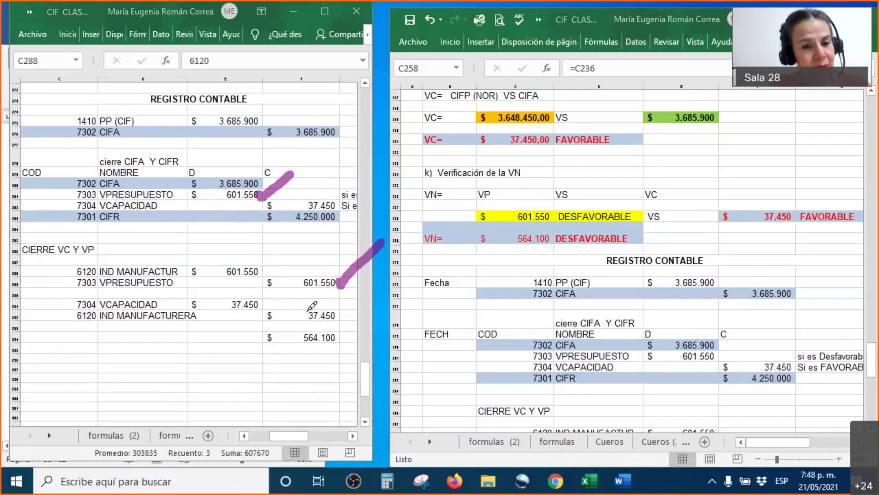
{"action": "mouse_move", "coordinate": [61, 252]}
{"action": "left_mouse_down"}
{"action": "mouse_move", "coordinate": [61, 288]}
{"action": "mouse_move", "coordinate": [124, 292]}
{"action": "mouse_move", "coordinate": [326, 293]}
{"action": "mouse_move", "coordinate": [350, 268]}
{"action": "mouse_move", "coordinate": [196, 231]}
{"action": "mouse_move", "coordinate": [48, 250]}
{"action": "mouse_move", "coordinate": [61, 263]}
{"action": "left_mouse_up"}
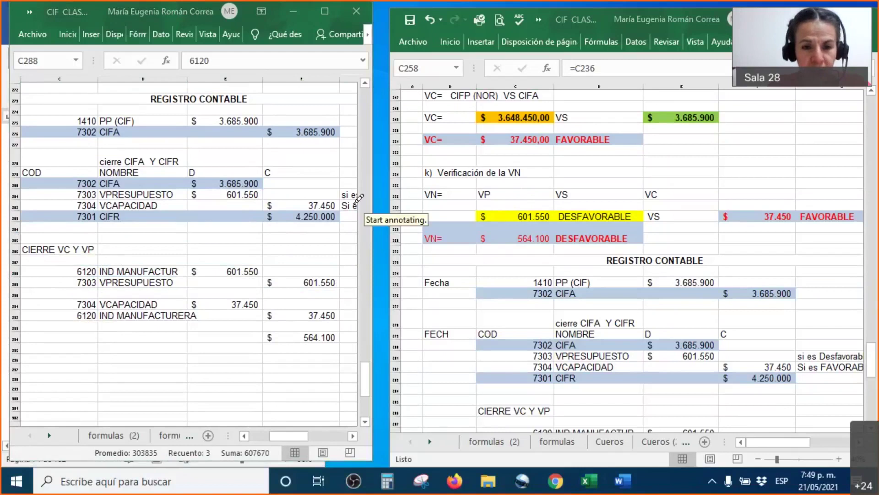
Tick the VCAPACIDAD credit of 37.450, draw an arrow to its closing debit, and mark that closing entry's account codes
{"action": "left_click_drag", "start_coordinate": [347, 212], "coordinate": [378, 173]}
{"action": "mouse_move", "coordinate": [301, 200]}
{"action": "left_mouse_down"}
{"action": "mouse_move", "coordinate": [197, 259]}
{"action": "mouse_move", "coordinate": [200, 303]}
{"action": "mouse_move", "coordinate": [212, 300]}
{"action": "left_mouse_up"}
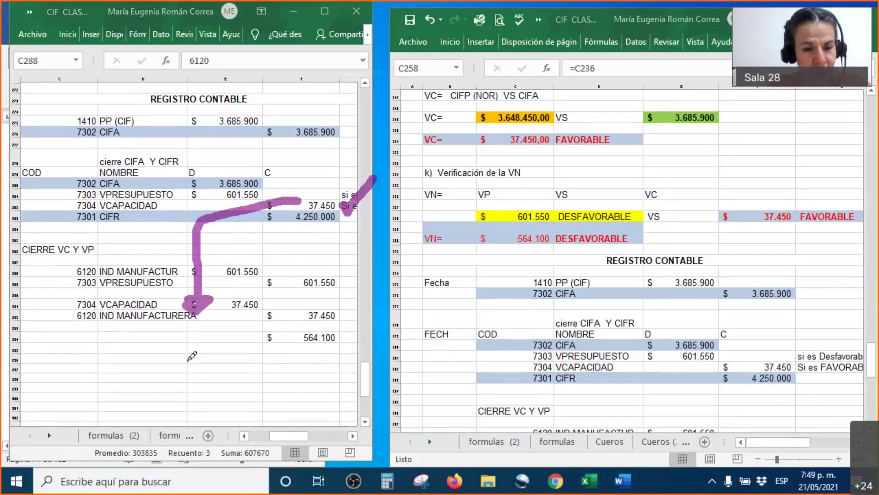
{"action": "mouse_move", "coordinate": [54, 308]}
{"action": "left_mouse_down"}
{"action": "mouse_move", "coordinate": [59, 338]}
{"action": "mouse_move", "coordinate": [287, 337]}
{"action": "mouse_move", "coordinate": [354, 318]}
{"action": "mouse_move", "coordinate": [295, 303]}
{"action": "mouse_move", "coordinate": [56, 304]}
{"action": "left_mouse_up"}
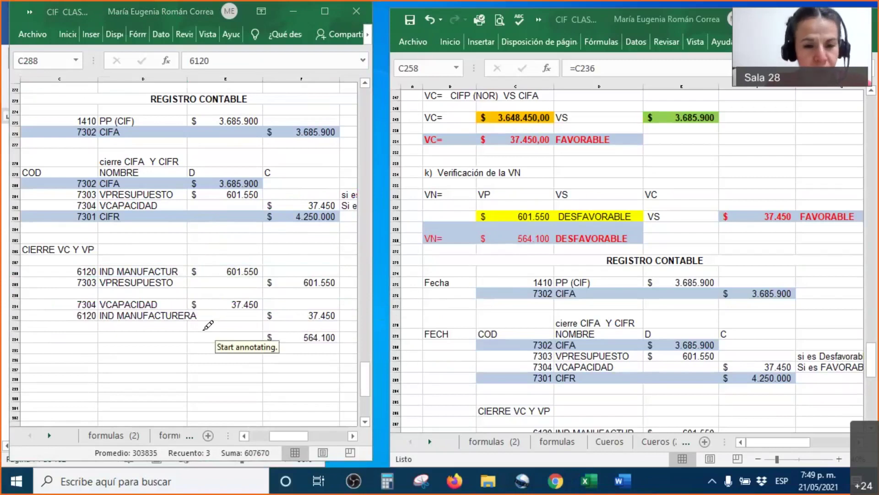
Sketch a T account below the closing entries, tick the two 6120 amounts, and write 601 as debit and 37 as credit
{"action": "left_click_drag", "start_coordinate": [76, 340], "coordinate": [265, 353]}
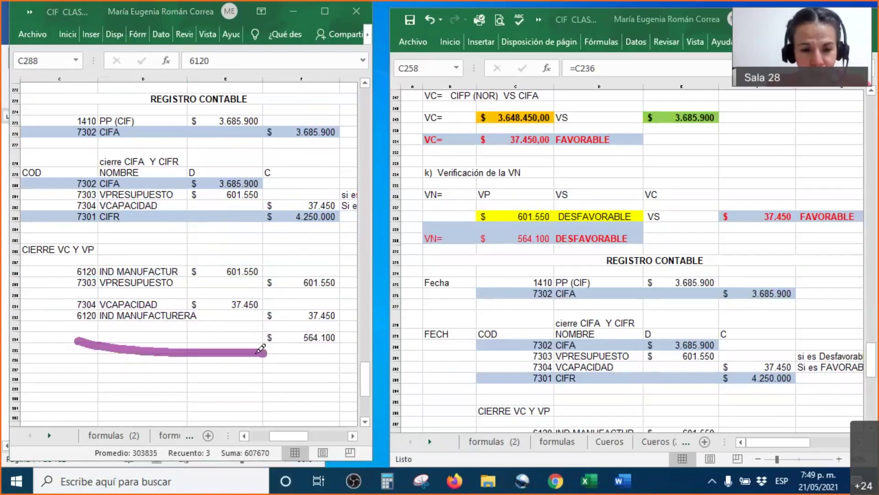
{"action": "left_click_drag", "start_coordinate": [163, 353], "coordinate": [164, 423]}
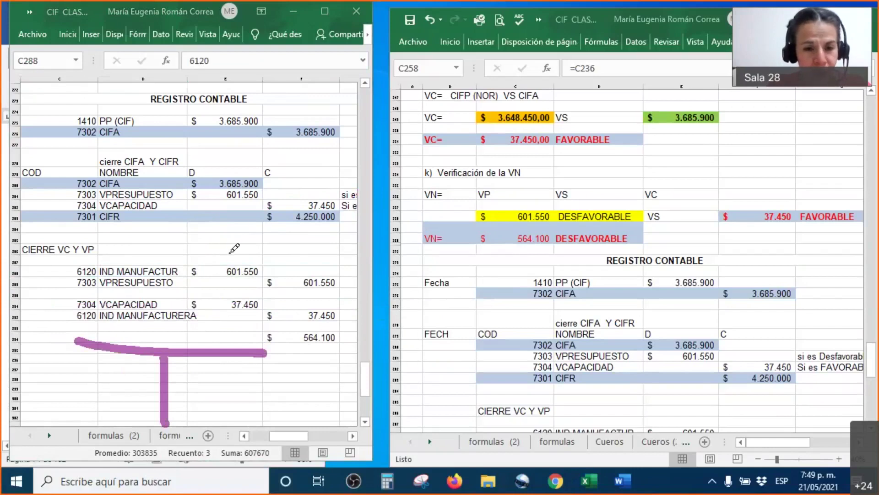
{"action": "left_click_drag", "start_coordinate": [228, 252], "coordinate": [263, 214]}
{"action": "mouse_move", "coordinate": [77, 351]}
{"action": "left_mouse_down"}
{"action": "mouse_move", "coordinate": [87, 372]}
{"action": "mouse_move", "coordinate": [77, 374]}
{"action": "left_mouse_up"}
{"action": "mouse_move", "coordinate": [106, 359]}
{"action": "left_mouse_down"}
{"action": "mouse_move", "coordinate": [94, 372]}
{"action": "mouse_move", "coordinate": [108, 380]}
{"action": "mouse_move", "coordinate": [106, 360]}
{"action": "mouse_move", "coordinate": [120, 384]}
{"action": "left_mouse_up"}
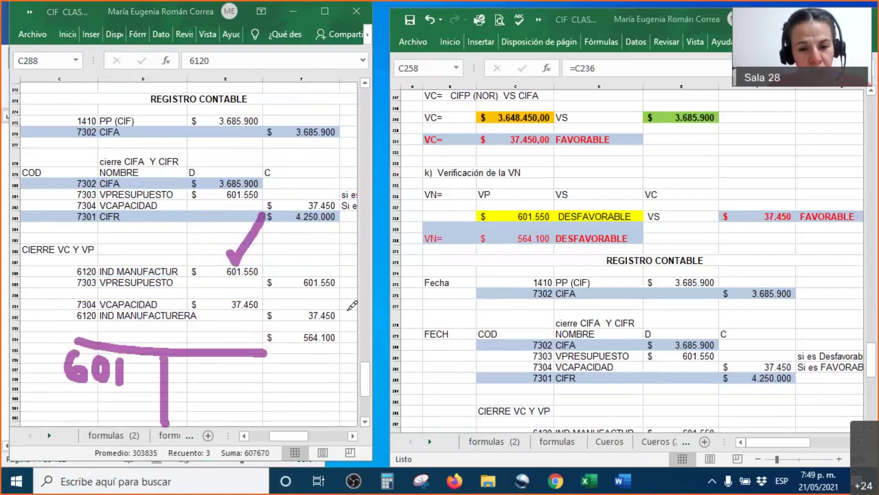
{"action": "left_click_drag", "start_coordinate": [323, 299], "coordinate": [392, 265]}
{"action": "mouse_move", "coordinate": [195, 364]}
{"action": "left_mouse_down"}
{"action": "mouse_move", "coordinate": [213, 394]}
{"action": "mouse_move", "coordinate": [193, 395]}
{"action": "left_mouse_up"}
{"action": "mouse_move", "coordinate": [225, 368]}
{"action": "left_mouse_down"}
{"action": "mouse_move", "coordinate": [239, 364]}
{"action": "mouse_move", "coordinate": [233, 392]}
{"action": "mouse_move", "coordinate": [243, 378]}
{"action": "left_mouse_up"}
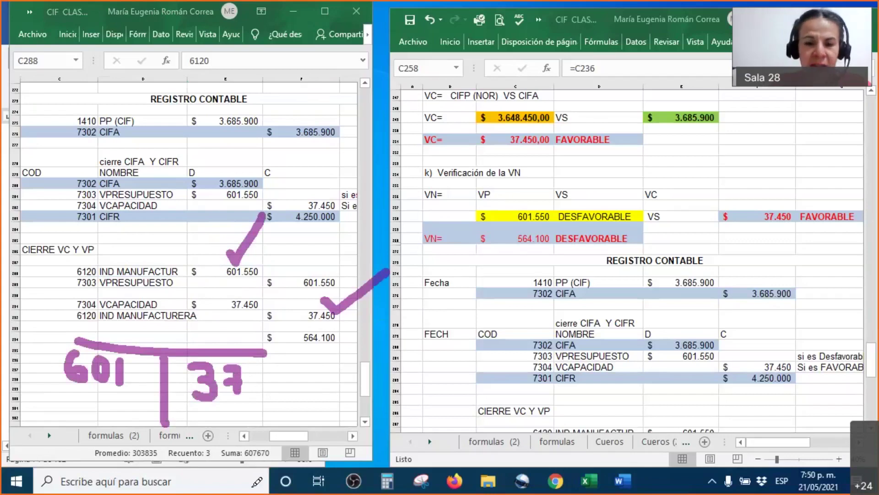
Box the VN DESFAVORABLE result, rule off the T account, write its balance on the debit side, and clear the annotations
{"action": "mouse_move", "coordinate": [412, 228]}
{"action": "left_mouse_down"}
{"action": "mouse_move", "coordinate": [655, 263]}
{"action": "mouse_move", "coordinate": [651, 220]}
{"action": "mouse_move", "coordinate": [413, 229]}
{"action": "left_mouse_up"}
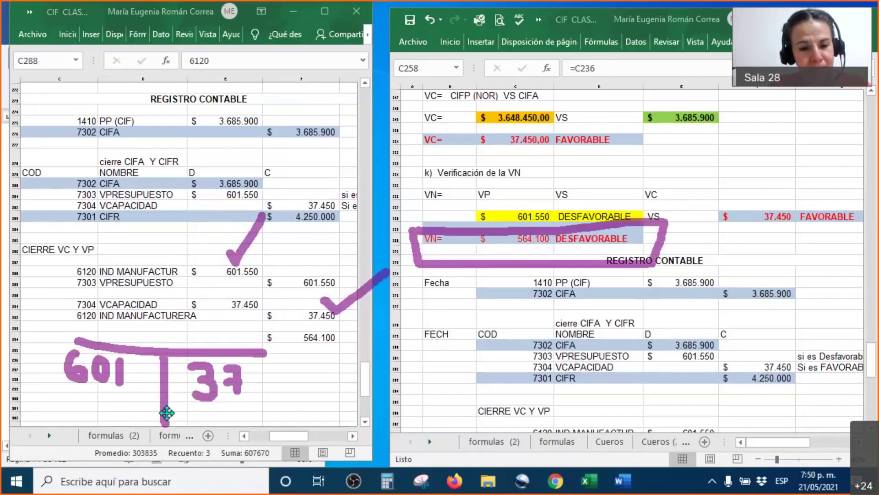
{"action": "left_click_drag", "start_coordinate": [47, 397], "coordinate": [280, 390]}
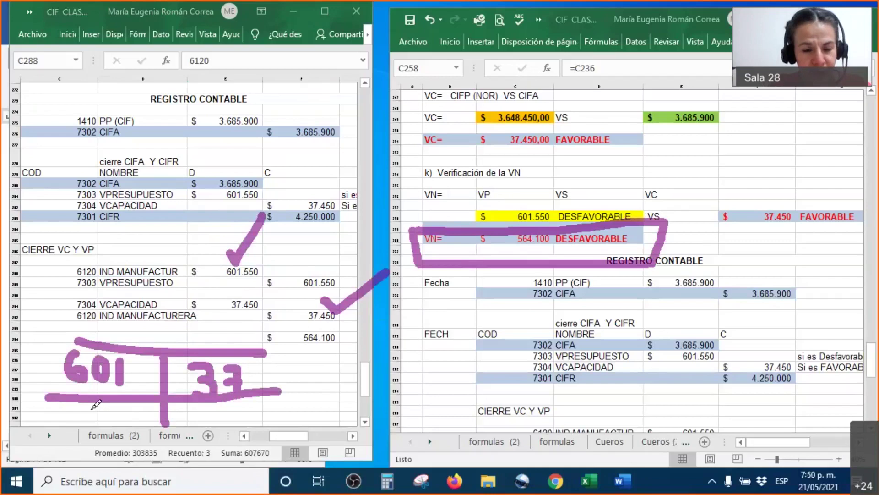
{"action": "mouse_move", "coordinate": [79, 401]}
{"action": "left_mouse_down"}
{"action": "mouse_move", "coordinate": [94, 414]}
{"action": "mouse_move", "coordinate": [70, 421]}
{"action": "mouse_move", "coordinate": [105, 400]}
{"action": "mouse_move", "coordinate": [107, 422]}
{"action": "mouse_move", "coordinate": [143, 407]}
{"action": "mouse_move", "coordinate": [157, 414]}
{"action": "mouse_move", "coordinate": [150, 397]}
{"action": "left_mouse_up"}
{"action": "left_click", "coordinate": [145, 401]}
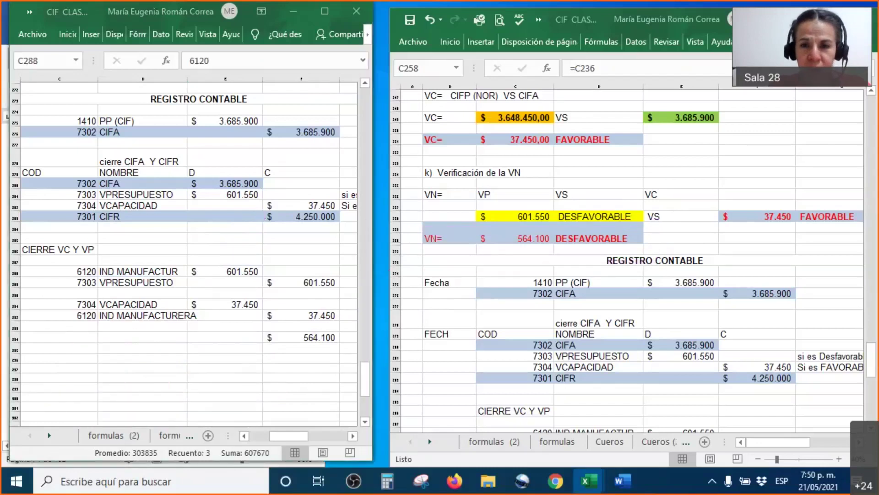
{"action": "left_click", "coordinate": [608, 17]}
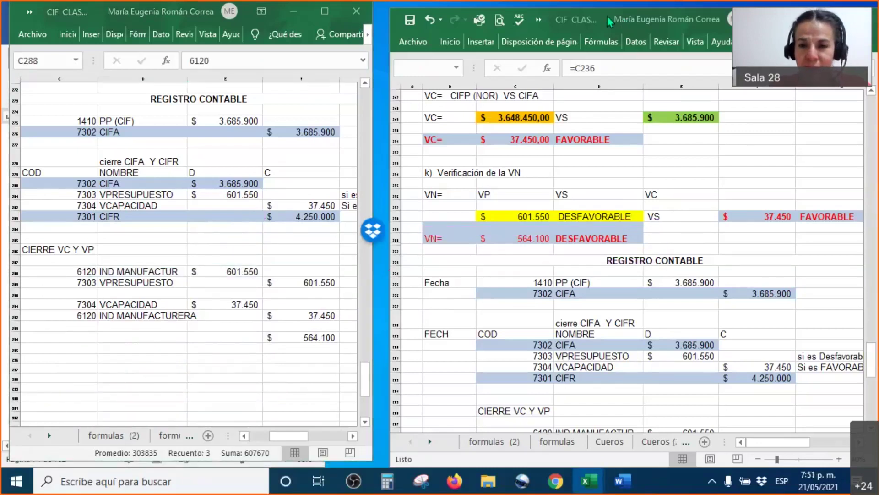